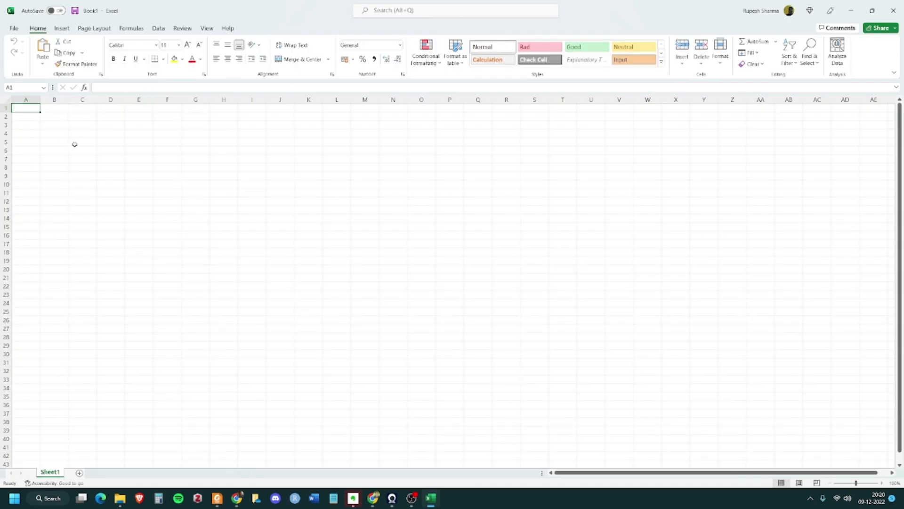
# Zoom the worksheet view to fit the range A1:M21.
pyautogui.click(54, 142)
pyautogui.moveTo(18, 108); pyautogui.dragTo(379, 281)
pyautogui.click(206, 28)
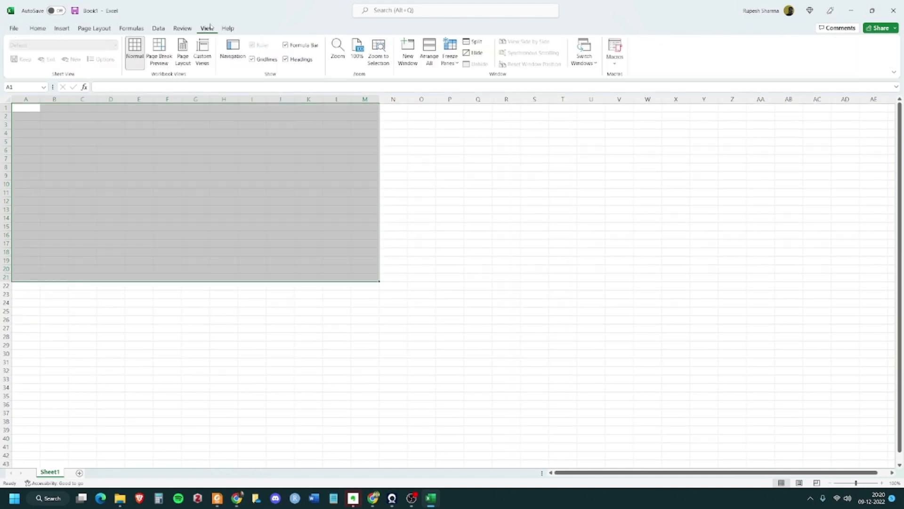
pyautogui.click(378, 49)
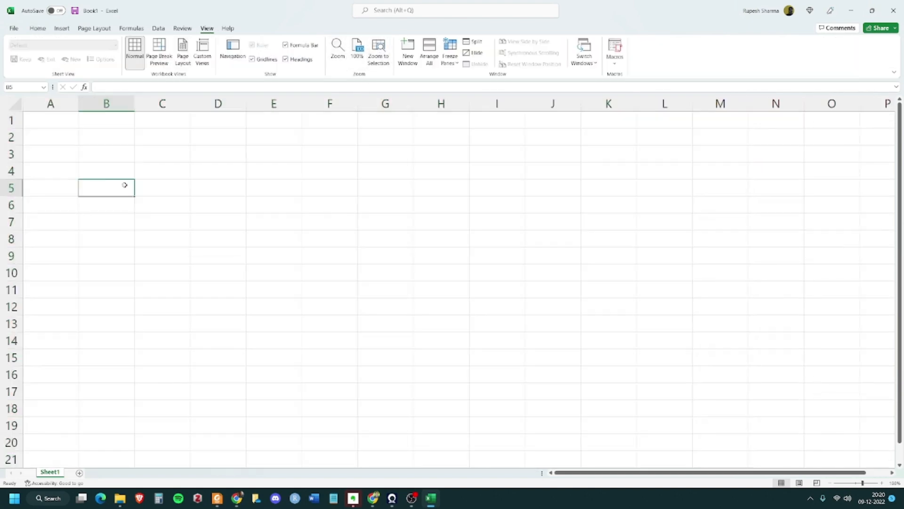
# Enter the heading "Year" in cell A1 and move to cell B1.
pyautogui.hotkey('ctrl', 'Home')
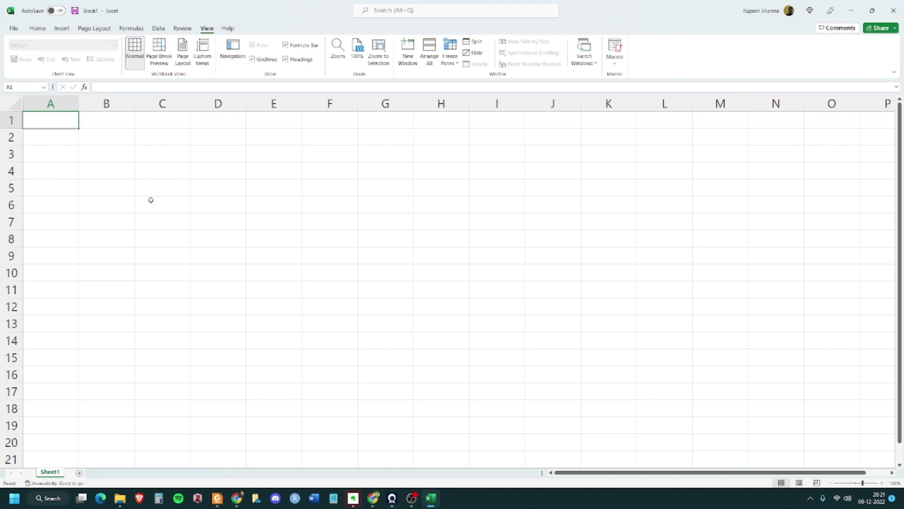
pyautogui.write('Year')
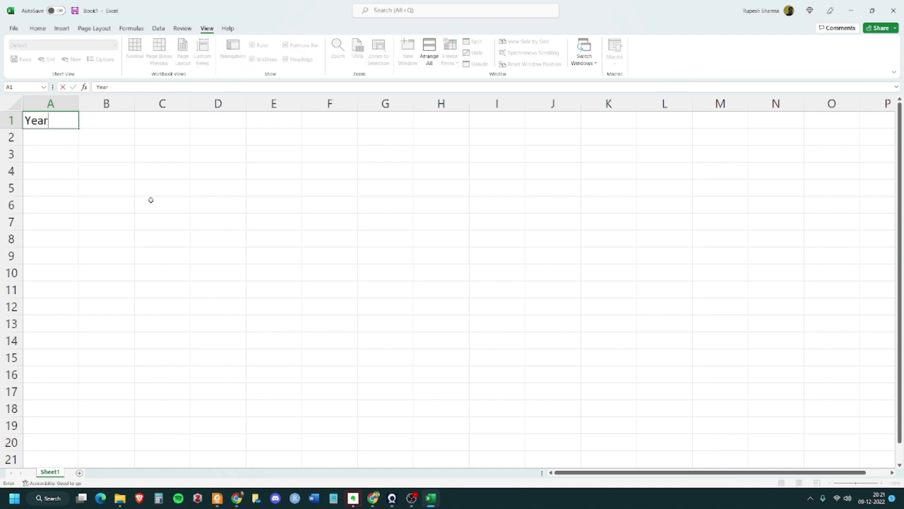
pyautogui.press('Tab')
pyautogui.press('Down')
pyautogui.press('Left')
pyautogui.press('Up')
pyautogui.press('Right')
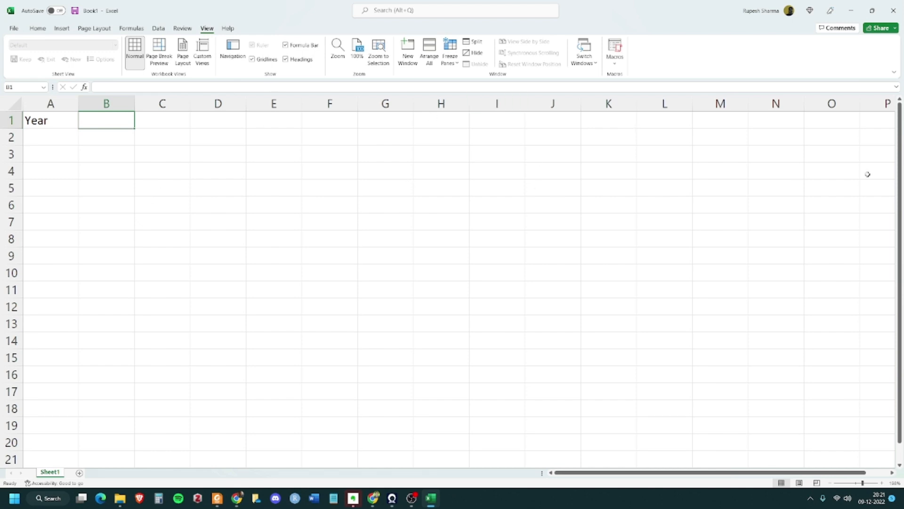
pyautogui.hotkey('alt', 'Tab')
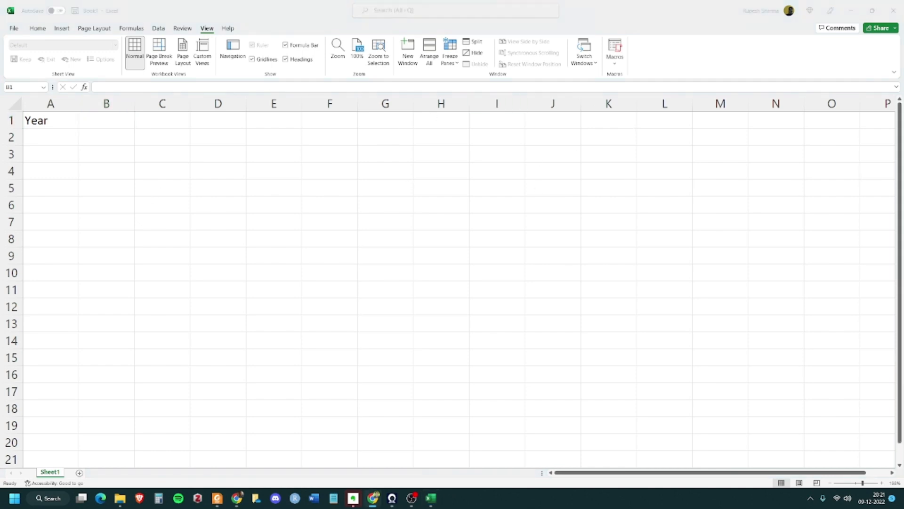
pyautogui.hotkey('alt', 'Tab')
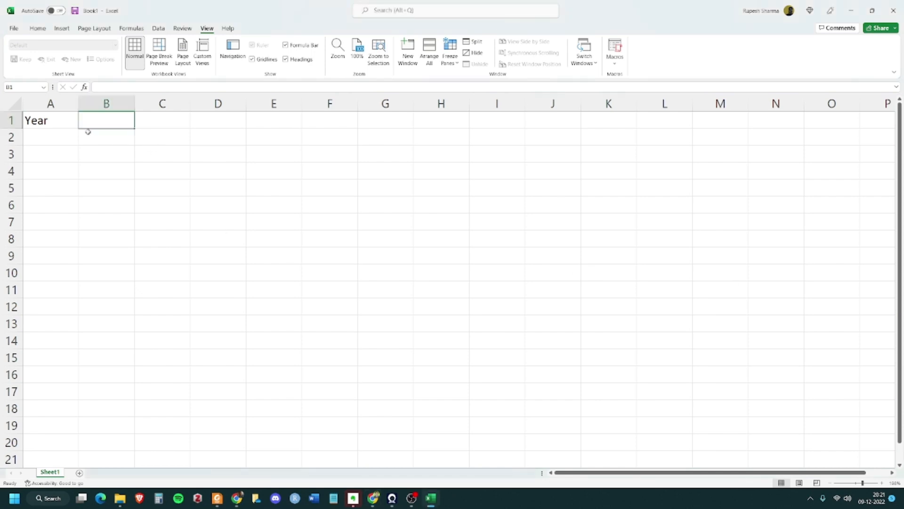
pyautogui.hotkey('alt', 'Tab')
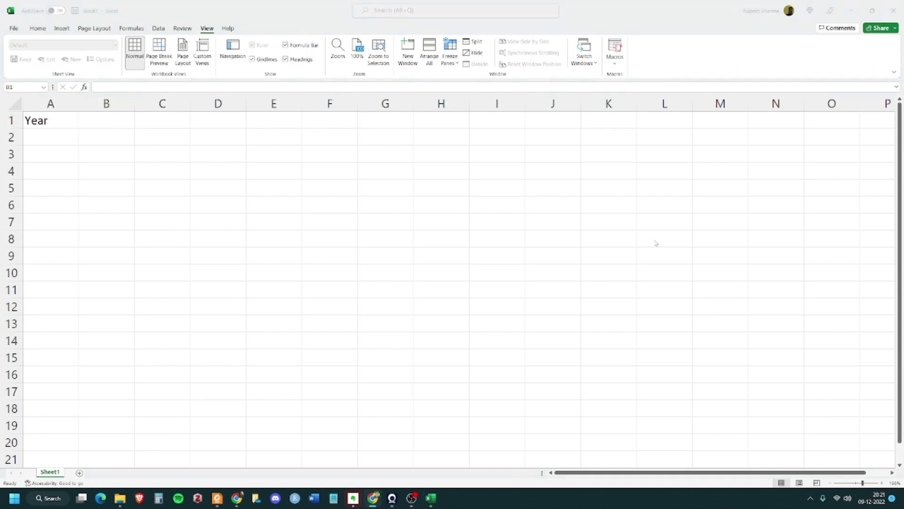
pyautogui.hotkey('alt', 'Tab')
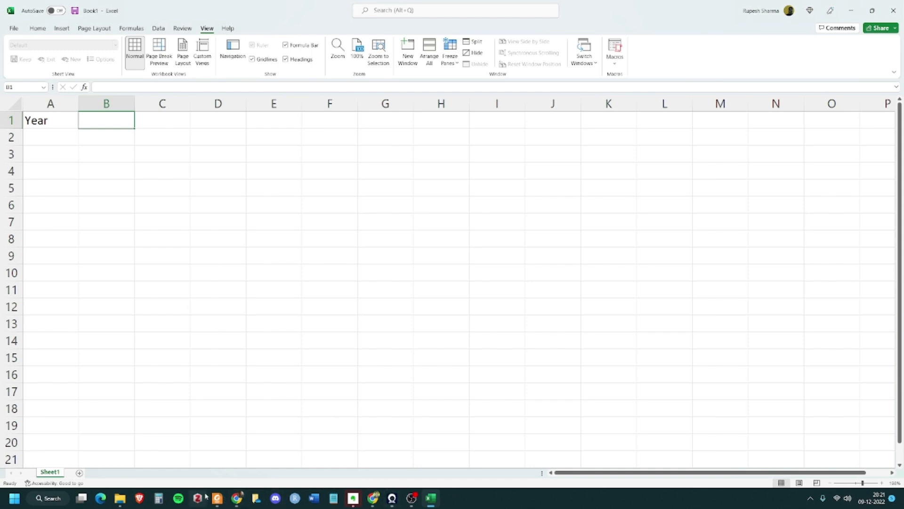
# Paste the yearly rates for 2010 to 2021 from the browser starting at cell A2, and widen column B to fit them.
pyautogui.moveTo(237, 498)
pyautogui.click(196, 452)
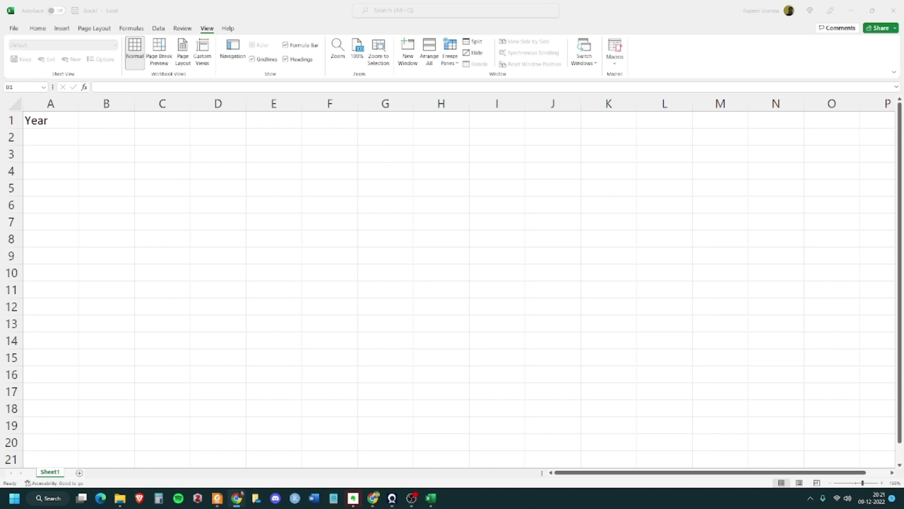
pyautogui.click(45, 135)
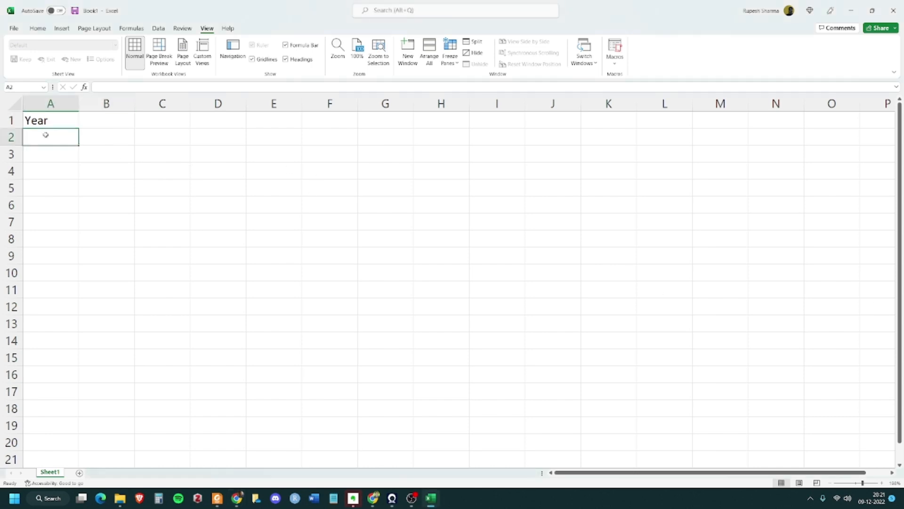
pyautogui.click(38, 28)
pyautogui.click(42, 63)
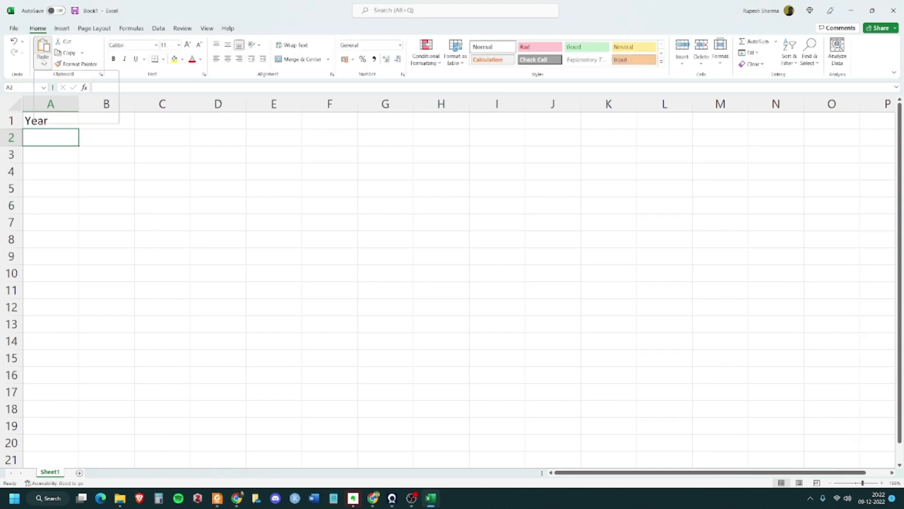
pyautogui.click(42, 91)
pyautogui.click(219, 217)
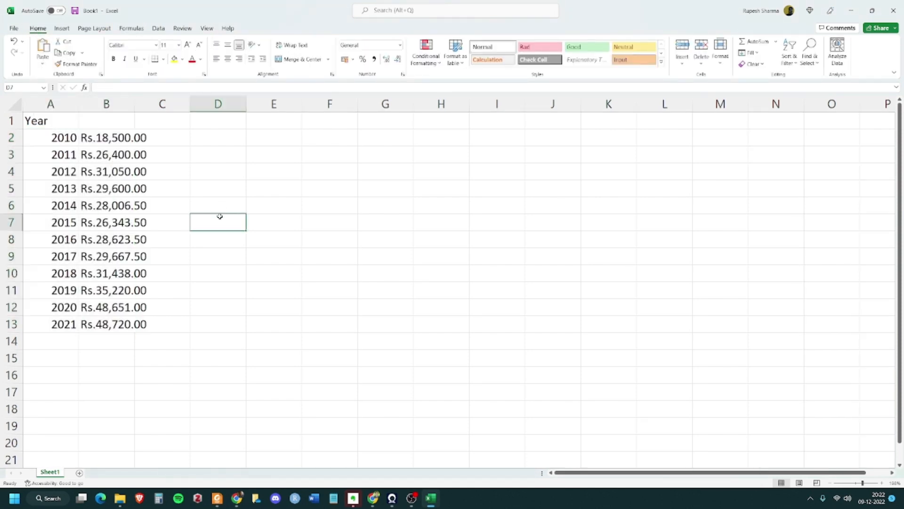
pyautogui.moveTo(135, 107); pyautogui.dragTo(151, 108)
# Remove the "Rs." prefix from the 2010 and 2011 rates in cells B2 and B3.
pyautogui.click(105, 137)
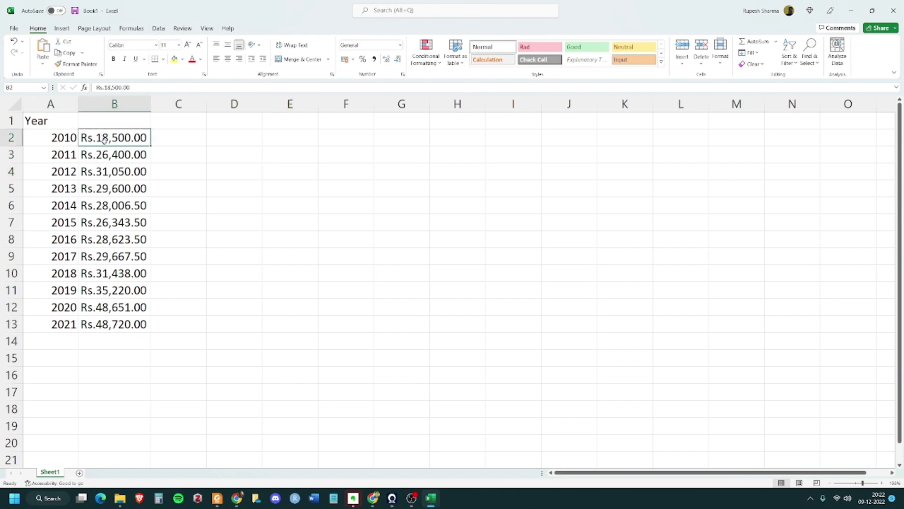
pyautogui.moveTo(104, 87); pyautogui.dragTo(96, 88)
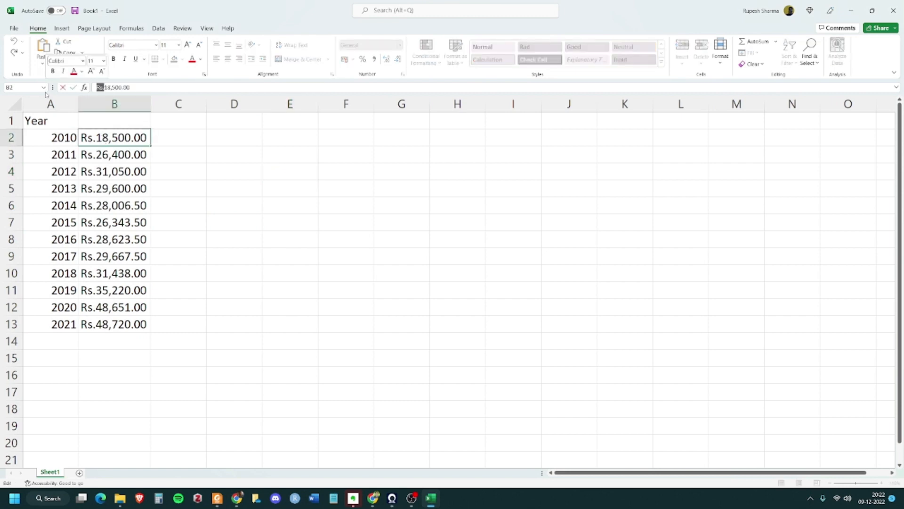
pyautogui.press('BackSpace')
pyautogui.press('Tab')
pyautogui.press('Return')
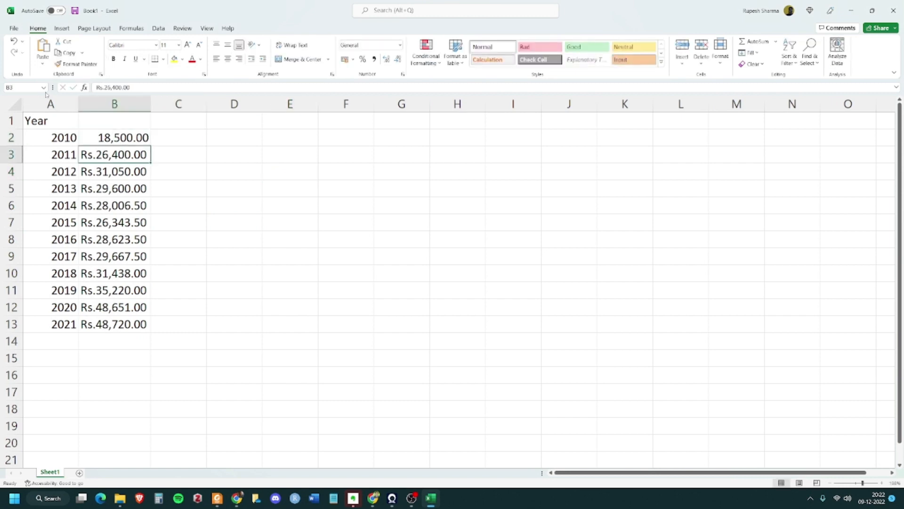
pyautogui.moveTo(103, 87); pyautogui.dragTo(96, 87)
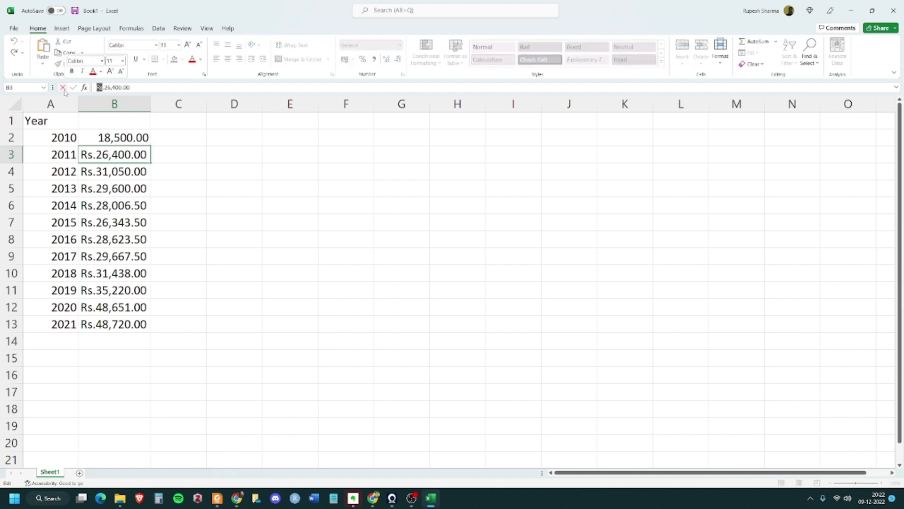
pyautogui.press('BackSpace')
pyautogui.press('Tab')
pyautogui.press('Return')
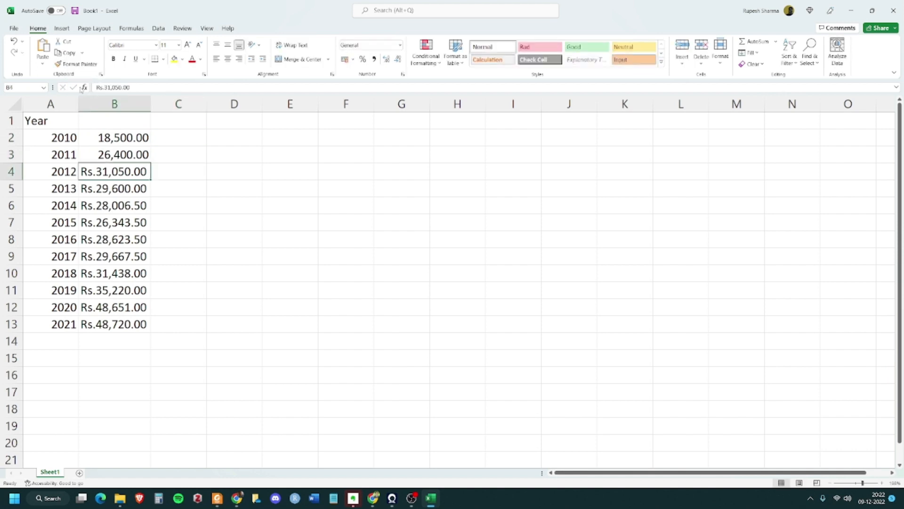
# Remove the "Rs." prefix from the 2012 and 2013 rates in cells B4 and B5.
pyautogui.moveTo(105, 88); pyautogui.dragTo(57, 90)
pyautogui.press('BackSpace')
pyautogui.press('Tab')
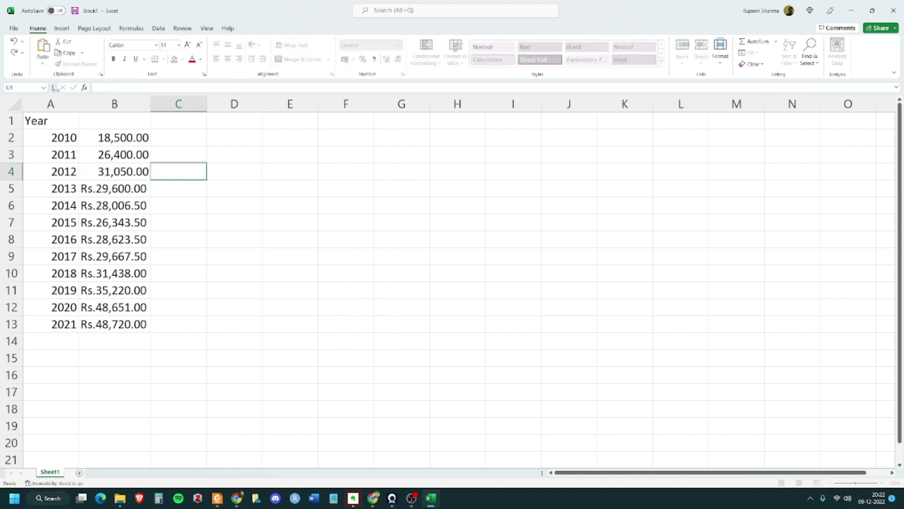
pyautogui.press('Return')
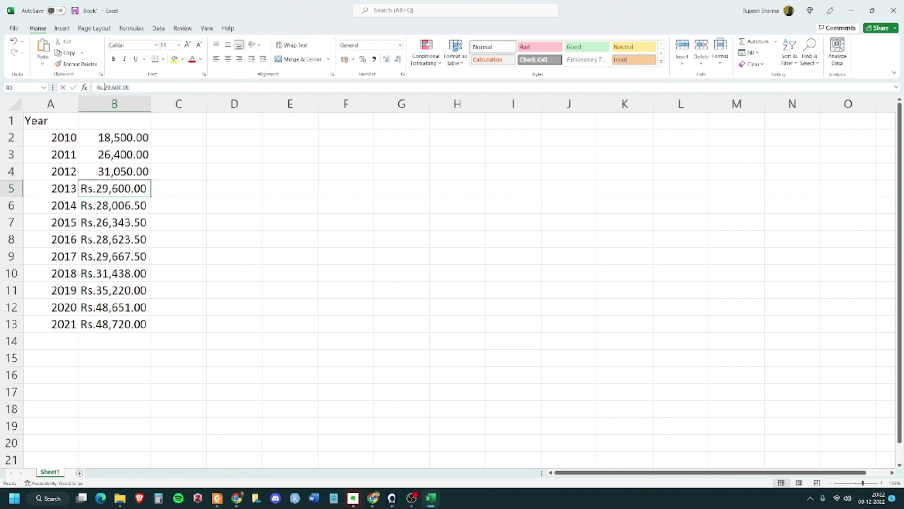
pyautogui.moveTo(105, 87); pyautogui.dragTo(74, 90)
pyautogui.press('BackSpace')
pyautogui.press('Tab')
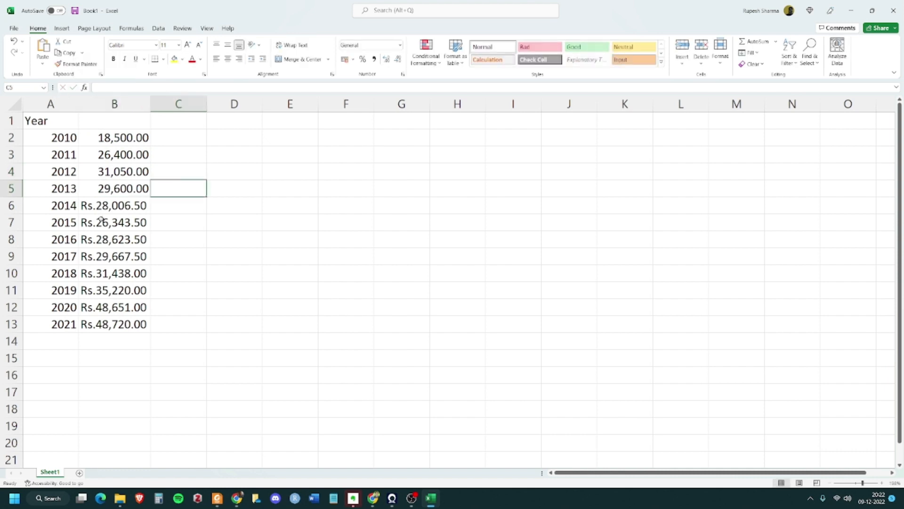
pyautogui.press('Return')
# Remove the "Rs." prefix from the 2014 and 2015 rates in cells B6 and B7.
pyautogui.moveTo(96, 205); pyautogui.dragTo(45, 208)
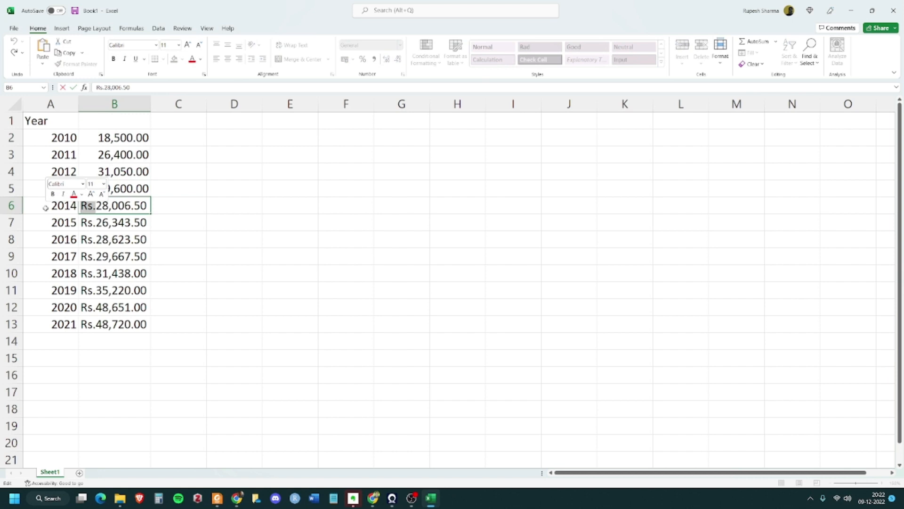
pyautogui.press('BackSpace')
pyautogui.press('Tab')
pyautogui.press('Return')
pyautogui.moveTo(95, 223); pyautogui.dragTo(38, 223)
pyautogui.press('BackSpace')
pyautogui.press('Tab')
pyautogui.press('Return')
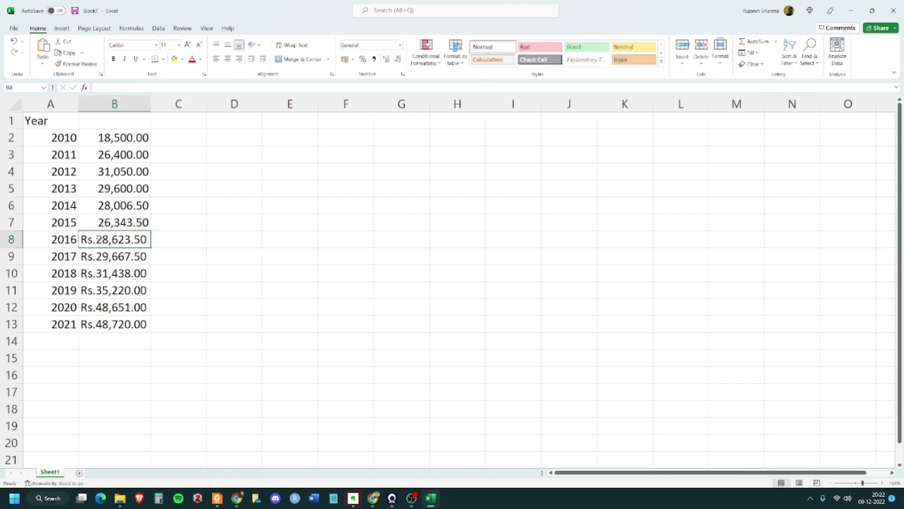
# Remove the "Rs." prefix from the 2016 and 2017 rates in cells B8 and B9.
pyautogui.doubleClick(99, 239)
pyautogui.moveTo(99, 239); pyautogui.dragTo(51, 261)
pyautogui.press('BackSpace')
pyautogui.press('Tab')
pyautogui.press('Return')
pyautogui.doubleClick(93, 256)
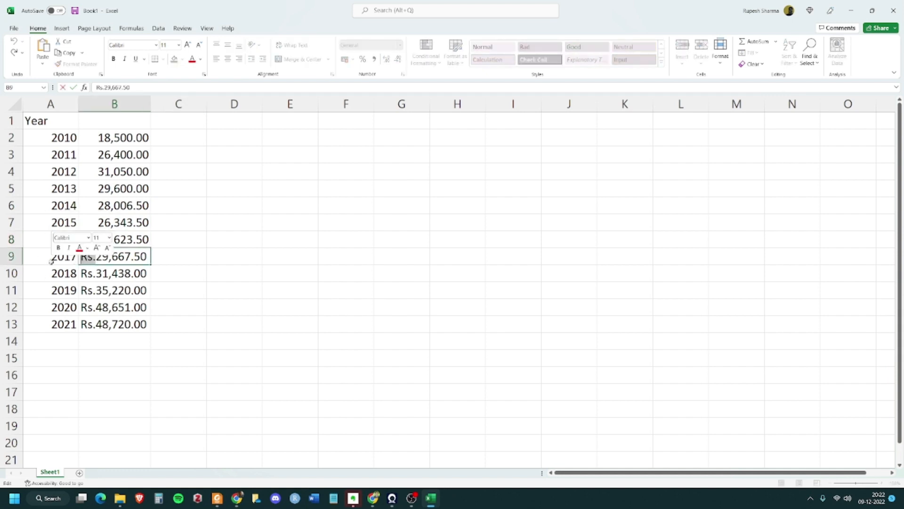
pyautogui.press('BackSpace')
pyautogui.press('Tab')
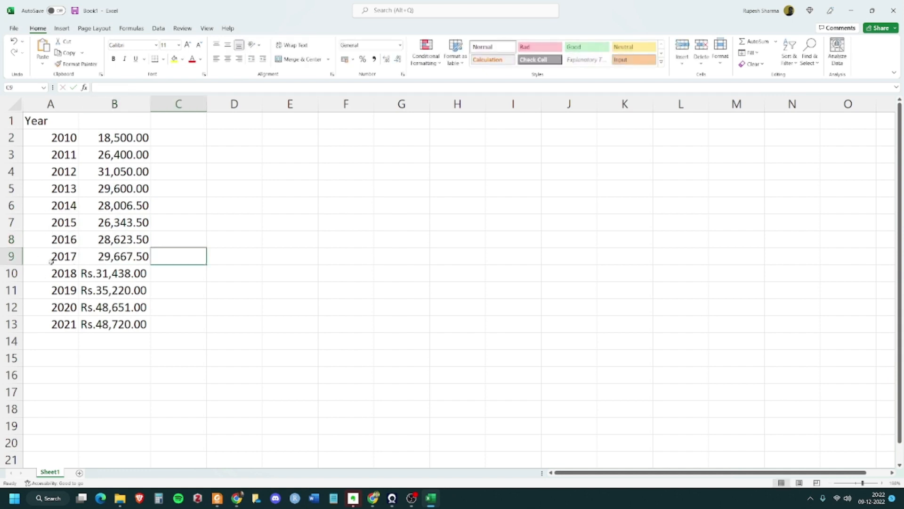
# Remove the "Rs." prefix from the 2018 and 2019 rates in cells B10 and B11.
pyautogui.doubleClick(96, 273)
pyautogui.moveTo(96, 273); pyautogui.dragTo(65, 277)
pyautogui.press('BackSpace')
pyautogui.press('Tab')
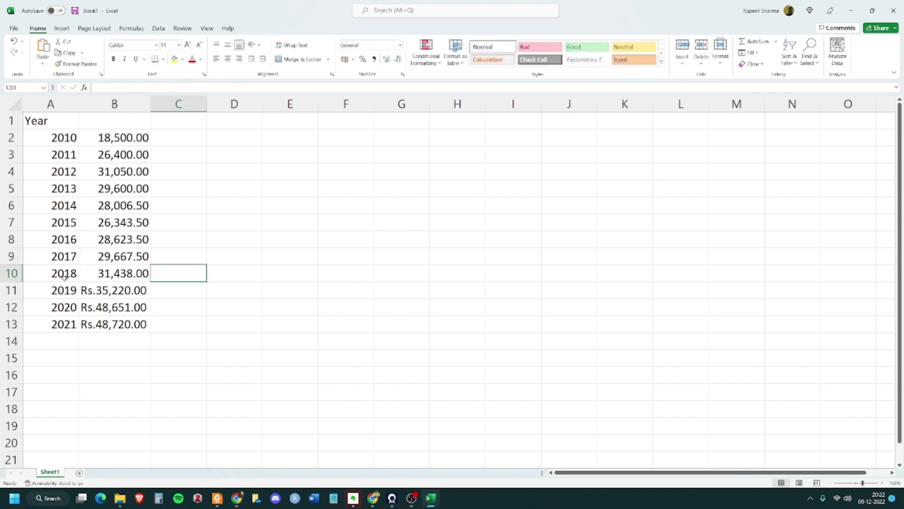
pyautogui.doubleClick(112, 291)
pyautogui.moveTo(95, 293); pyautogui.dragTo(71, 292)
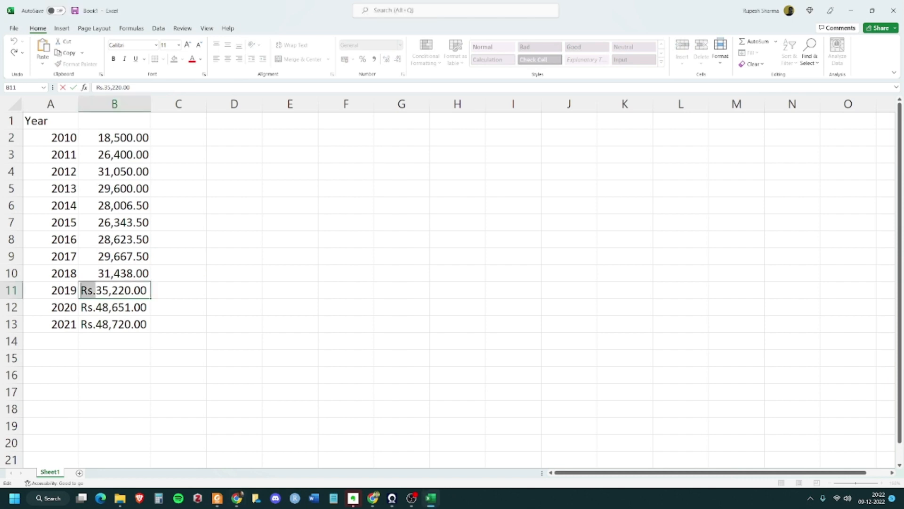
pyautogui.hotkey('alt', 'Tab')
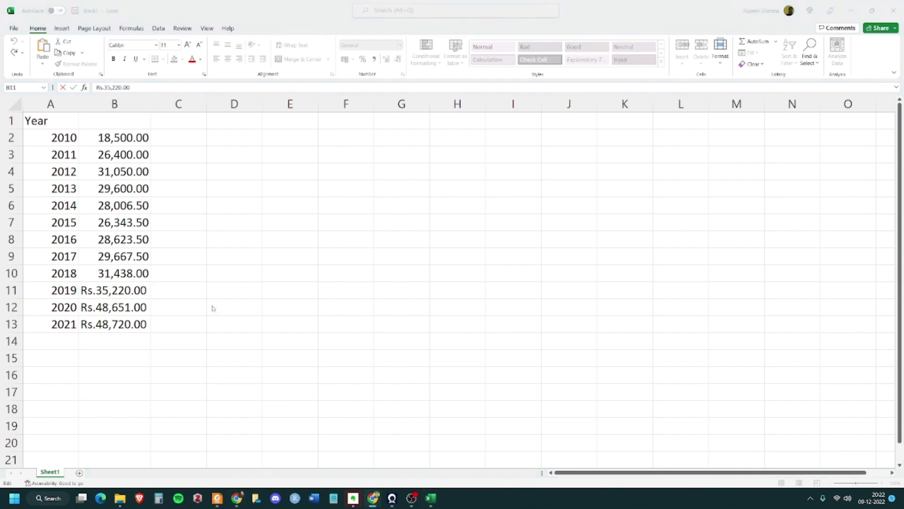
pyautogui.hotkey('alt', 'Tab')
pyautogui.press('Delete')
pyautogui.press('Tab')
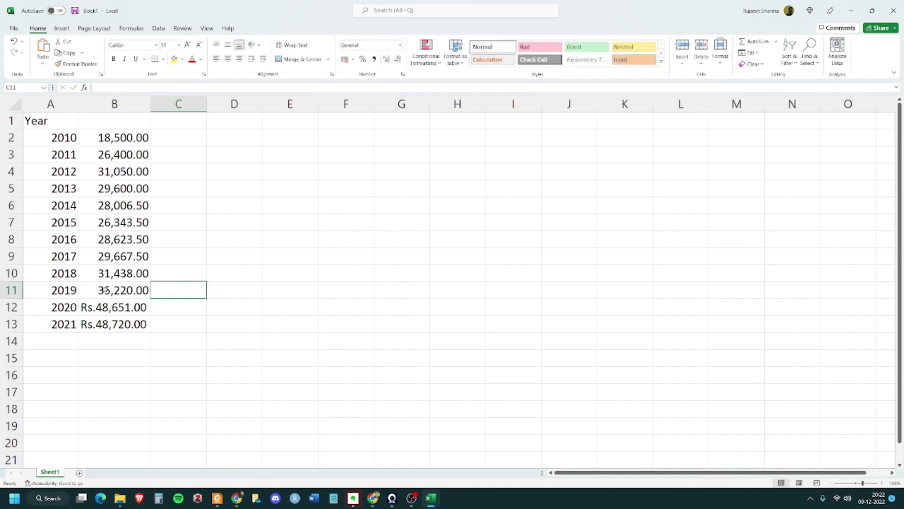
# Remove the "Rs." prefix from the 2020 and 2021 rates in cells B12 and B13.
pyautogui.doubleClick(90, 308)
pyautogui.moveTo(96, 309); pyautogui.dragTo(49, 315)
pyautogui.press('Delete')
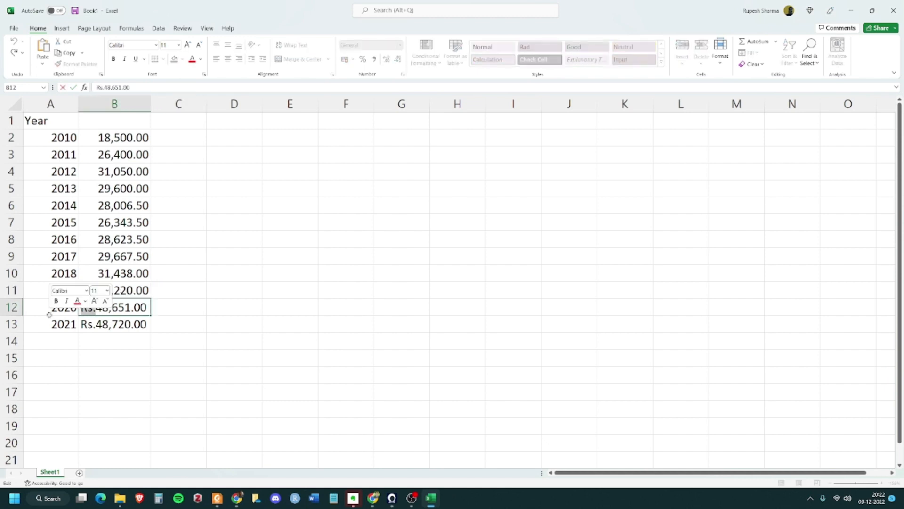
pyautogui.press('Tab')
pyautogui.doubleClick(96, 325)
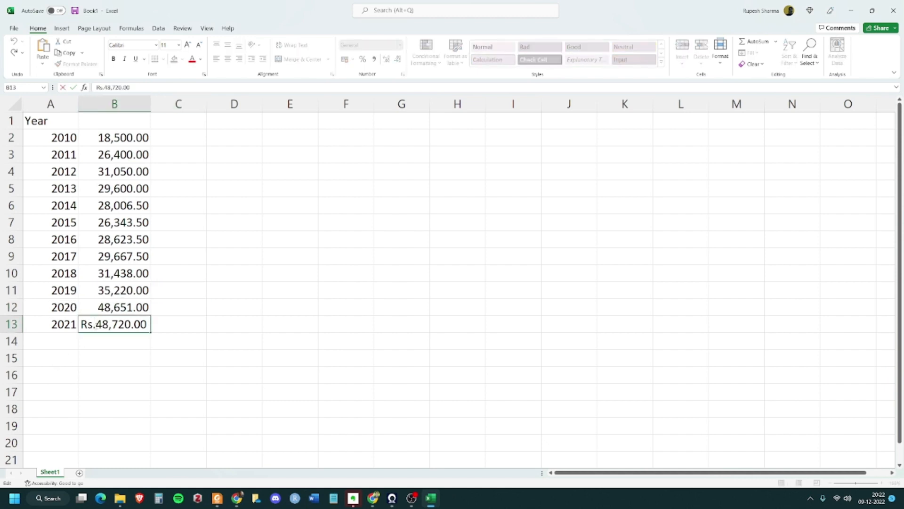
pyautogui.moveTo(95, 325); pyautogui.dragTo(56, 327)
pyautogui.press('Delete')
pyautogui.press('Tab')
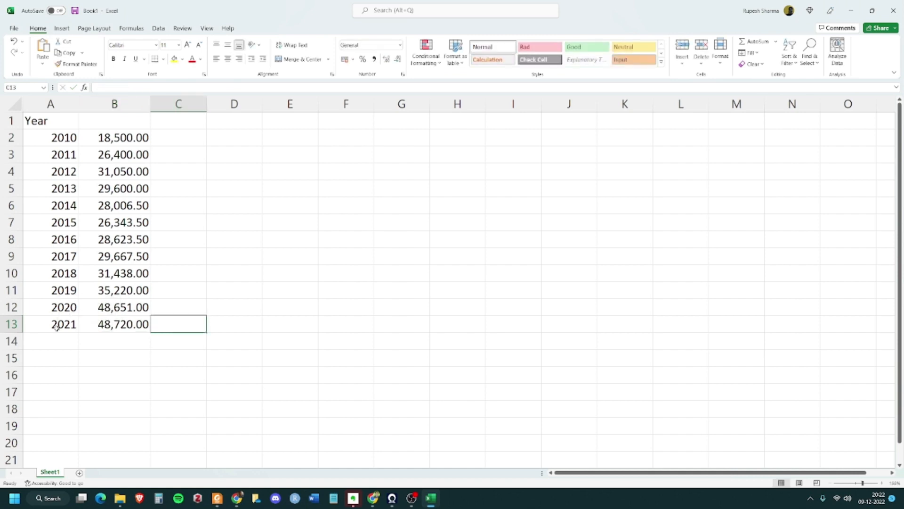
# Enter the heading "Gold Rate" in cell B1 above the rates.
pyautogui.click(113, 119)
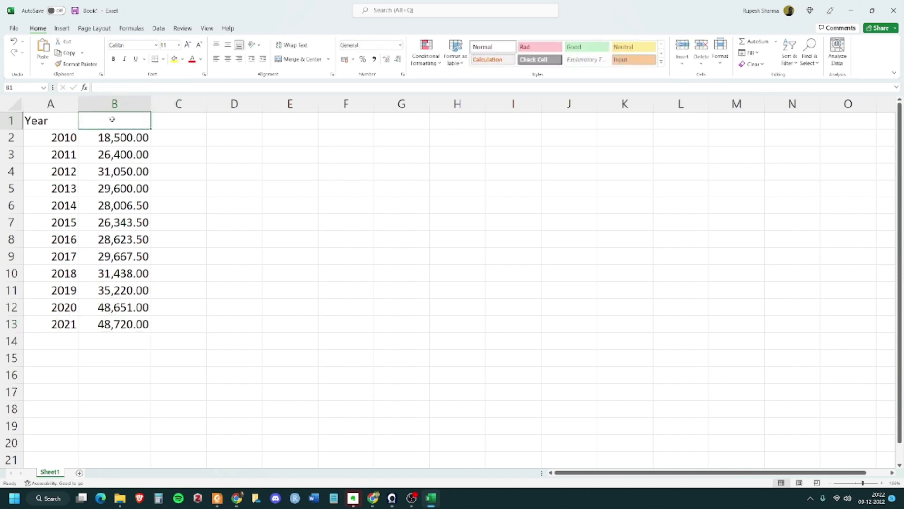
pyautogui.write('Gold Rate')
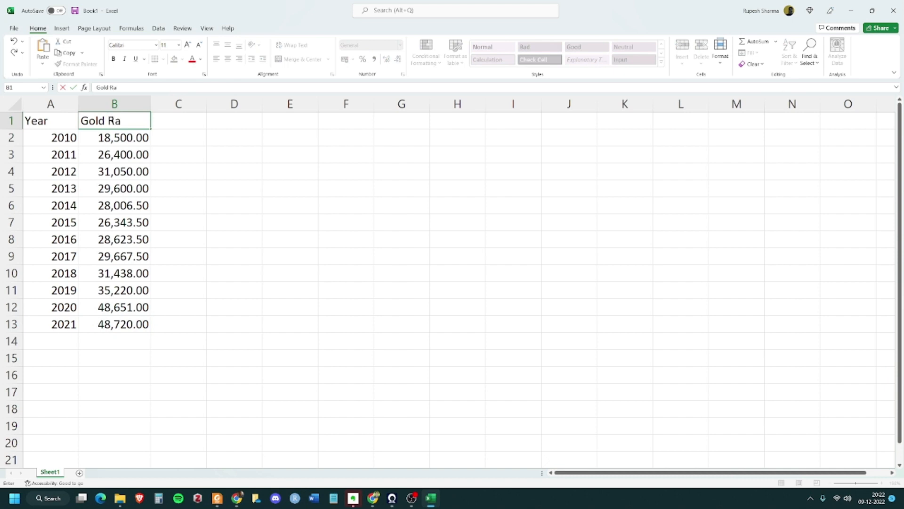
pyautogui.press('Tab')
pyautogui.click(224, 233)
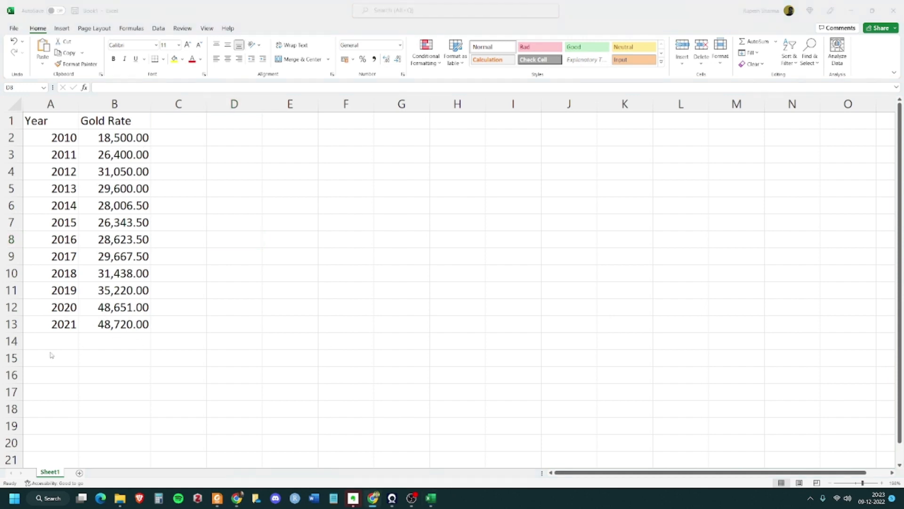
pyautogui.click(81, 330)
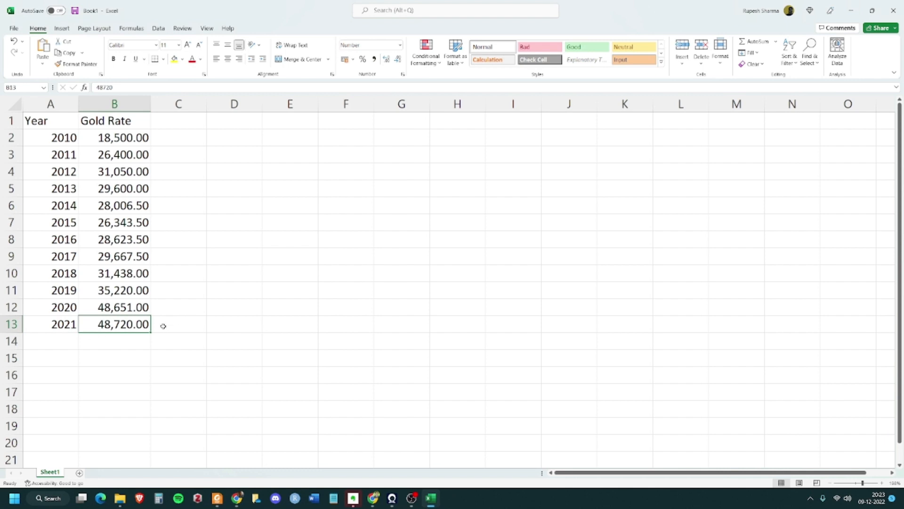
pyautogui.click(64, 340)
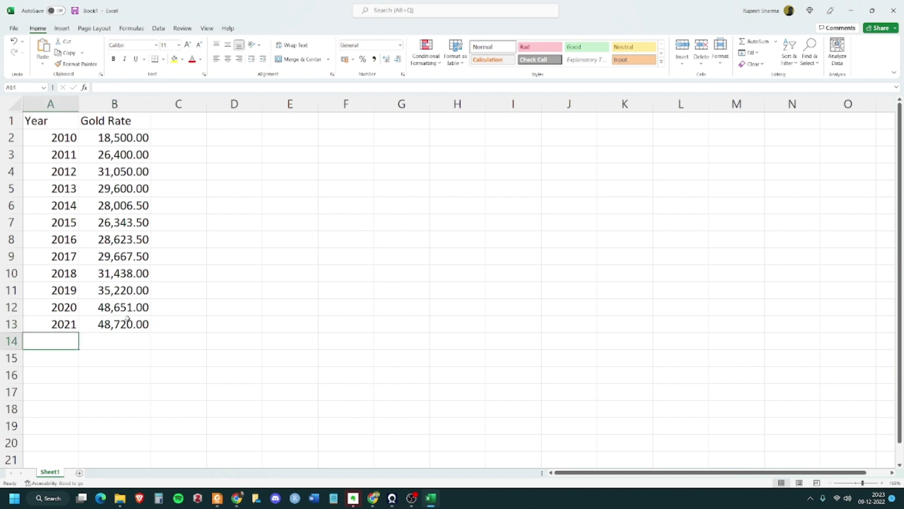
pyautogui.click(101, 330)
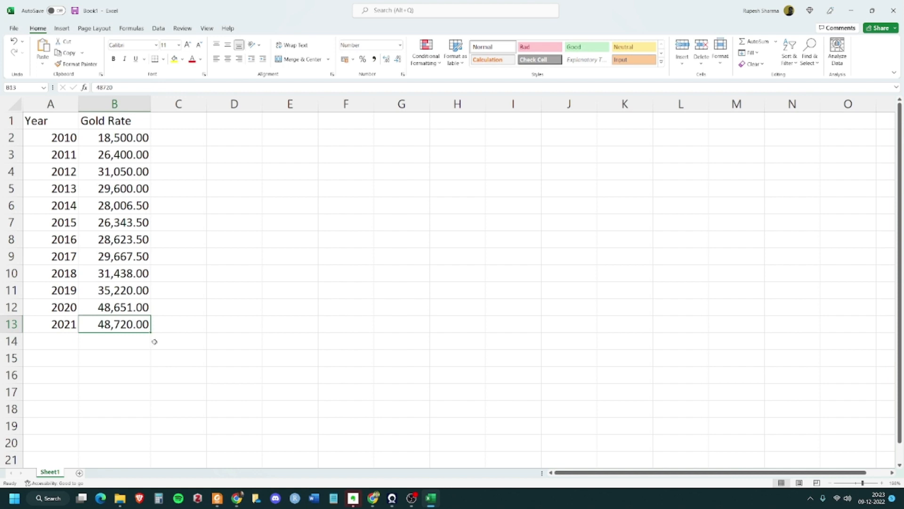
pyautogui.click(55, 141)
pyautogui.click(134, 142)
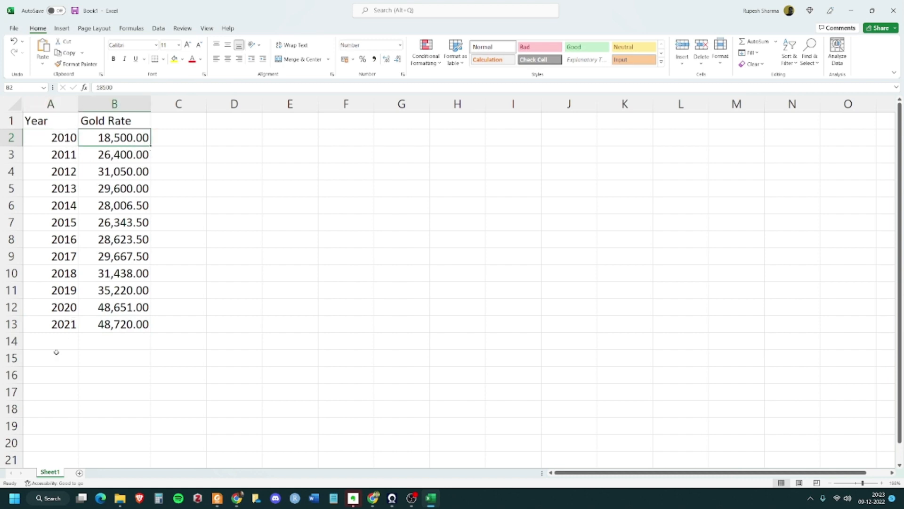
pyautogui.click(115, 325)
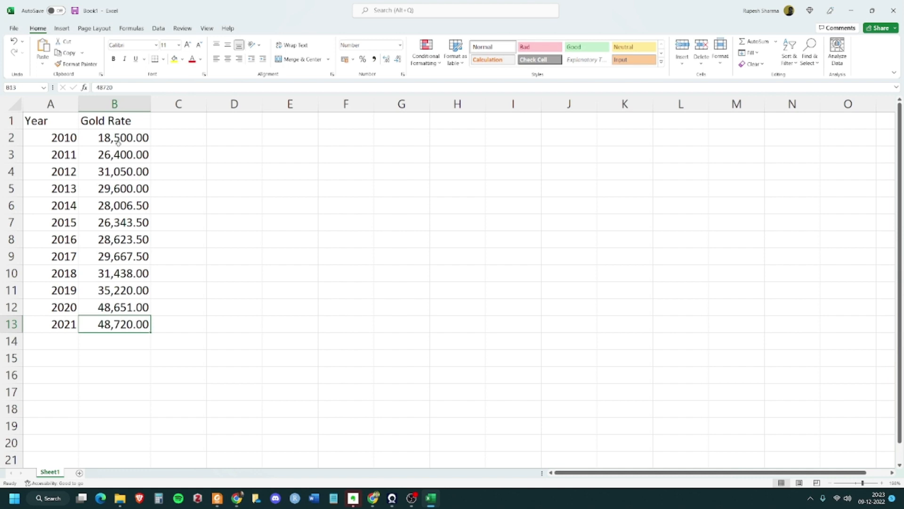
# Add a 2022 row below the table, entering 2022 in cell A14 and "?" as its gold rate in B14.
pyautogui.click(77, 337)
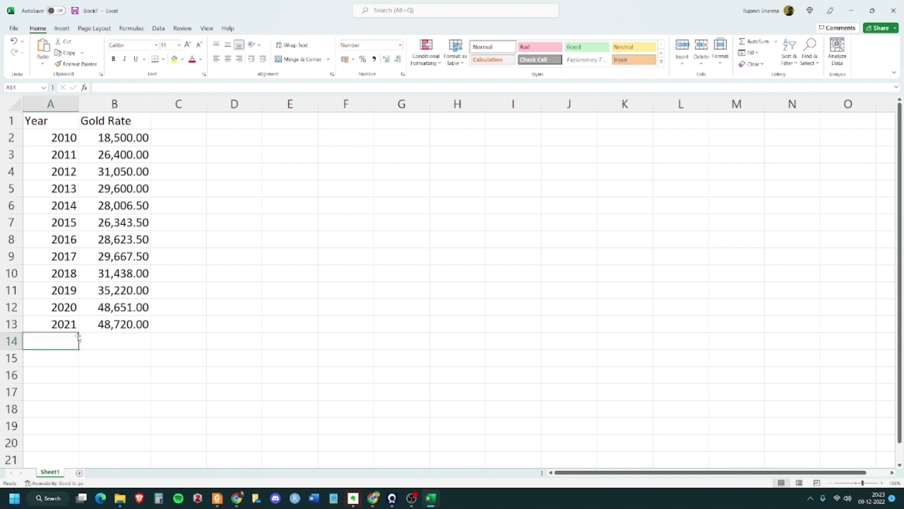
pyautogui.write('2022')
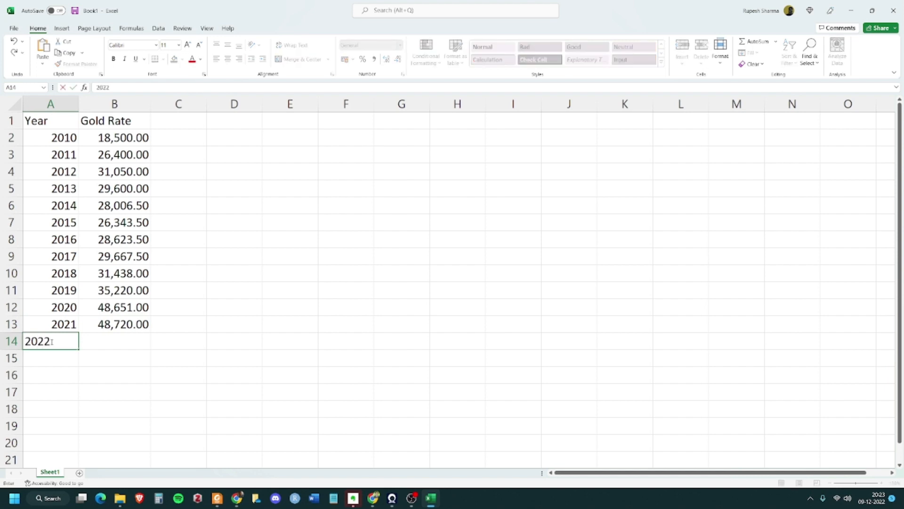
pyautogui.press('Tab')
pyautogui.write('?')
pyautogui.press('Tab')
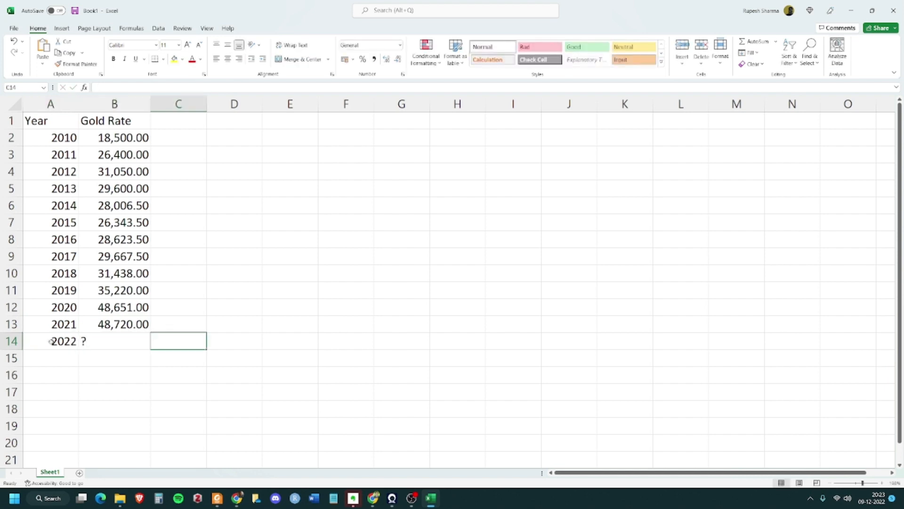
pyautogui.press('Left')
pyautogui.press('Down')
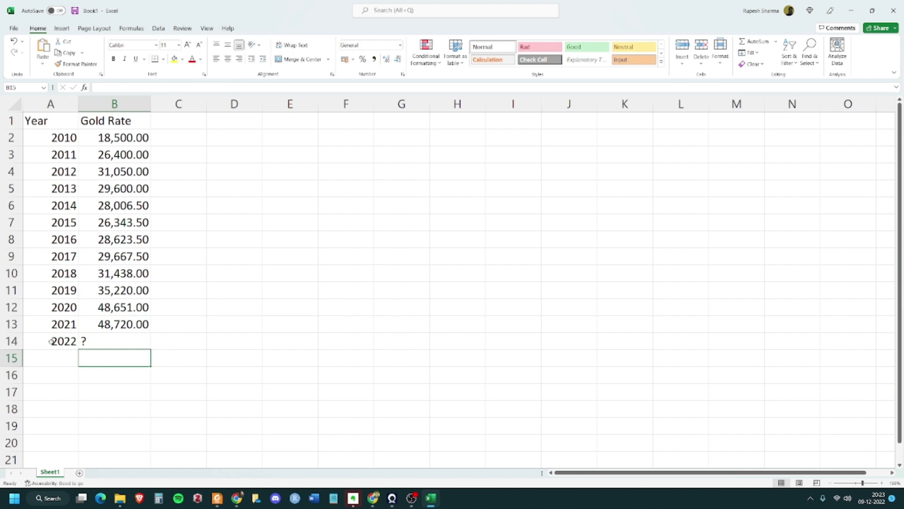
pyautogui.press('Up')
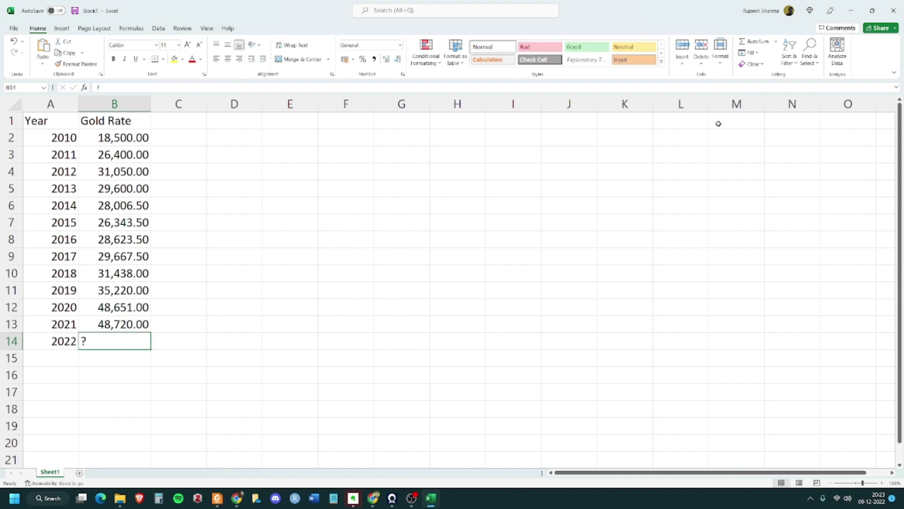
pyautogui.hotkey('alt', 'Tab')
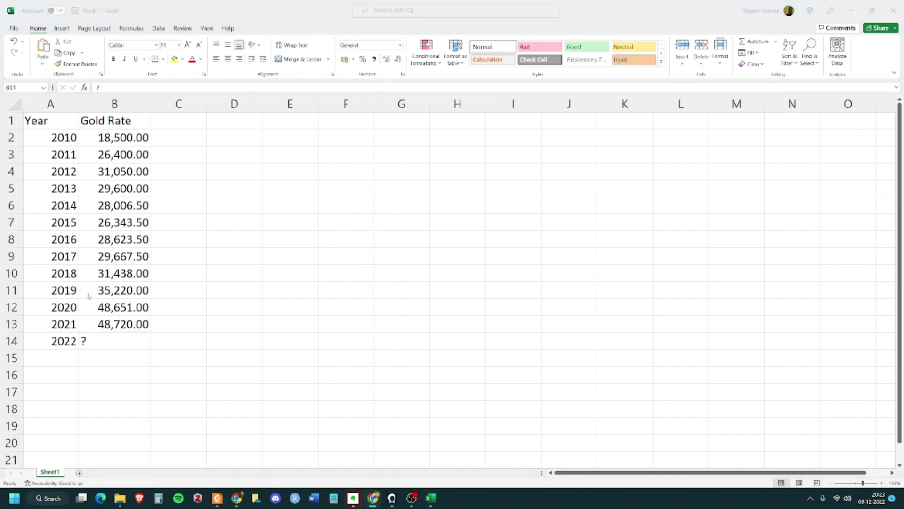
pyautogui.hotkey('alt', 'Tab')
pyautogui.click(176, 124)
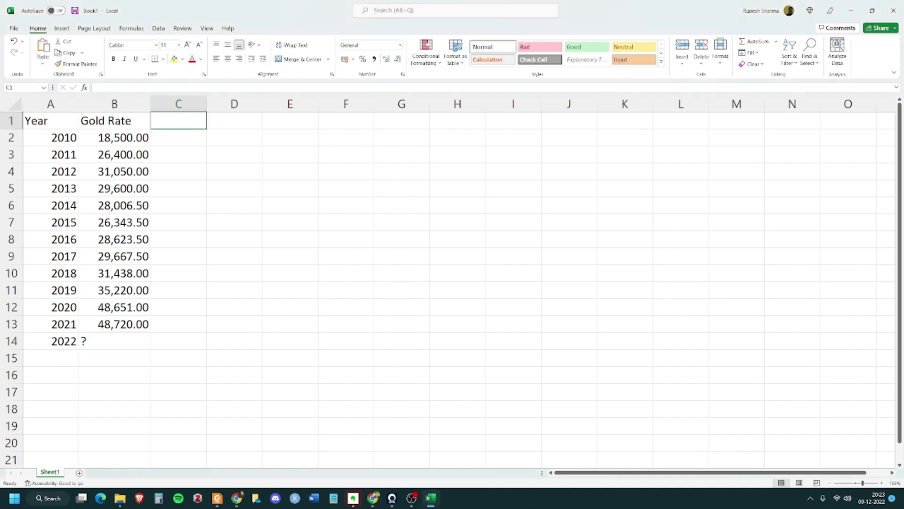
pyautogui.hotkey('alt', 'Tab')
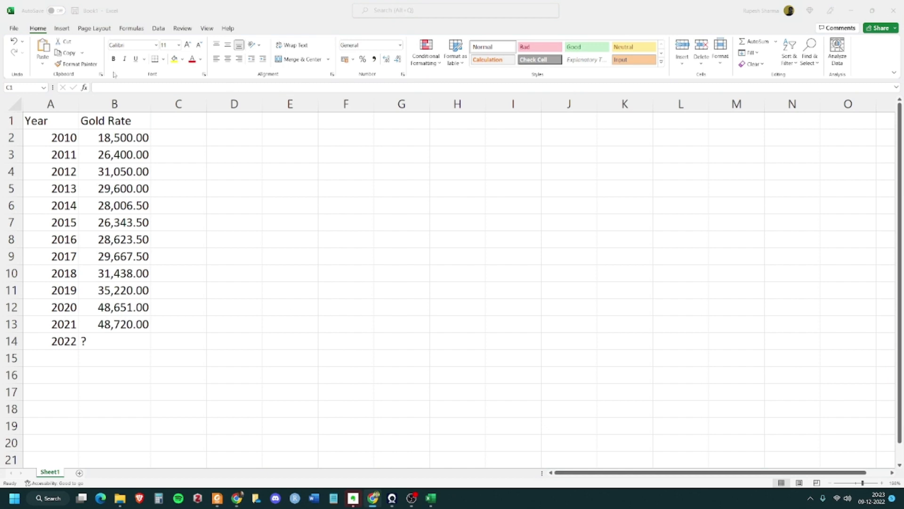
pyautogui.hotkey('alt', 'Tab')
# Insert a text box beside the table, spanning roughly columns E to I and rows 4 to 8.
pyautogui.click(62, 28)
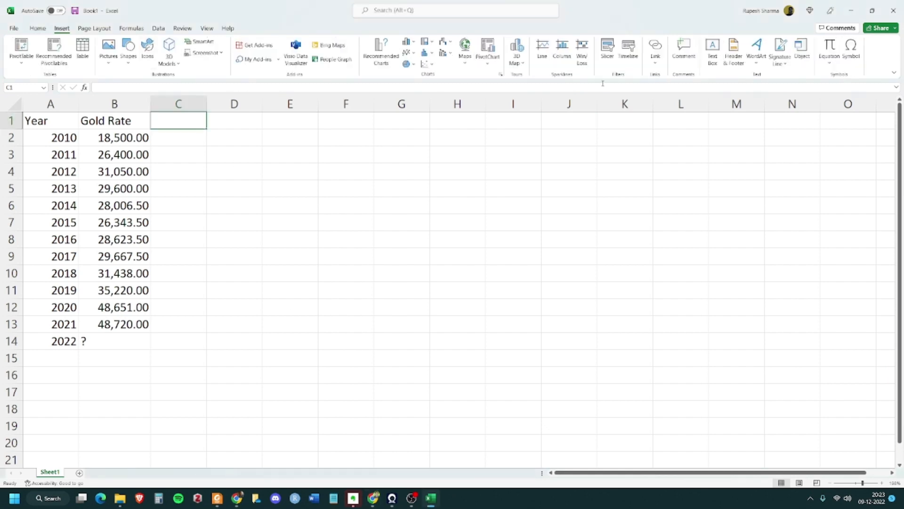
pyautogui.click(713, 59)
pyautogui.moveTo(299, 166); pyautogui.dragTo(539, 237)
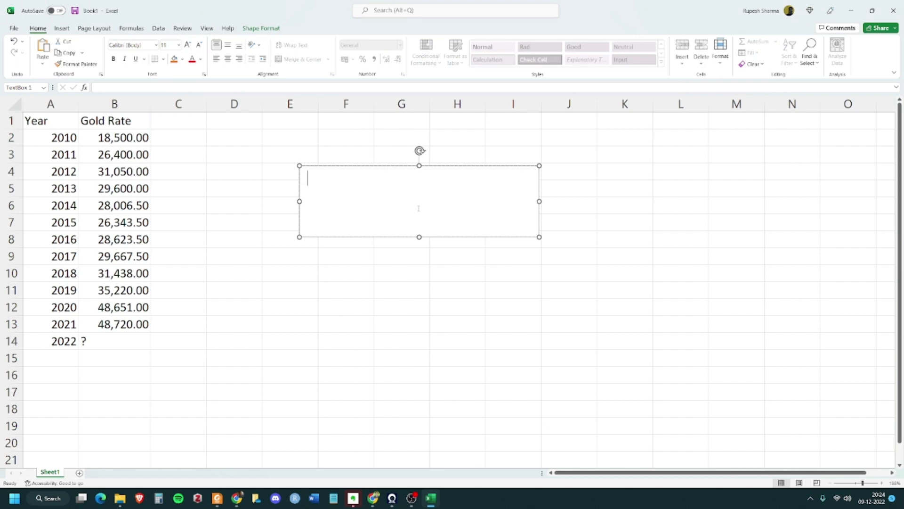
# Insert the equation Y = a + b.X into the empty text box.
pyautogui.click(61, 29)
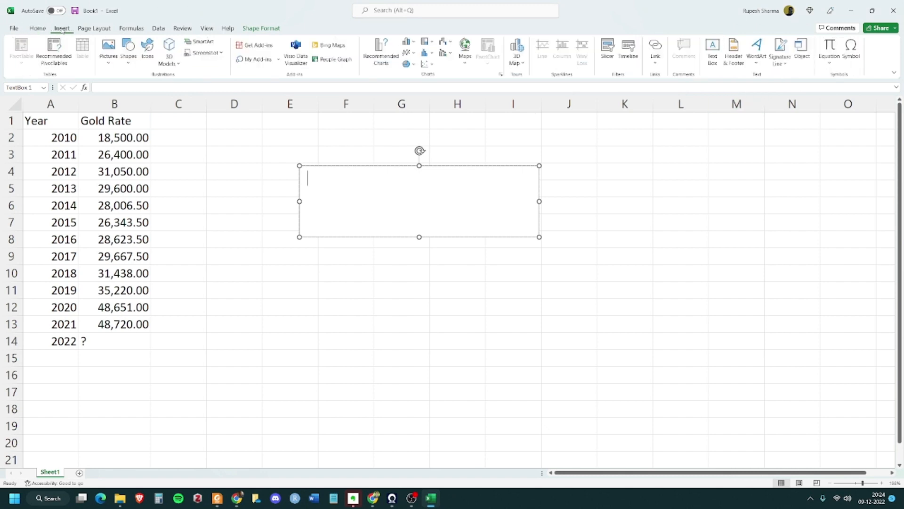
pyautogui.click(830, 52)
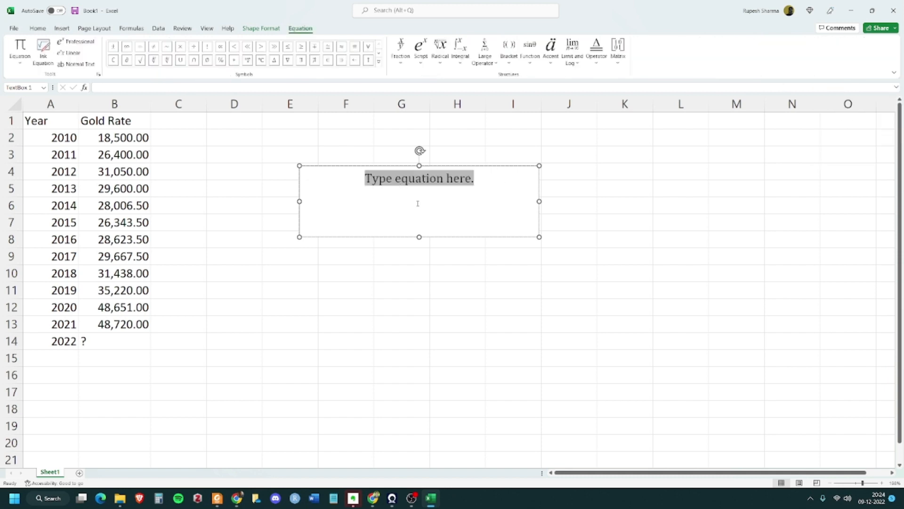
pyautogui.write('Y=')
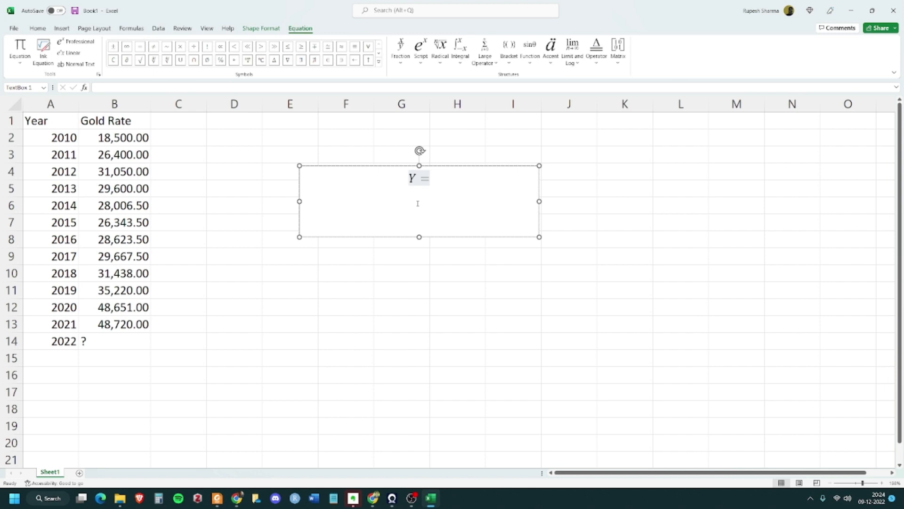
pyautogui.write('a+')
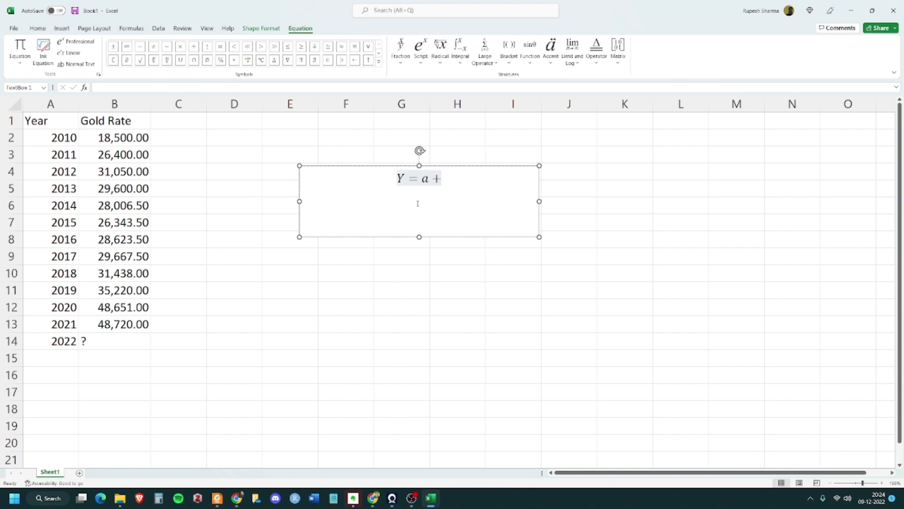
pyautogui.write('b.X')
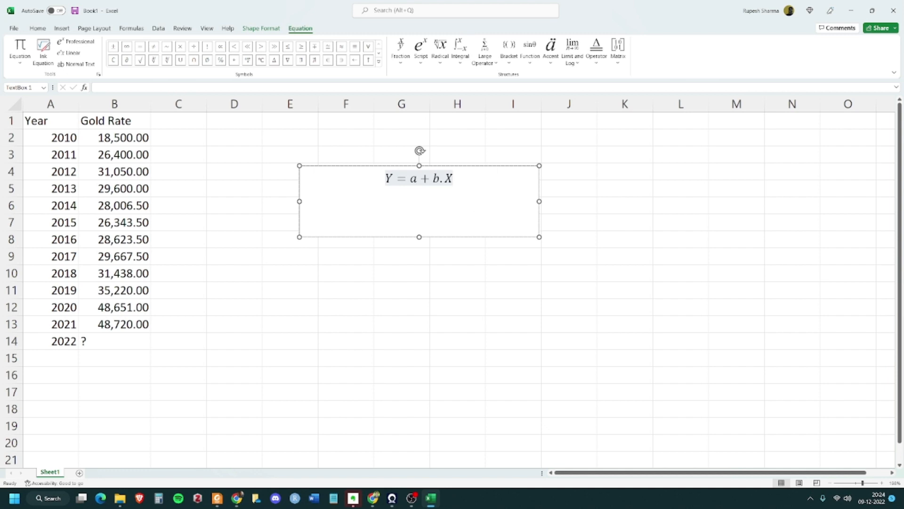
pyautogui.hotkey('alt', 'Tab')
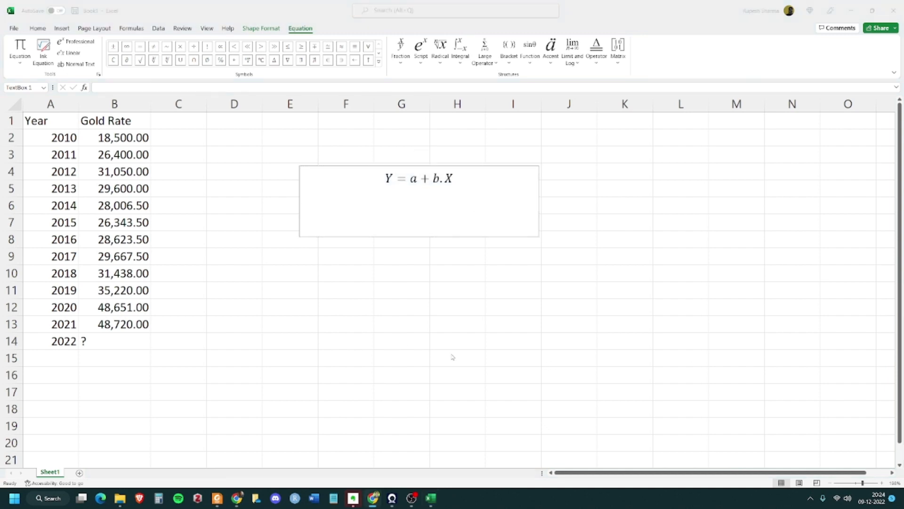
# Add the title "Regression Equation" above the equation in the text box.
pyautogui.click(389, 201)
pyautogui.click(424, 220)
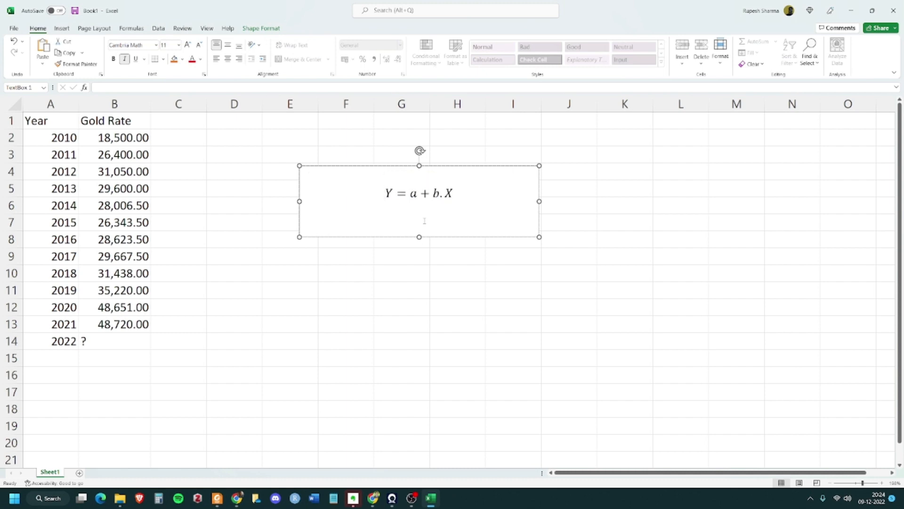
pyautogui.write('Regression Equation')
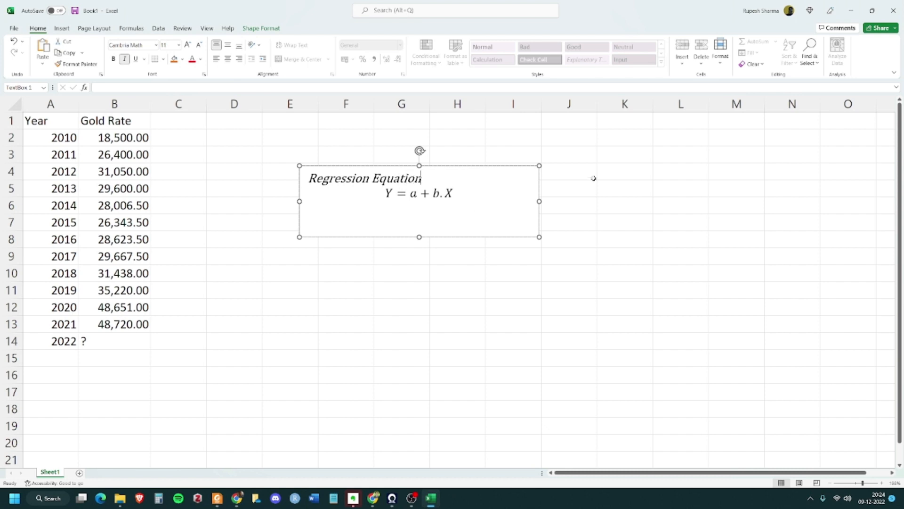
# Add the line "Y = Gold Rate" below the equation in the text box.
pyautogui.click(474, 190)
pyautogui.press('Return')
pyautogui.write('y')
pyautogui.press('BackSpace')
pyautogui.write('Y = Gold Rate')
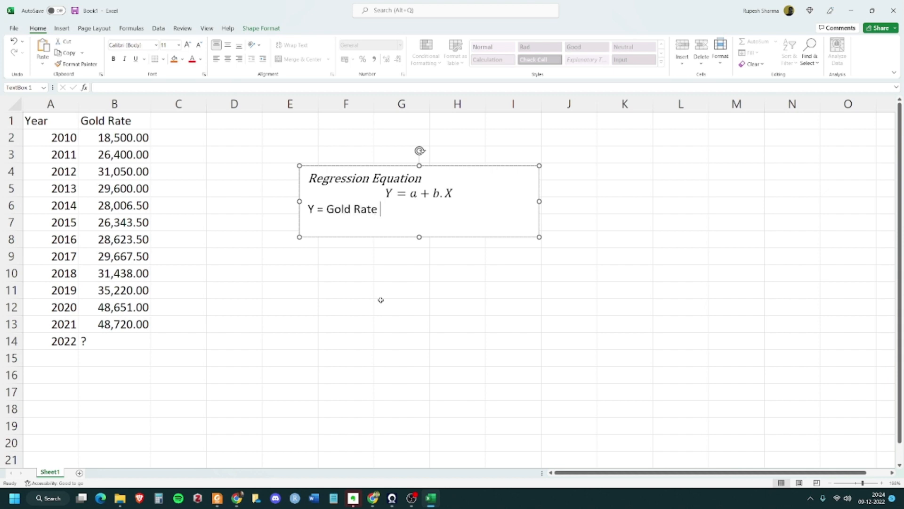
pyautogui.hotkey('alt', 'Tab')
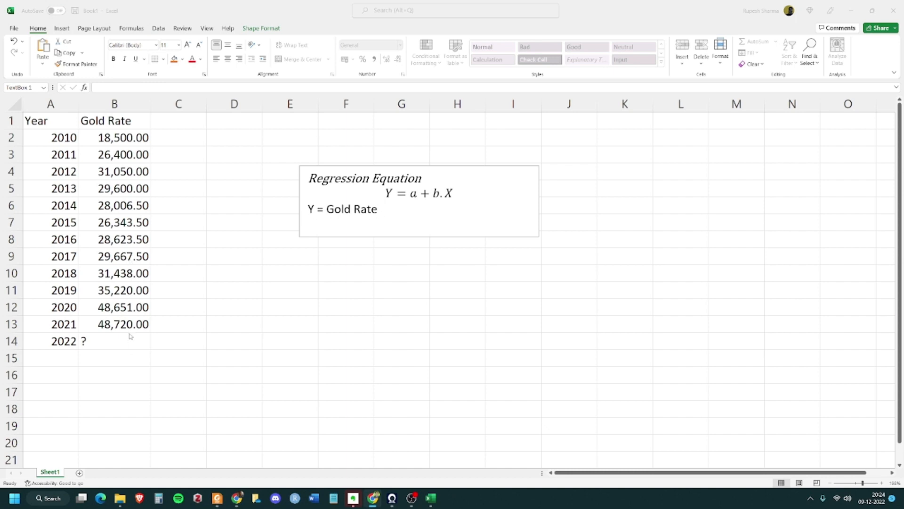
# Add the line "X = Years" below the gold rate definition in the text box.
pyautogui.click(414, 211)
pyautogui.press('Return')
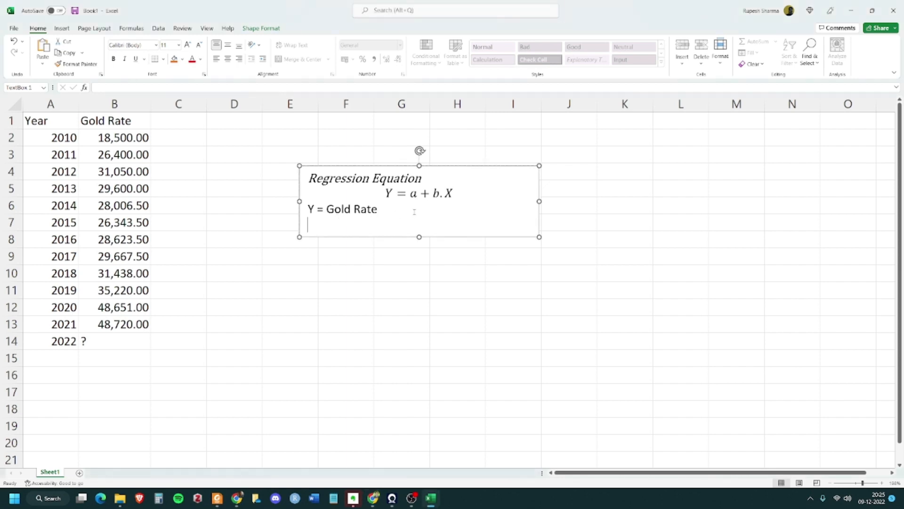
pyautogui.write('X = Years')
pyautogui.press('Return')
# Extend the text box's lower edge to row 12, and move the box so it starts around column H, row 1.
pyautogui.moveTo(419, 237); pyautogui.dragTo(419, 302)
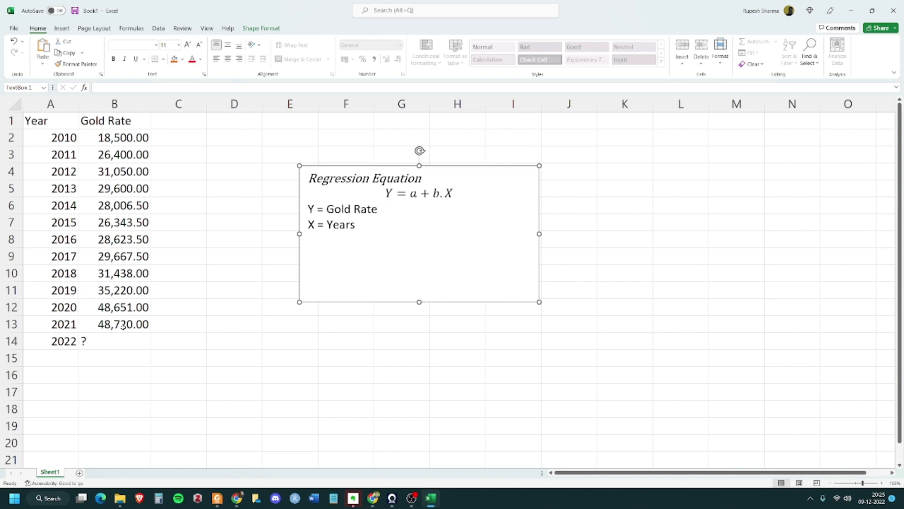
pyautogui.hotkey('alt', 'Tab')
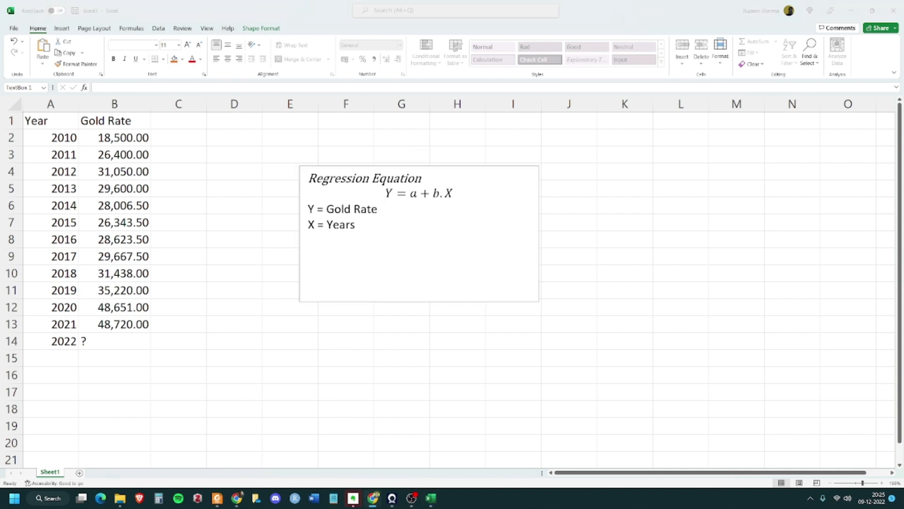
pyautogui.hotkey('alt', 'Tab')
pyautogui.hotkey('alt', 'Tab')
pyautogui.click(420, 271)
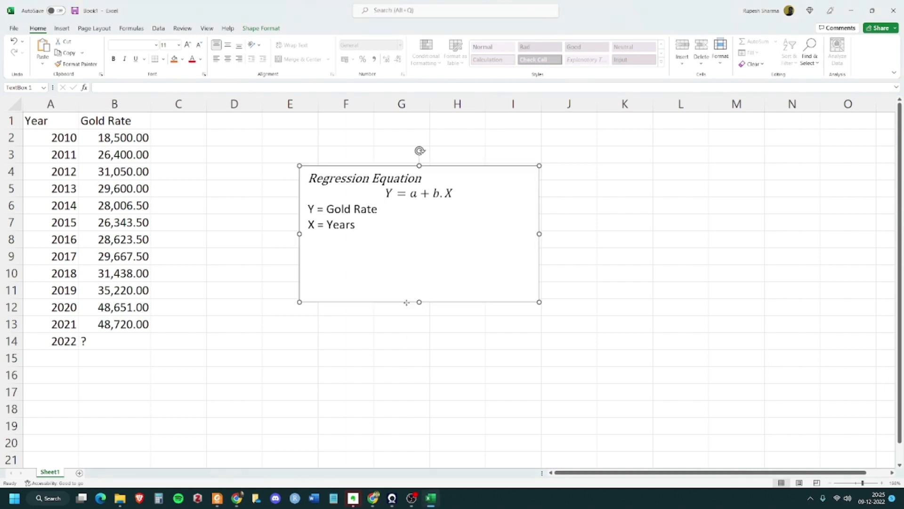
pyautogui.moveTo(409, 302); pyautogui.dragTo(533, 258)
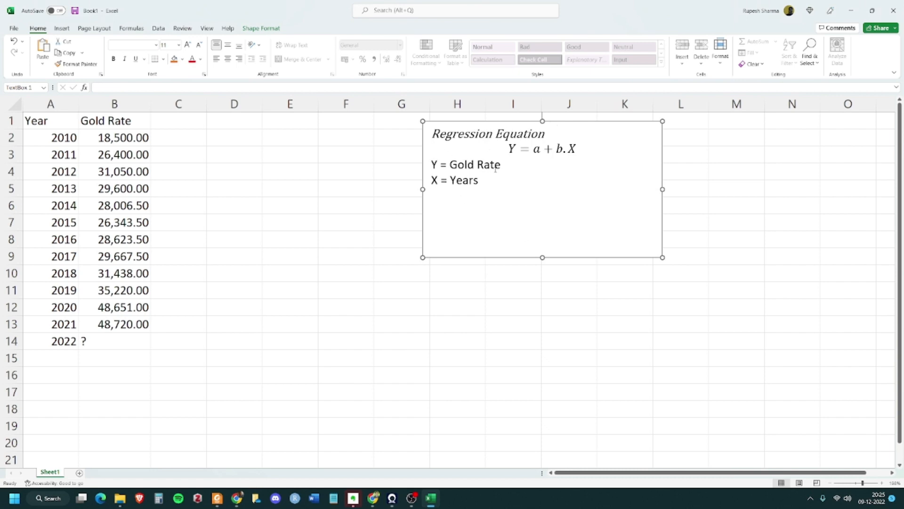
# Add the line "a = Intercept" below "X = Years" in the text box.
pyautogui.click(486, 181)
pyautogui.press('Return')
pyautogui.write('a =')
pyautogui.hotkey('alt', 'Tab')
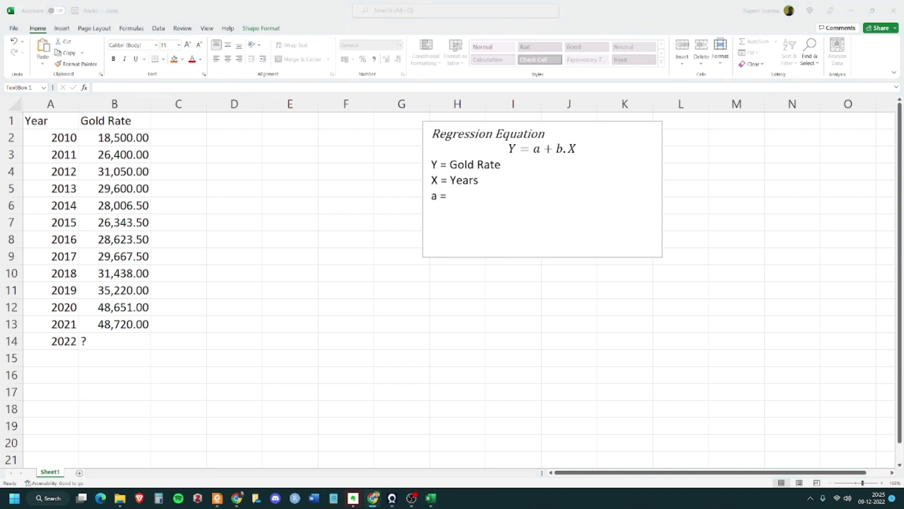
pyautogui.click(504, 199)
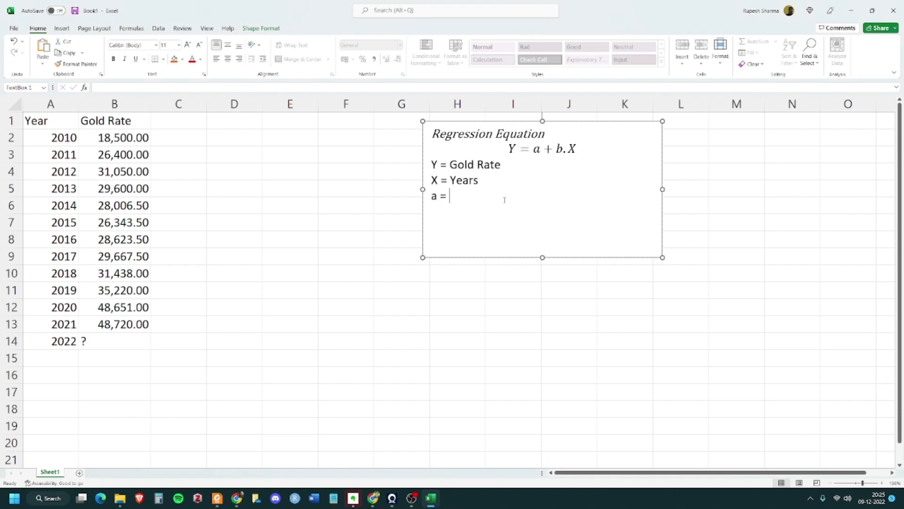
pyautogui.write('Intercept')
pyautogui.press('Return')
# Add the line "b = Slope" below the intercept definition in the text box.
pyautogui.write('b =')
pyautogui.hotkey('alt', 'Tab')
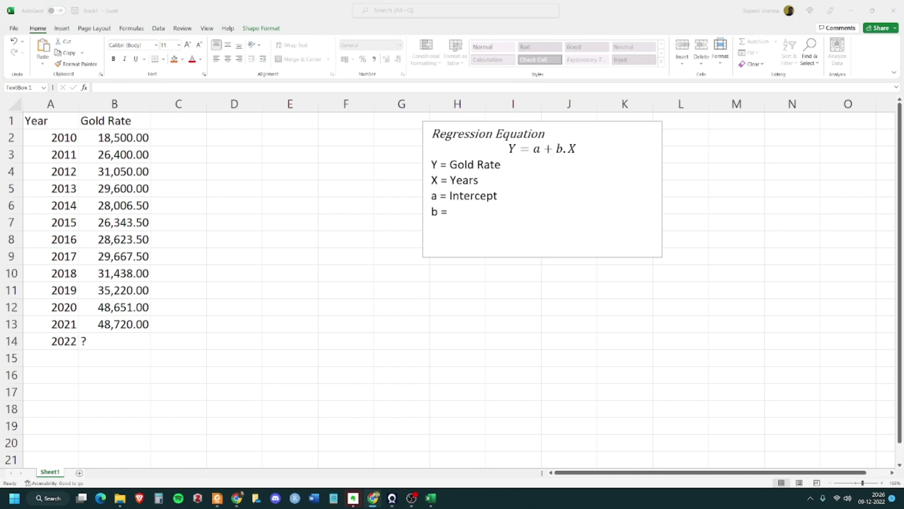
pyautogui.click(510, 213)
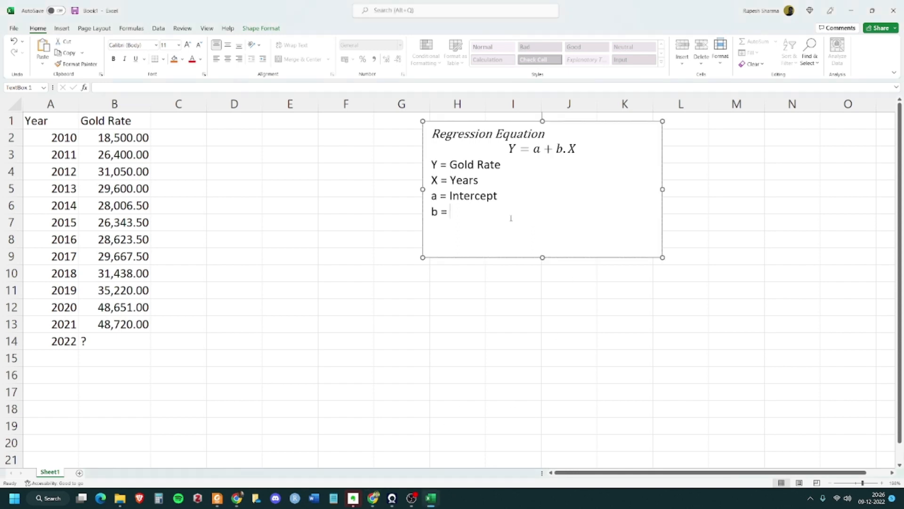
pyautogui.write('Slope')
pyautogui.hotkey('alt', 'Tab')
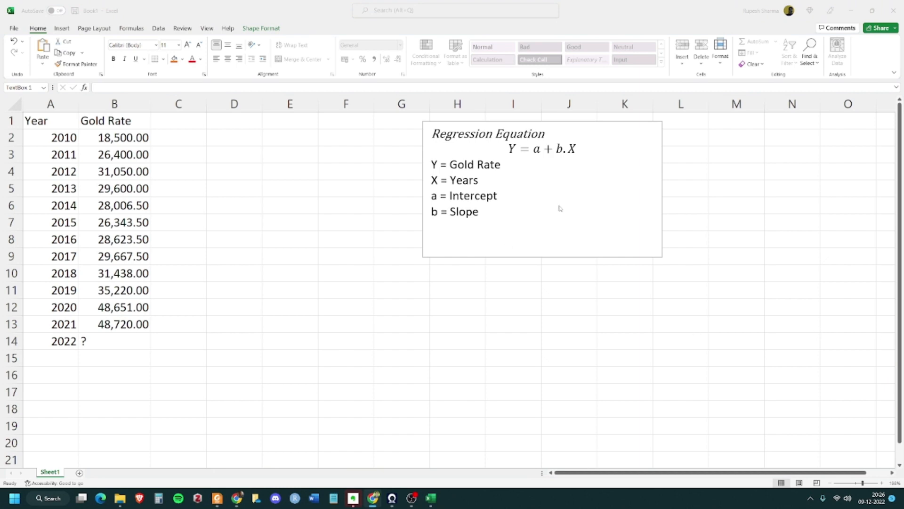
# Enter the label "Intercept" in cell A16, below the year and gold rate table.
pyautogui.click(548, 217)
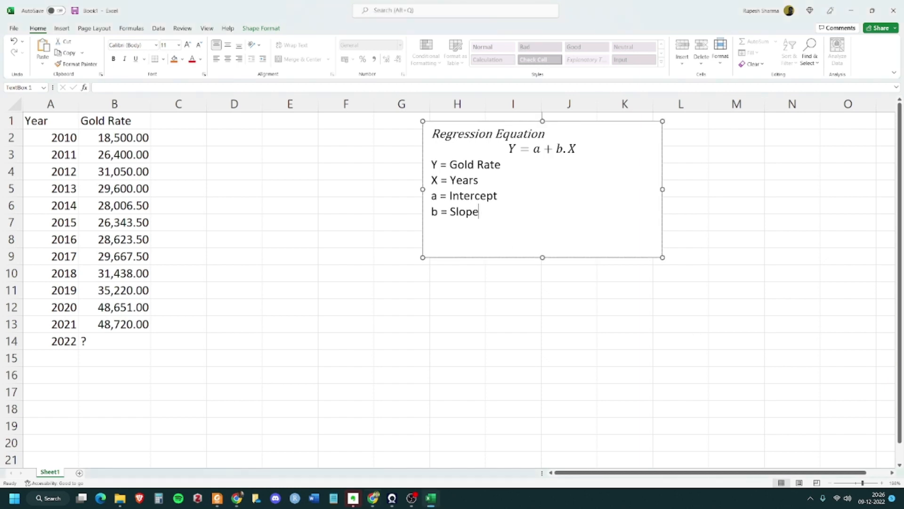
pyautogui.hotkey('alt', 'Tab')
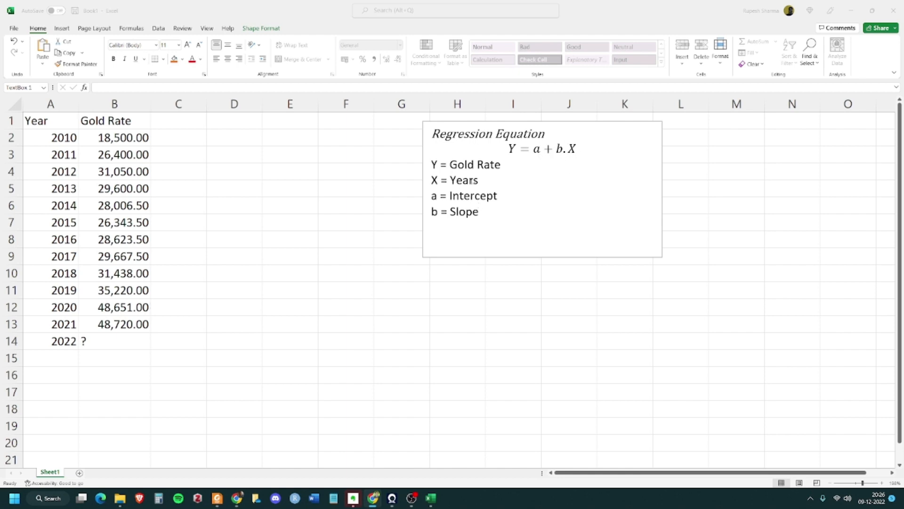
pyautogui.click(57, 375)
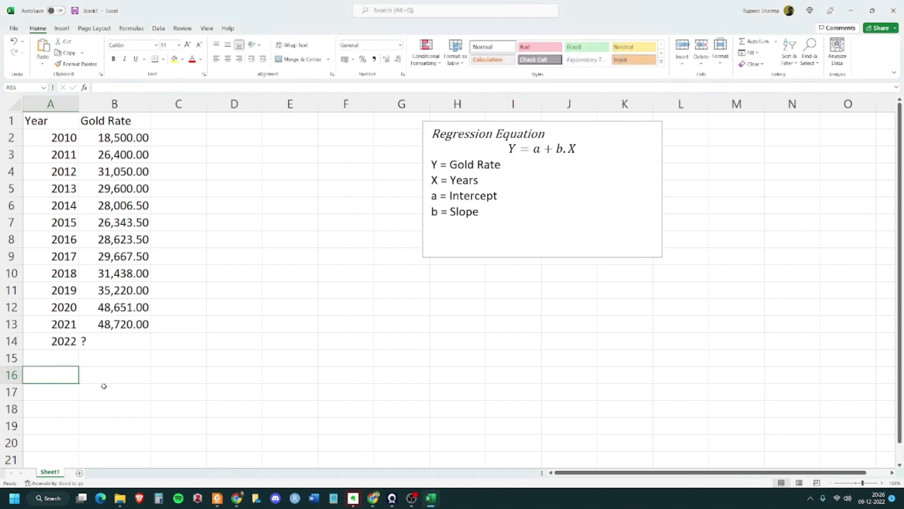
pyautogui.write('Intercept')
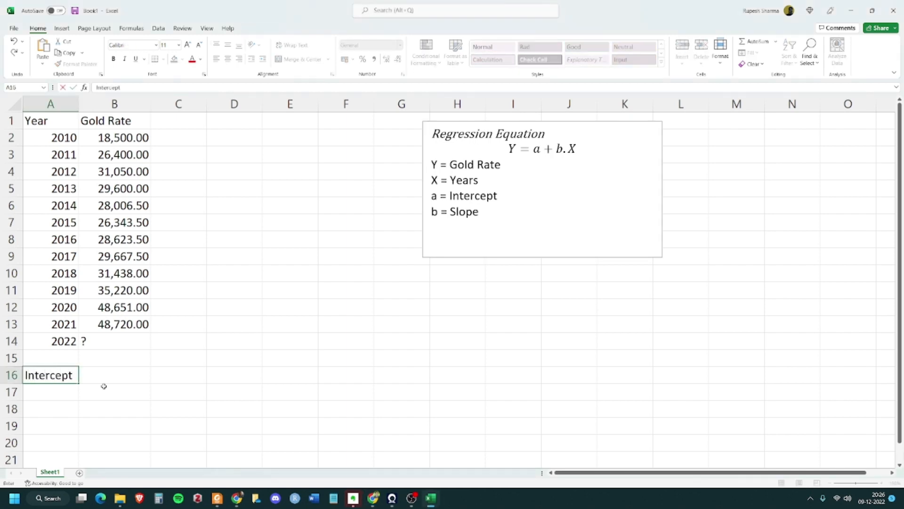
pyautogui.press('Right')
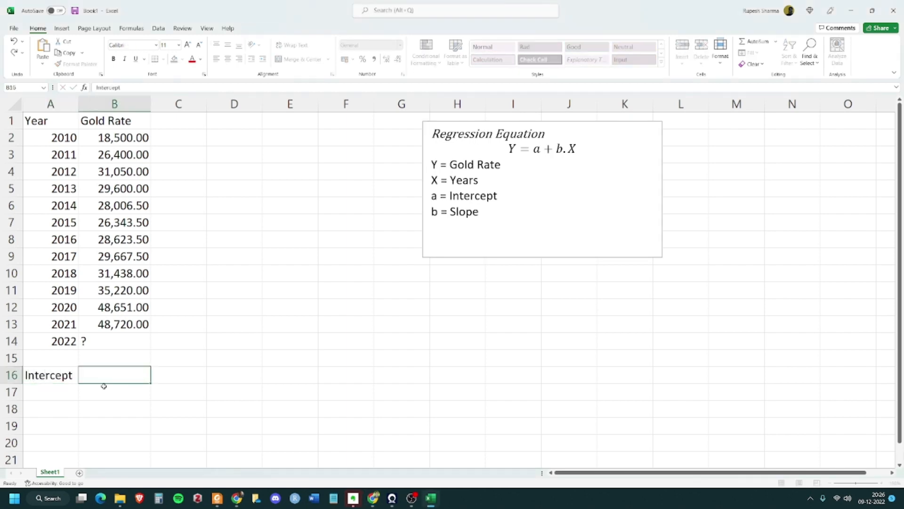
# Calculate the intercept in B16 with =INTERCEPT(B2:B13, A2:A13), using the gold rates as known y's and the years as known x's.
pyautogui.press('Down')
pyautogui.press('Left')
pyautogui.press('Up')
pyautogui.press('Right')
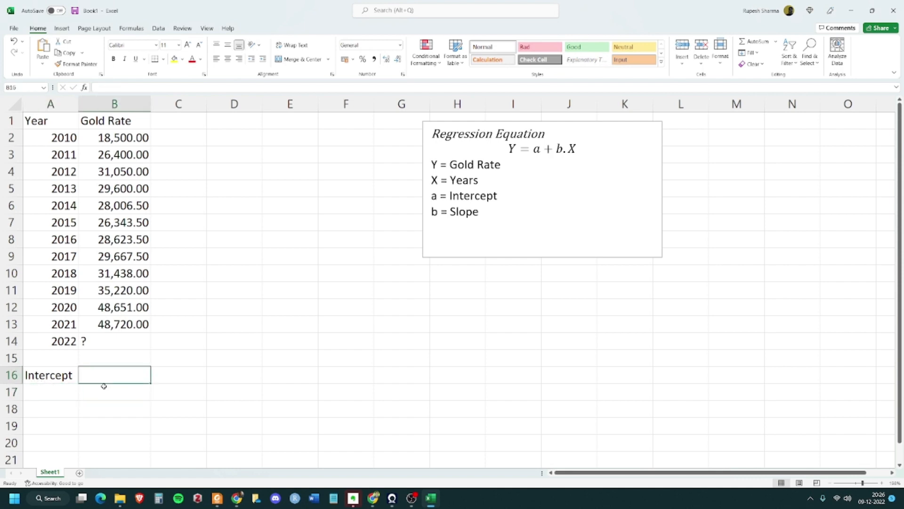
pyautogui.write('=')
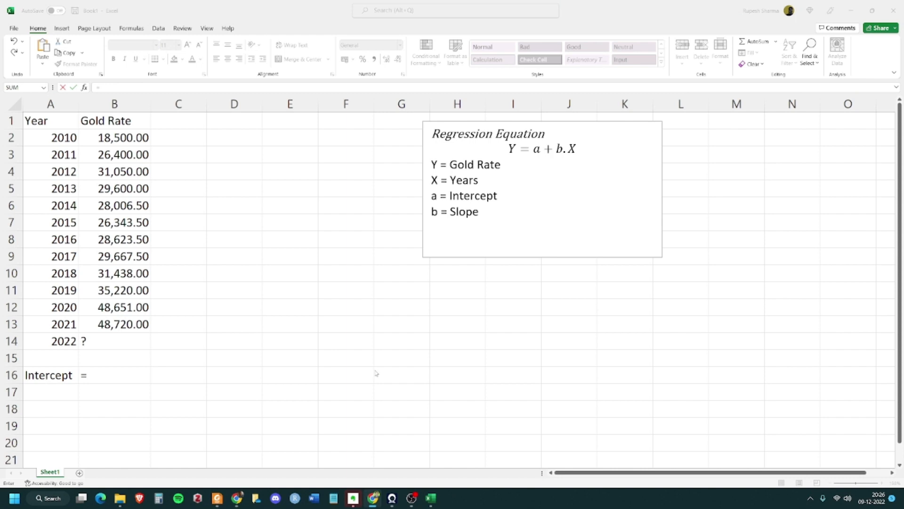
pyautogui.click(112, 374)
pyautogui.write('inter')
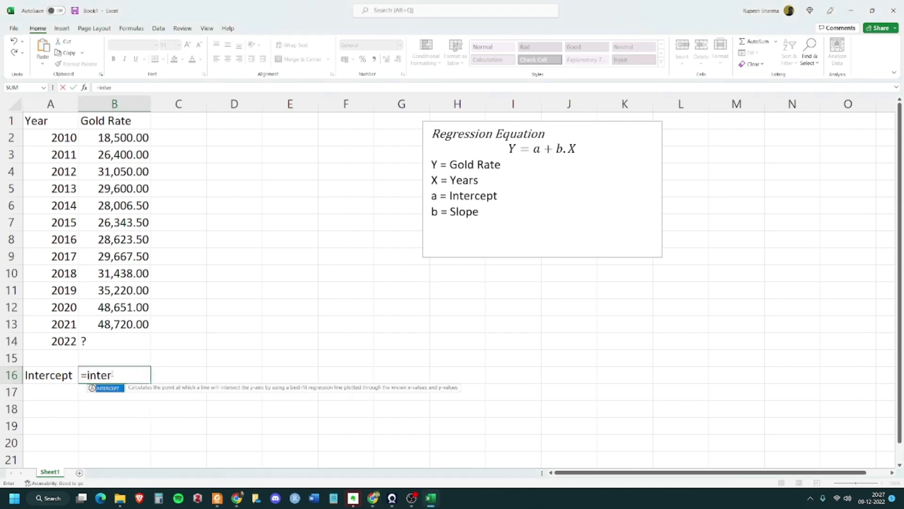
pyautogui.press('Tab')
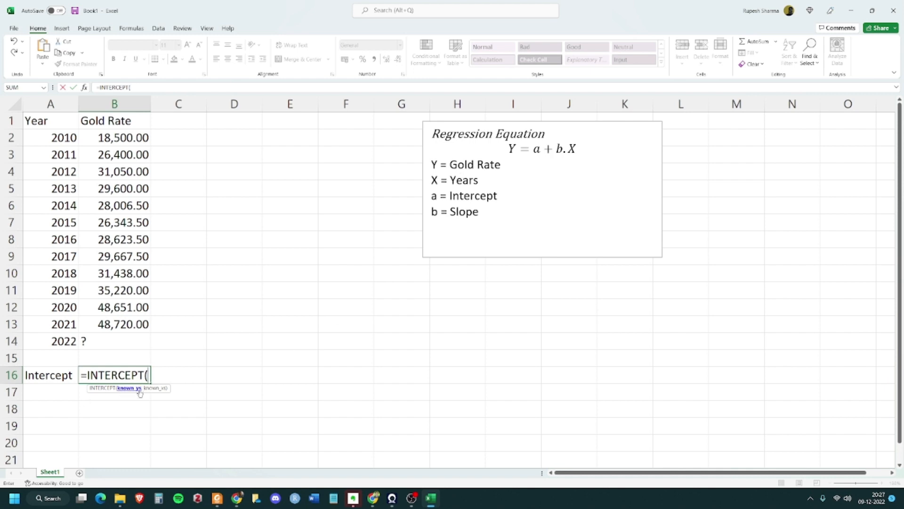
pyautogui.moveTo(120, 137); pyautogui.dragTo(126, 323)
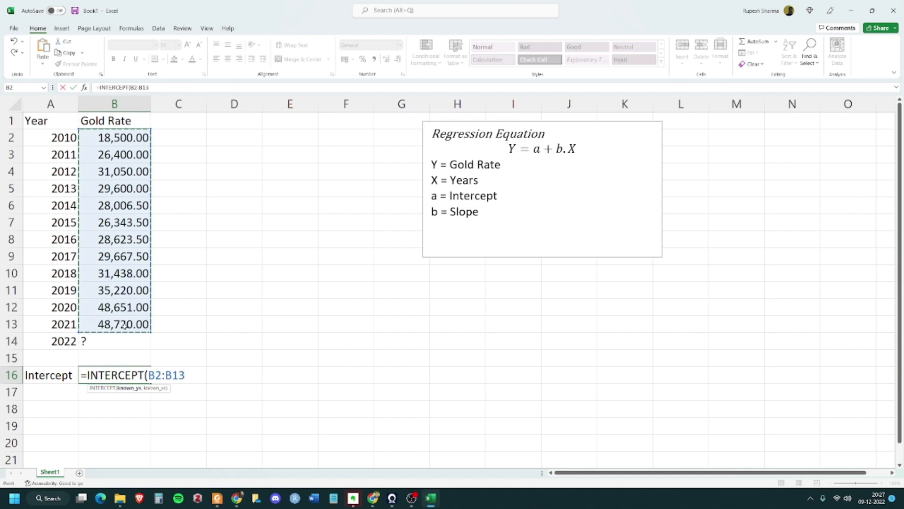
pyautogui.write(',')
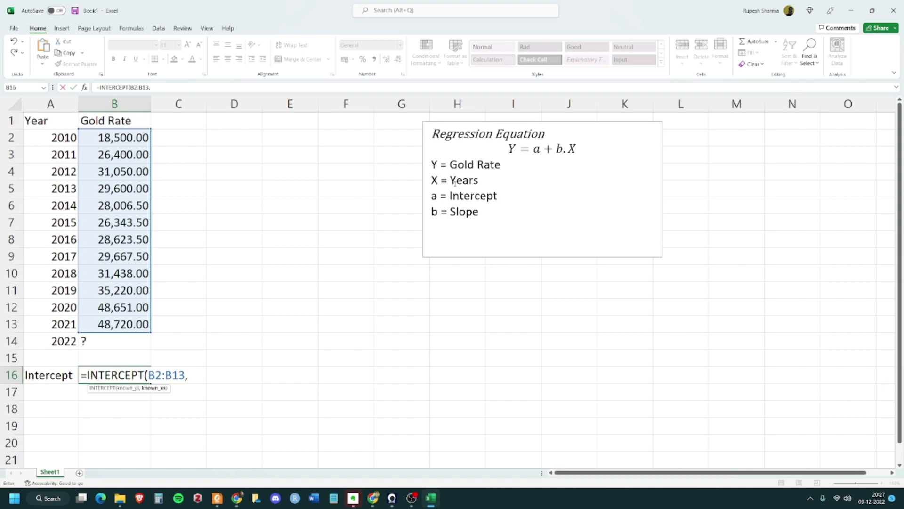
pyautogui.moveTo(59, 136); pyautogui.dragTo(66, 321)
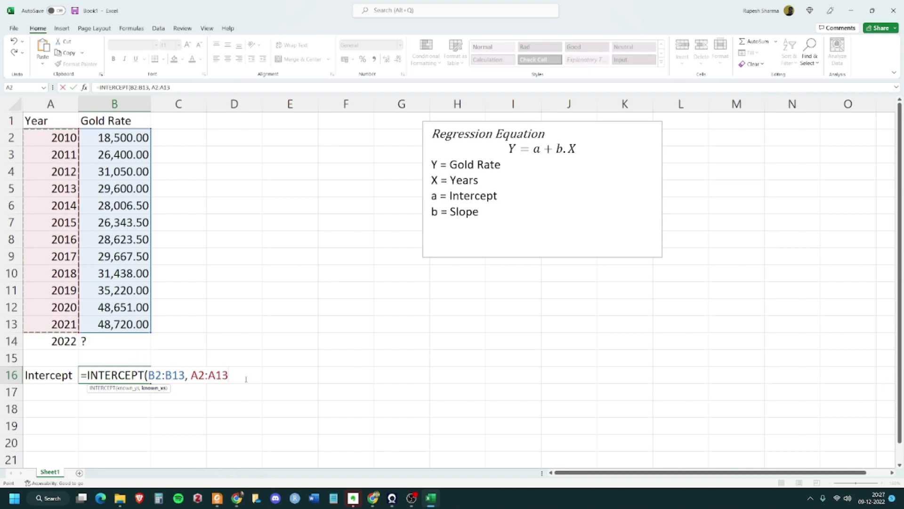
pyautogui.click(130, 388)
pyautogui.click(157, 388)
pyautogui.click(238, 376)
pyautogui.write(')')
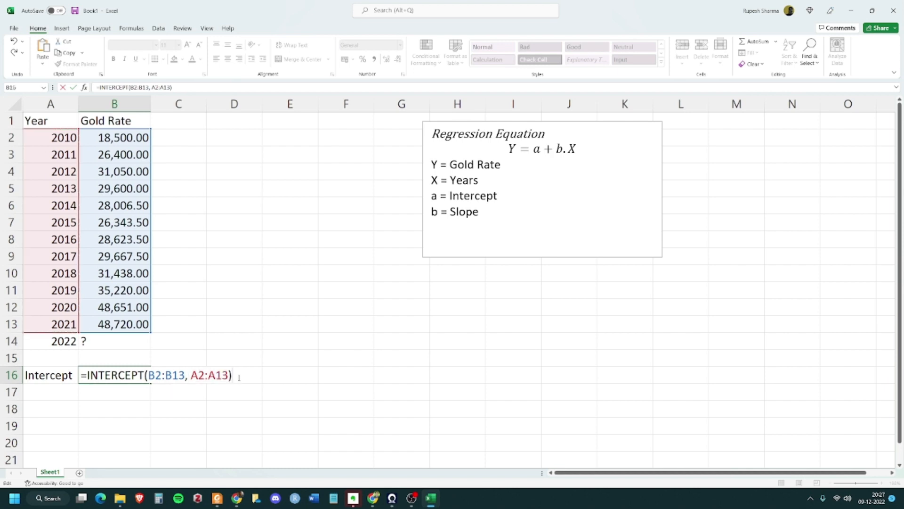
pyautogui.press('Tab')
pyautogui.click(87, 421)
pyautogui.click(106, 381)
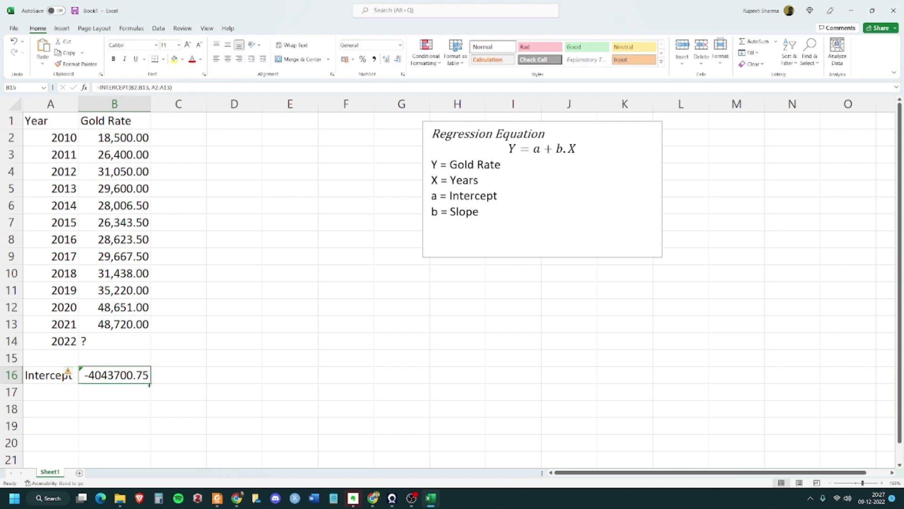
# Enter the label "Slope" in cell A17, directly below the intercept label.
pyautogui.click(70, 407)
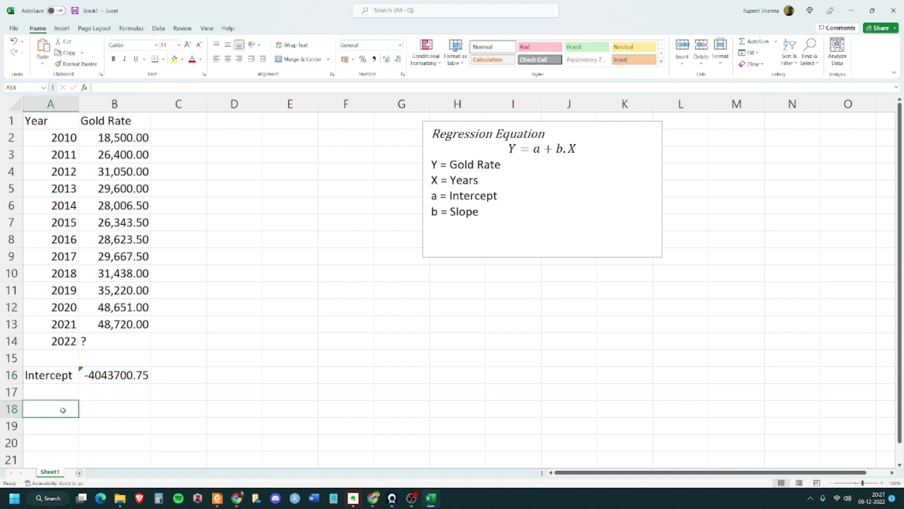
pyautogui.click(45, 390)
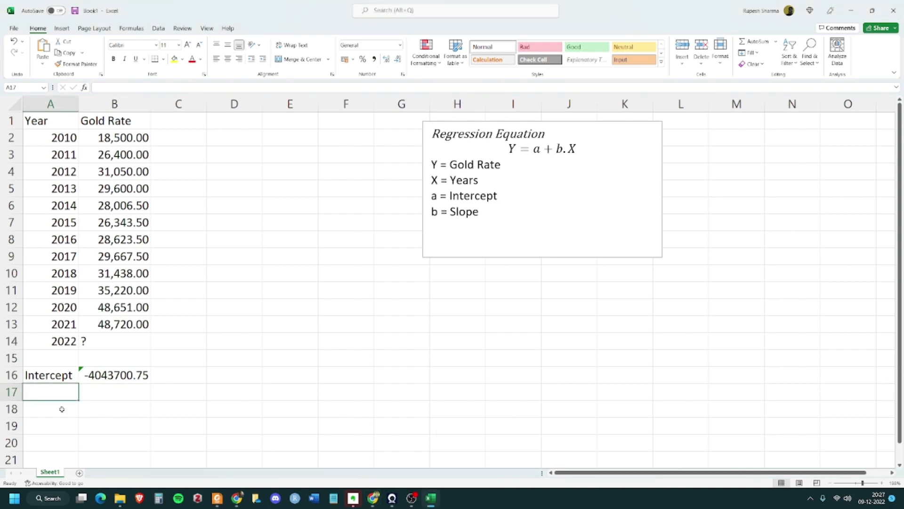
pyautogui.write('Slope')
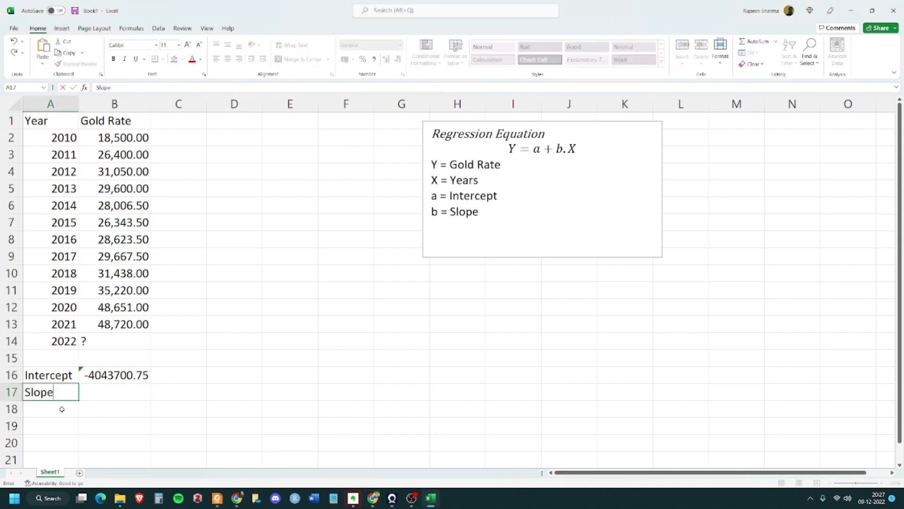
pyautogui.press('Tab')
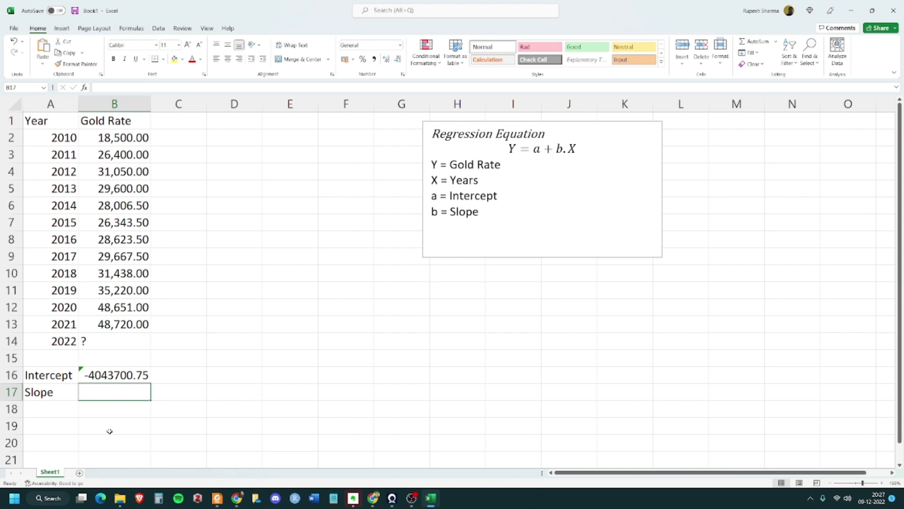
# Calculate the slope in B17 with =SLOPE(B2:B13, A2:A13), using the gold rates as known y's and the years as known x's.
pyautogui.write('=slope')
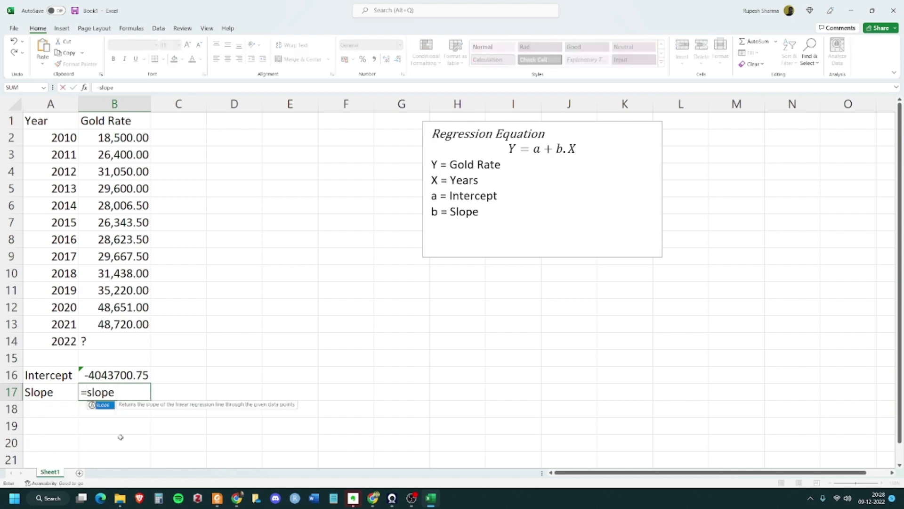
pyautogui.press('Tab')
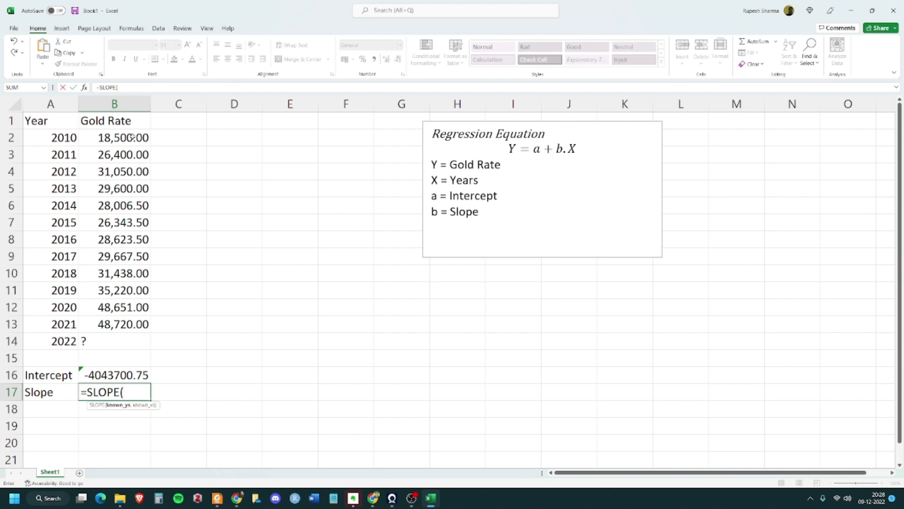
pyautogui.moveTo(131, 137); pyautogui.dragTo(131, 324)
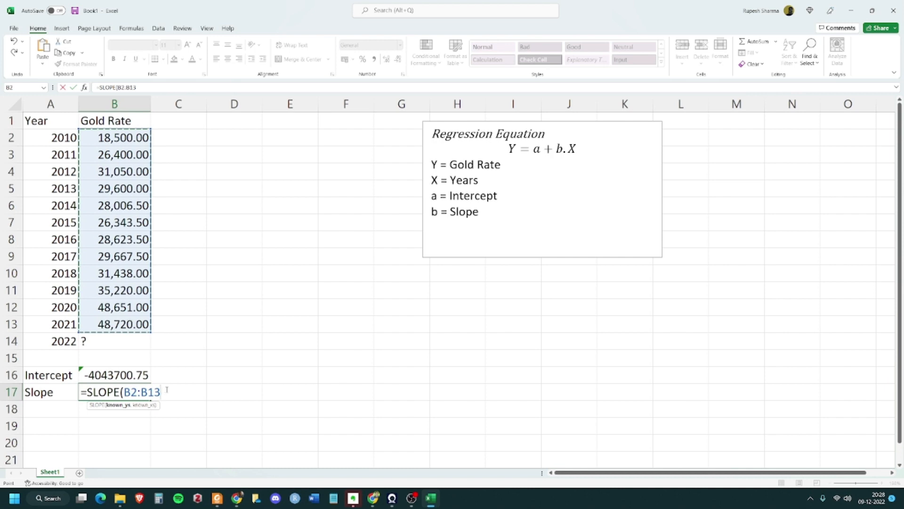
pyautogui.write(',')
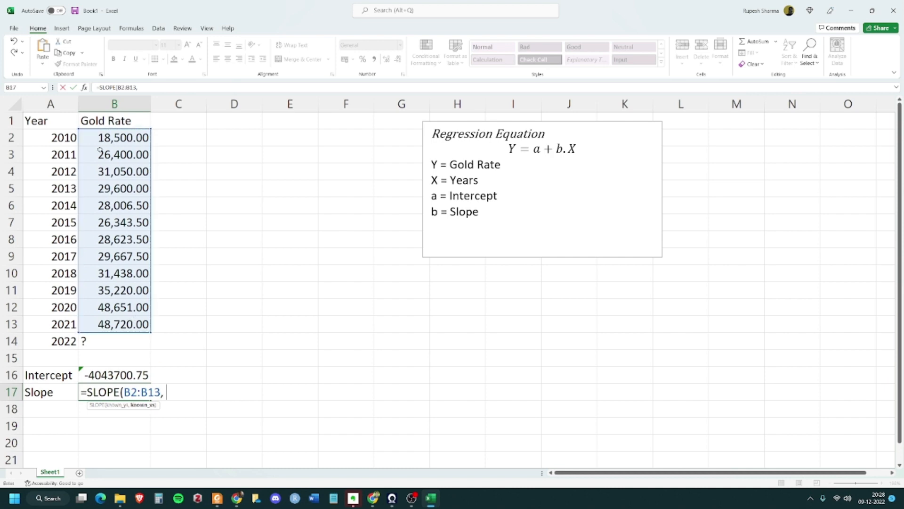
pyautogui.moveTo(62, 137); pyautogui.dragTo(57, 323)
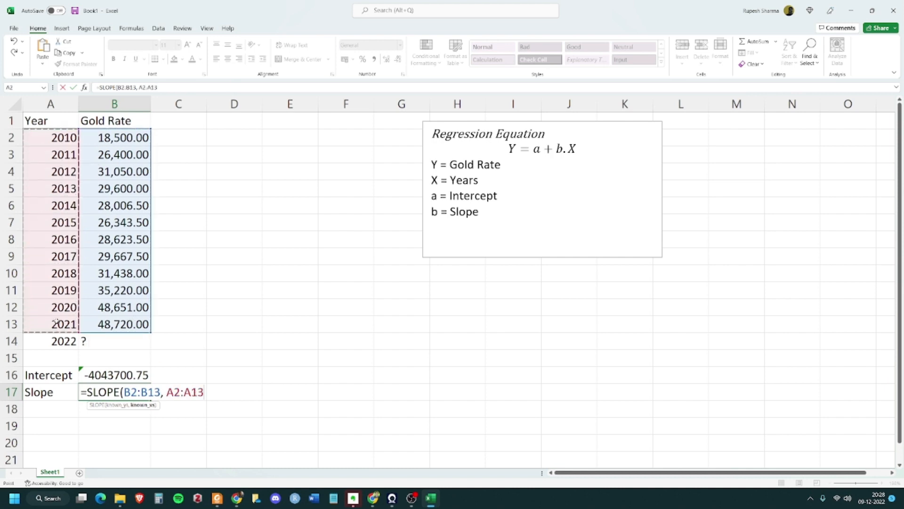
pyautogui.write(')')
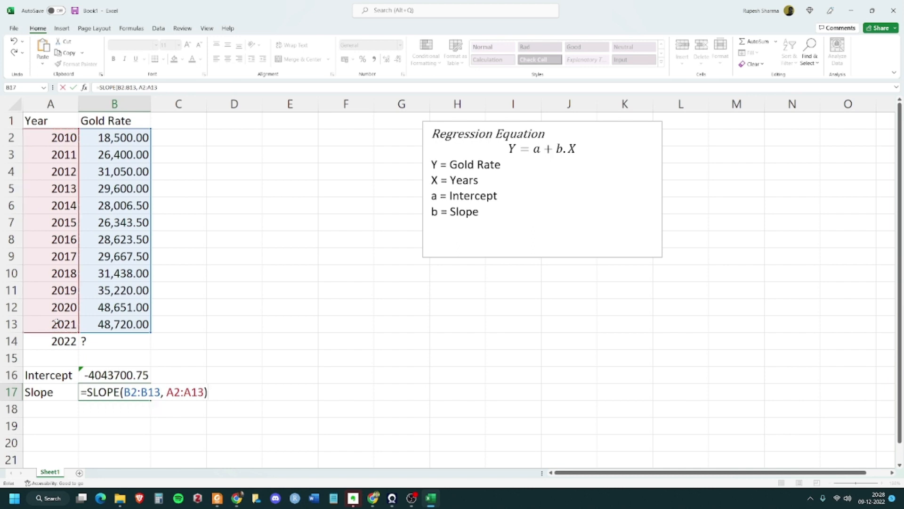
pyautogui.press('Tab')
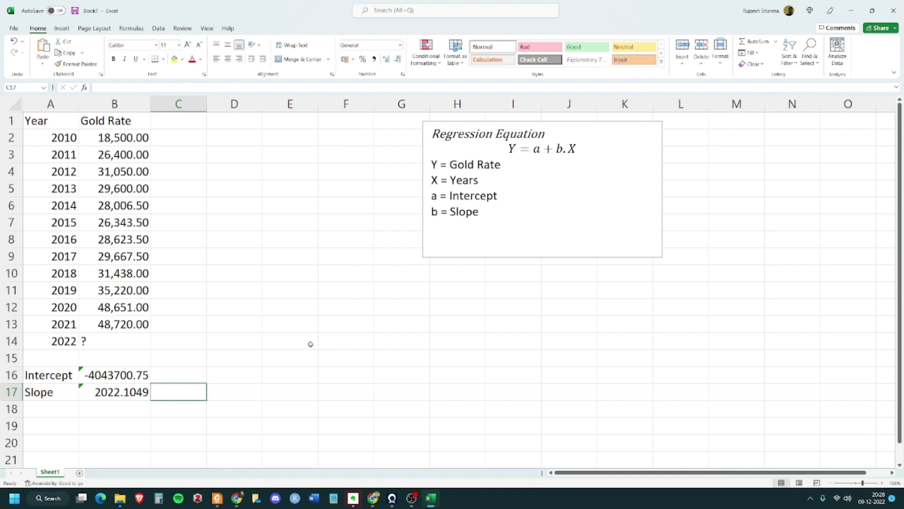
# Add the header "Estimated Gold Rate" in cell C1 and fit column C's width to it.
pyautogui.click(224, 225)
pyautogui.click(184, 127)
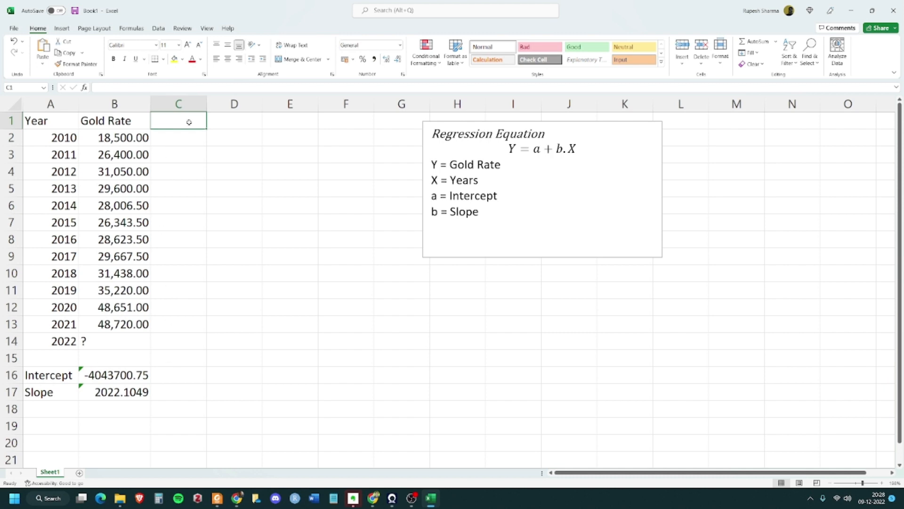
pyautogui.write('Est')
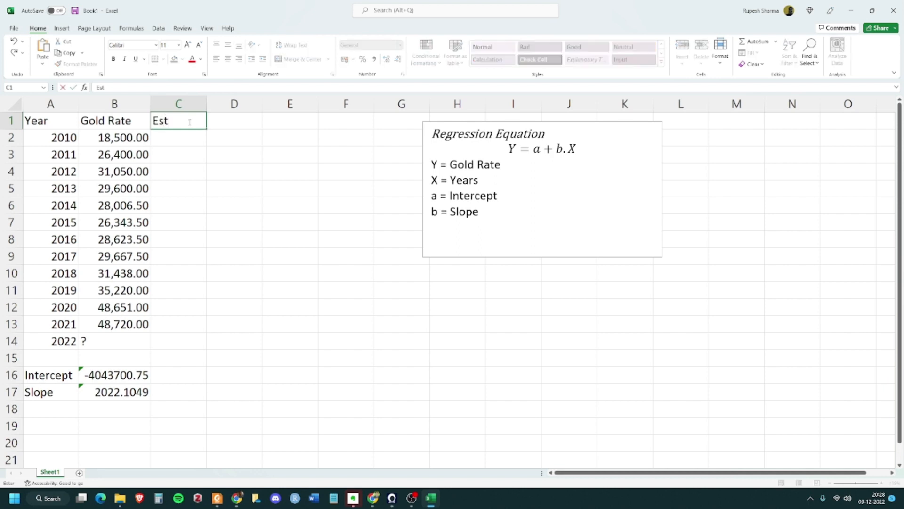
pyautogui.write('imated Glod R')
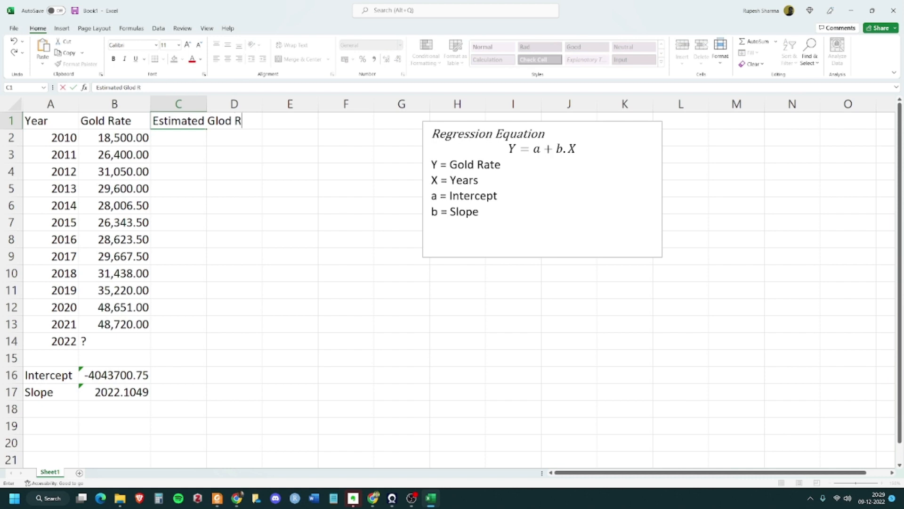
pyautogui.press('BackSpace')
pyautogui.press('BackSpace')
pyautogui.press('BackSpace')
pyautogui.press('BackSpace')
pyautogui.write('old Rate')
pyautogui.press('Tab')
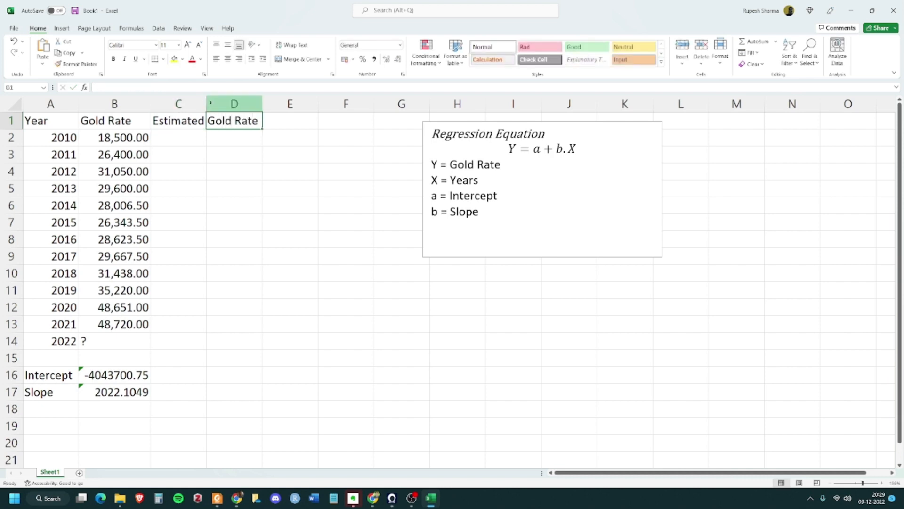
pyautogui.doubleClick(206, 103)
pyautogui.click(292, 186)
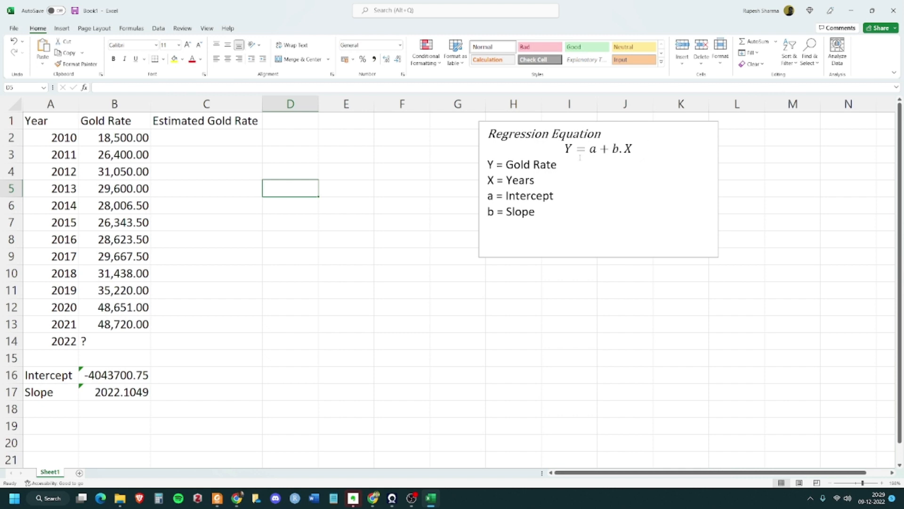
# Calculate the 2010 estimate in C2 with =$B$16 + ($B$17*A2), using absolute references for the intercept and slope.
pyautogui.click(213, 134)
pyautogui.write('=')
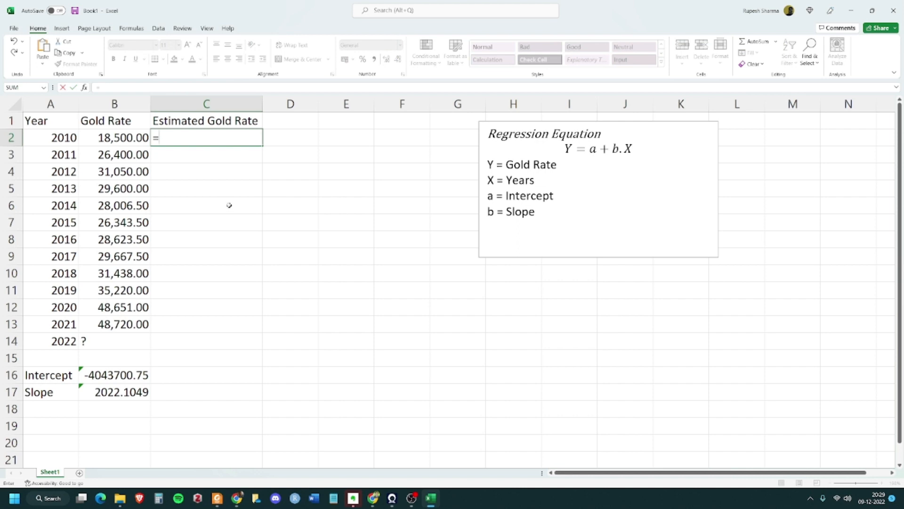
pyautogui.click(120, 371)
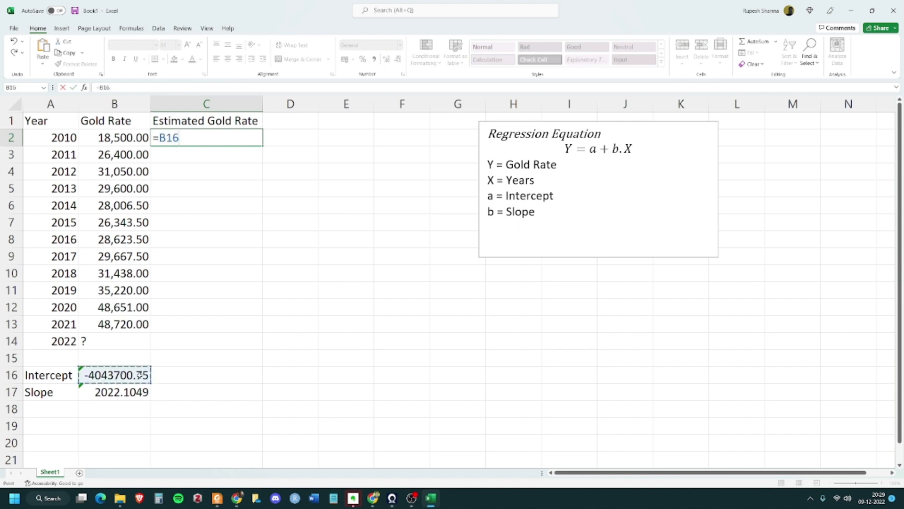
pyautogui.press('F4')
pyautogui.write('+')
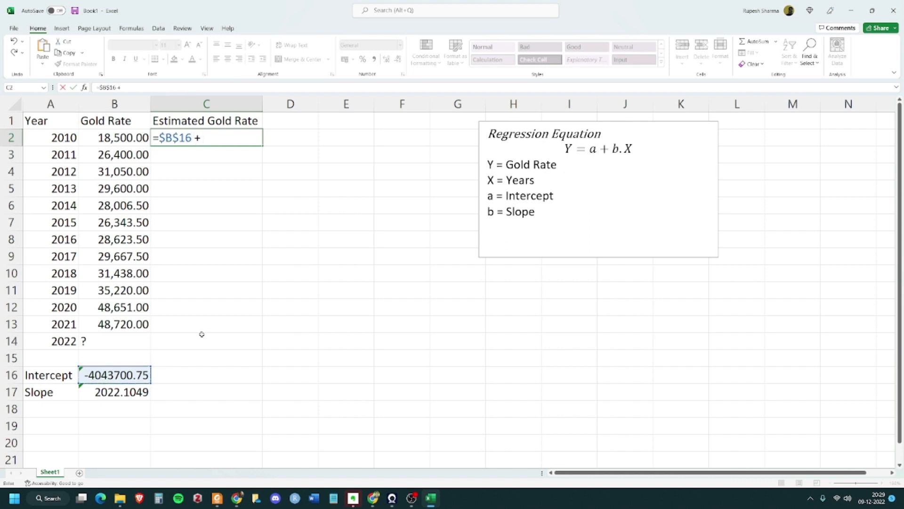
pyautogui.write(' (')
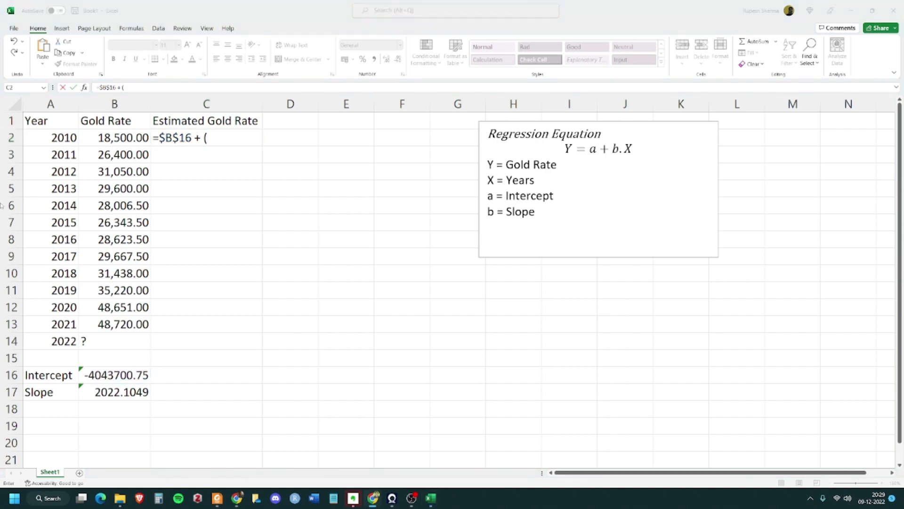
pyautogui.click(222, 137)
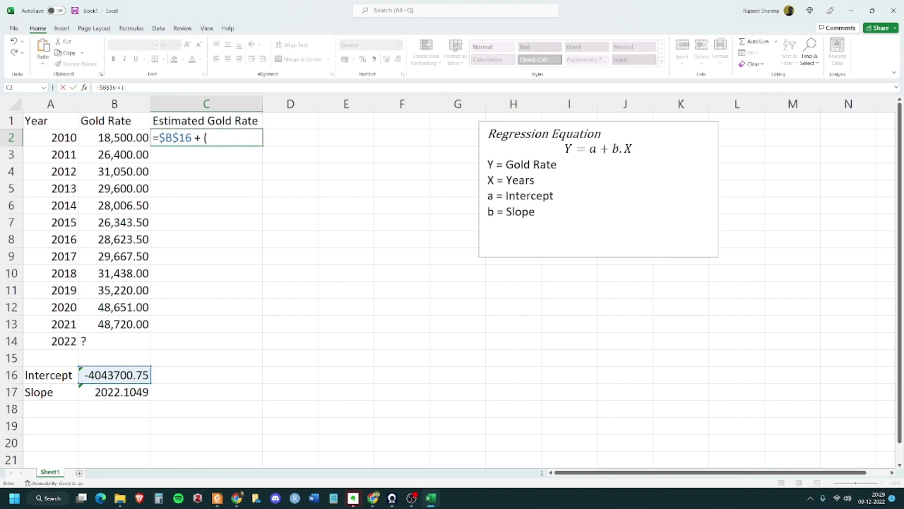
pyautogui.click(125, 392)
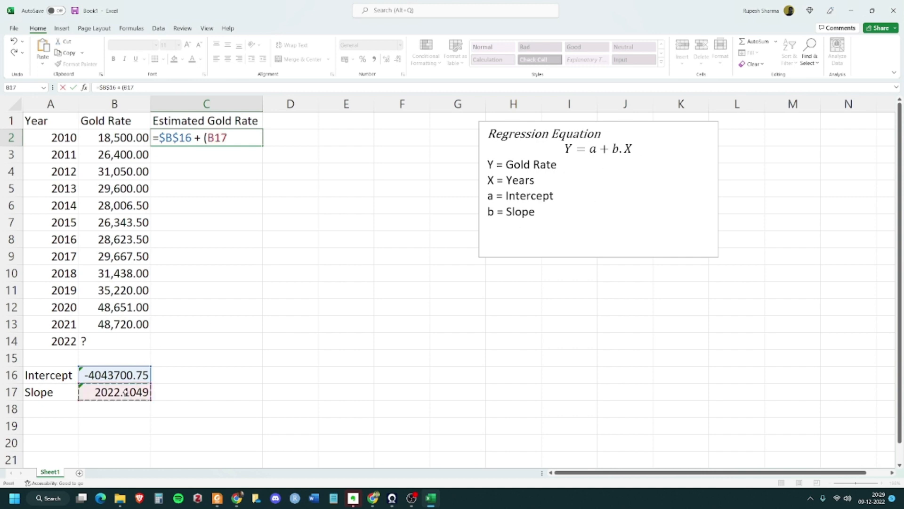
pyautogui.press('F4')
pyautogui.write('*')
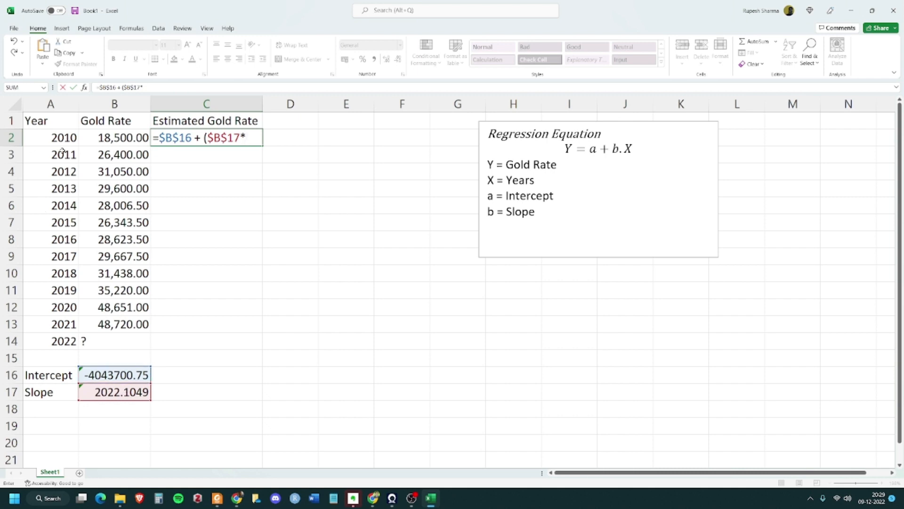
pyautogui.click(52, 137)
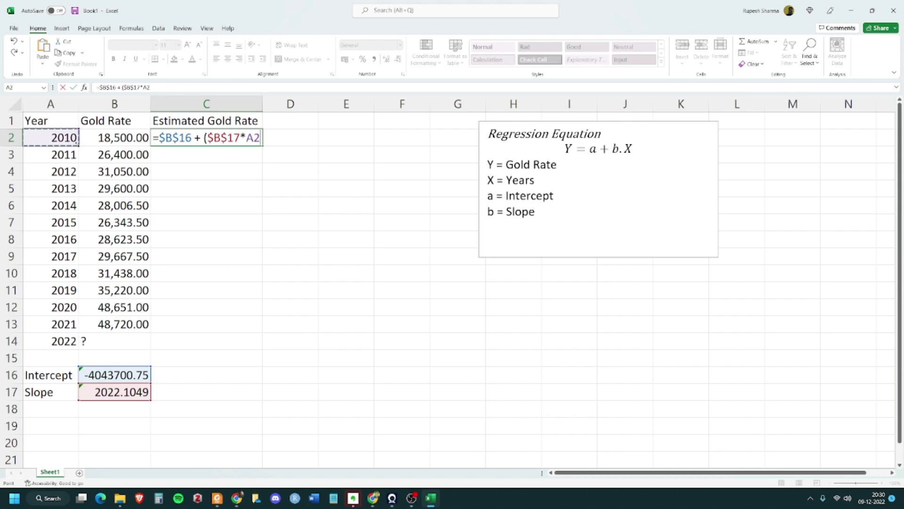
pyautogui.write(')')
pyautogui.click(242, 143)
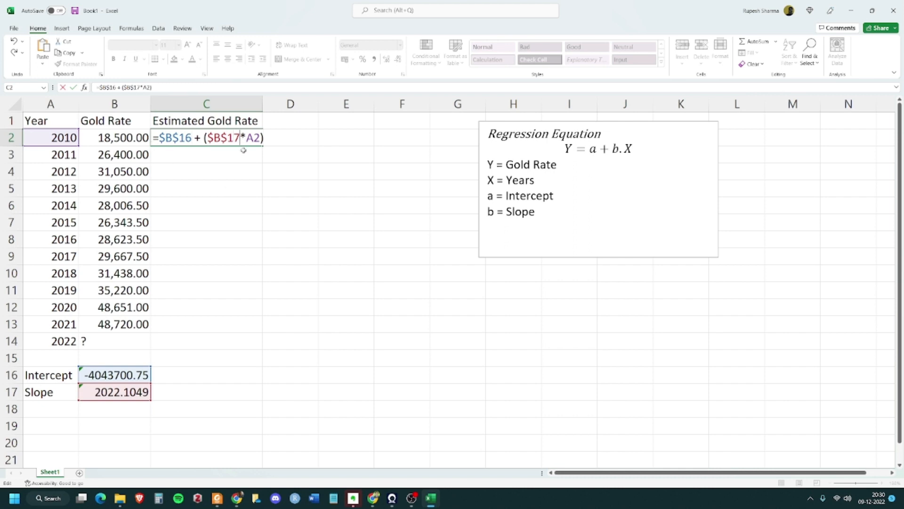
pyautogui.click(262, 143)
pyautogui.click(233, 172)
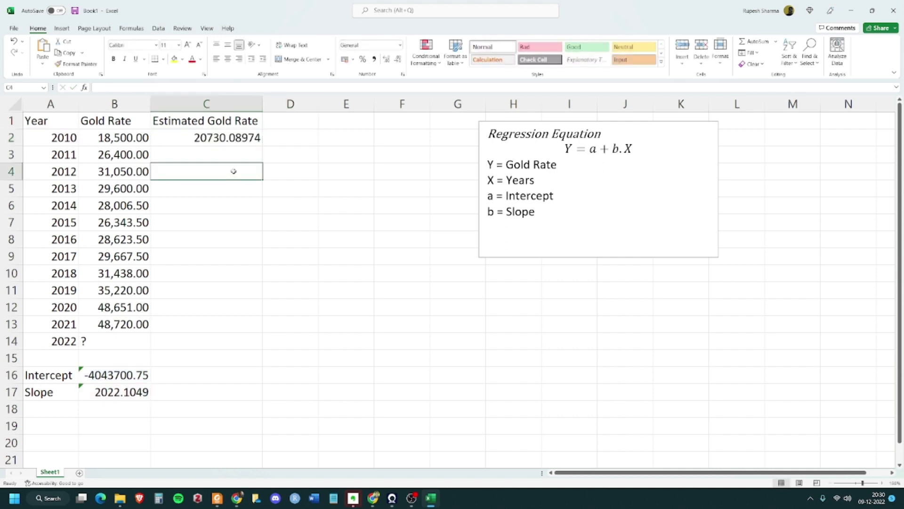
# Fill the estimate formula from C2 down to C14 so it covers every year from 2010 to 2022.
pyautogui.click(230, 136)
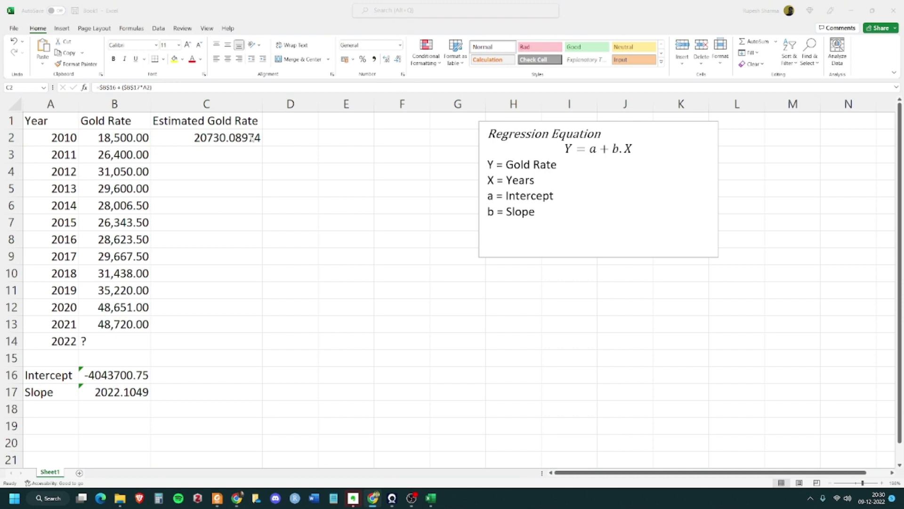
pyautogui.moveTo(262, 146); pyautogui.dragTo(245, 343)
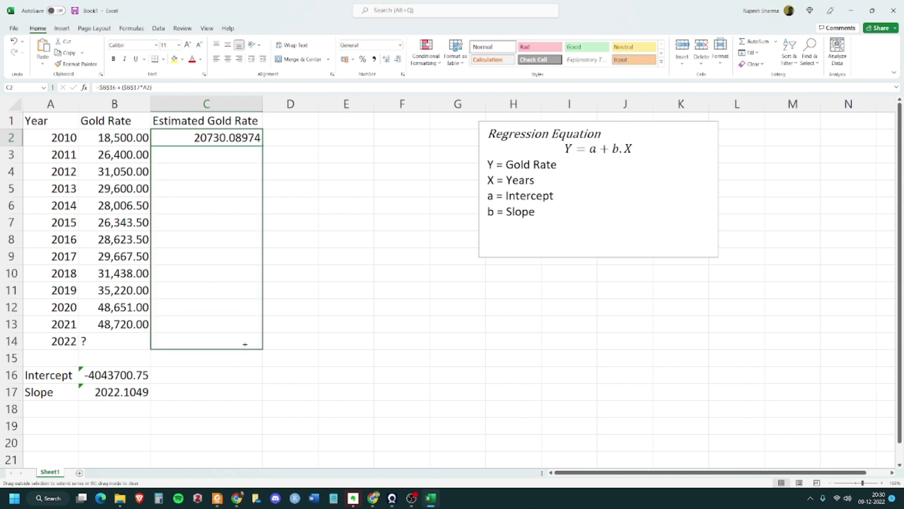
pyautogui.moveTo(244, 345); pyautogui.dragTo(245, 346)
pyautogui.click(343, 239)
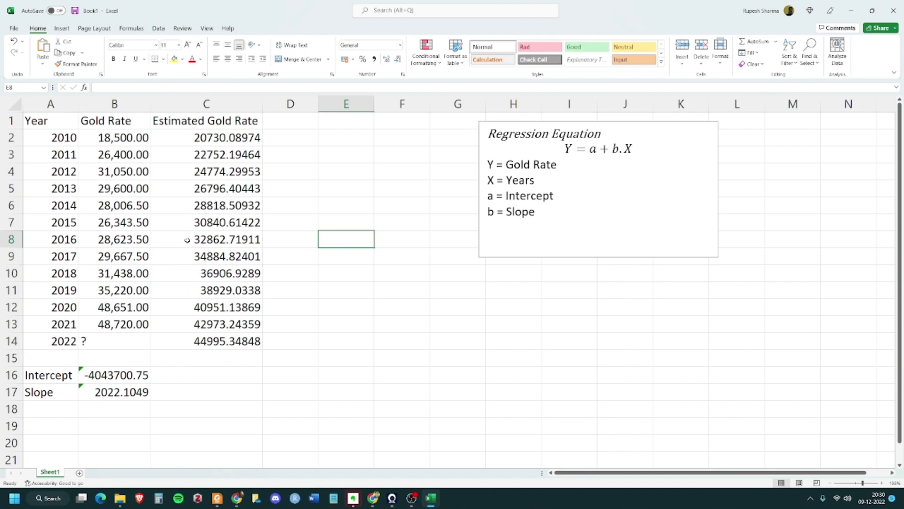
# Review the 2022 estimate in C14 and the 2010 to 2021 estimates in column C.
pyautogui.click(185, 340)
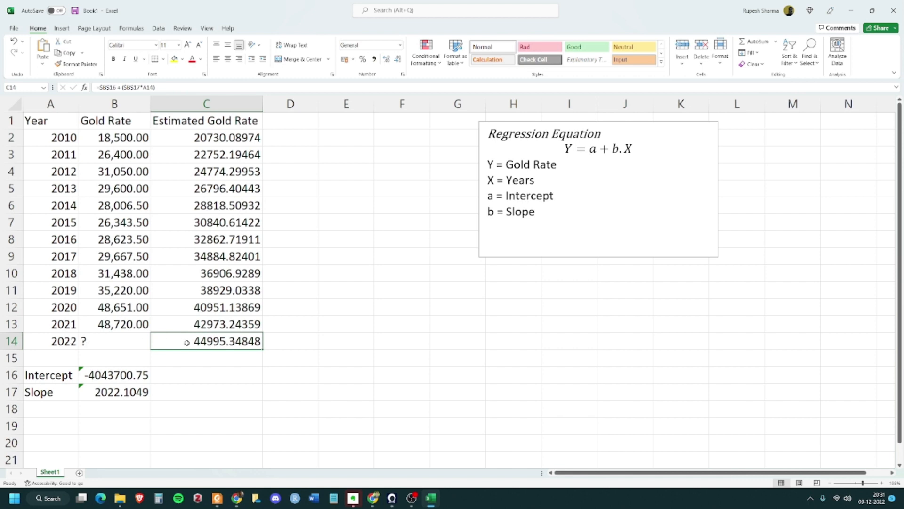
pyautogui.click(354, 234)
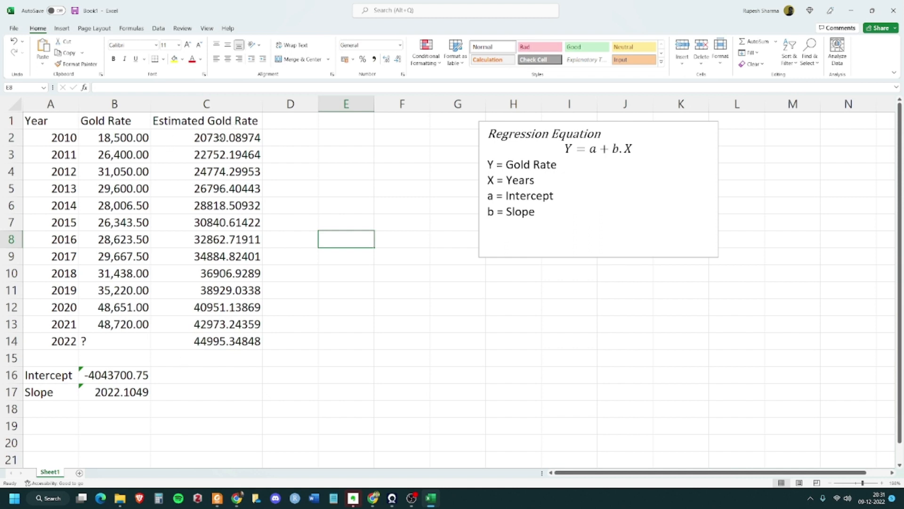
pyautogui.moveTo(222, 136); pyautogui.dragTo(221, 325)
# Examine the known y's and known x's ranges in the INTERCEPT and SLOPE formulas, and the estimate formula in C2.
pyautogui.click(105, 376)
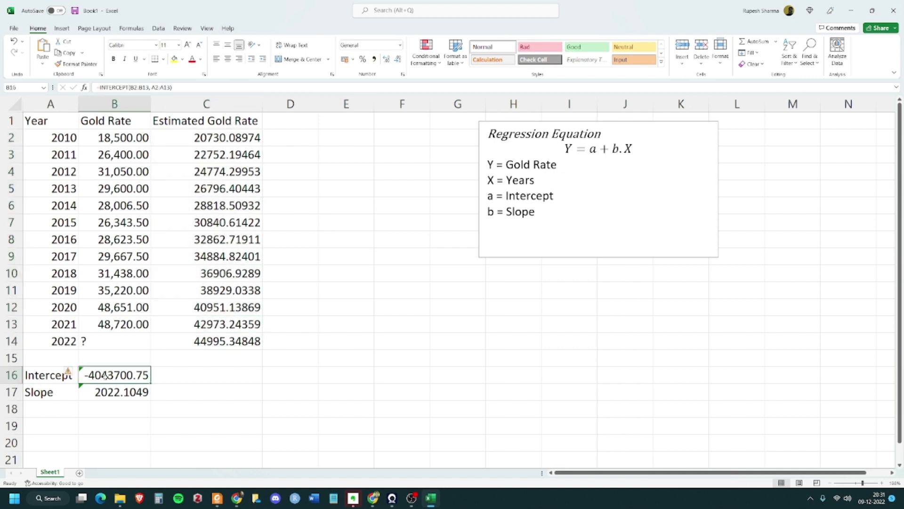
pyautogui.doubleClick(105, 376)
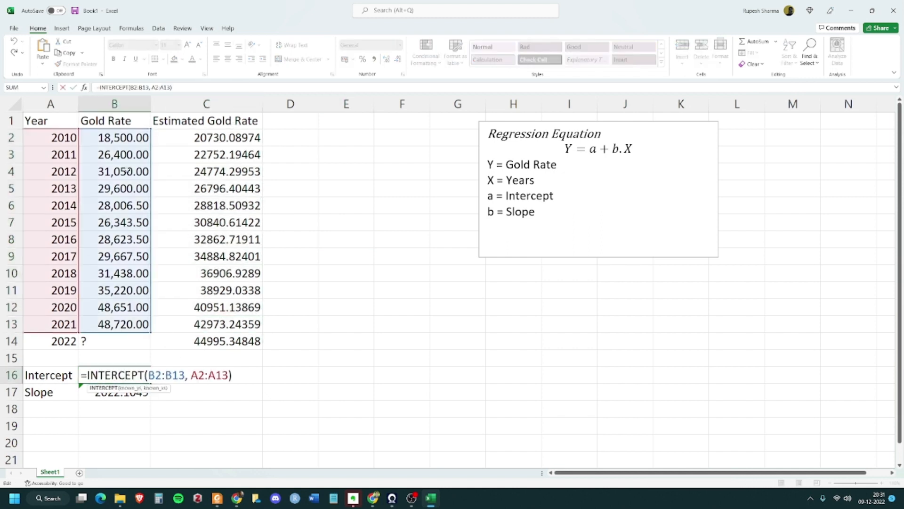
pyautogui.click(127, 388)
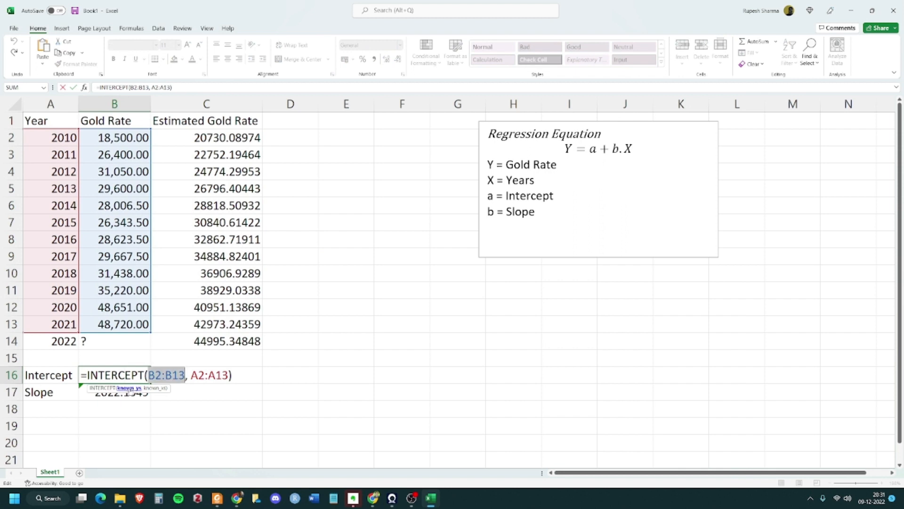
pyautogui.click(158, 389)
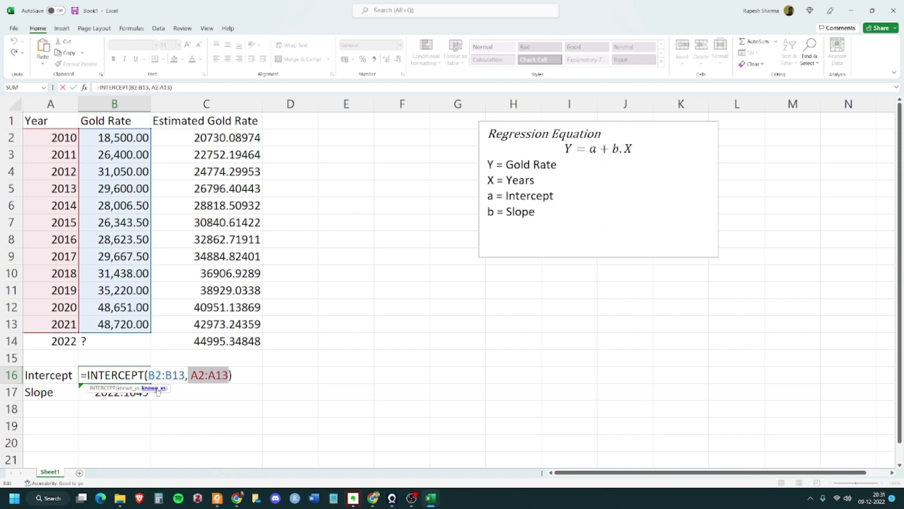
pyautogui.click(113, 402)
pyautogui.press('Escape')
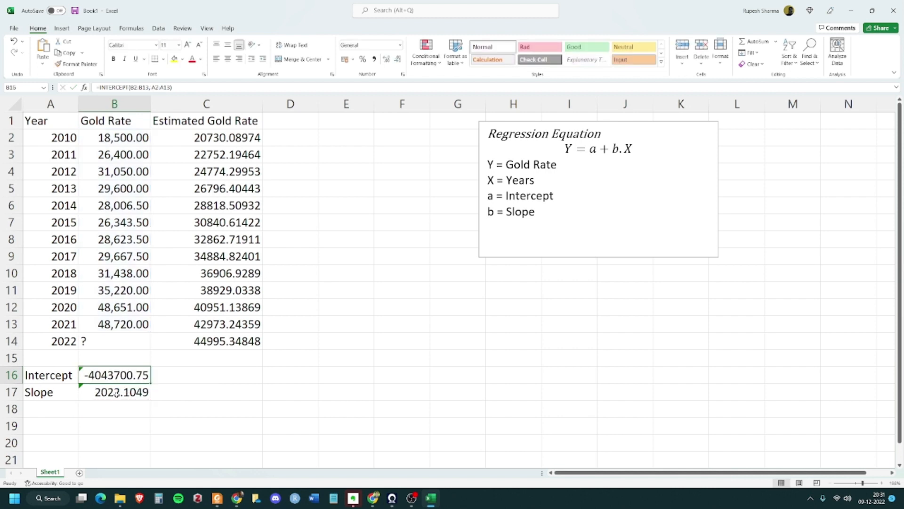
pyautogui.doubleClick(118, 392)
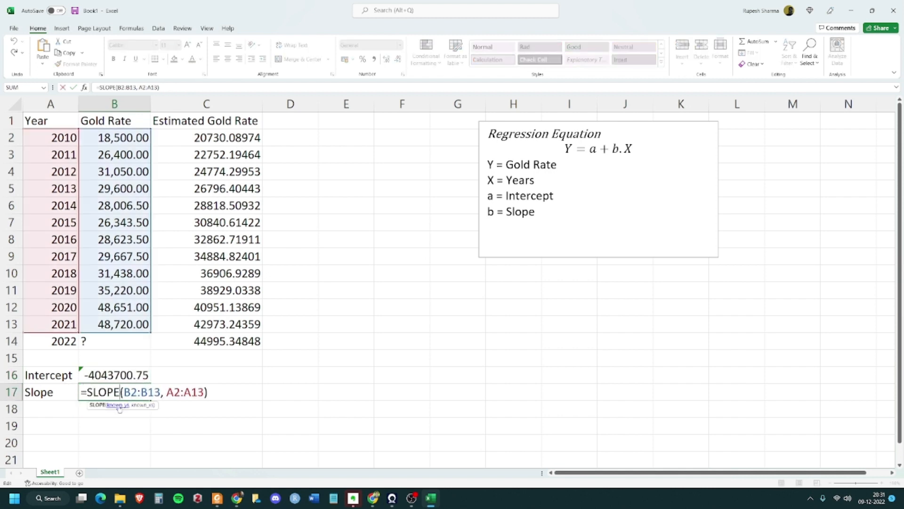
pyautogui.click(119, 408)
pyautogui.click(147, 406)
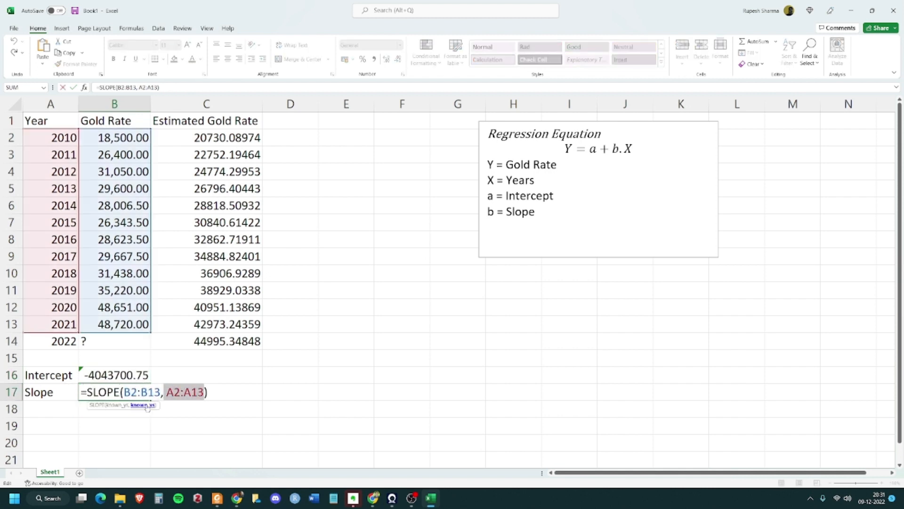
pyautogui.press('Escape')
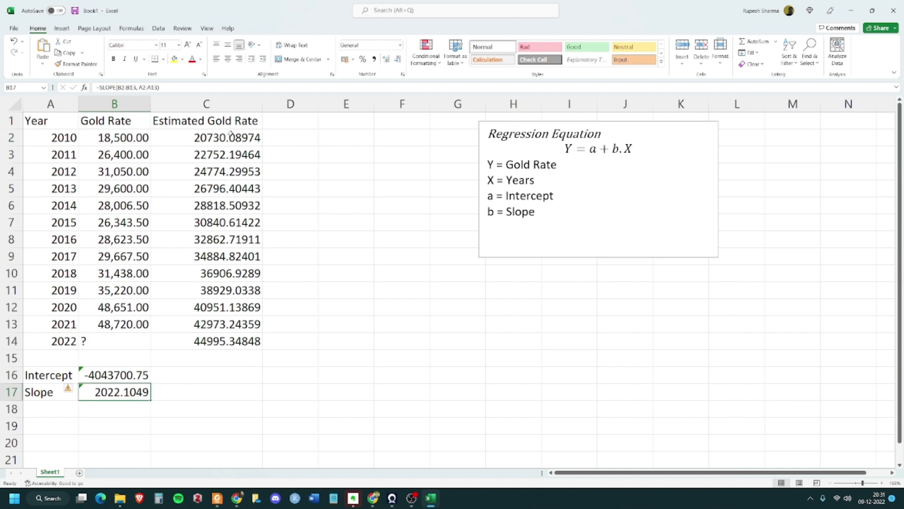
pyautogui.click(228, 138)
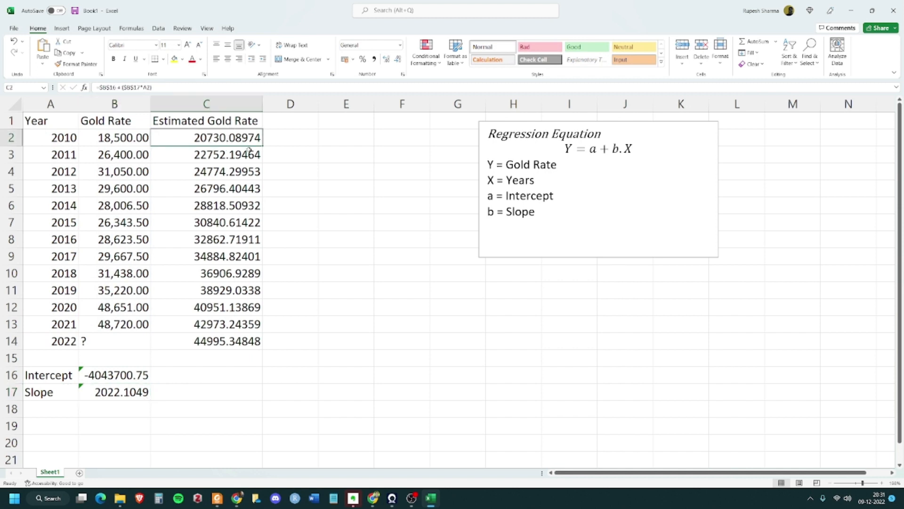
pyautogui.click(183, 413)
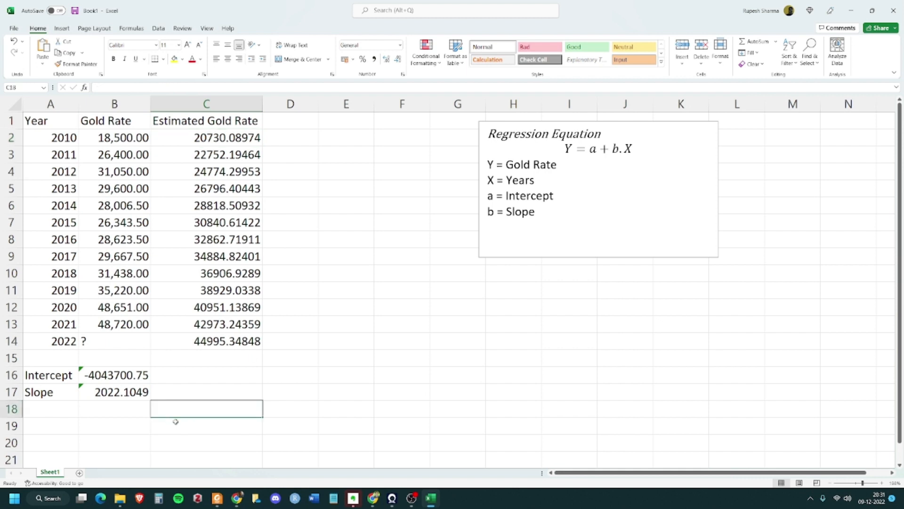
# Move the Regression Equation text box farther from the data so it spans columns J to N.
pyautogui.click(37, 430)
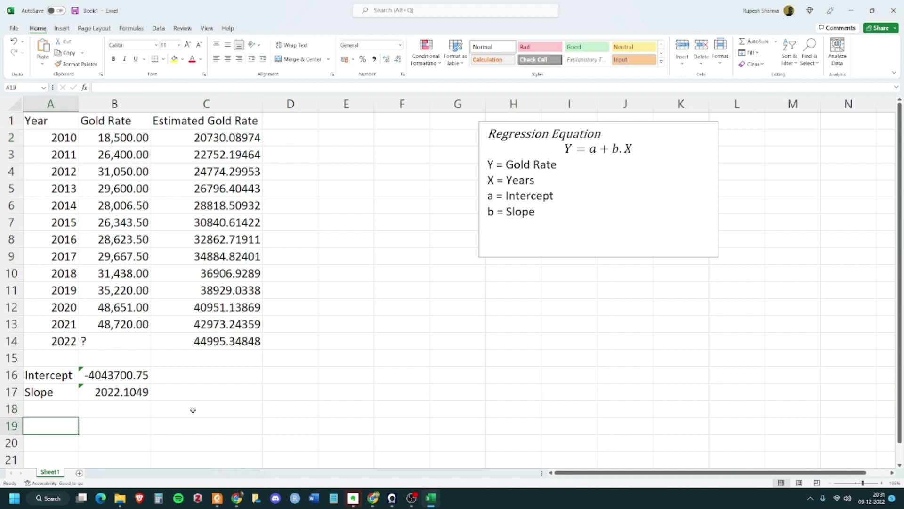
pyautogui.click(648, 208)
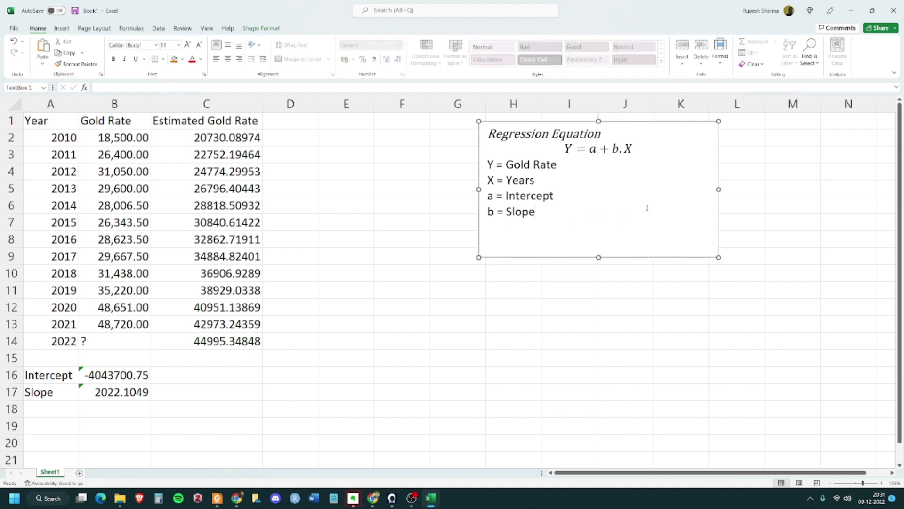
pyautogui.moveTo(654, 257); pyautogui.dragTo(810, 254)
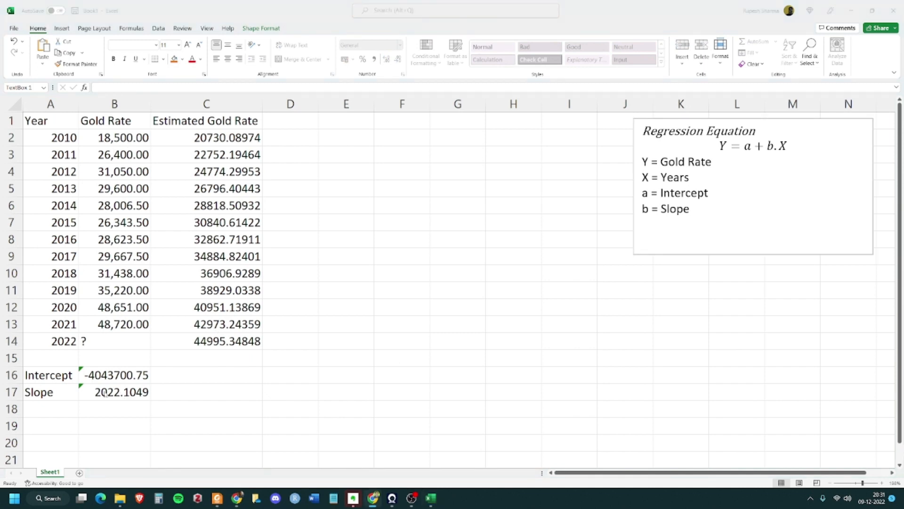
# Enter the label "Correlation" in cell A19 and fit column A's width to it.
pyautogui.click(51, 430)
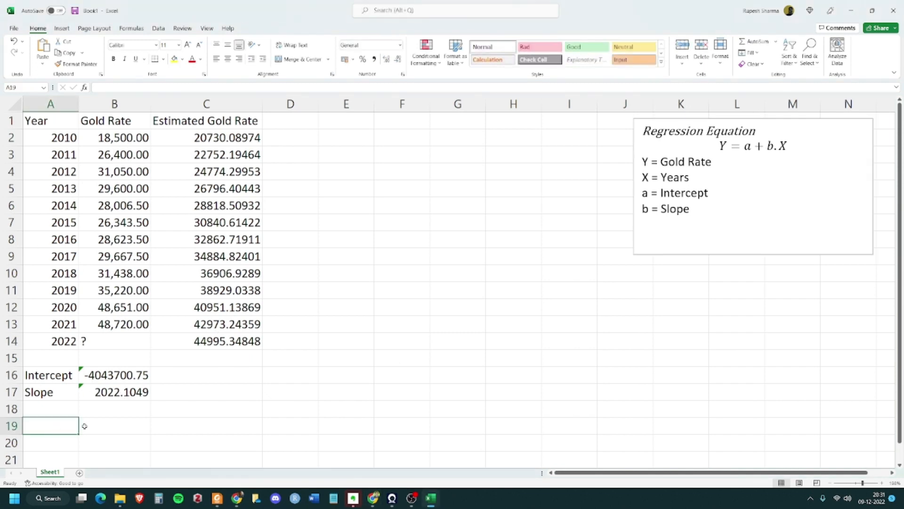
pyautogui.write('Correla')
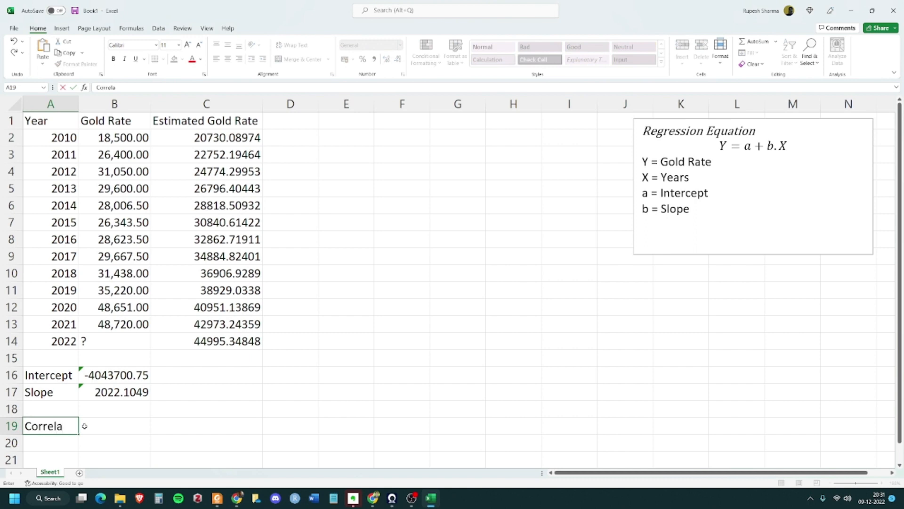
pyautogui.write('tion')
pyautogui.click(84, 426)
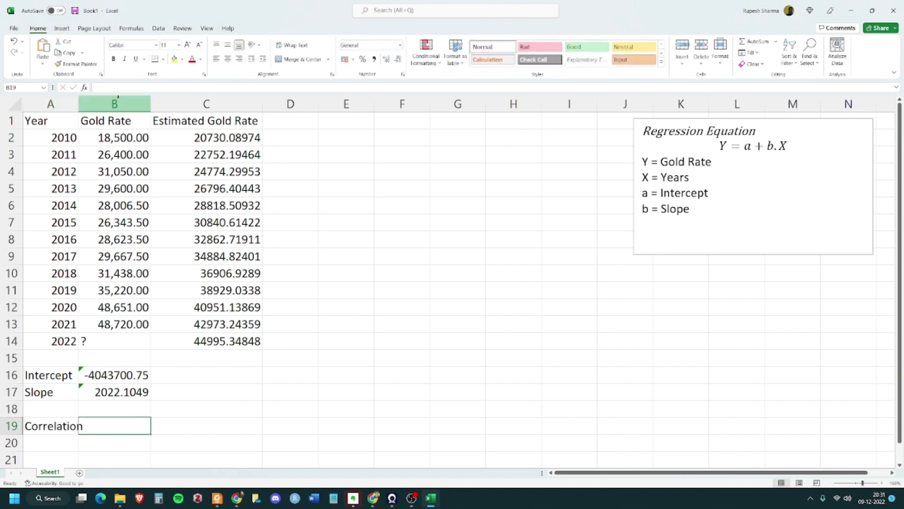
pyautogui.doubleClick(78, 102)
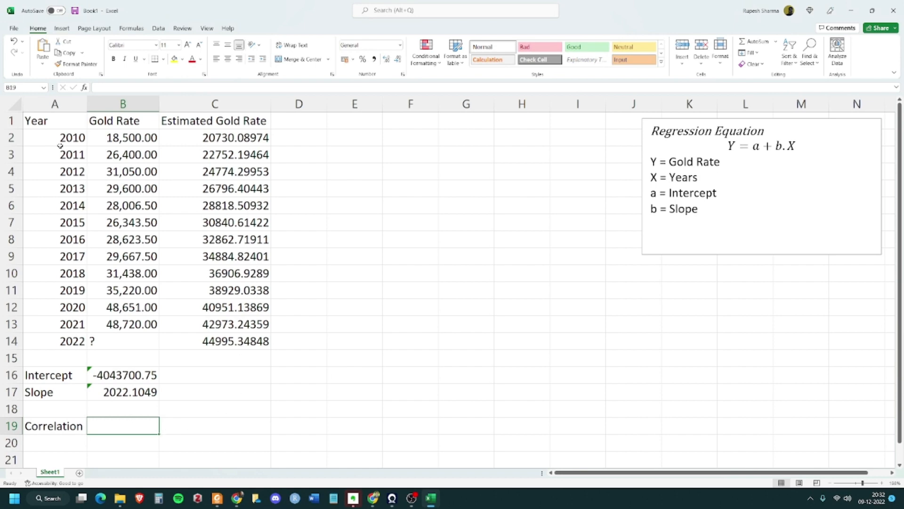
# Calculate the correlation in cell B19 with CORREL, using the years A2:A13 and gold rates B2:B13.
pyautogui.moveTo(60, 121); pyautogui.dragTo(158, 331)
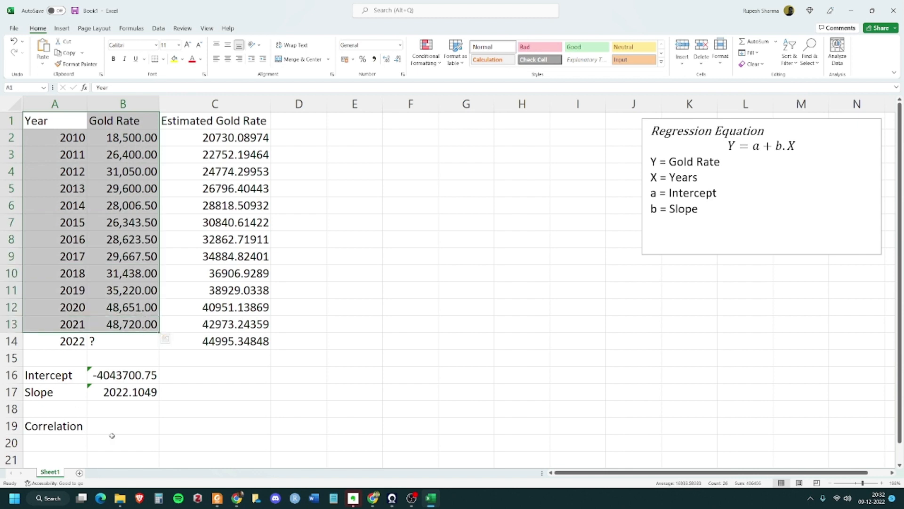
pyautogui.click(120, 424)
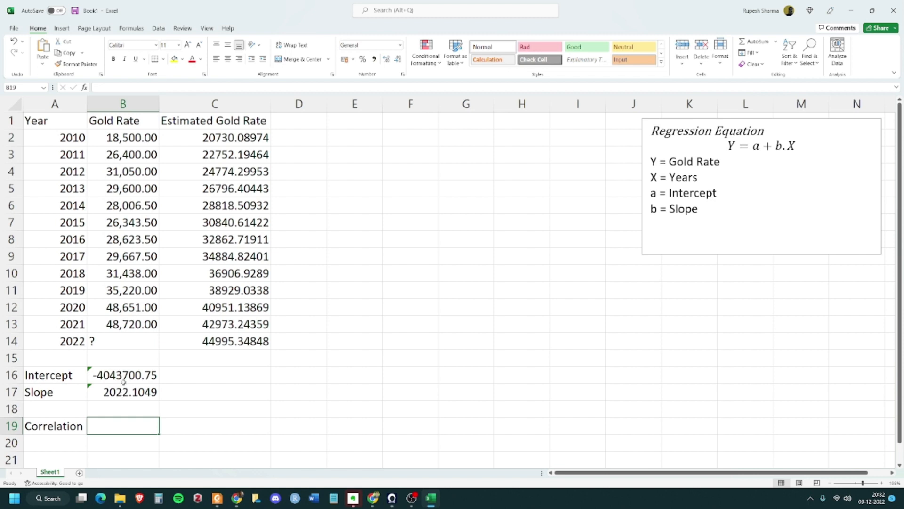
pyautogui.write('=')
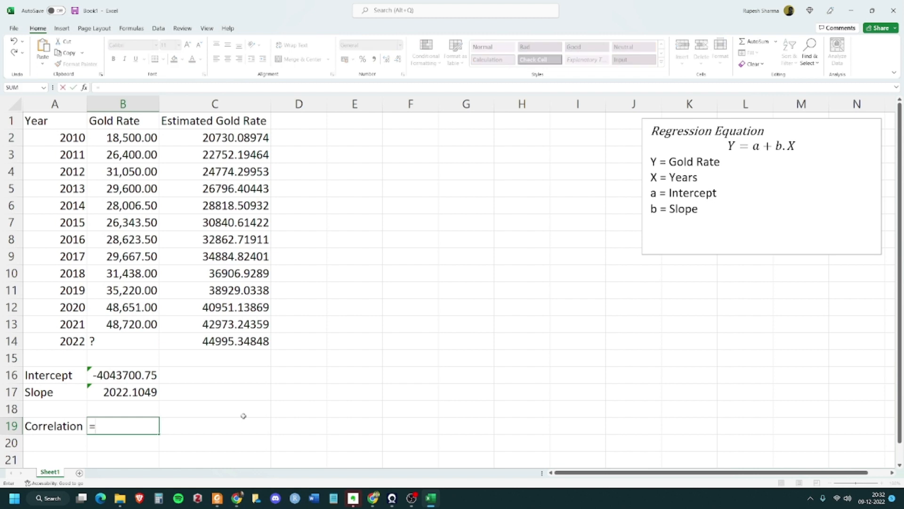
pyautogui.write('corr')
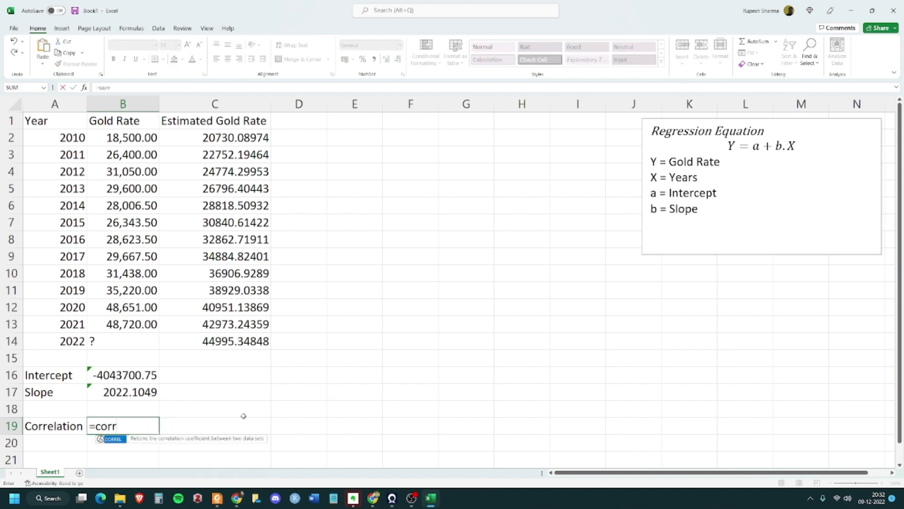
pyautogui.press('Tab')
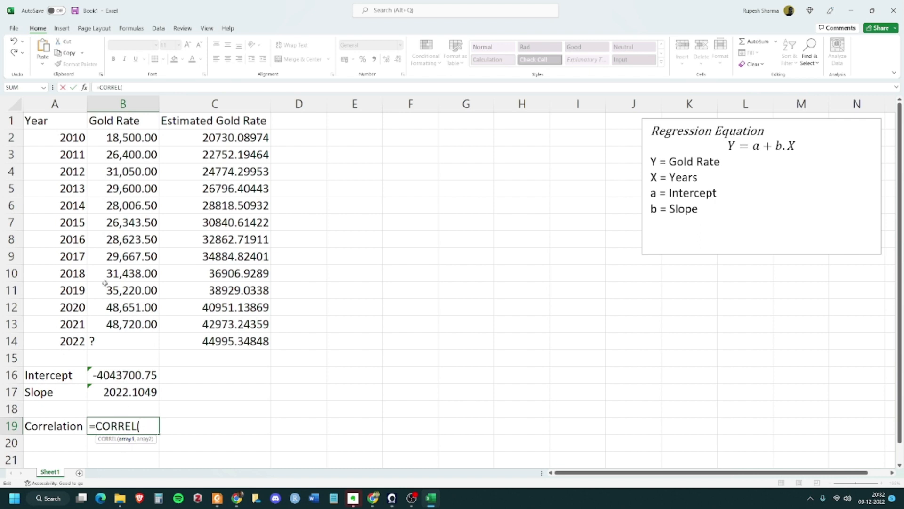
pyautogui.moveTo(59, 136); pyautogui.dragTo(59, 321)
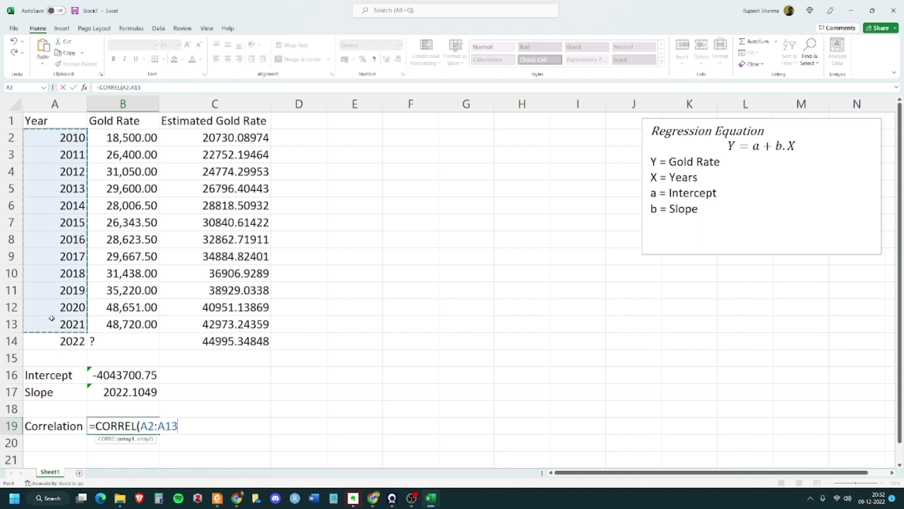
pyautogui.write(',')
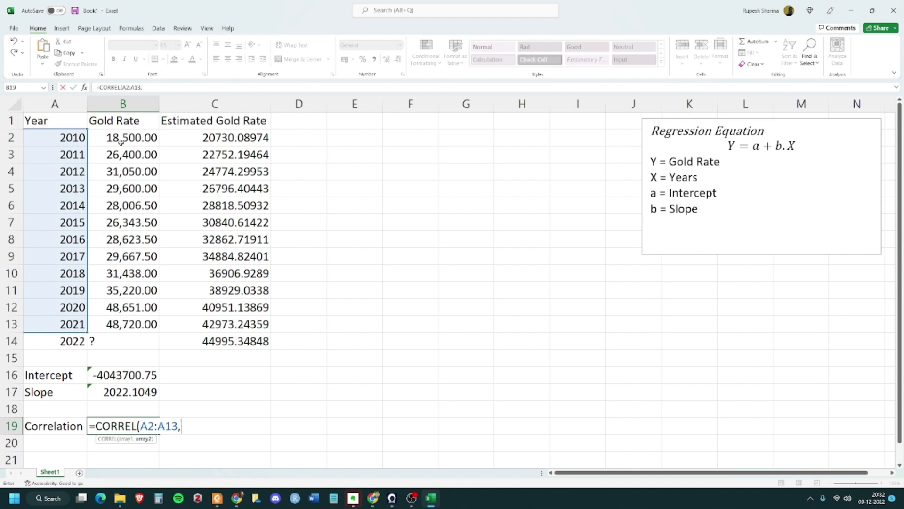
pyautogui.click(130, 139)
pyautogui.moveTo(131, 138); pyautogui.dragTo(108, 334)
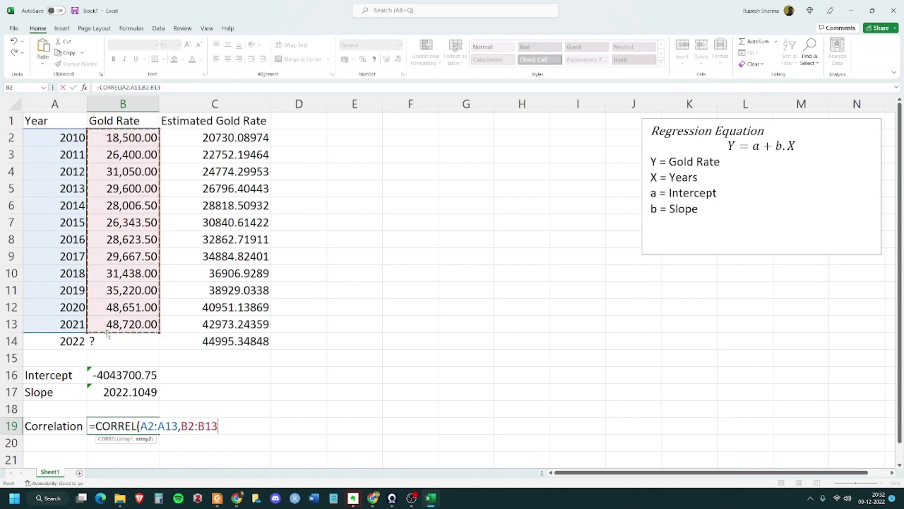
pyautogui.write(')')
pyautogui.press('Tab')
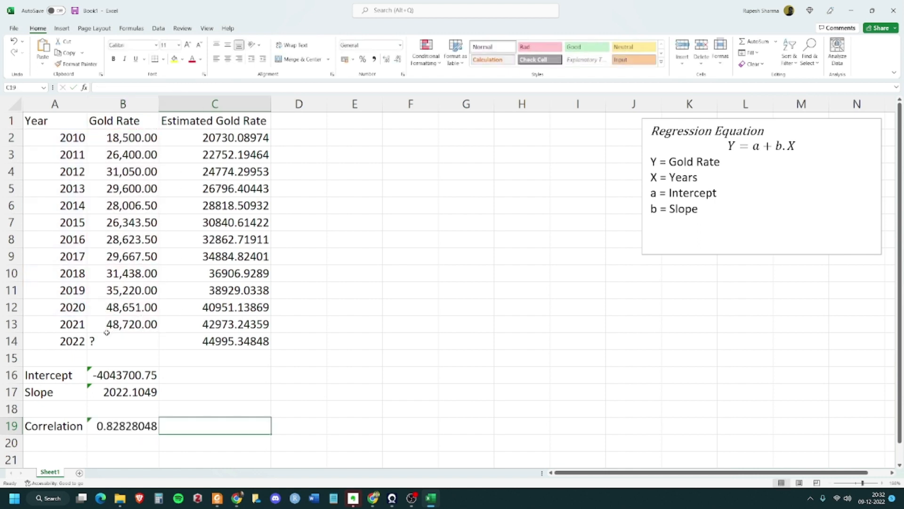
pyautogui.click(100, 429)
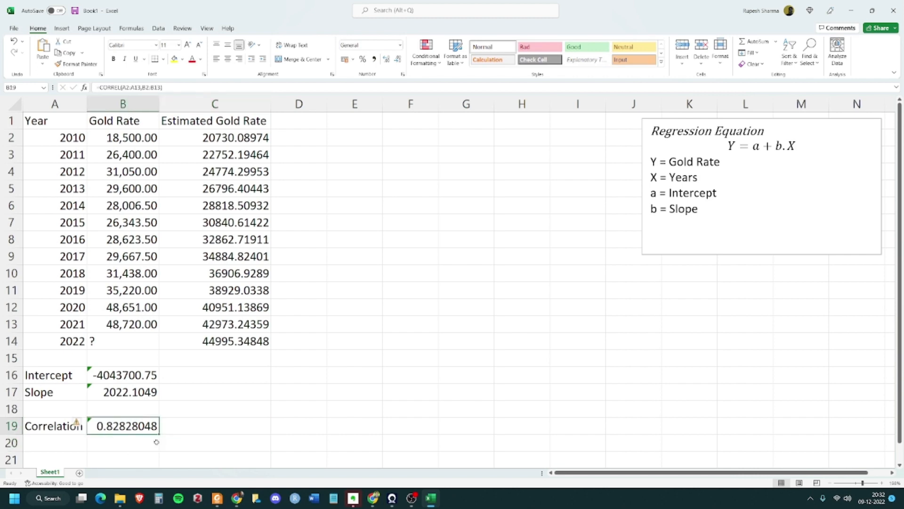
pyautogui.click(111, 446)
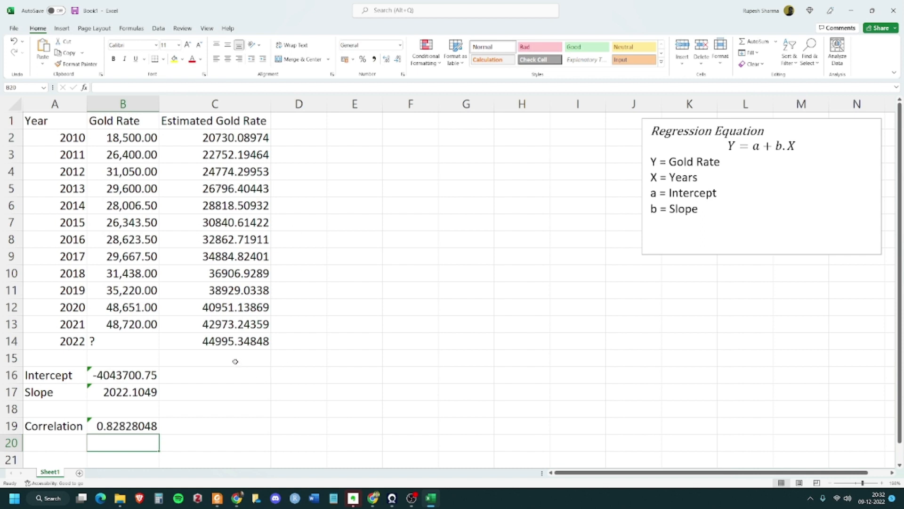
# Format the estimates in C2:C14 and the intercept, slope and correlation cells B16:B19 as Number.
pyautogui.moveTo(252, 135); pyautogui.dragTo(247, 335)
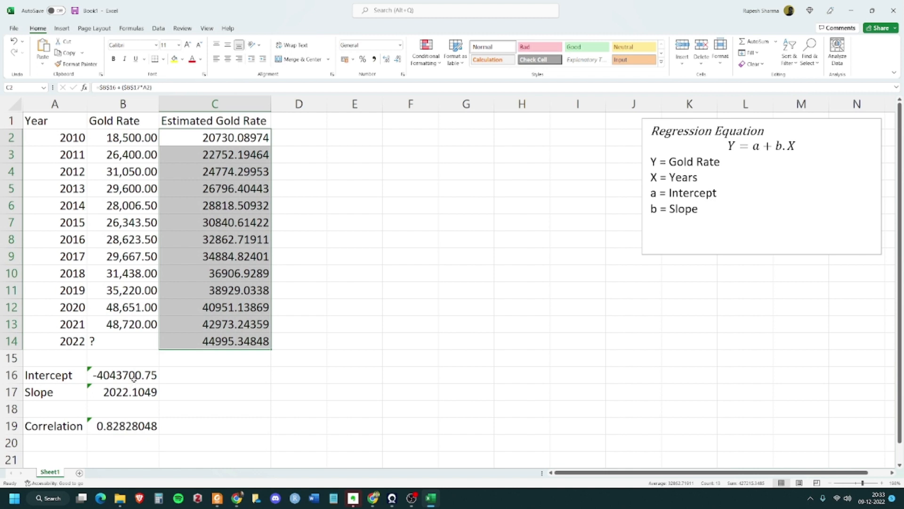
pyautogui.moveTo(132, 376); pyautogui.dragTo(134, 419)
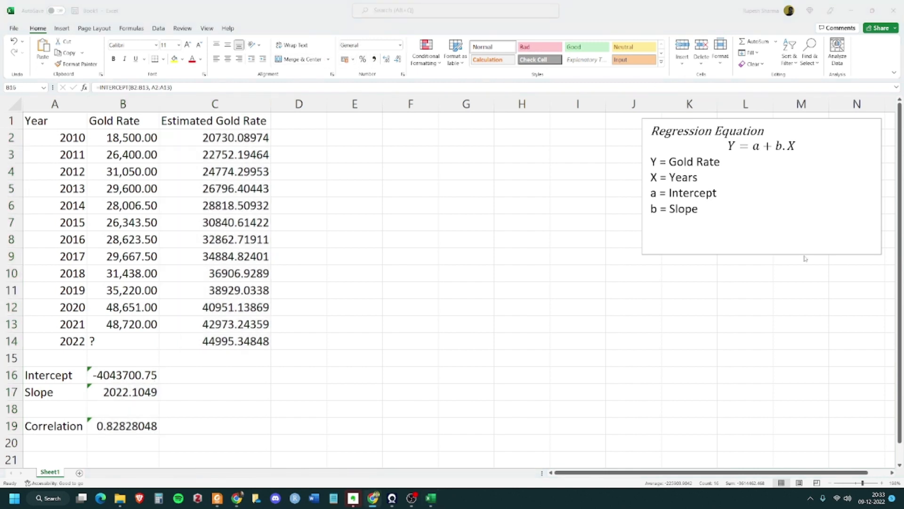
pyautogui.click(141, 276)
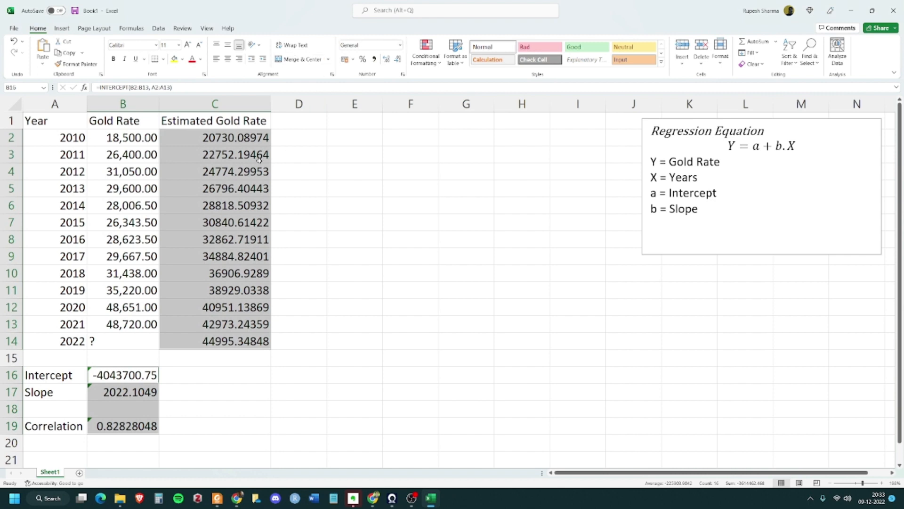
pyautogui.click(401, 48)
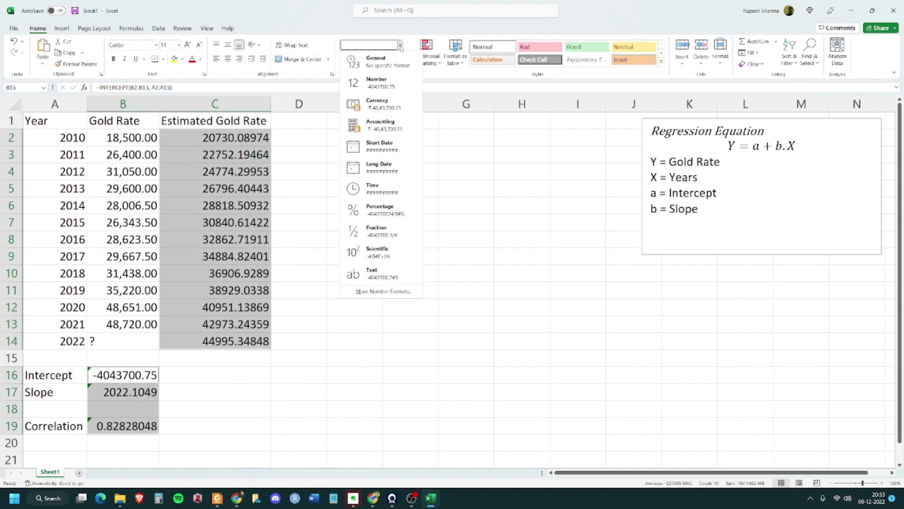
pyautogui.click(399, 84)
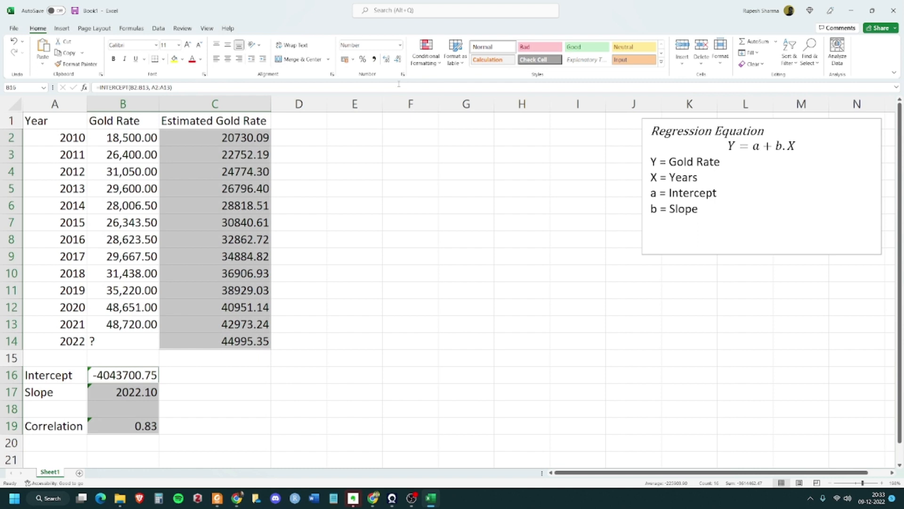
pyautogui.click(366, 255)
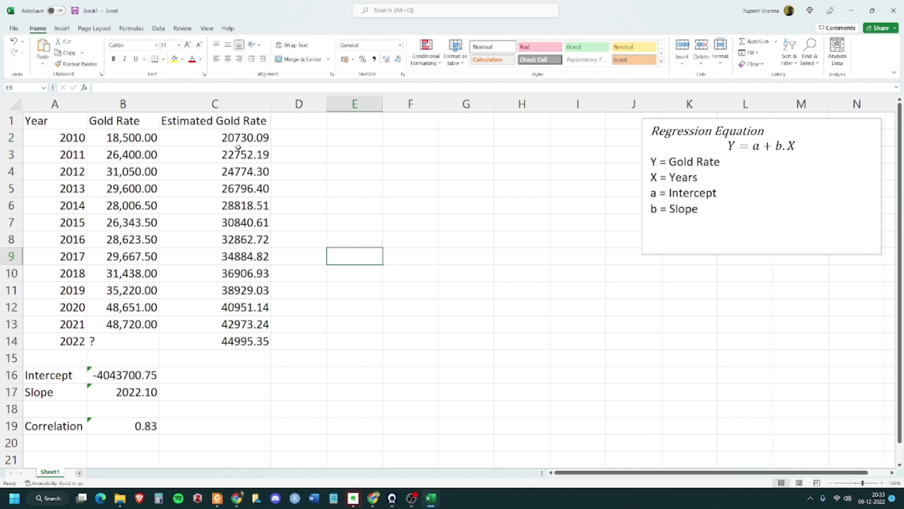
pyautogui.click(193, 334)
pyautogui.click(360, 156)
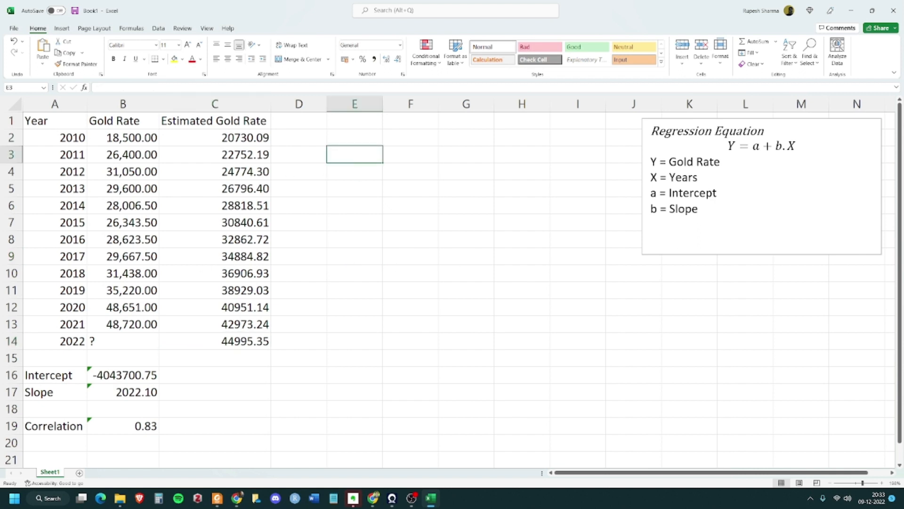
pyautogui.hotkey('alt', 'Tab')
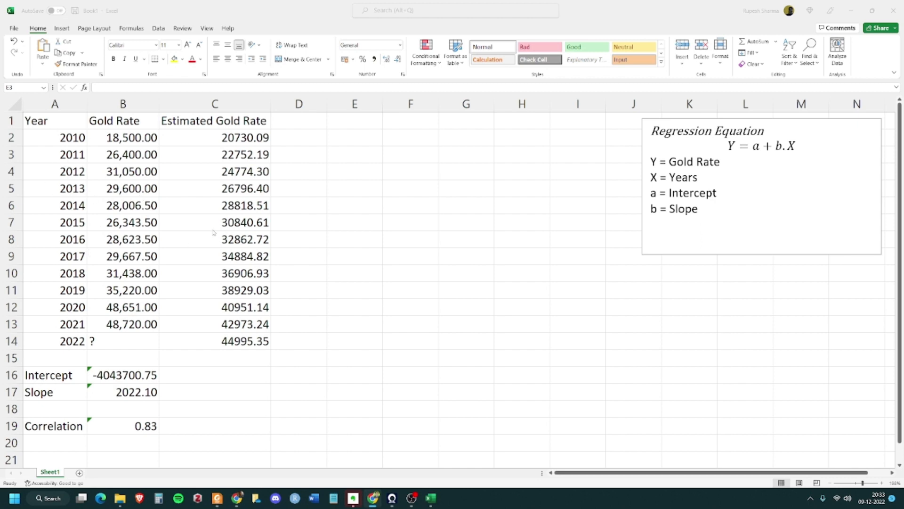
pyautogui.click(66, 117)
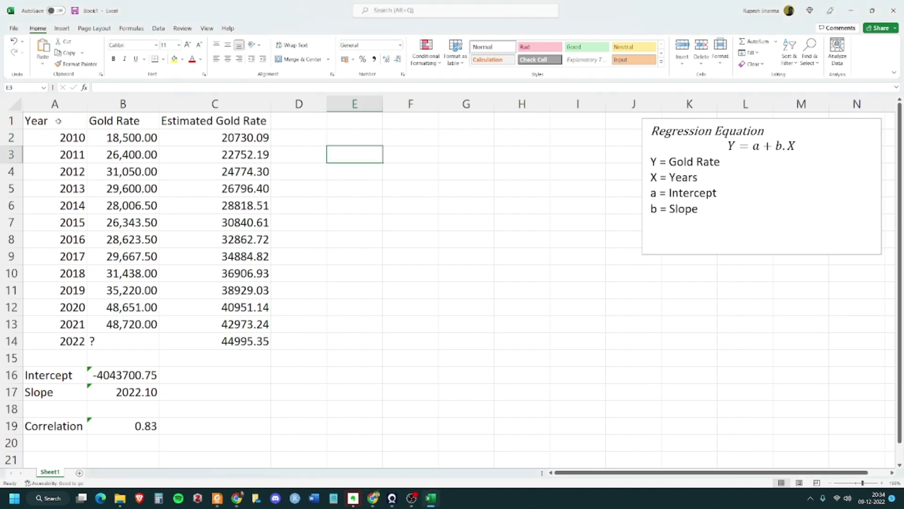
# Insert a markers-only scatter chart of Gold Rate against Year from range A1:B13.
pyautogui.moveTo(65, 122); pyautogui.dragTo(119, 320)
pyautogui.moveTo(119, 320); pyautogui.dragTo(119, 320)
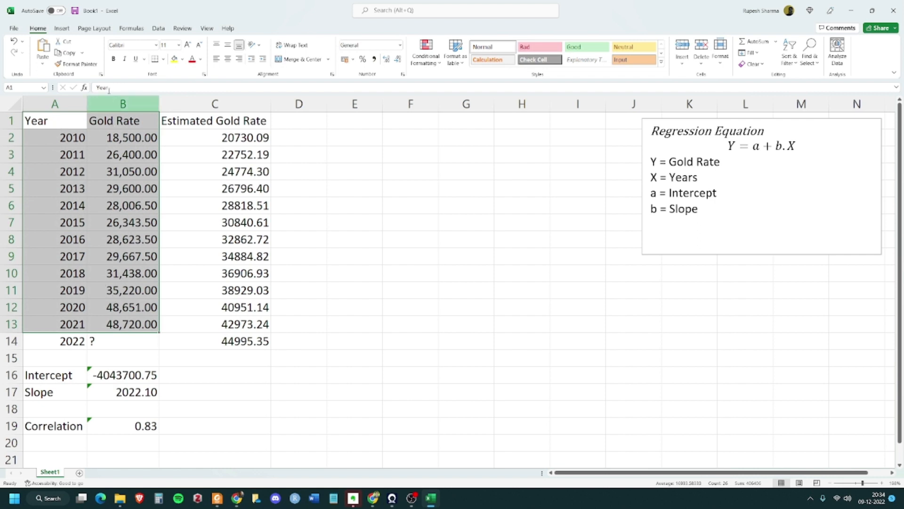
pyautogui.click(69, 29)
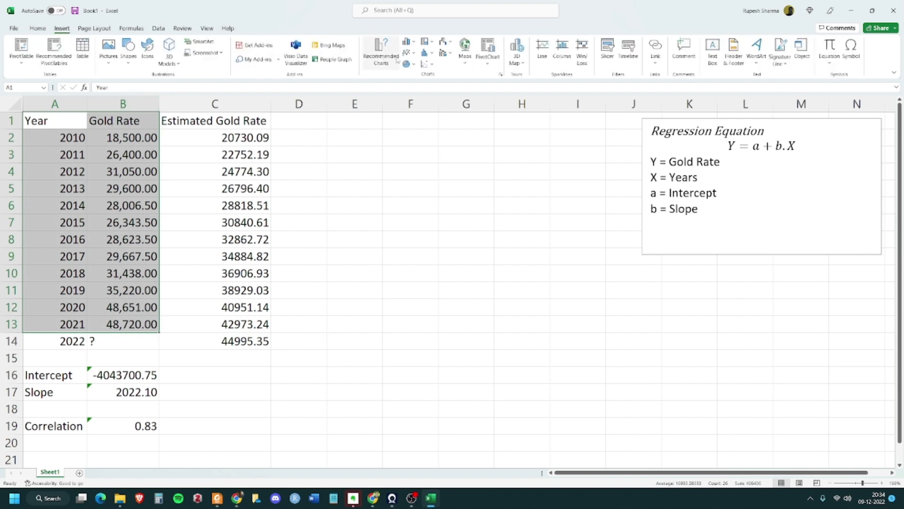
pyautogui.click(429, 64)
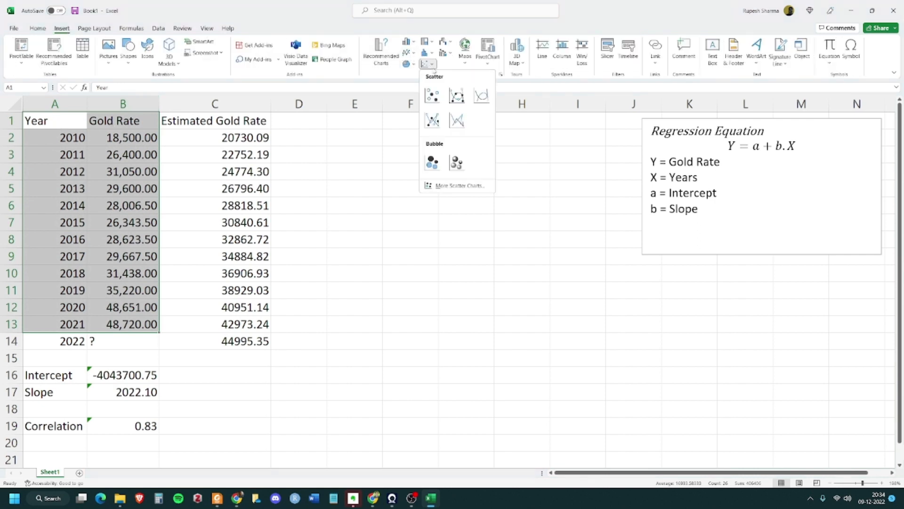
pyautogui.click(432, 95)
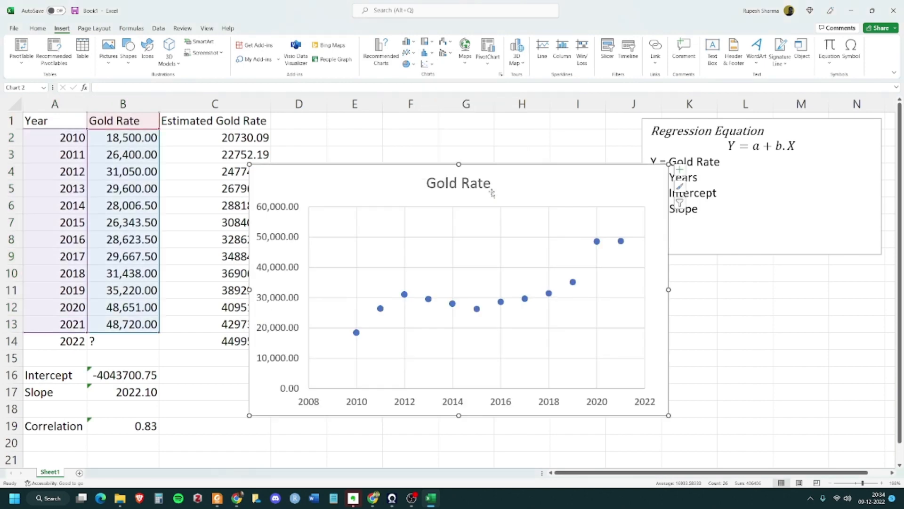
# Move the Gold Rate chart and shrink it to fit between column C and the Regression Equation text box.
pyautogui.moveTo(555, 177); pyautogui.dragTo(594, 145)
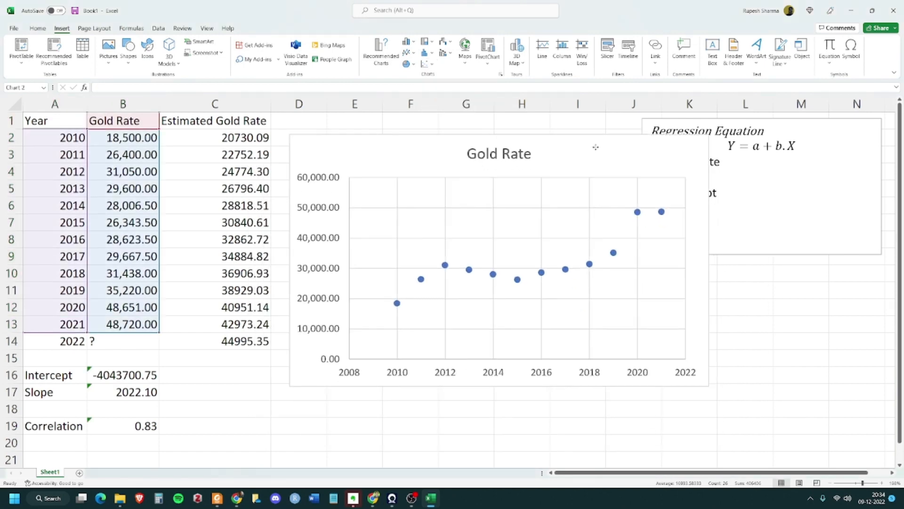
pyautogui.moveTo(706, 385); pyautogui.dragTo(635, 366)
pyautogui.click(737, 344)
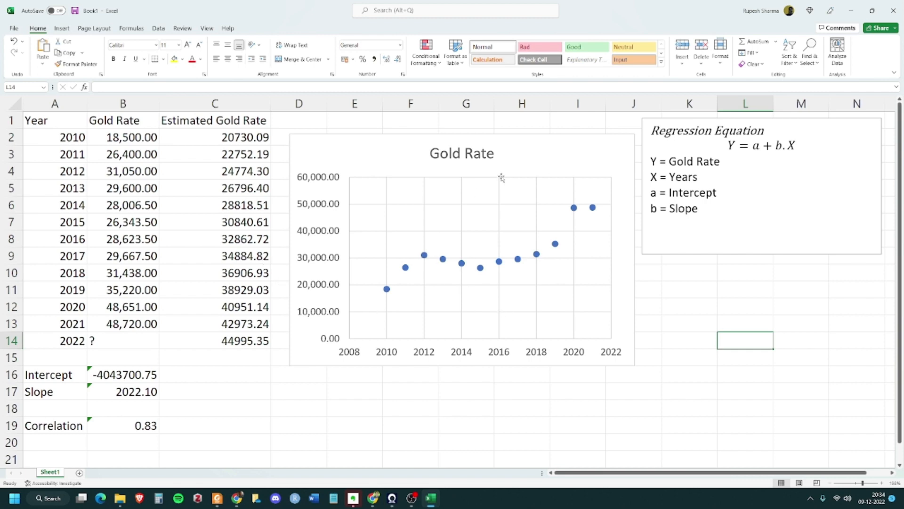
# Delete the Gold Rate scatter chart from the sheet.
pyautogui.click(550, 164)
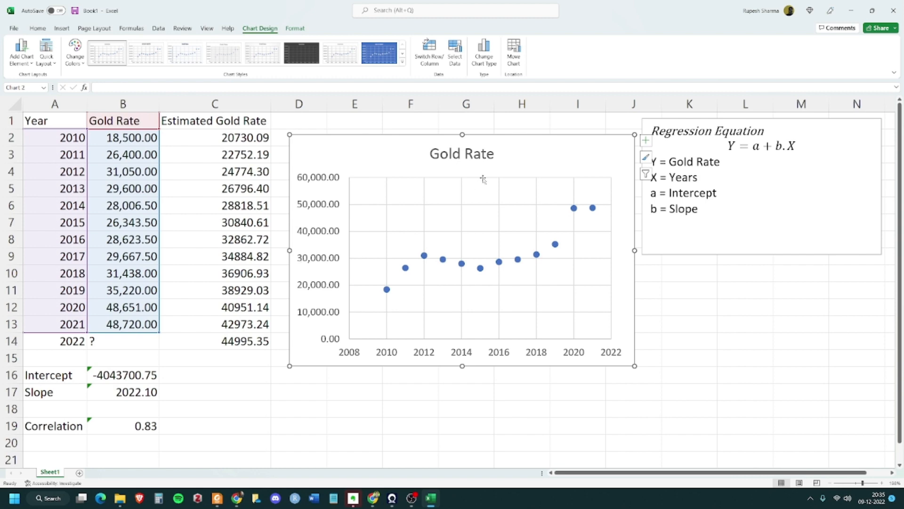
pyautogui.press('Delete')
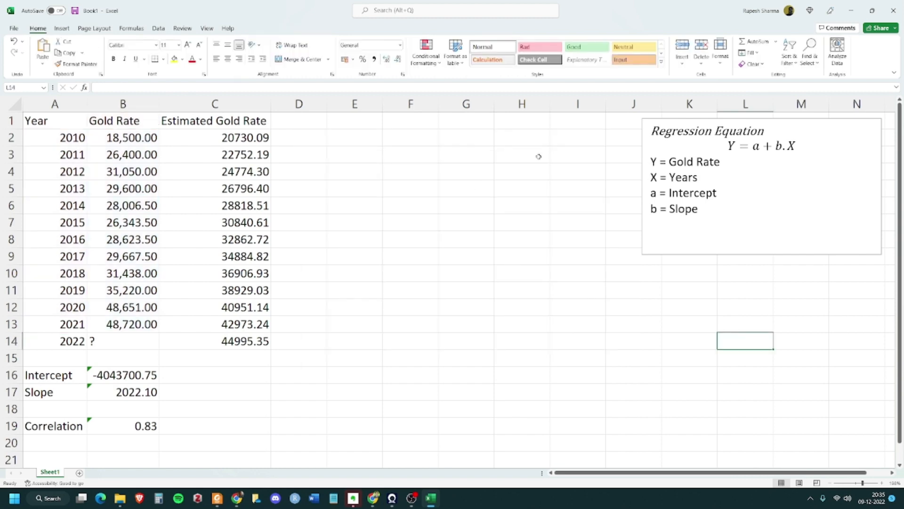
pyautogui.click(442, 241)
# Review the estimates, the intercept, slope and correlation cells, the year and gold rate data, and the CORREL formula in B19.
pyautogui.moveTo(272, 123); pyautogui.dragTo(271, 346)
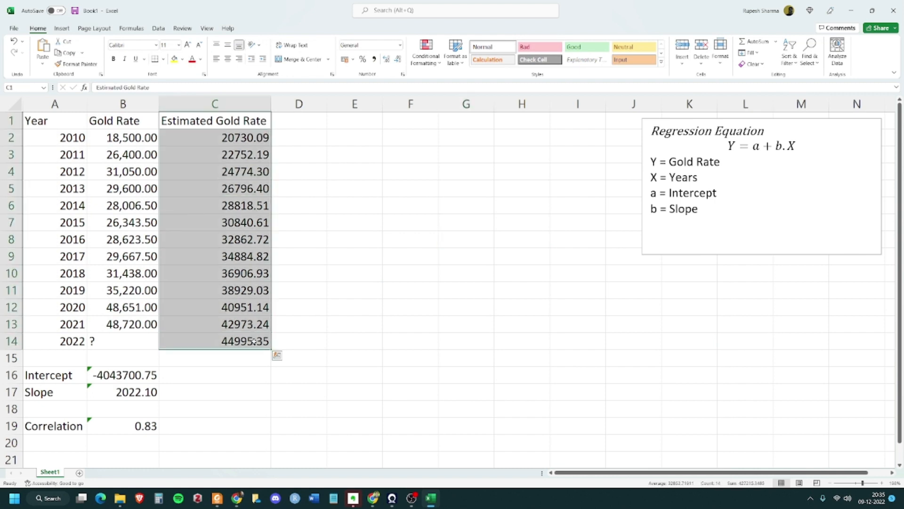
pyautogui.moveTo(55, 374); pyautogui.dragTo(141, 429)
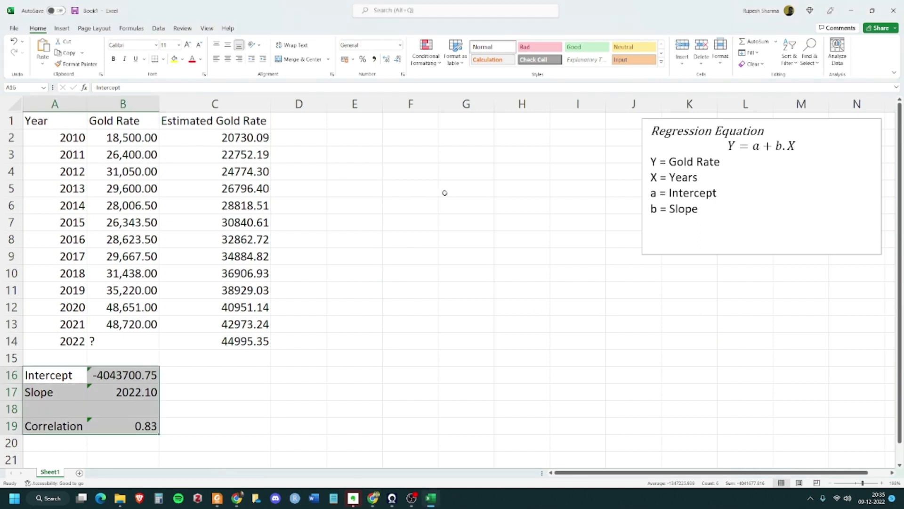
pyautogui.click(53, 120)
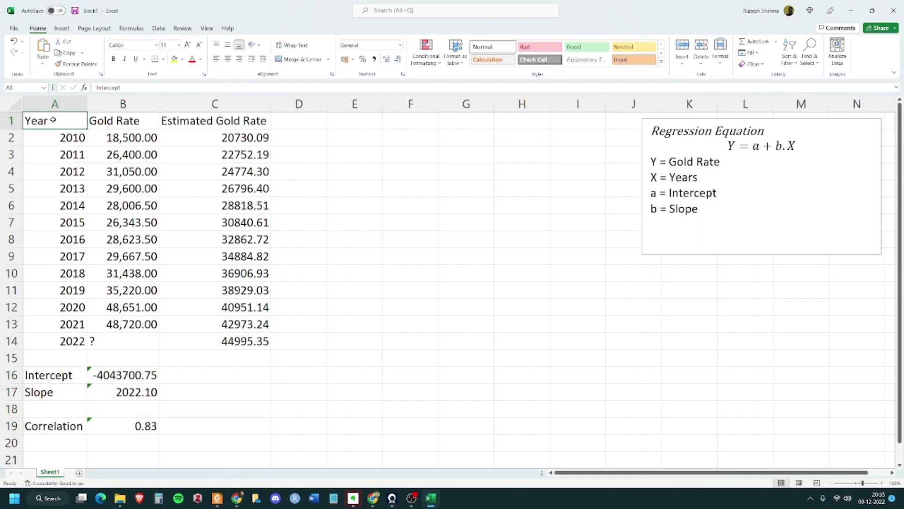
pyautogui.moveTo(53, 119); pyautogui.dragTo(123, 323)
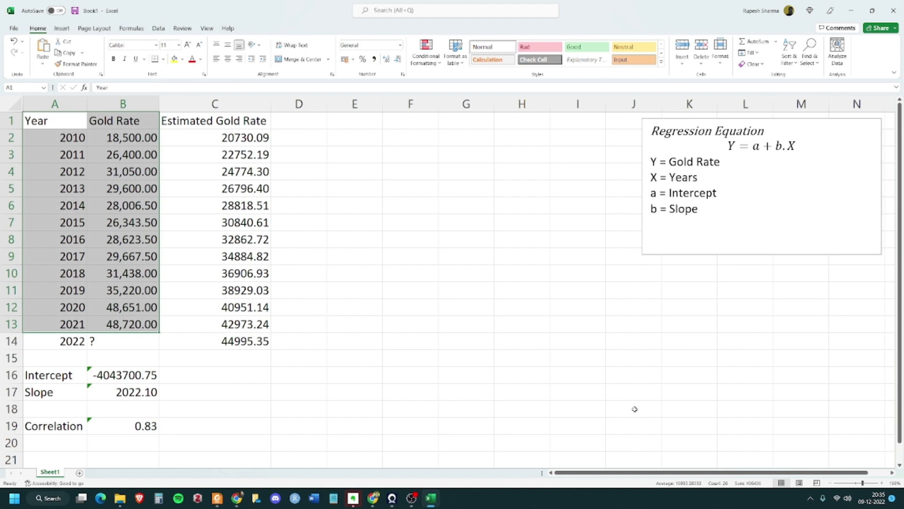
pyautogui.click(131, 424)
pyautogui.doubleClick(131, 424)
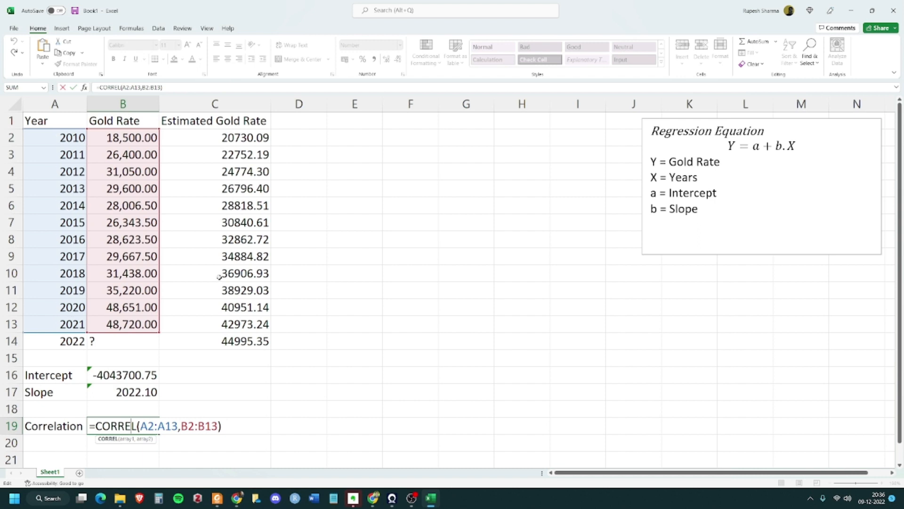
pyautogui.press('Tab')
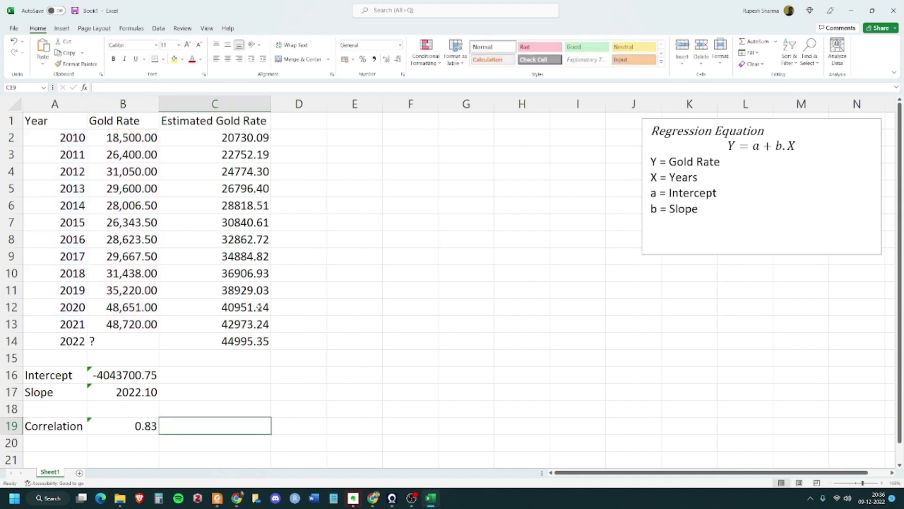
pyautogui.click(370, 267)
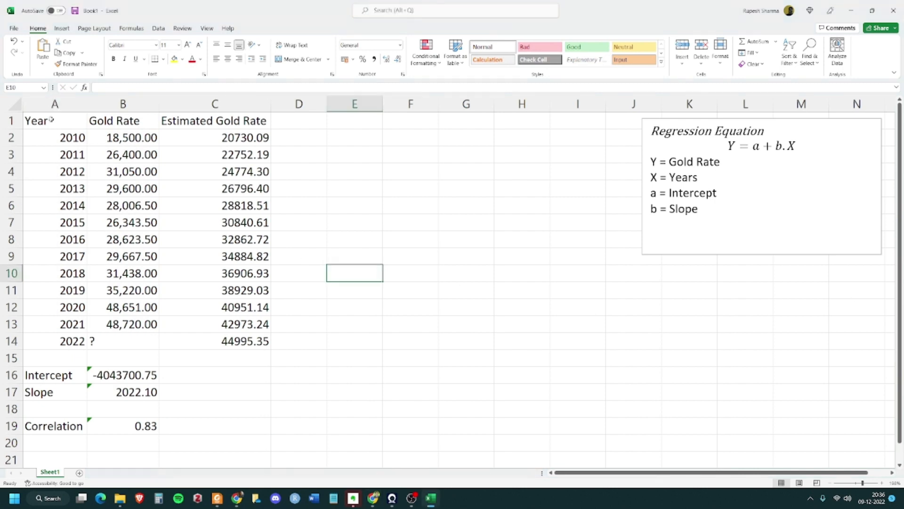
# Insert a markers-only scatter chart of Gold Rate against Year from range A1:B13.
pyautogui.moveTo(52, 119); pyautogui.dragTo(128, 317)
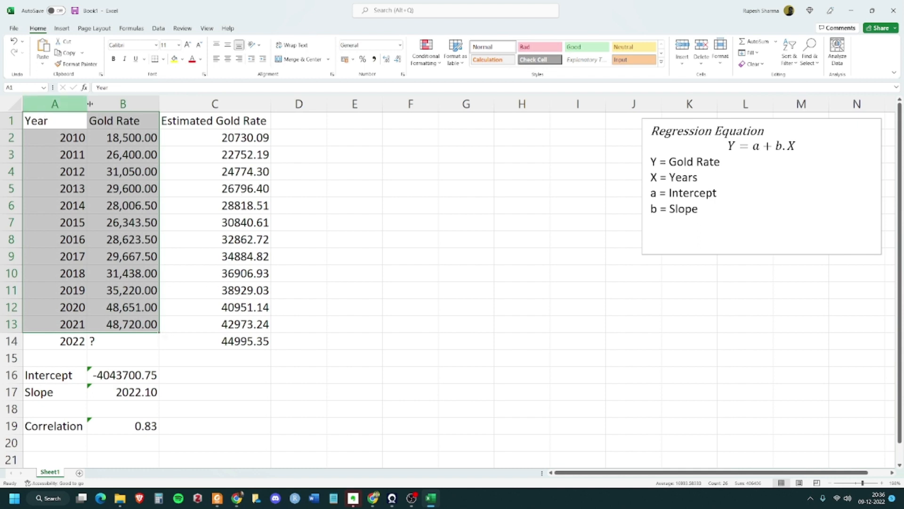
pyautogui.click(62, 29)
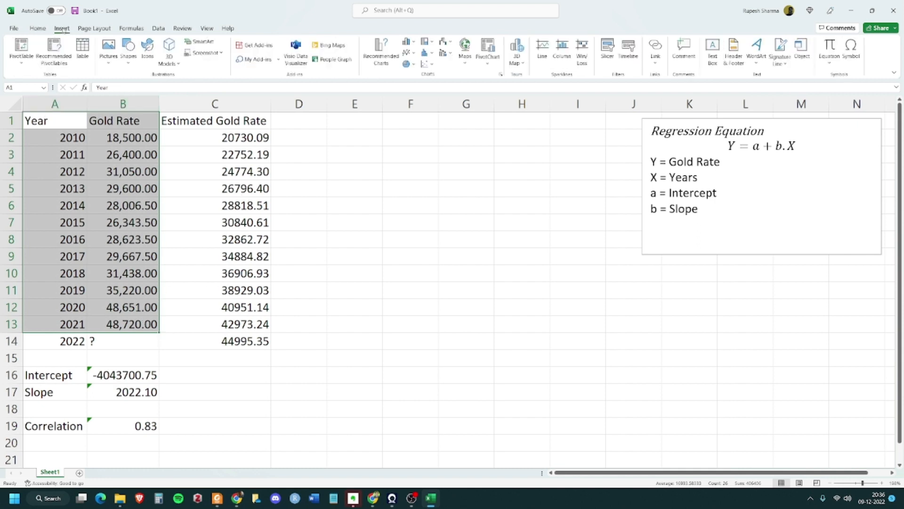
pyautogui.click(427, 64)
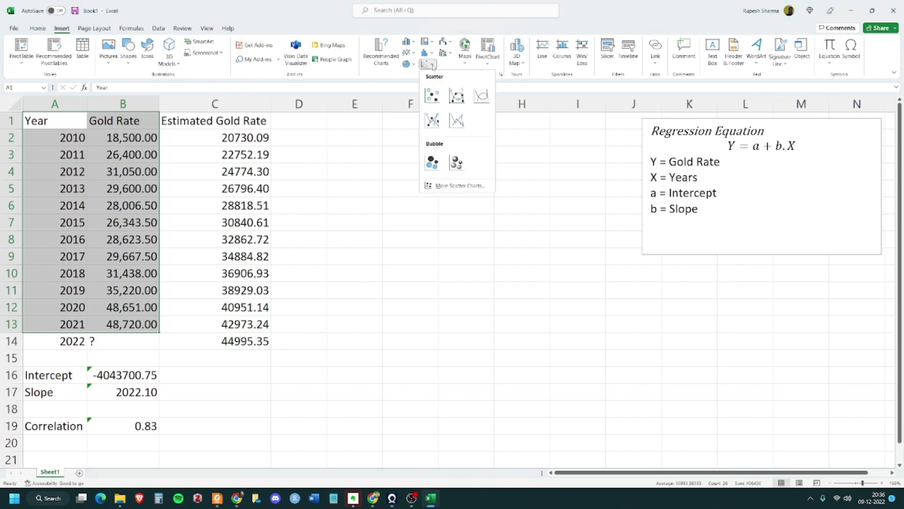
pyautogui.click(432, 96)
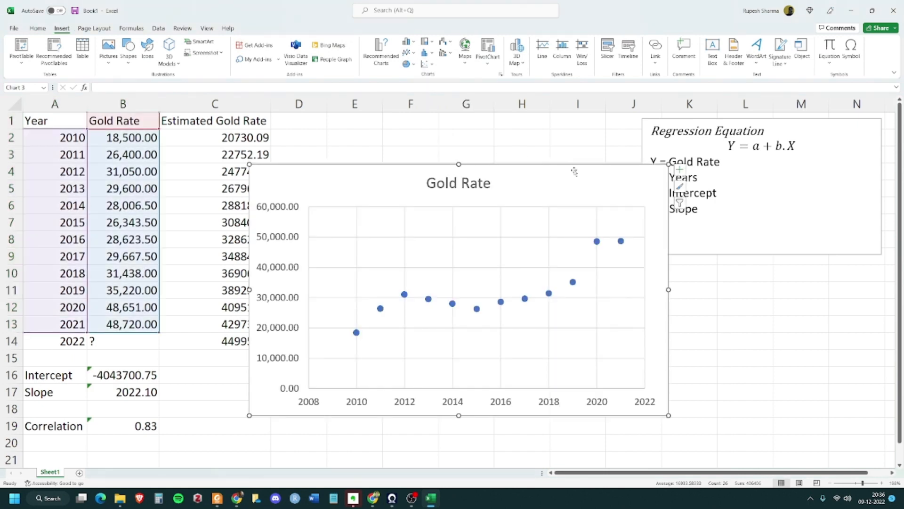
# Move the new scatter chart beside column C and narrow it to end before the Regression Equation text box.
pyautogui.moveTo(561, 178); pyautogui.dragTo(586, 135)
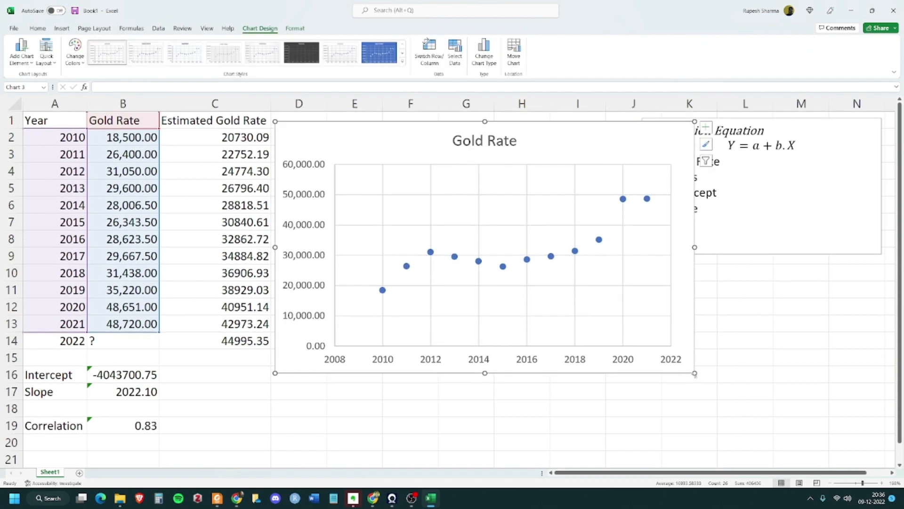
pyautogui.moveTo(695, 372); pyautogui.dragTo(638, 372)
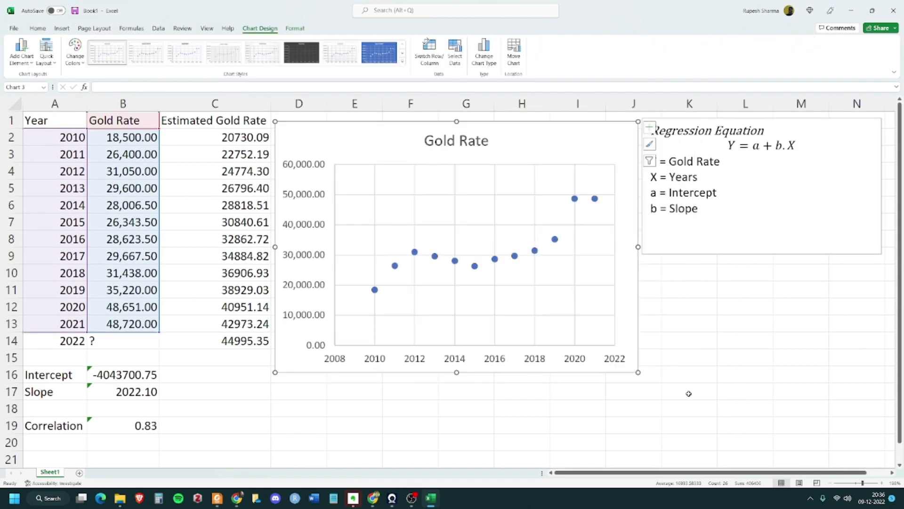
pyautogui.click(745, 391)
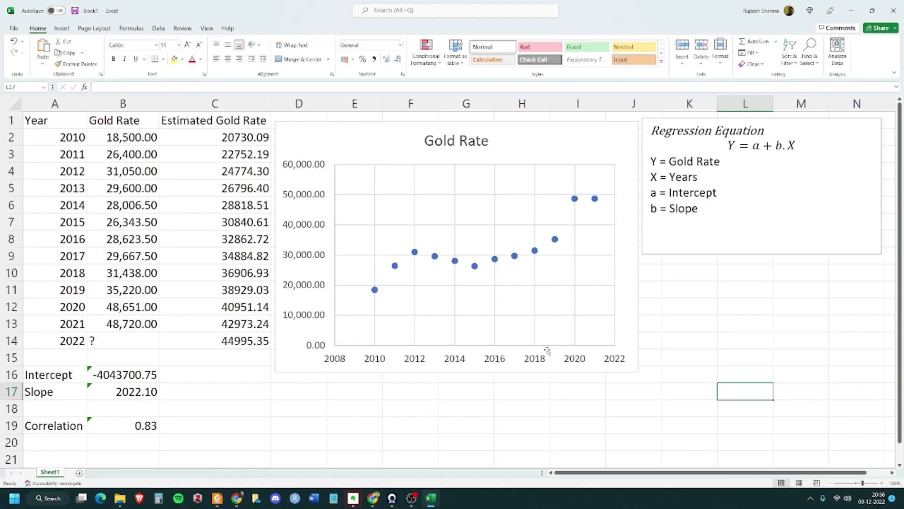
# Extend the Gold Rate chart's source data to A1:C14 to include the Estimated Gold Rate column and the 2022 row.
pyautogui.click(373, 137)
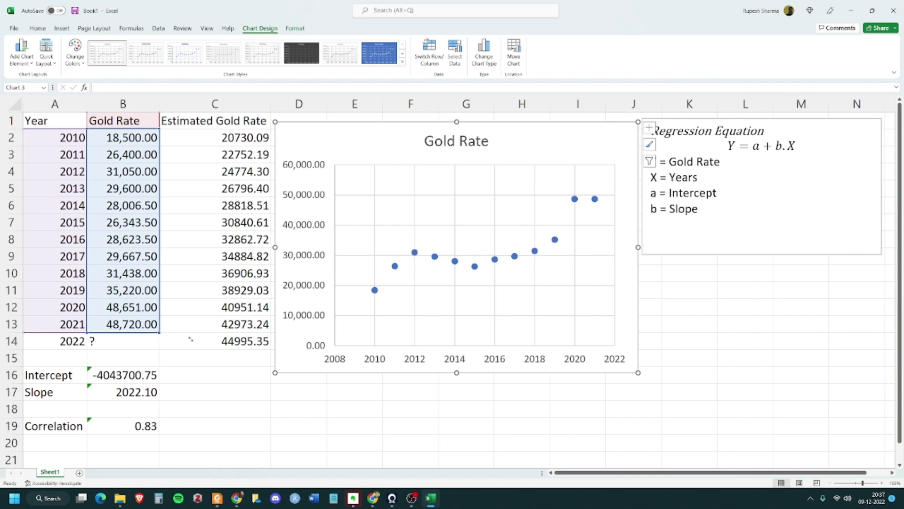
pyautogui.moveTo(191, 339); pyautogui.dragTo(259, 347)
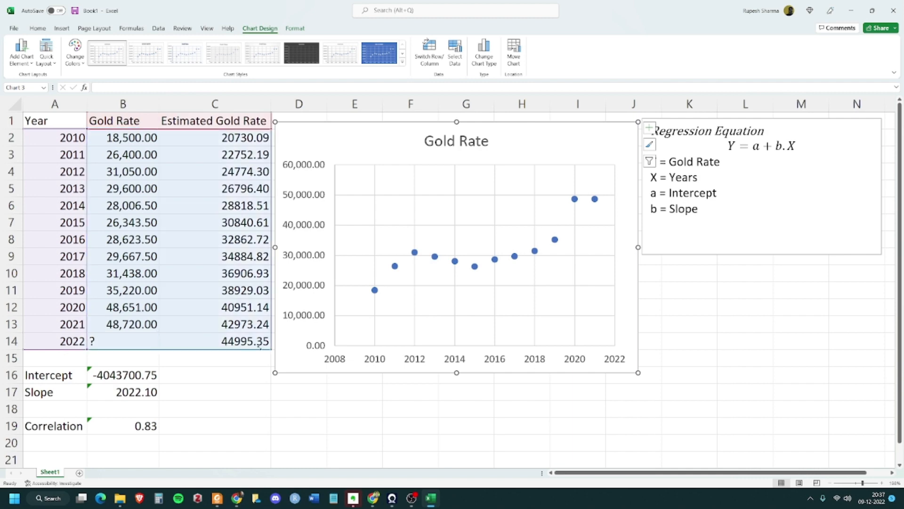
pyautogui.moveTo(259, 347); pyautogui.dragTo(259, 347)
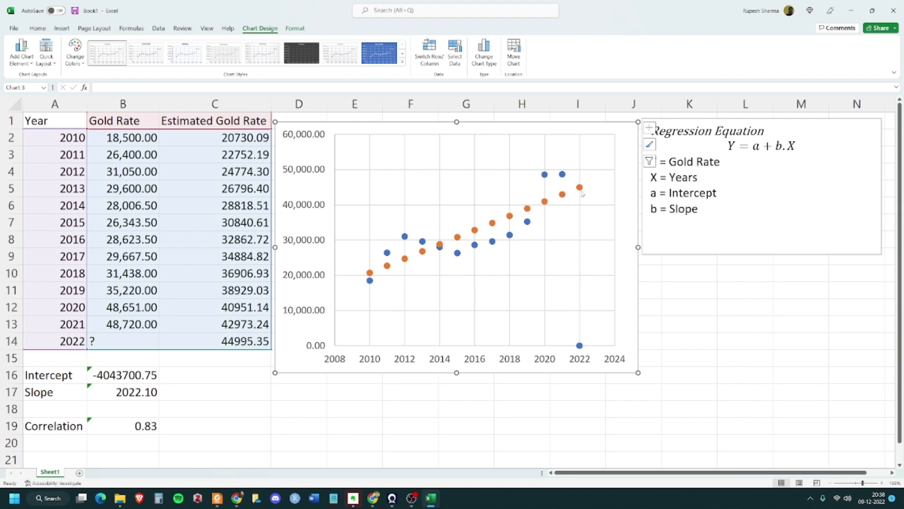
pyautogui.moveTo(583, 193)
pyautogui.hotkey('alt', 'Tab')
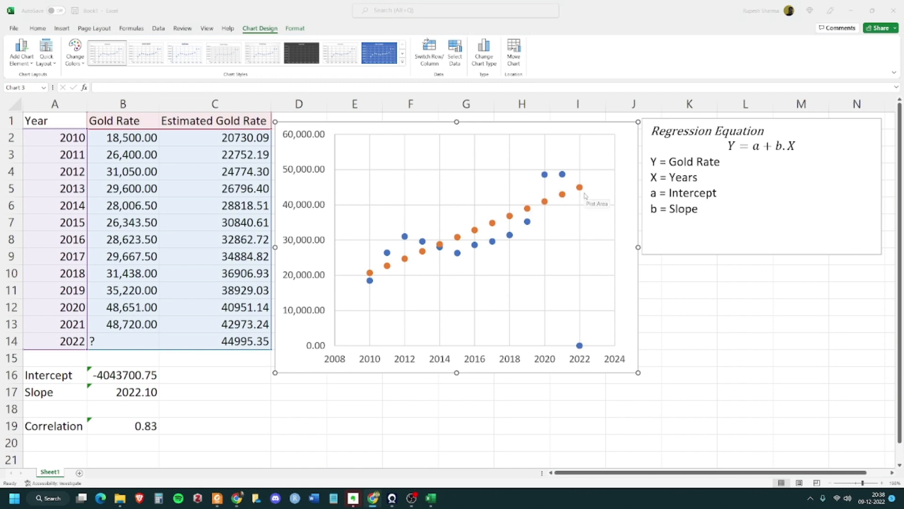
# Format the Estimated Gold Rate series in the chart with a solid line in dark red.
pyautogui.click(457, 240)
pyautogui.click(457, 240)
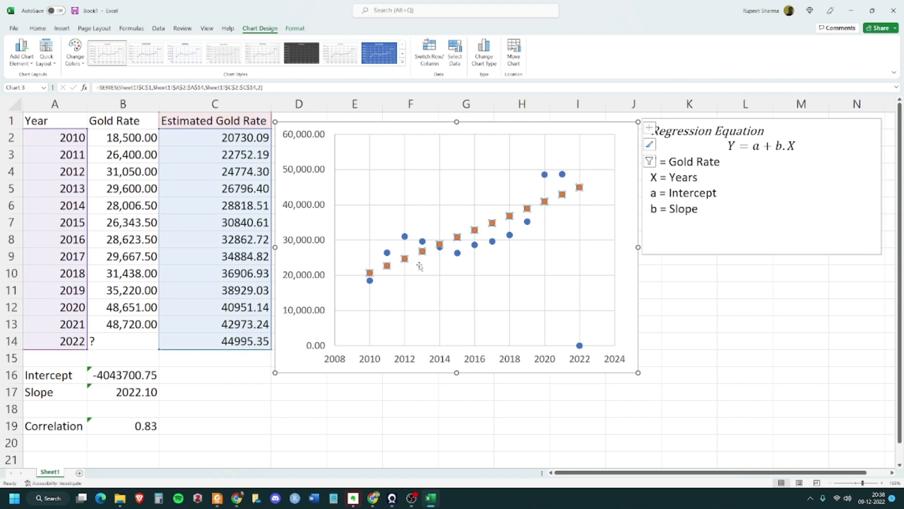
pyautogui.rightClick(493, 225)
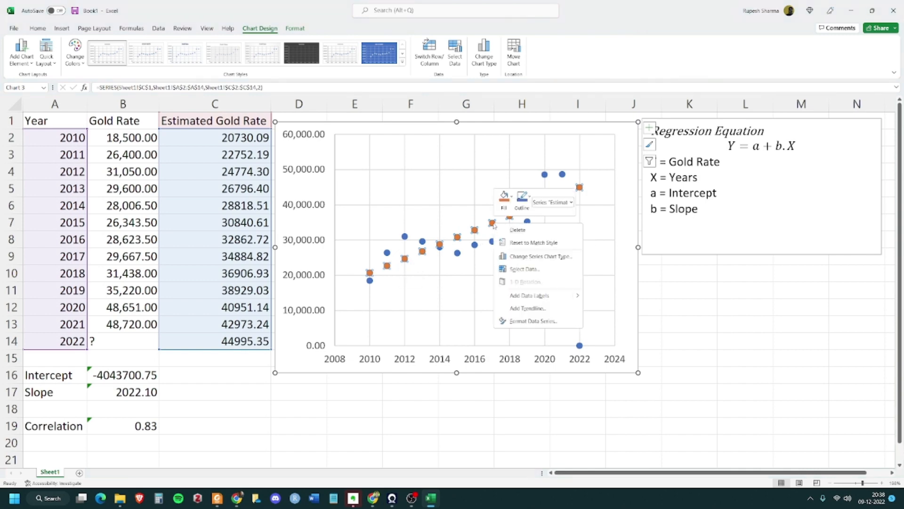
pyautogui.click(547, 322)
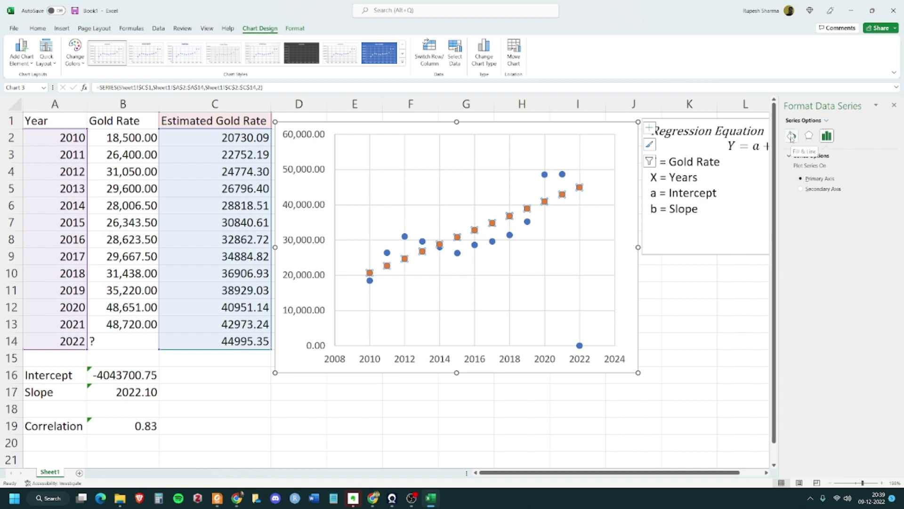
pyautogui.click(791, 136)
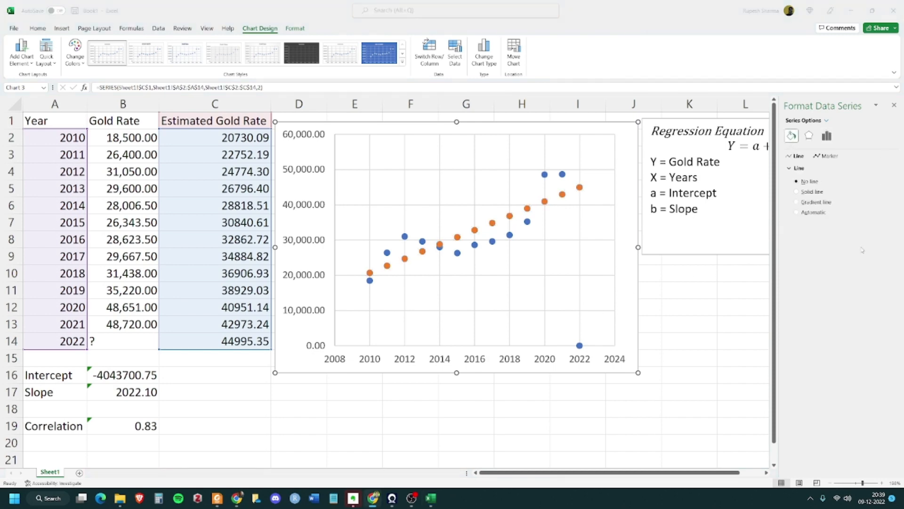
pyautogui.click(813, 194)
pyautogui.click(813, 193)
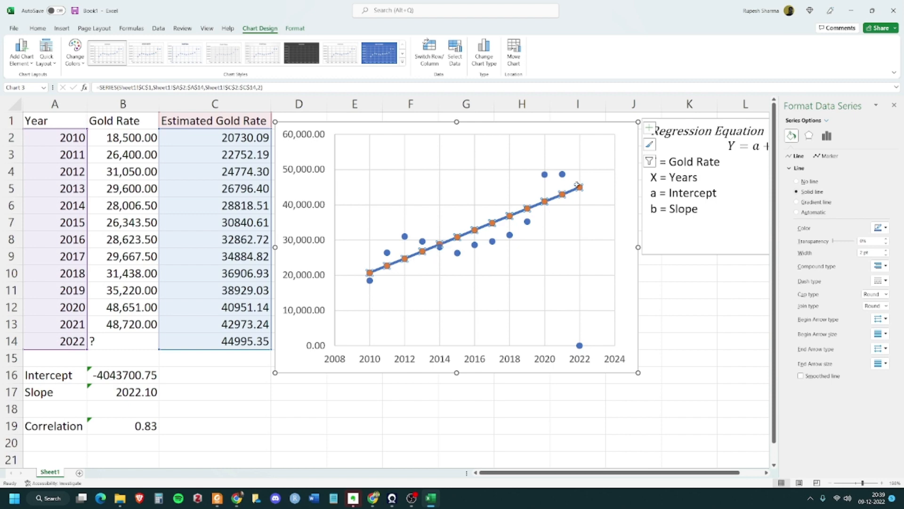
pyautogui.moveTo(578, 185)
pyautogui.click(885, 228)
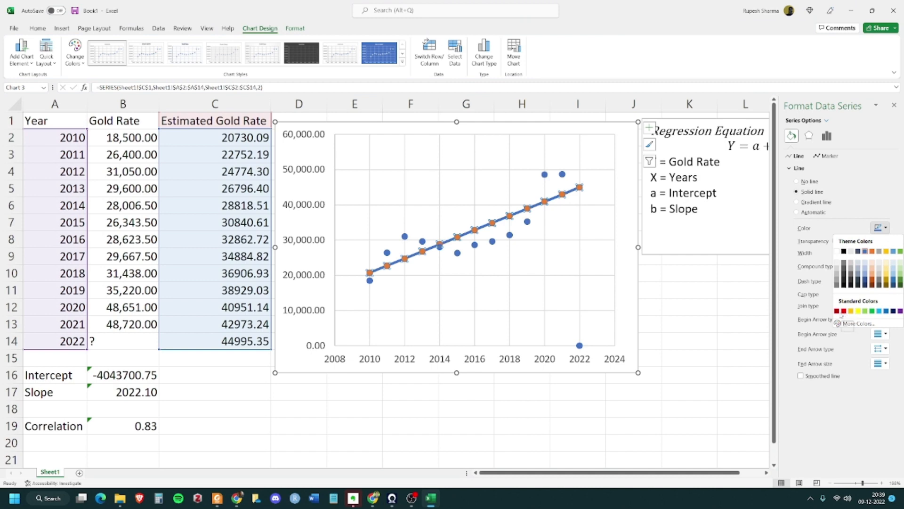
pyautogui.click(837, 311)
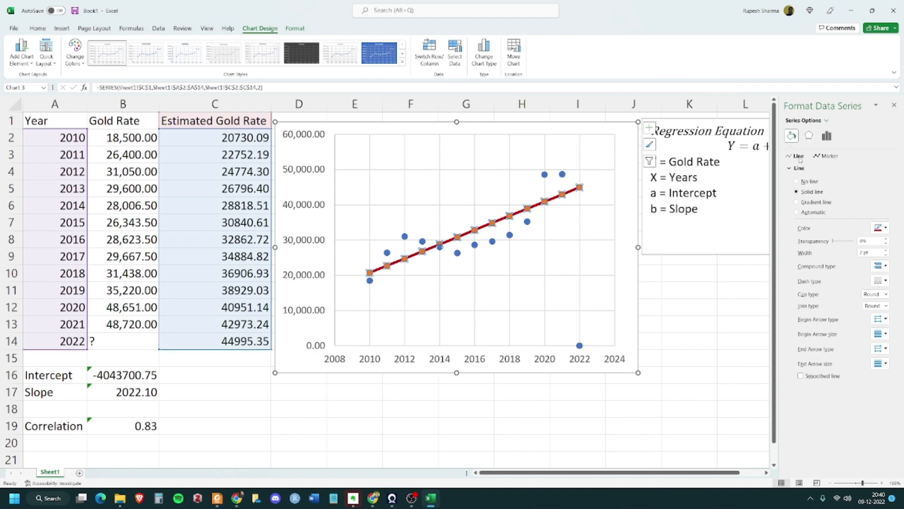
# Set the Estimated Gold Rate series markers to None and close the formatting options.
pyautogui.click(829, 156)
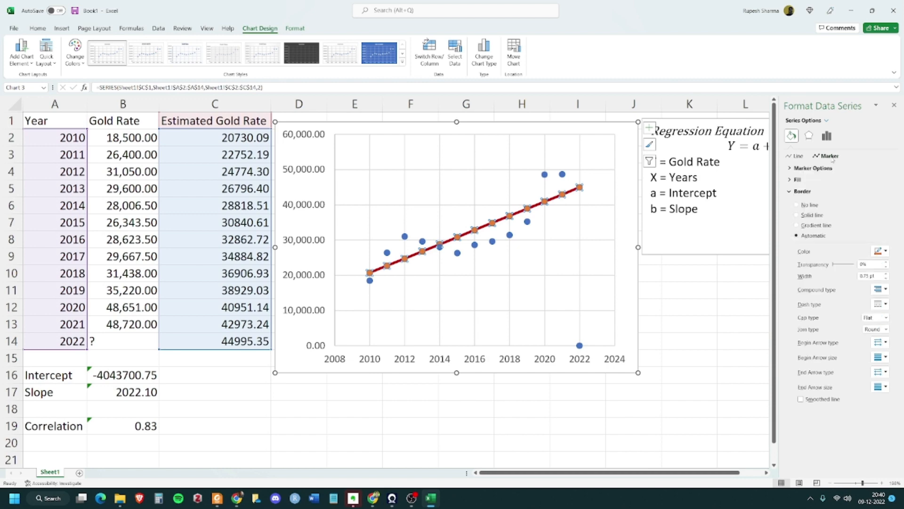
pyautogui.click(830, 168)
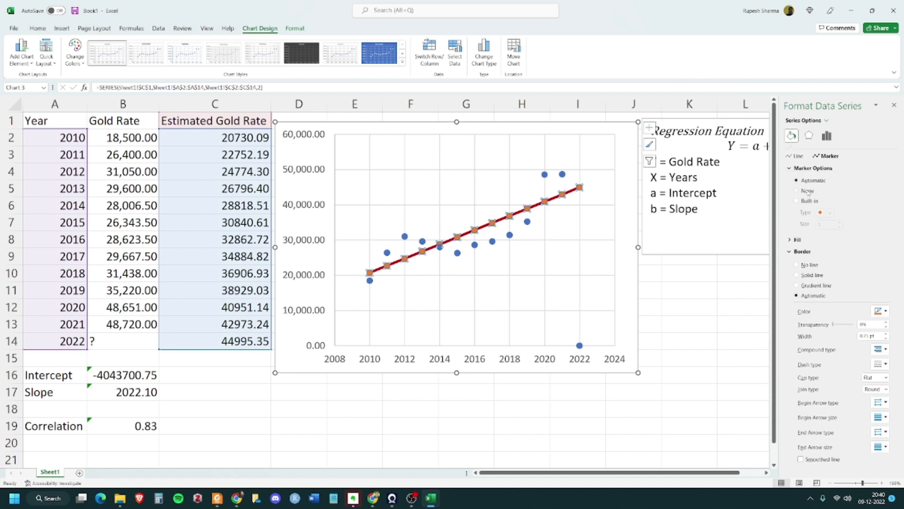
pyautogui.click(808, 192)
pyautogui.click(579, 235)
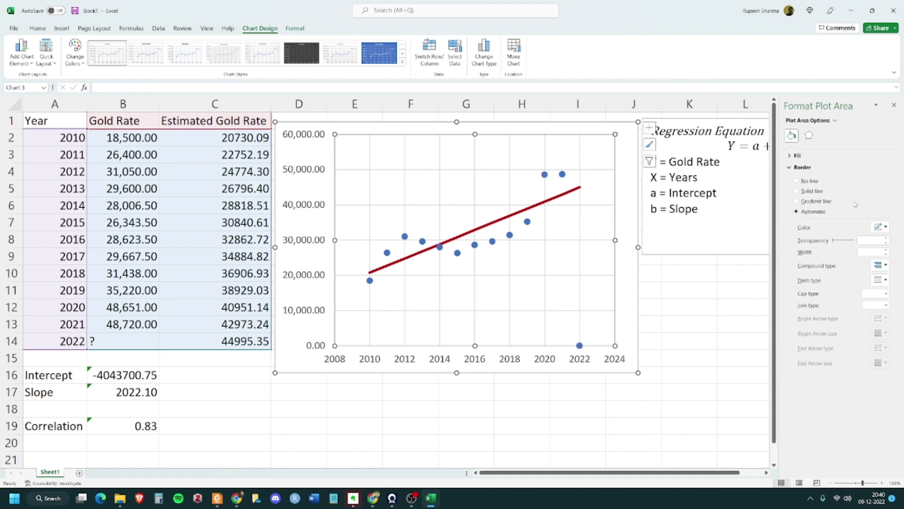
pyautogui.click(894, 105)
pyautogui.click(732, 306)
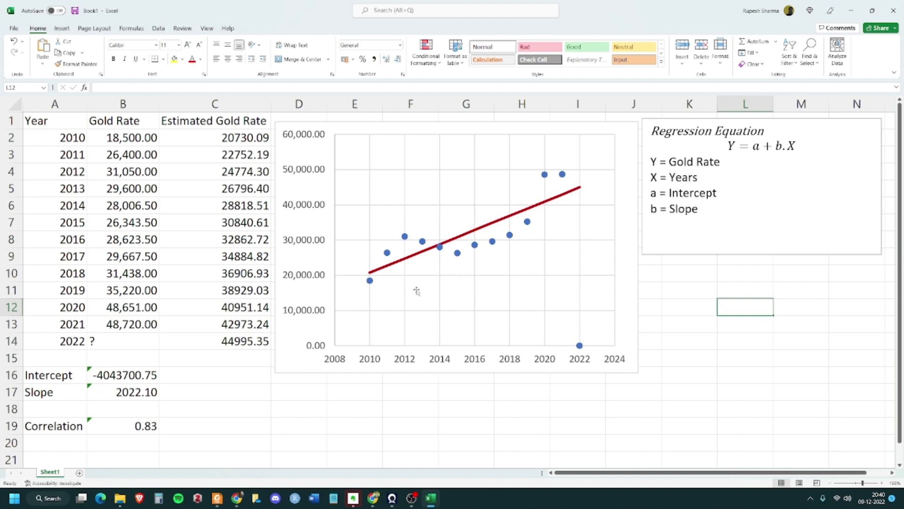
# Undo the line and marker formatting of the estimated series and reduce the chart's source data to A1:B13.
pyautogui.moveTo(410, 259)
pyautogui.click(416, 258)
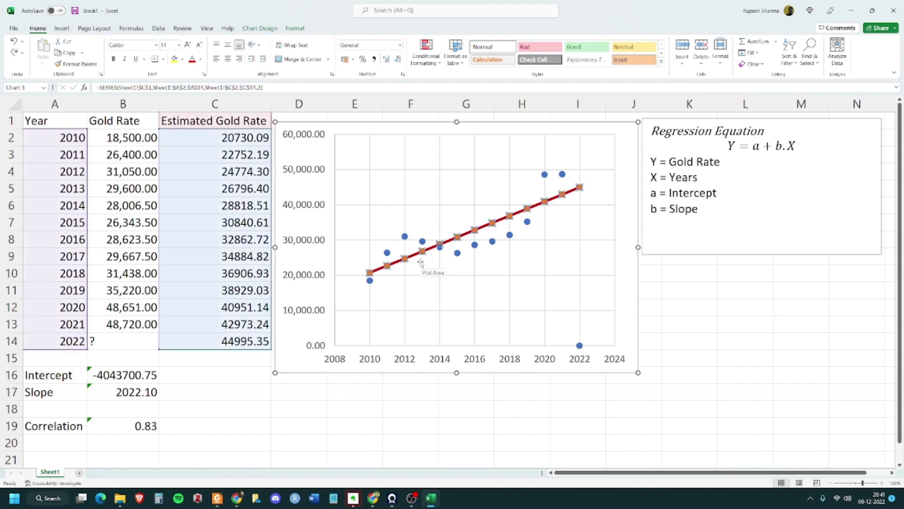
pyautogui.click(528, 289)
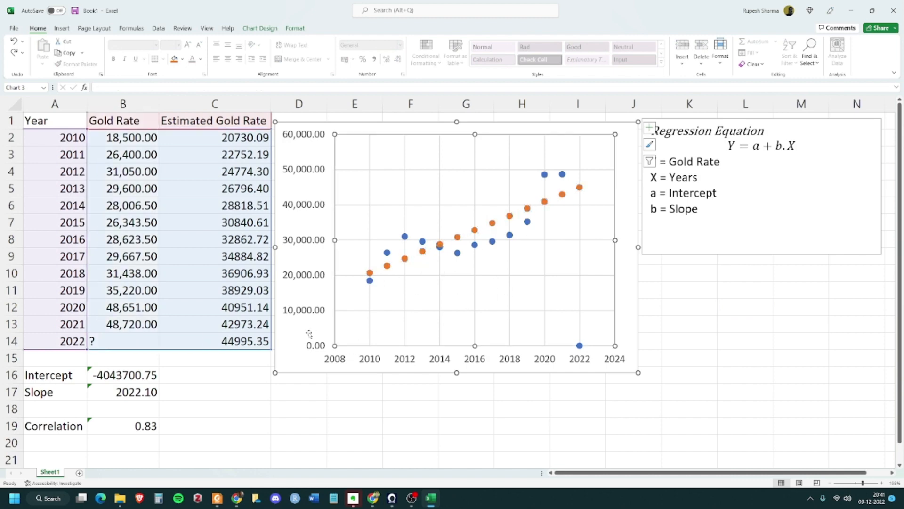
pyautogui.click(219, 328)
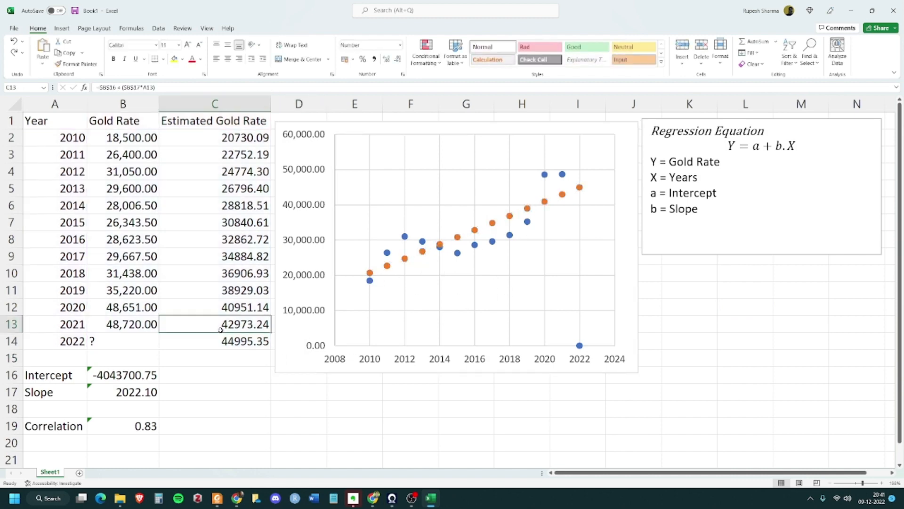
pyautogui.click(287, 344)
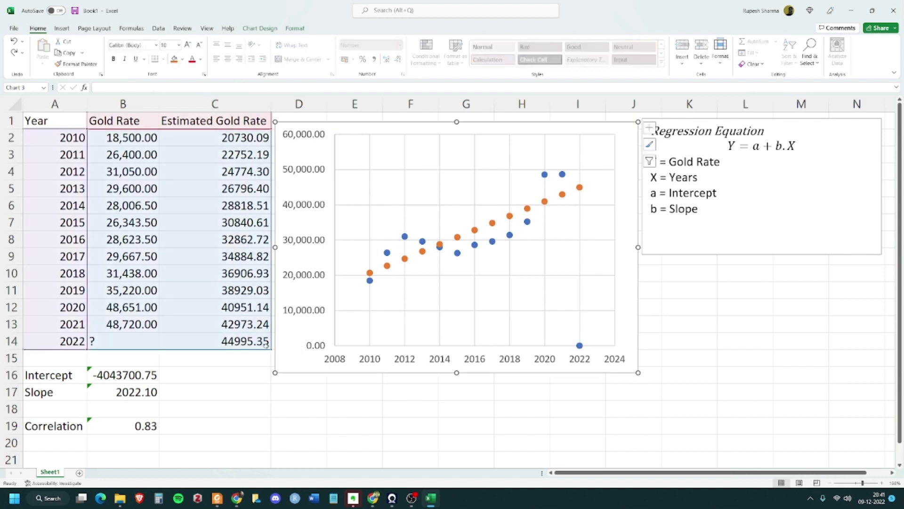
pyautogui.moveTo(265, 346); pyautogui.dragTo(160, 333)
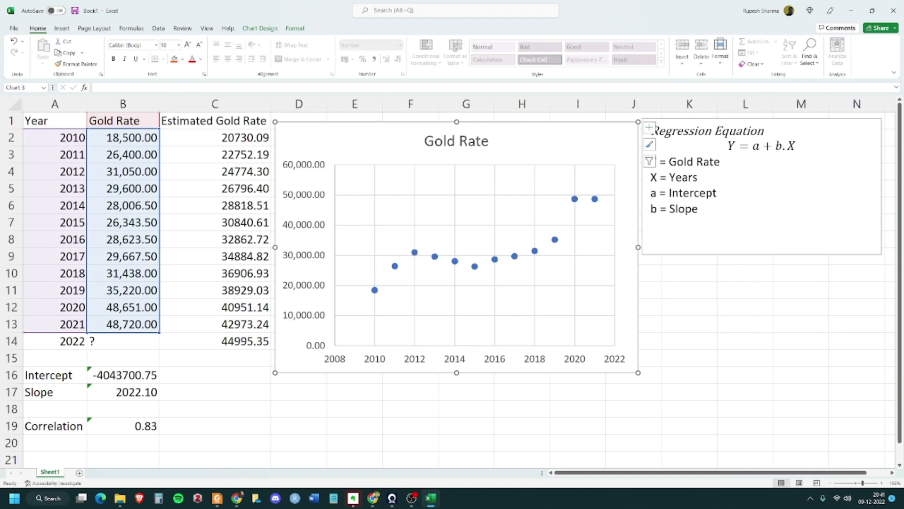
# Examine the 2010 gold rate value in B2 and the regression formula behind the estimate in C2.
pyautogui.hotkey('alt', 'Tab')
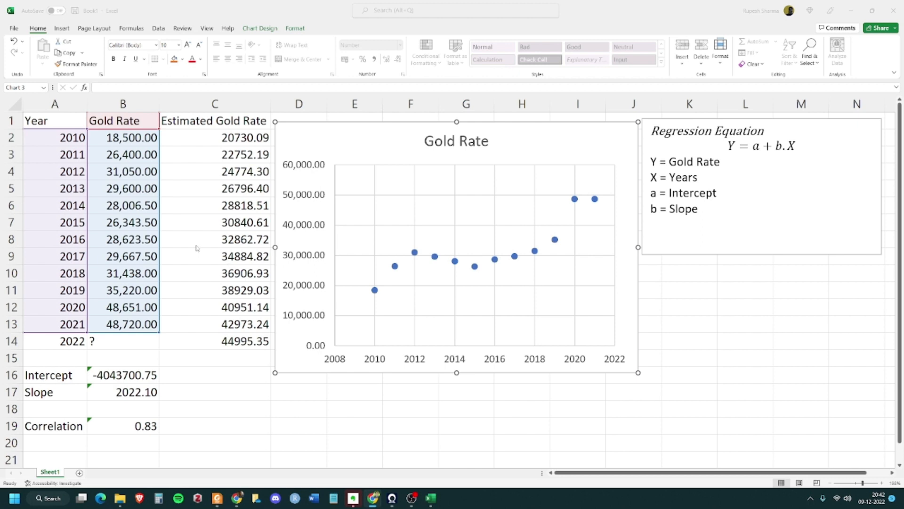
pyautogui.click(140, 137)
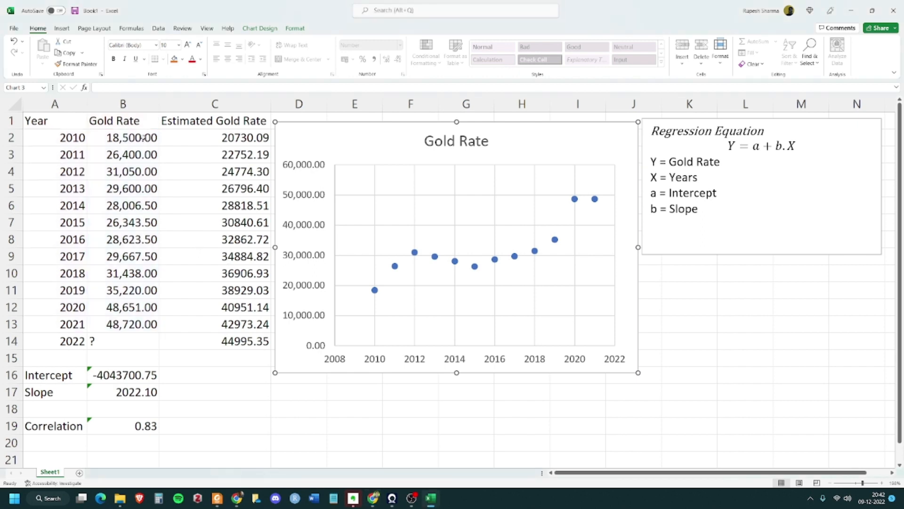
pyautogui.doubleClick(140, 137)
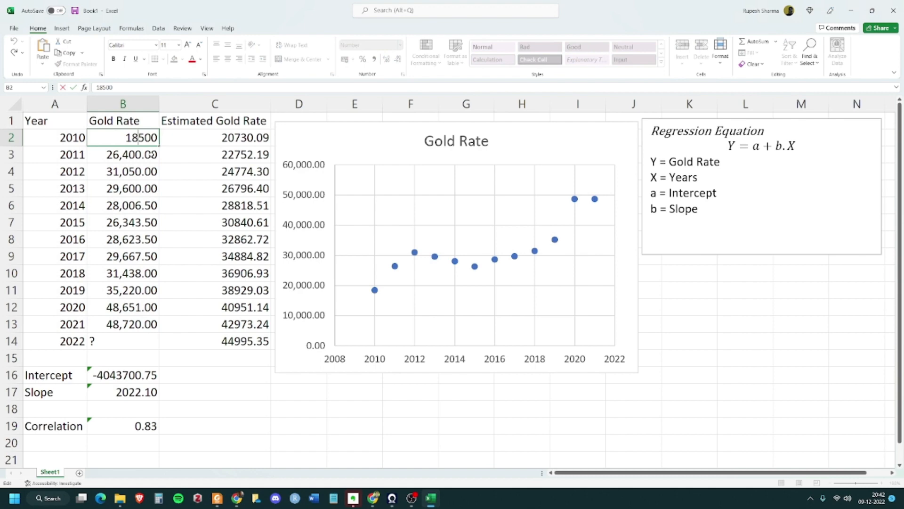
pyautogui.press('Escape')
pyautogui.doubleClick(224, 138)
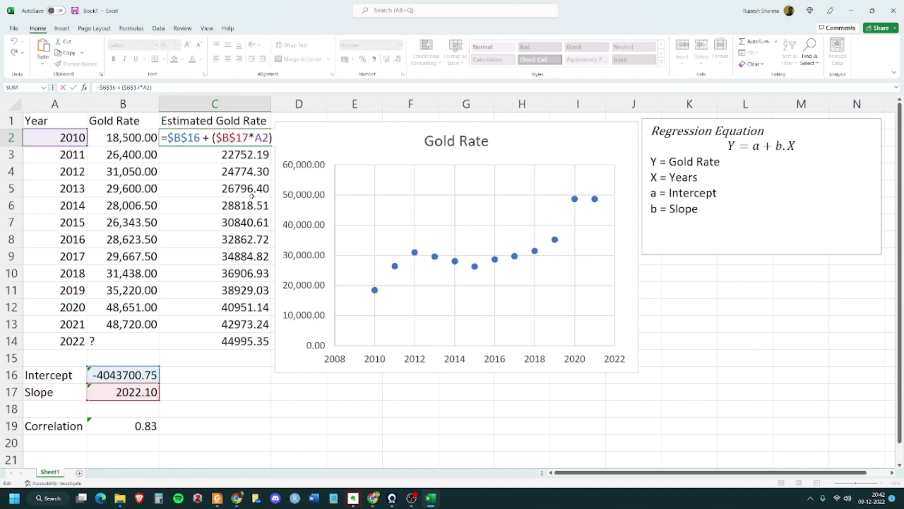
pyautogui.press('Tab')
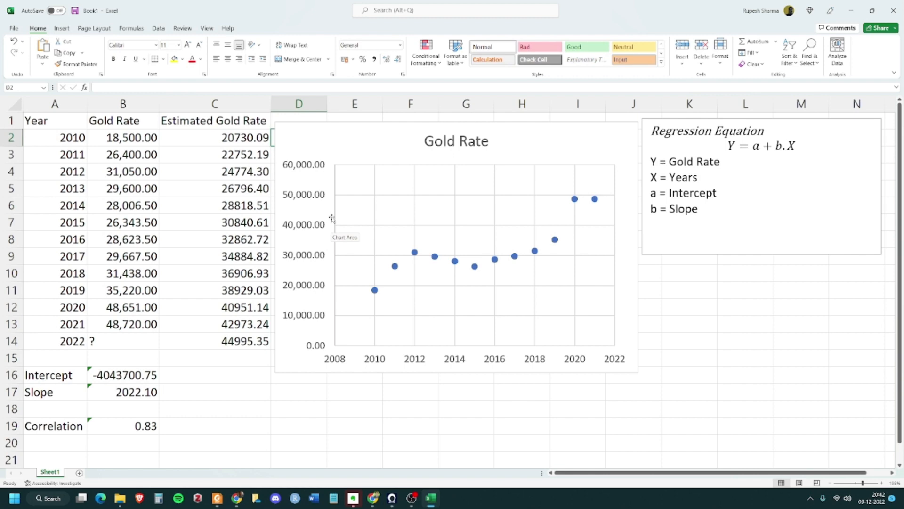
# Extend the scatter chart's source data from the Gold Rate column to A1:C14, adding the Estimated Gold Rate series and 2022.
pyautogui.click(384, 144)
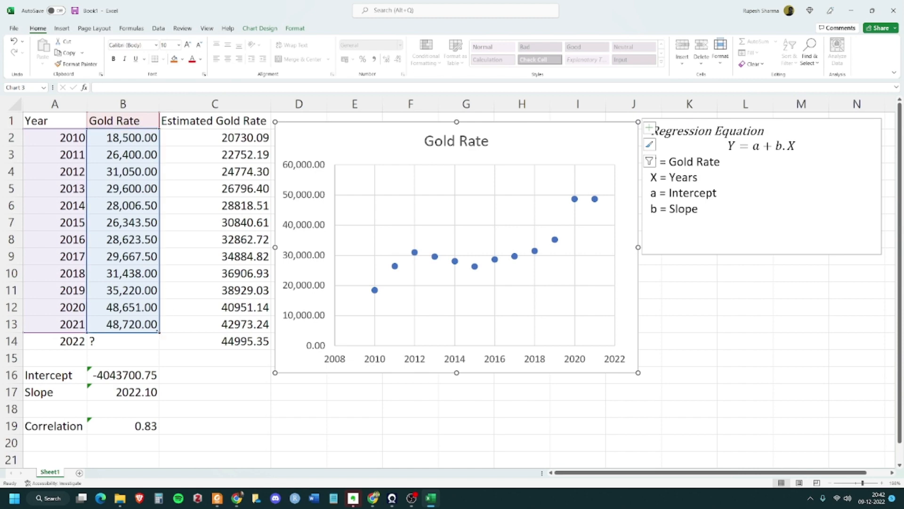
pyautogui.moveTo(159, 331); pyautogui.dragTo(247, 344)
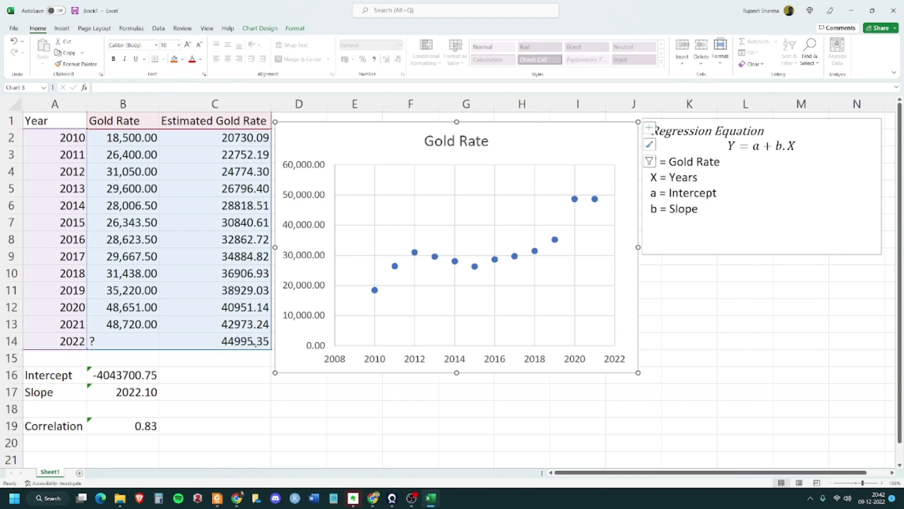
pyautogui.moveTo(255, 345); pyautogui.dragTo(254, 345)
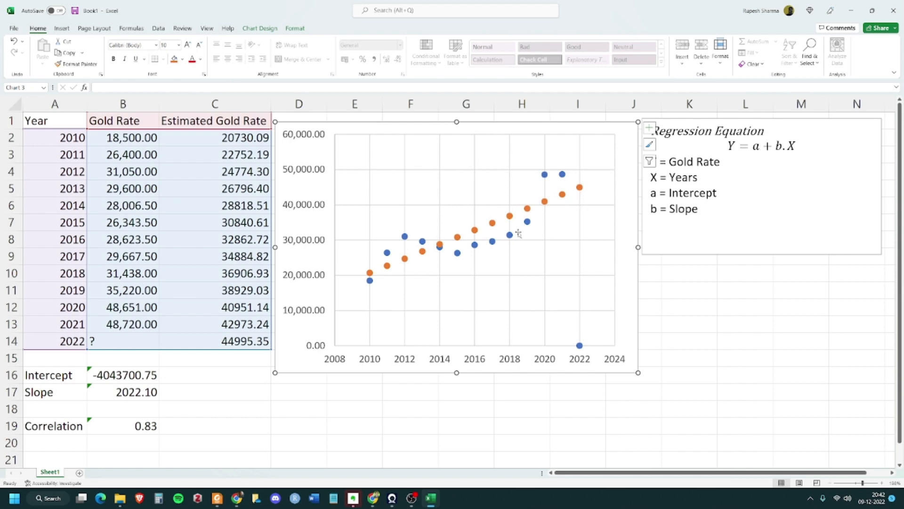
# Format the Estimated Gold Rate series in the scatter chart with a solid line in standard red.
pyautogui.click(492, 223)
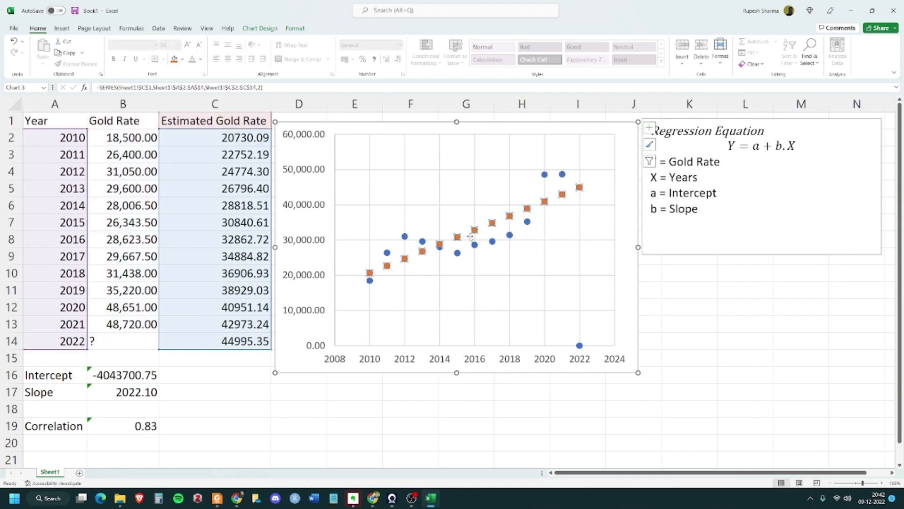
pyautogui.rightClick(510, 216)
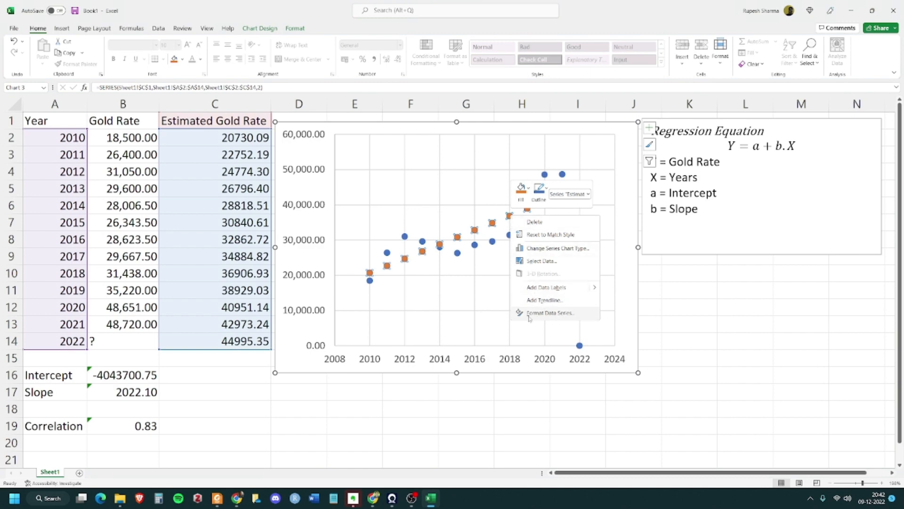
pyautogui.click(560, 317)
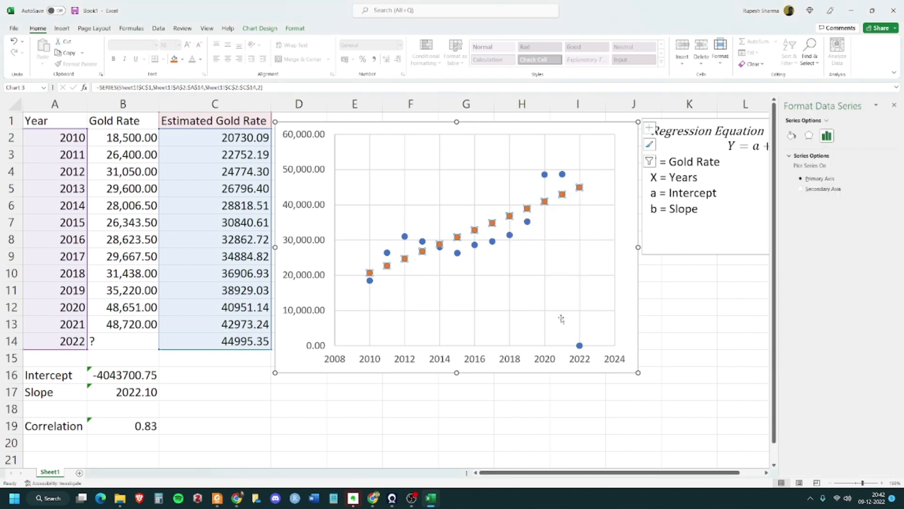
pyautogui.hotkey('alt', 'Tab')
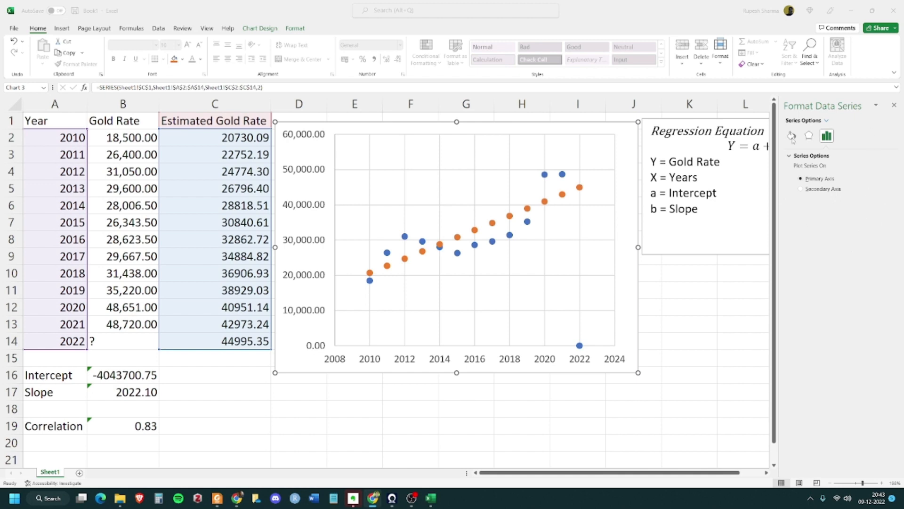
pyautogui.click(791, 136)
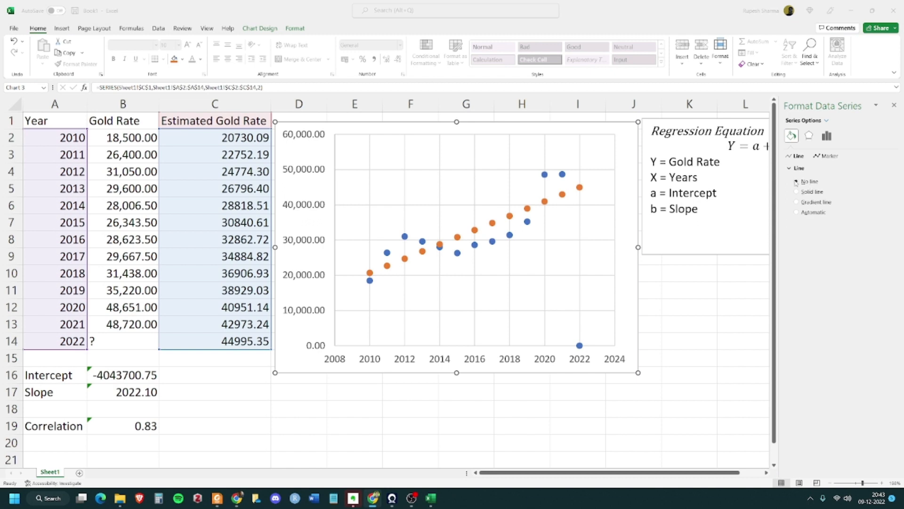
pyautogui.click(812, 194)
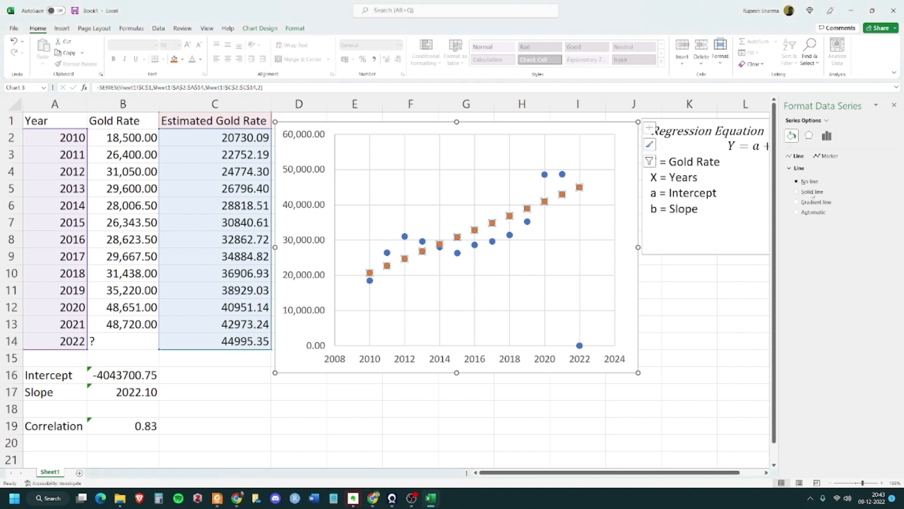
pyautogui.click(811, 192)
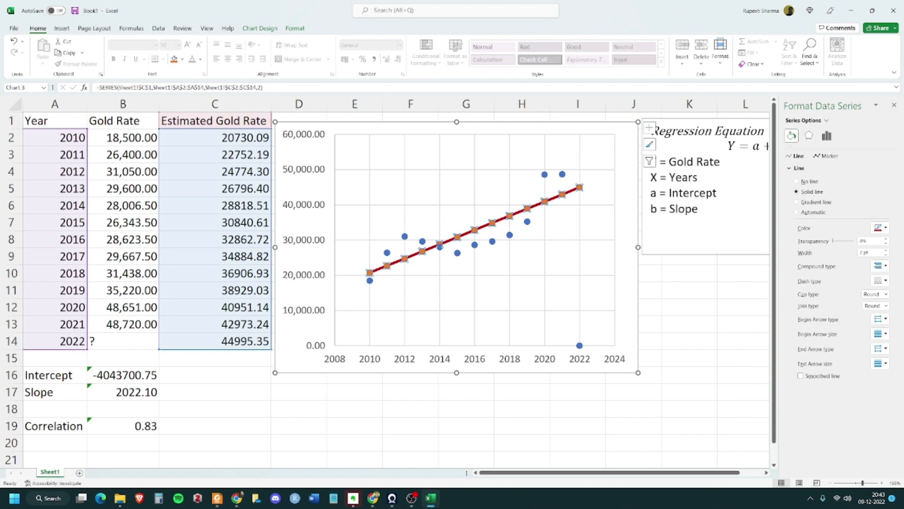
pyautogui.click(885, 228)
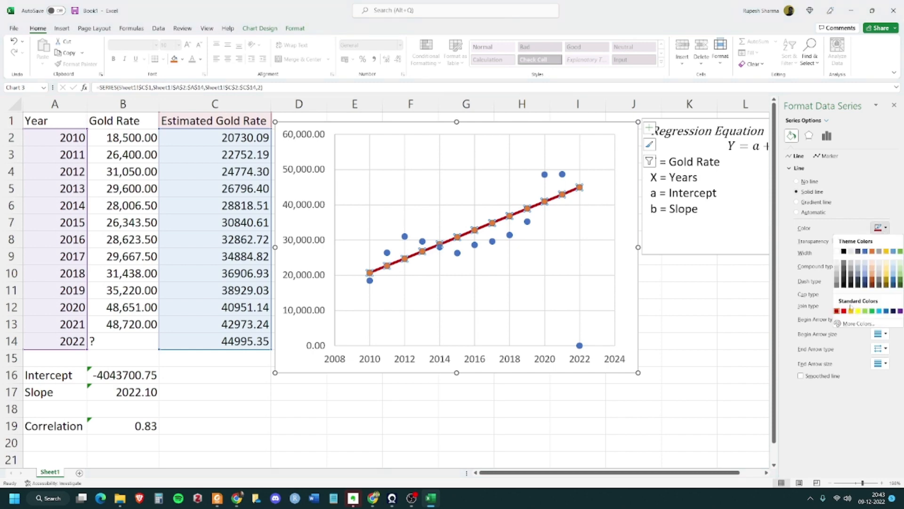
pyautogui.click(845, 311)
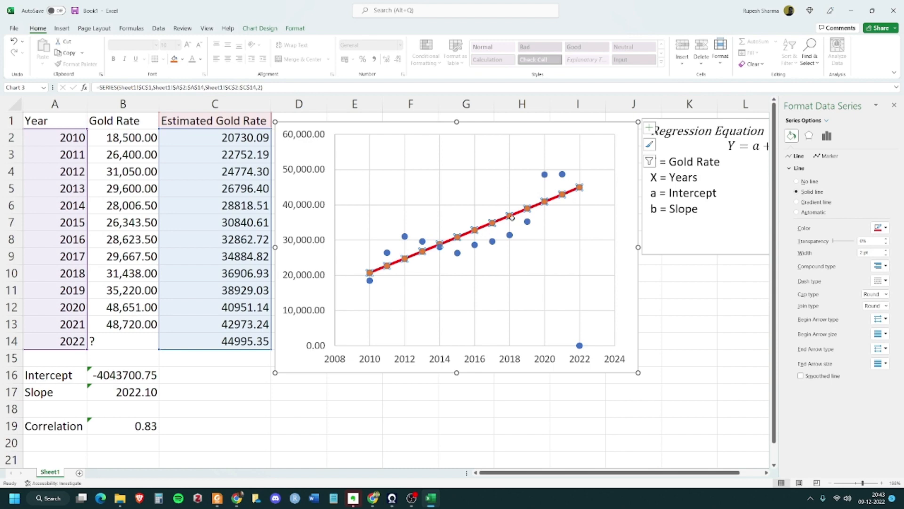
# Set the Estimated Gold Rate series' marker option to None, close the formatting options and deselect the chart.
pyautogui.moveTo(512, 216)
pyautogui.click(831, 158)
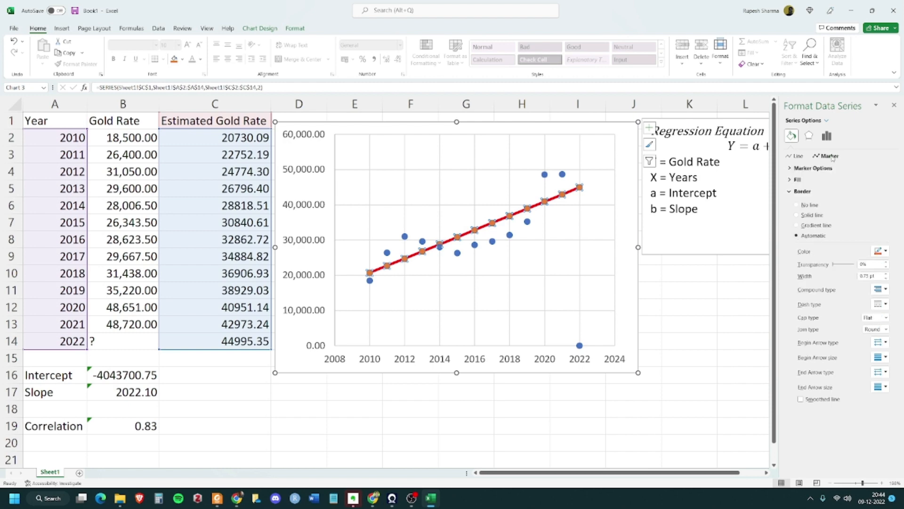
pyautogui.click(810, 169)
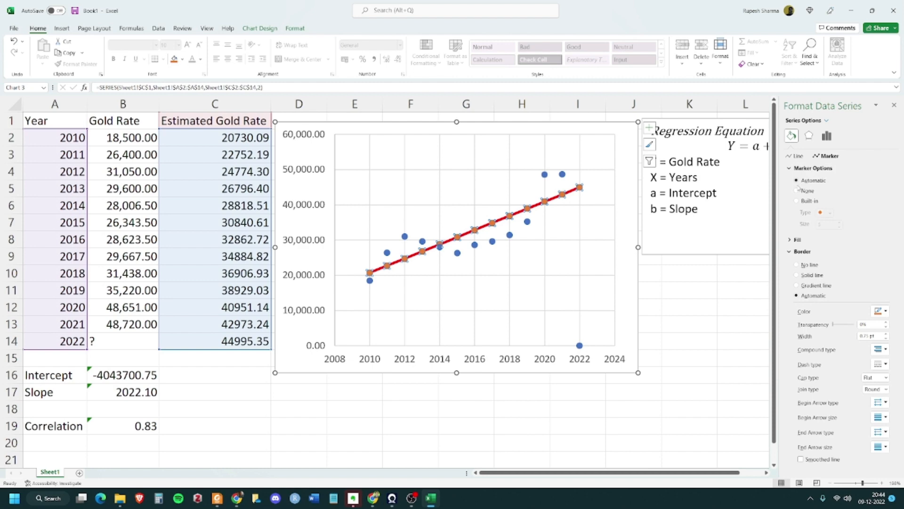
pyautogui.click(808, 193)
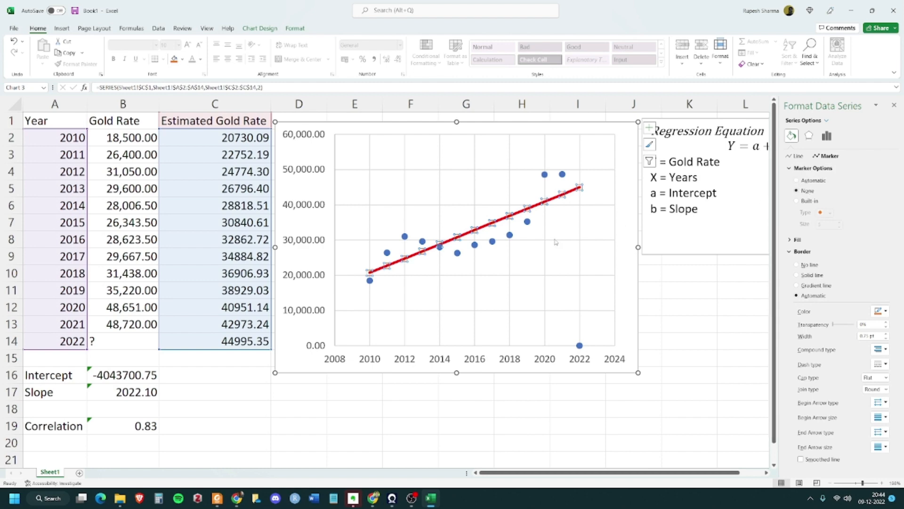
pyautogui.click(571, 238)
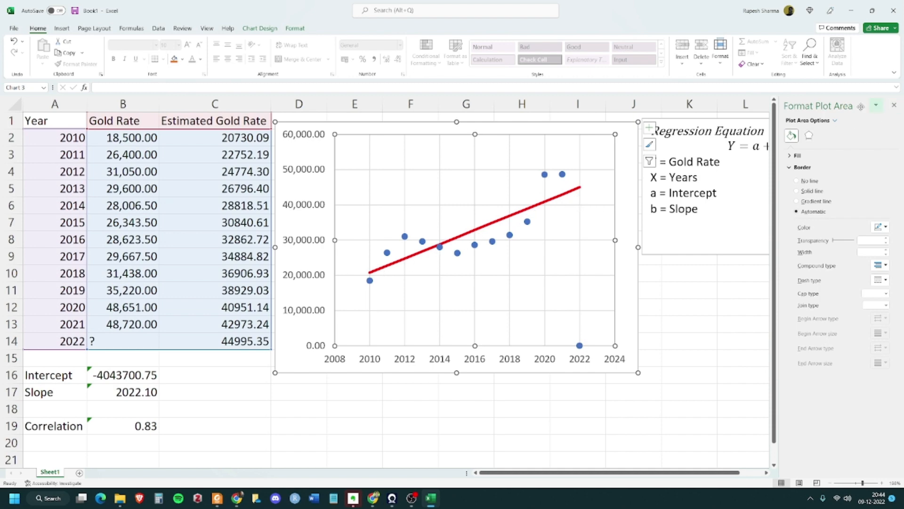
pyautogui.click(894, 107)
pyautogui.click(723, 270)
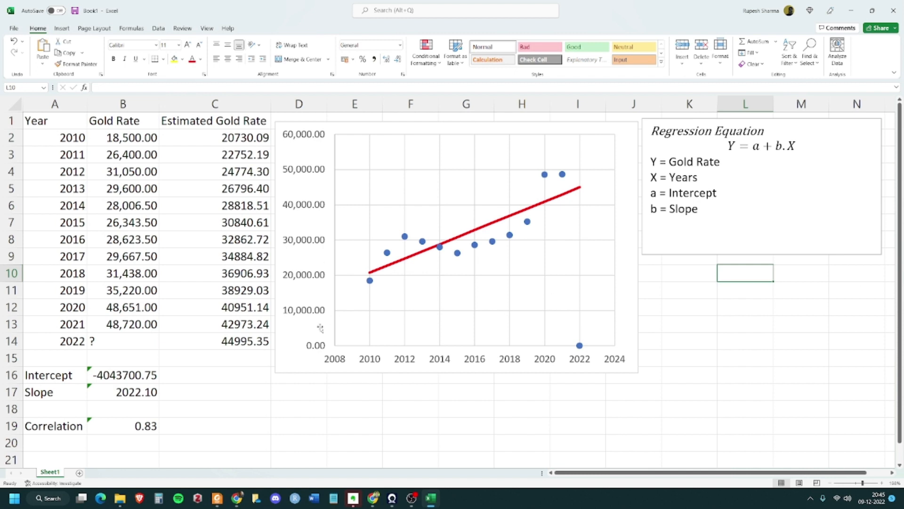
# Set the minimum bound of the chart's vertical value axis to 15000 and close the axis formatting options.
pyautogui.click(305, 275)
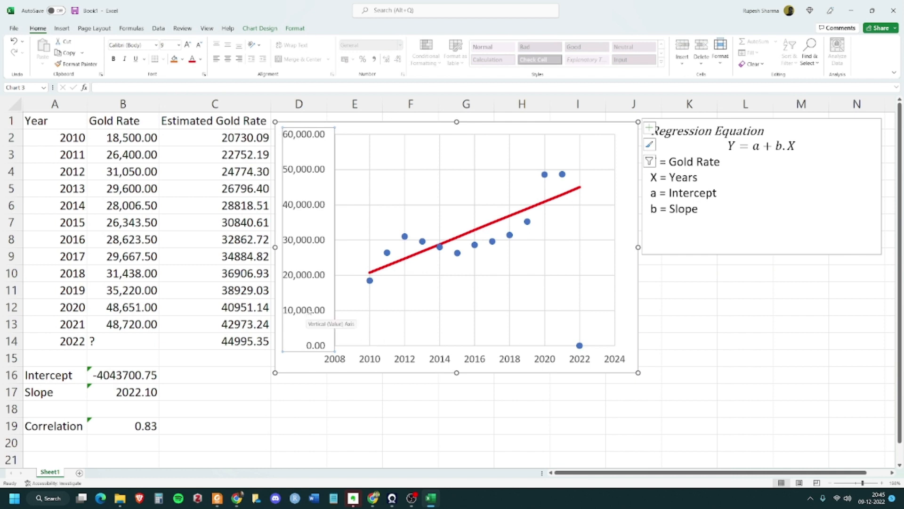
pyautogui.doubleClick(309, 253)
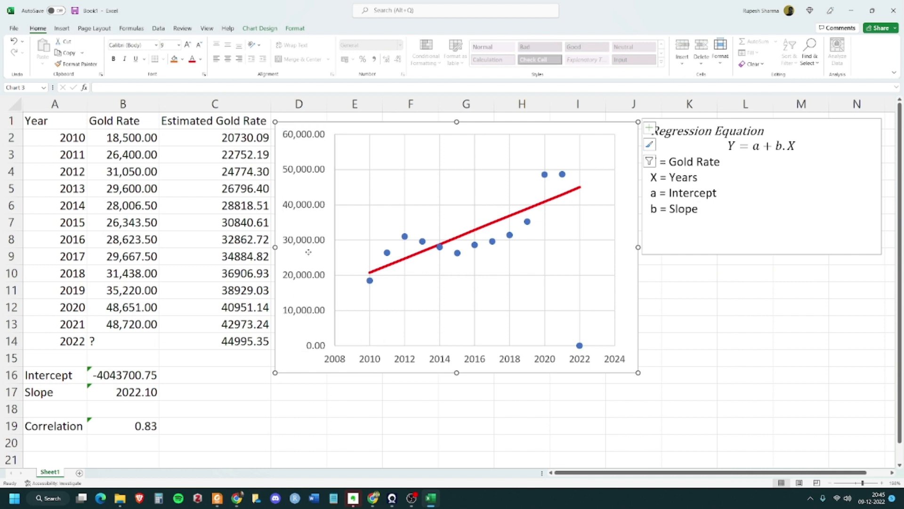
pyautogui.click(309, 203)
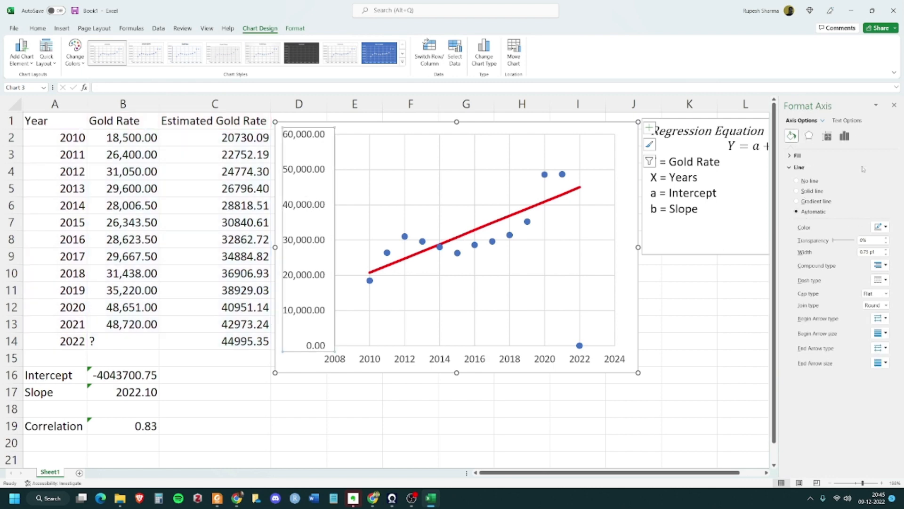
pyautogui.click(845, 136)
pyautogui.click(818, 156)
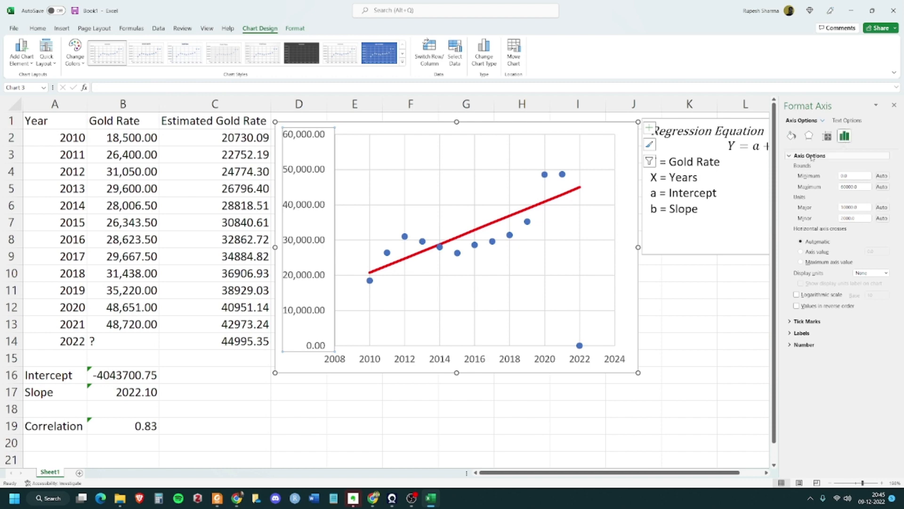
pyautogui.click(849, 176)
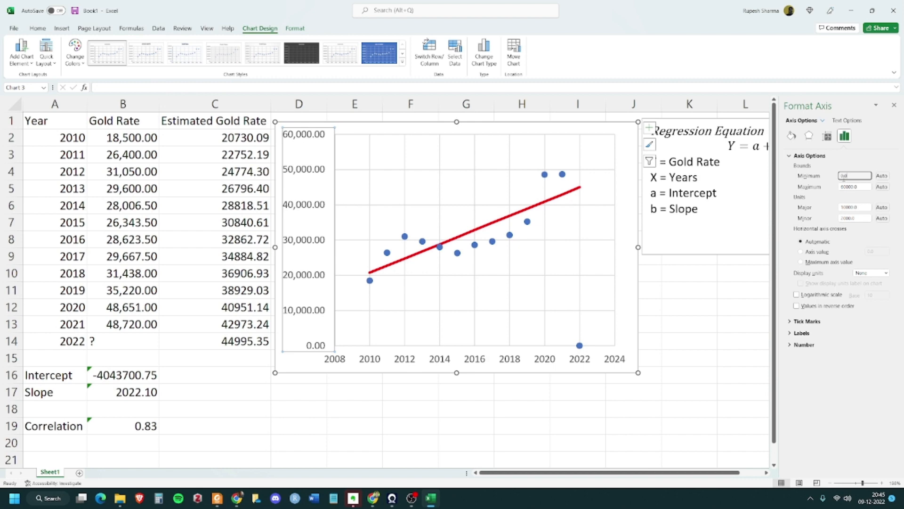
pyautogui.moveTo(844, 178); pyautogui.dragTo(832, 179)
pyautogui.write('15000')
pyautogui.click(855, 187)
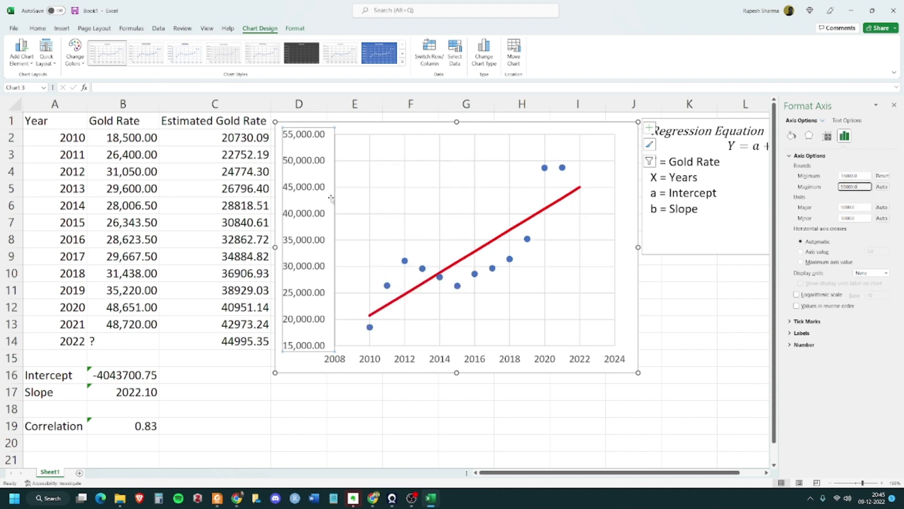
pyautogui.click(437, 422)
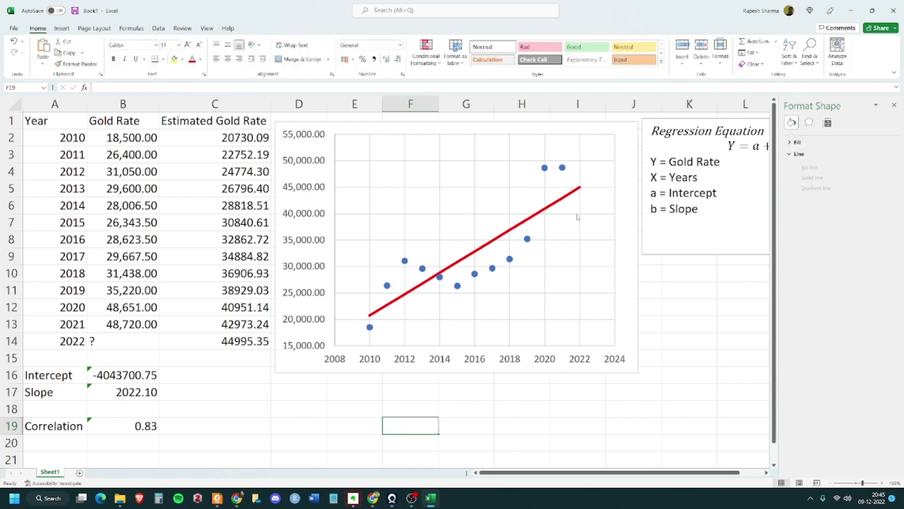
pyautogui.click(894, 107)
pyautogui.click(720, 286)
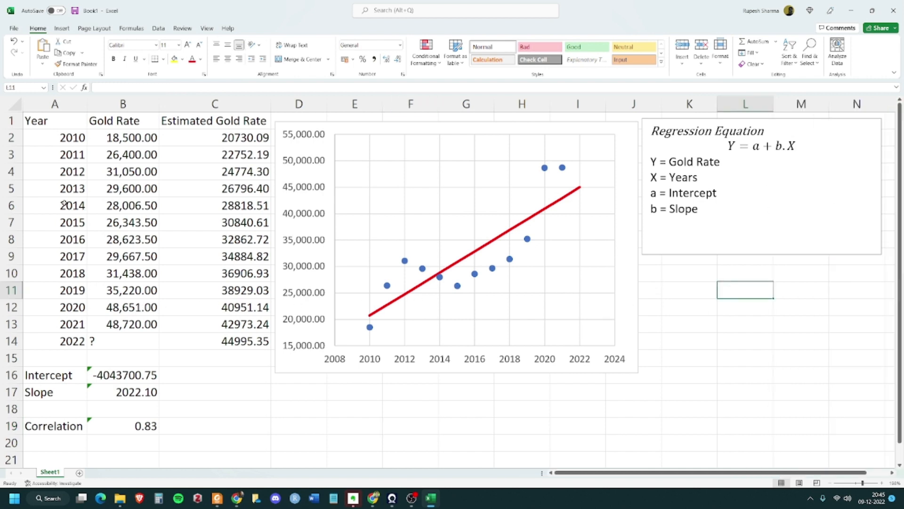
pyautogui.click(419, 408)
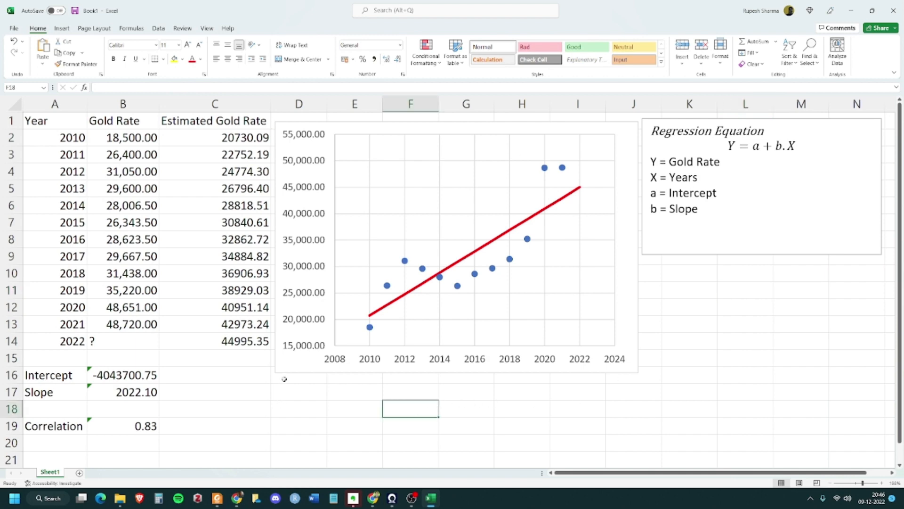
pyautogui.hotkey('ctrl', 's')
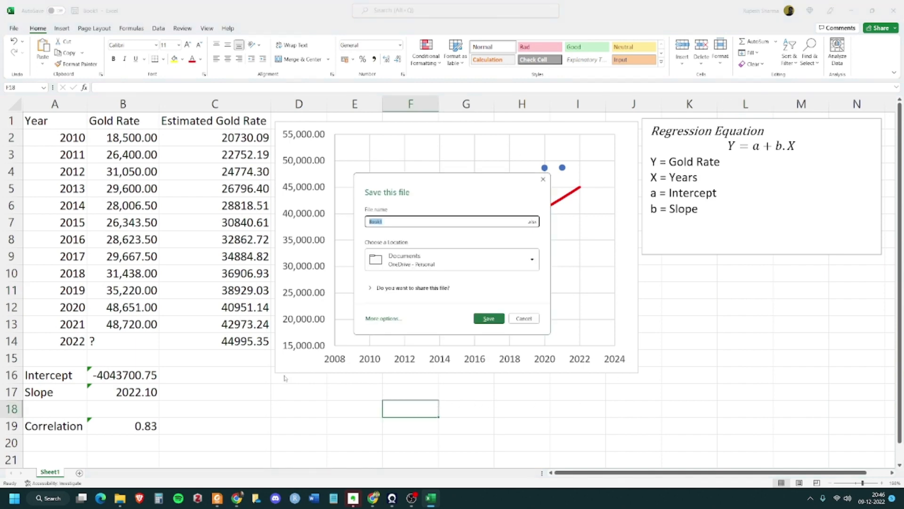
pyautogui.click(523, 319)
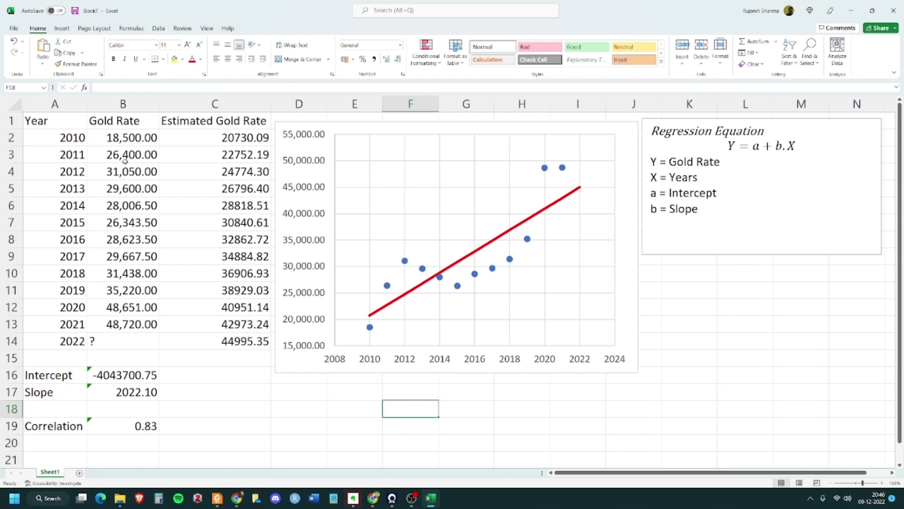
# Examine the scatter chart's source ranges and the regression formula behind the 2022 estimate in C14.
pyautogui.click(374, 130)
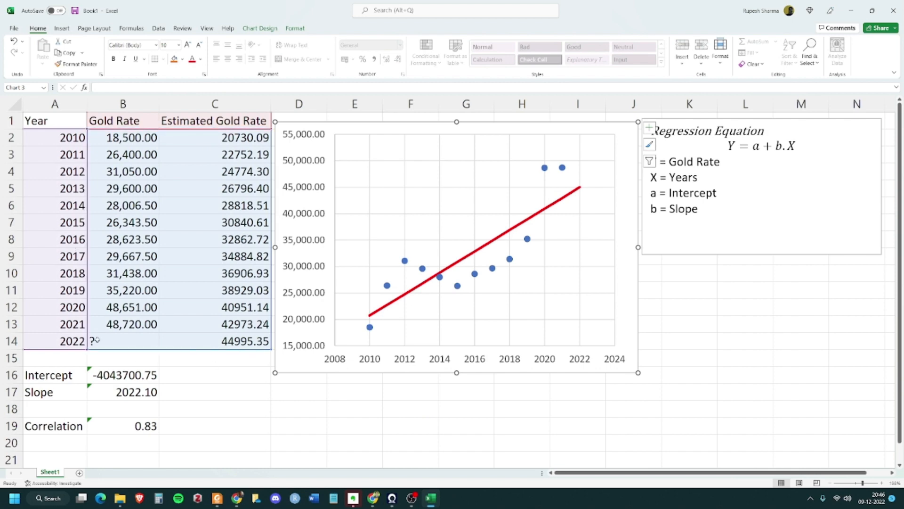
pyautogui.click(238, 342)
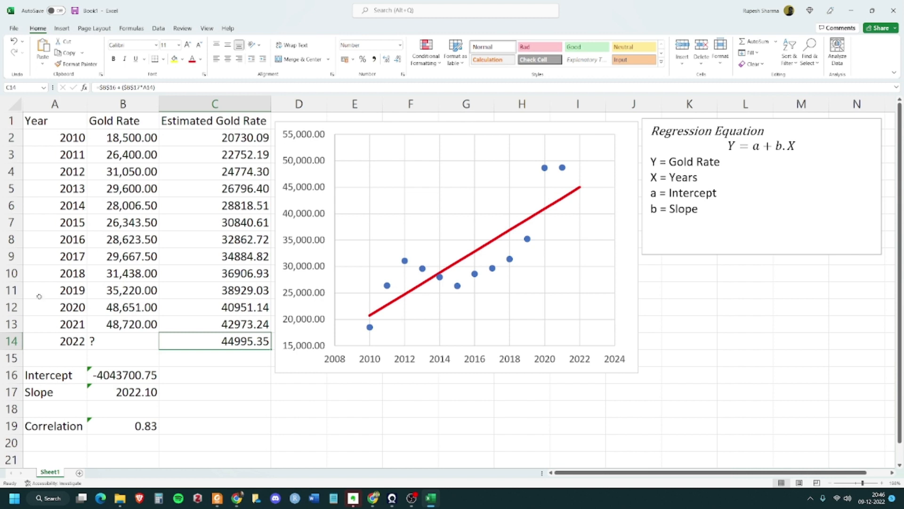
pyautogui.click(217, 381)
pyautogui.click(228, 342)
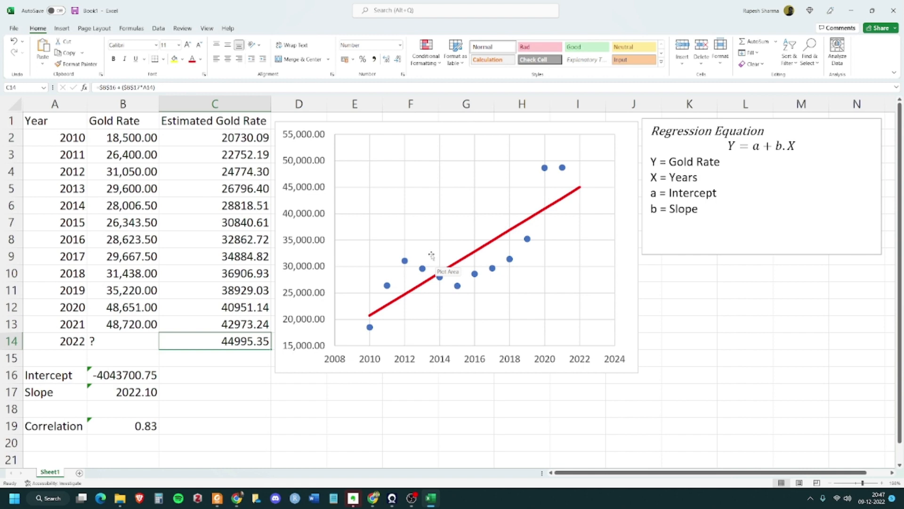
# Compare the unknown 2022 gold rate in B14 with the Estimated Gold Rate column and its 2022 forecast in C14.
pyautogui.click(129, 345)
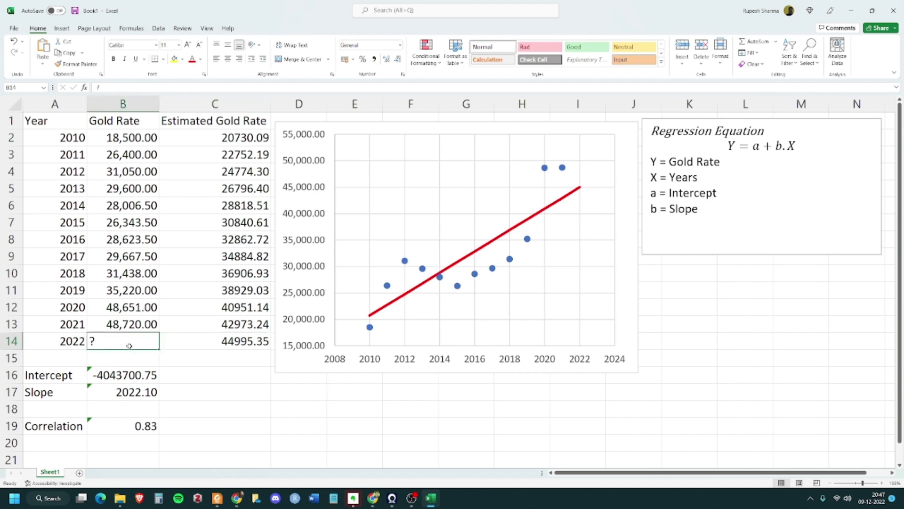
pyautogui.click(73, 343)
pyautogui.click(121, 344)
pyautogui.moveTo(235, 121); pyautogui.dragTo(226, 325)
pyautogui.click(225, 362)
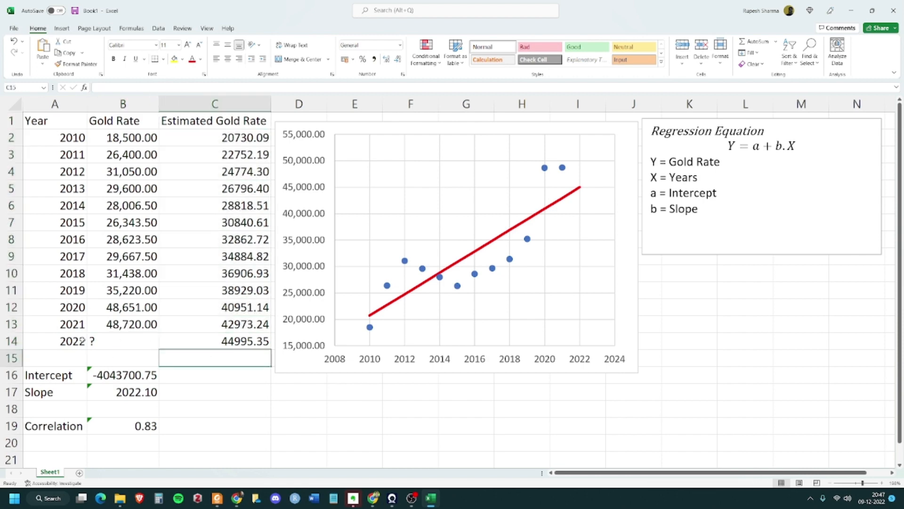
pyautogui.click(246, 341)
pyautogui.click(242, 357)
pyautogui.click(208, 344)
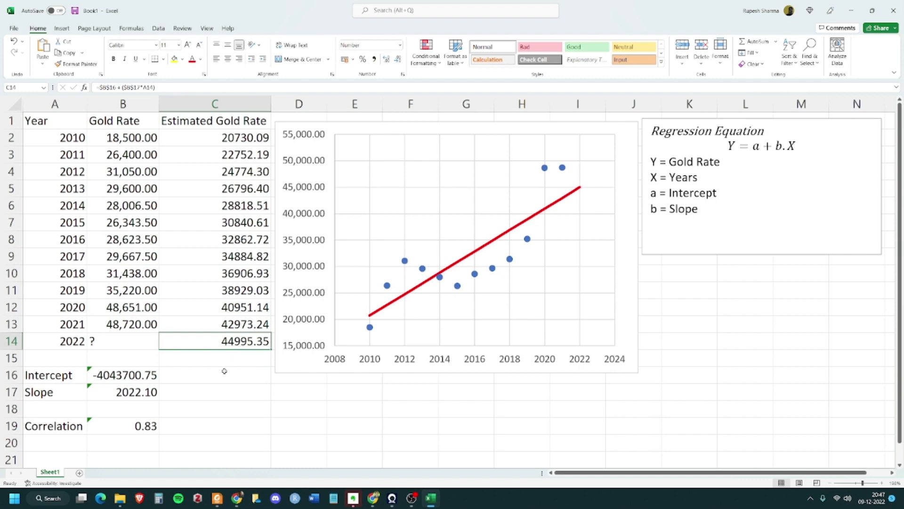
pyautogui.click(224, 371)
pyautogui.click(218, 342)
pyautogui.click(101, 343)
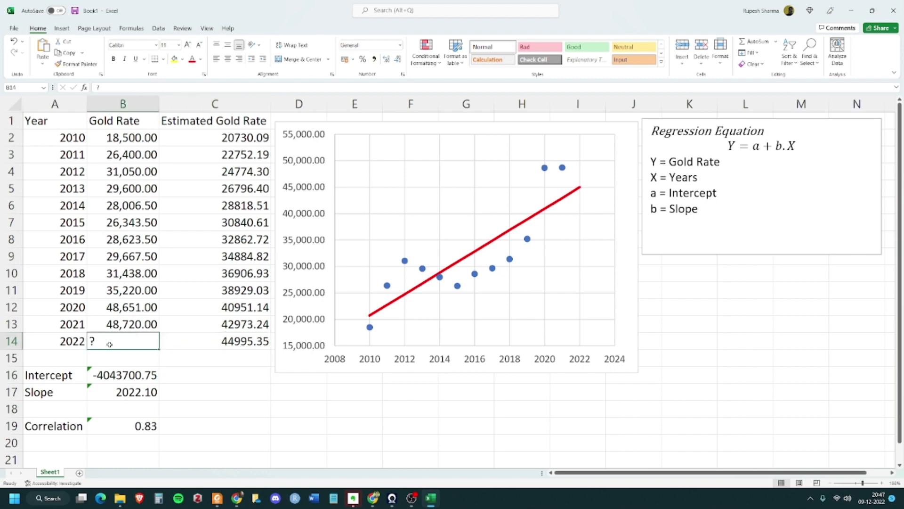
pyautogui.click(230, 343)
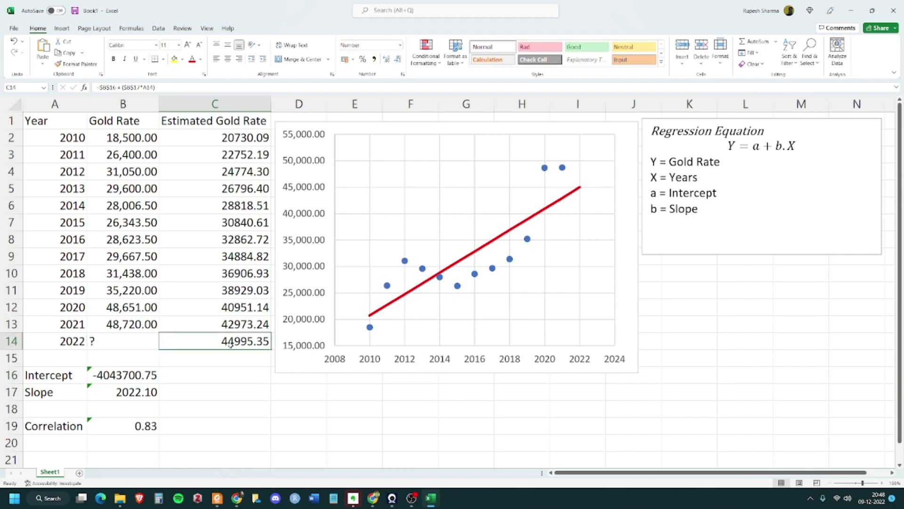
pyautogui.click(238, 358)
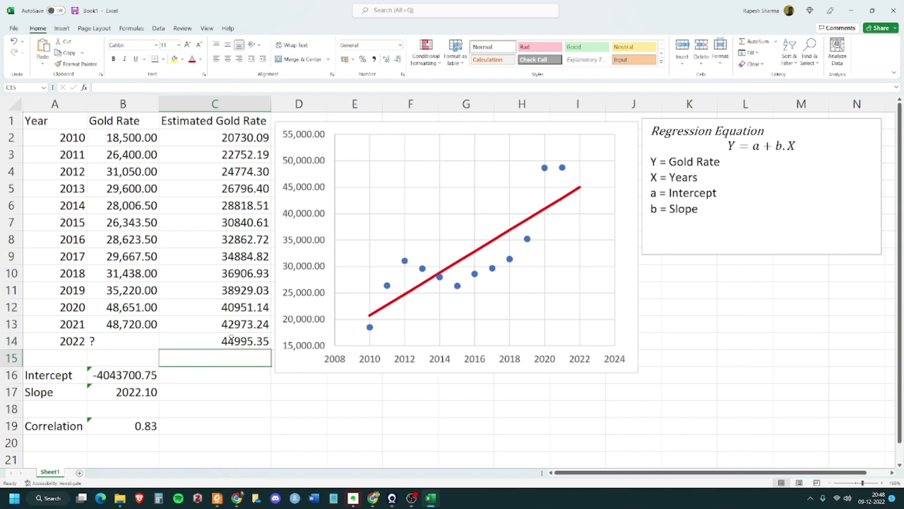
pyautogui.click(232, 336)
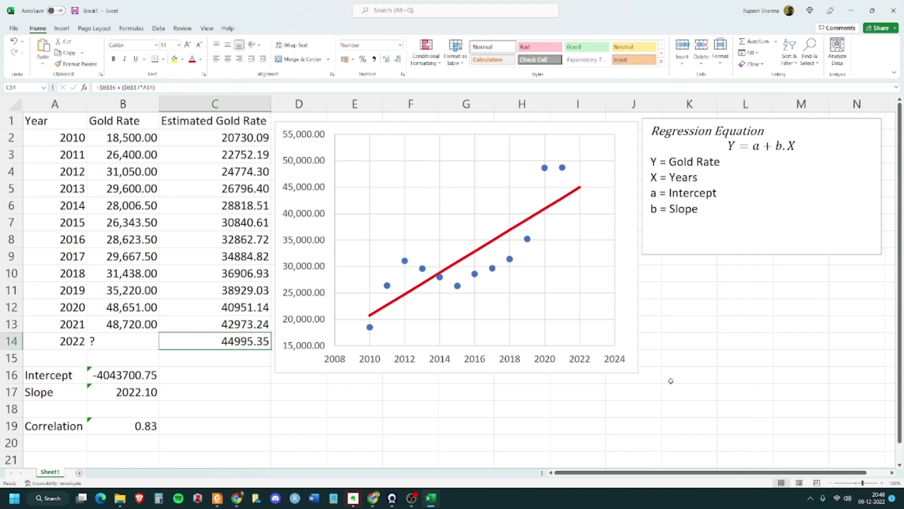
# Add a new worksheet and zoom its view to fit the range A1:Q32.
pyautogui.hotkey('alt', 'Tab')
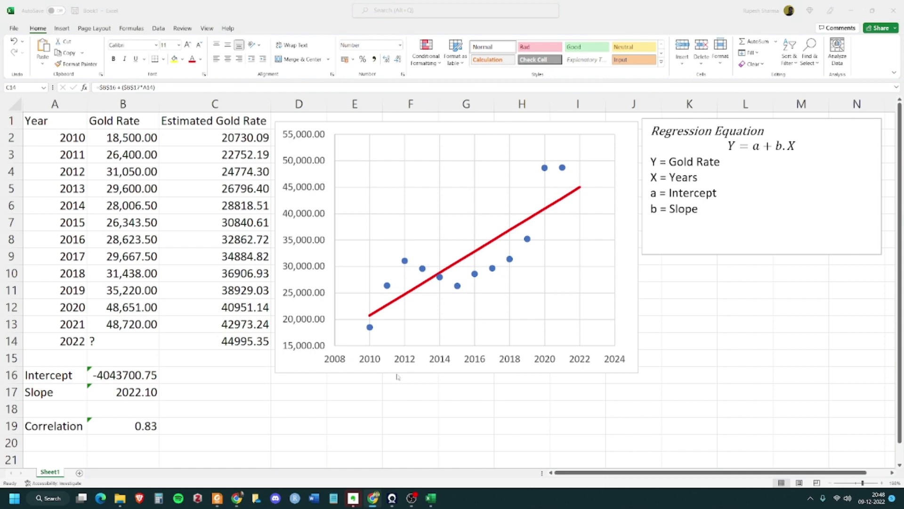
pyautogui.hotkey('alt', 'Tab')
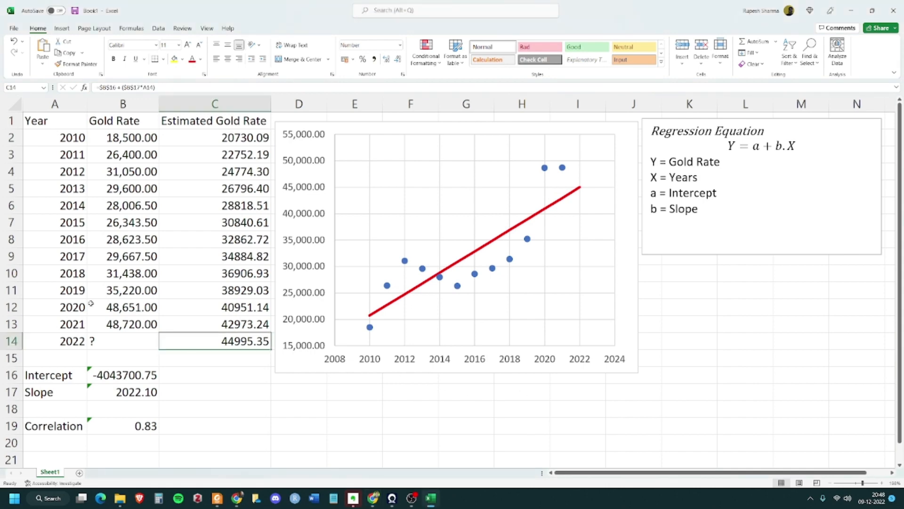
pyautogui.click(79, 472)
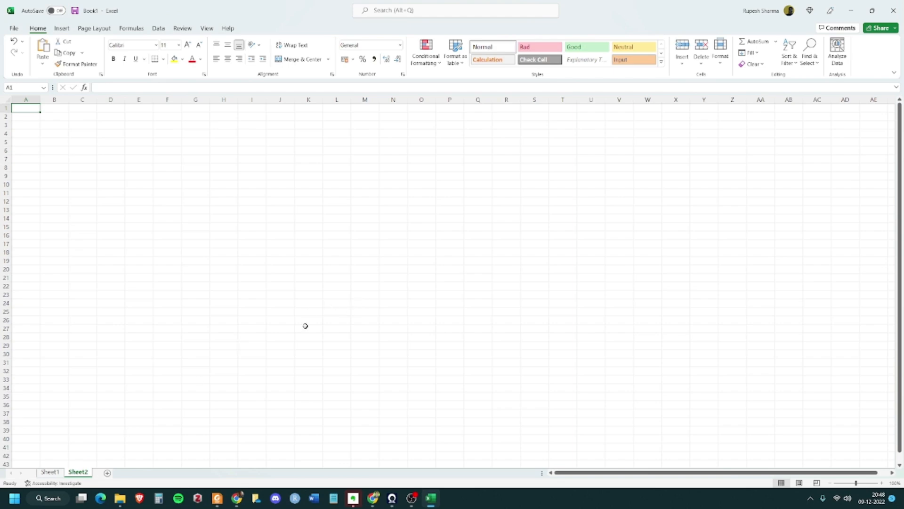
pyautogui.click(184, 194)
pyautogui.click(22, 109)
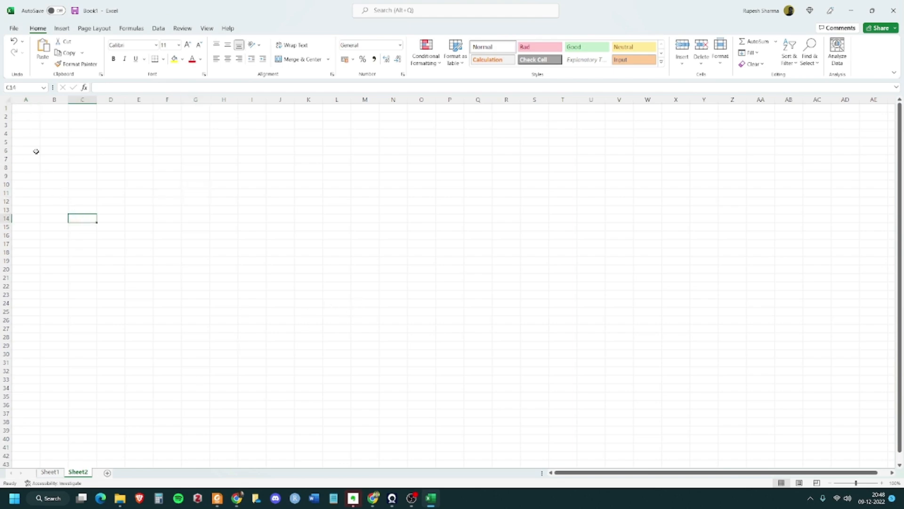
pyautogui.moveTo(34, 107); pyautogui.dragTo(481, 372)
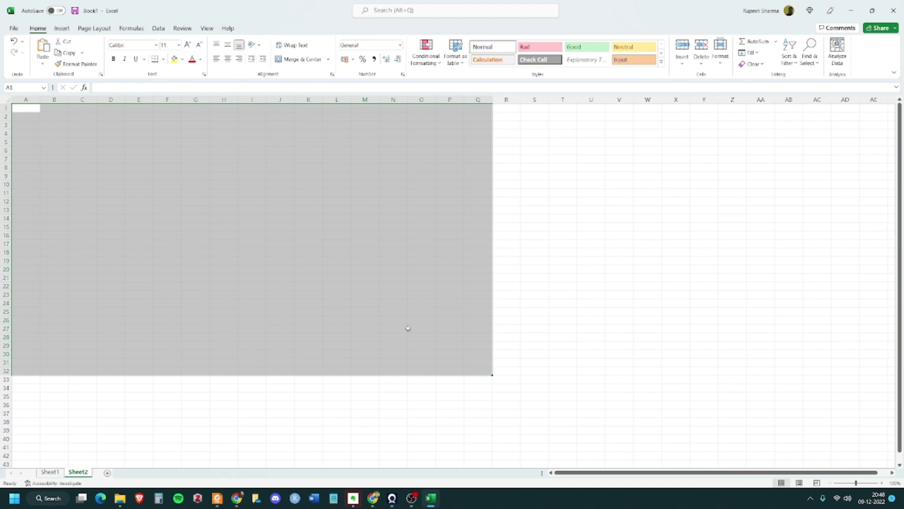
pyautogui.click(206, 28)
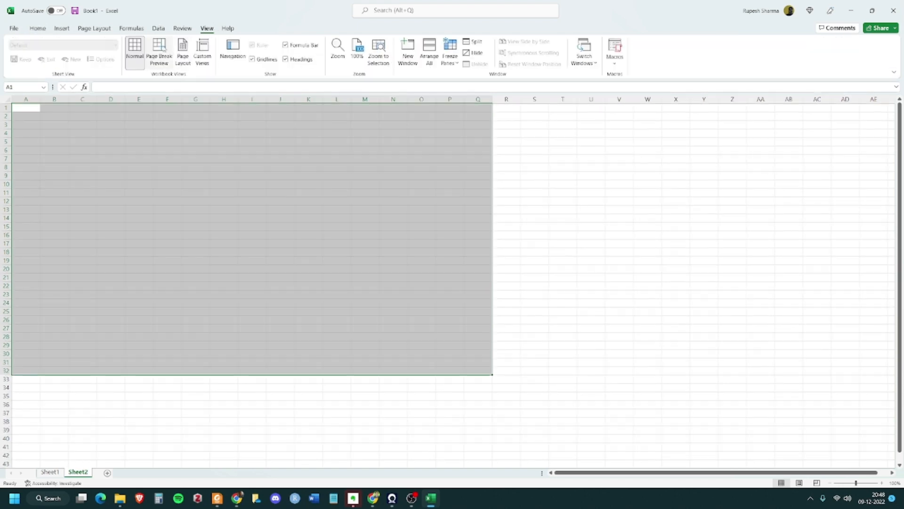
pyautogui.click(378, 52)
pyautogui.click(211, 138)
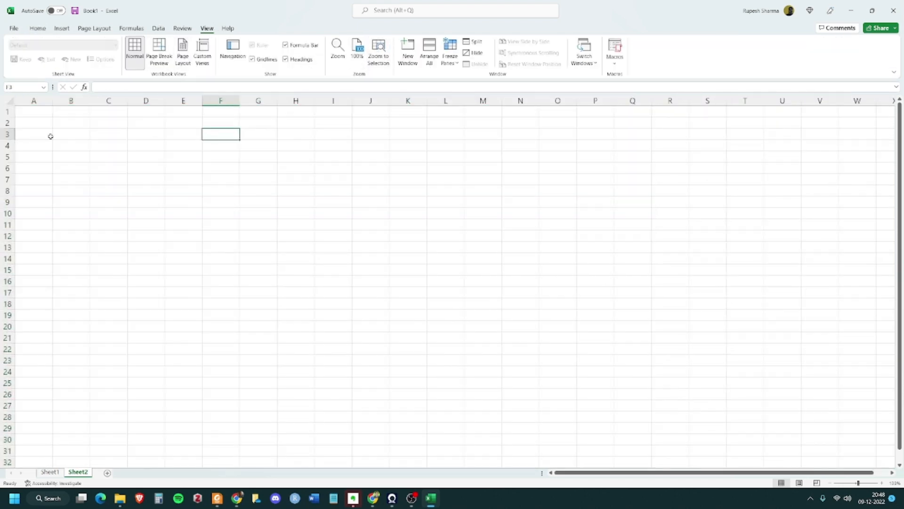
# Enter the heading "Random Numbers:" in cell A1 of the new sheet.
pyautogui.click(35, 110)
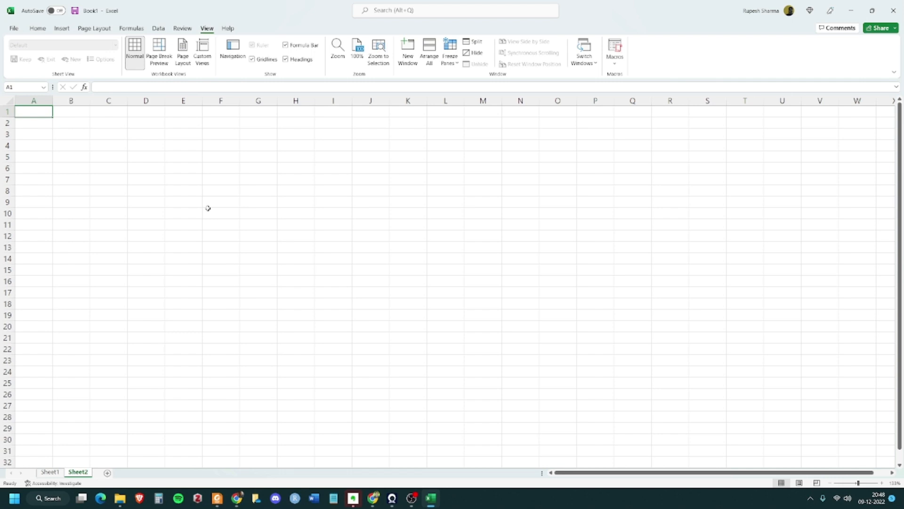
pyautogui.write('R')
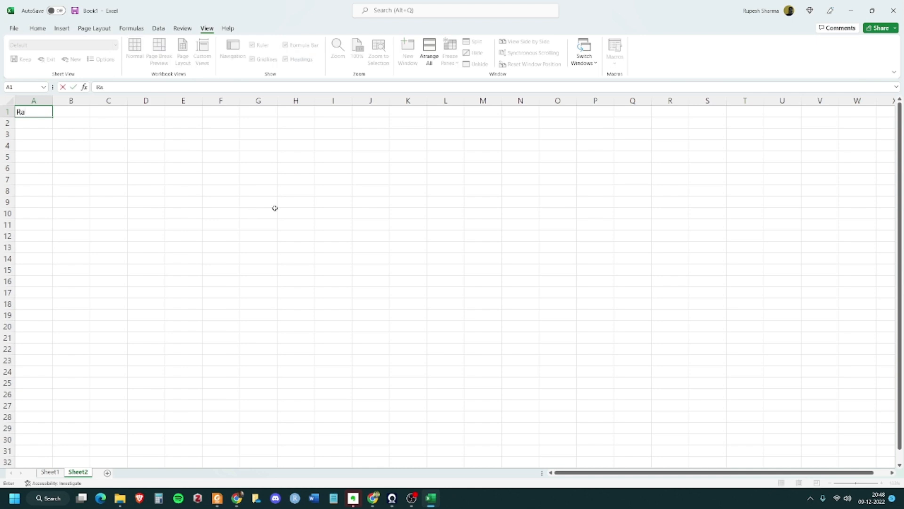
pyautogui.write('andom Numbers:')
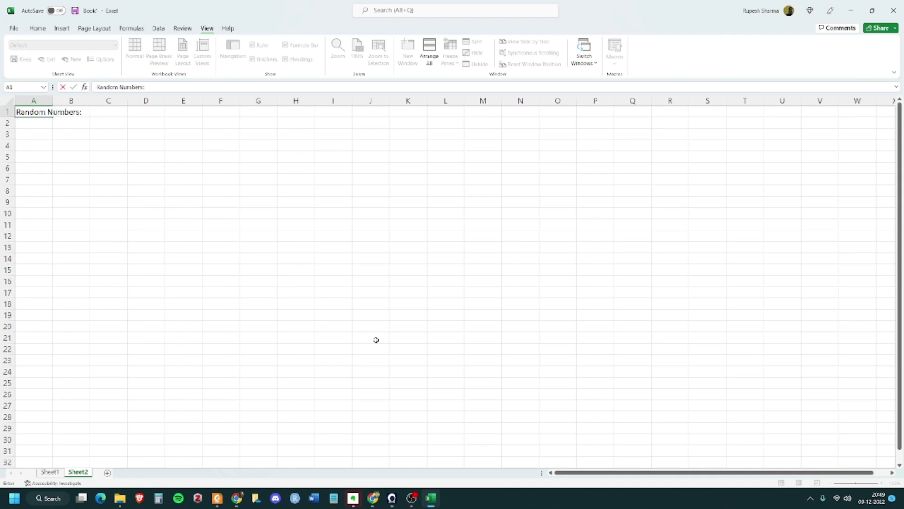
pyautogui.press('Tab')
pyautogui.press('Return')
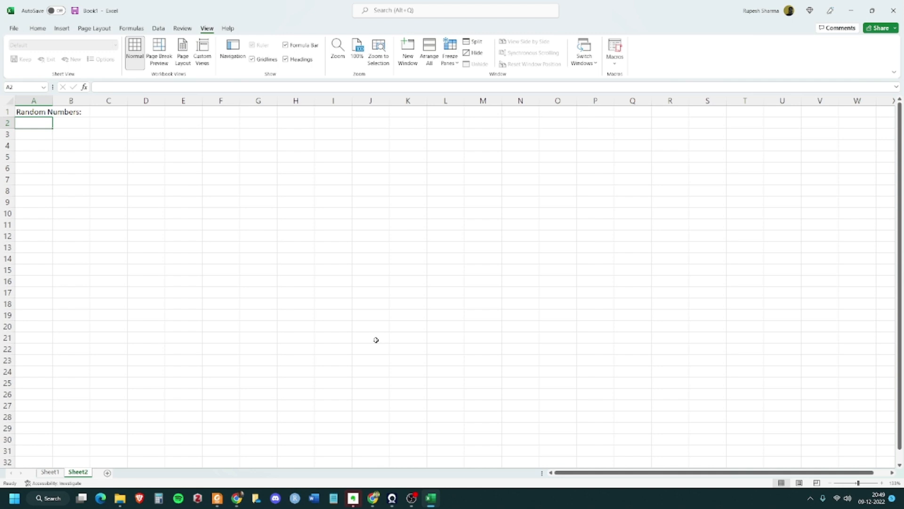
# Enter the formula =RANDBETWEEN(300, 400) in cell A2, dismissing the desktop notification that interrupts the entry.
pyautogui.write('=')
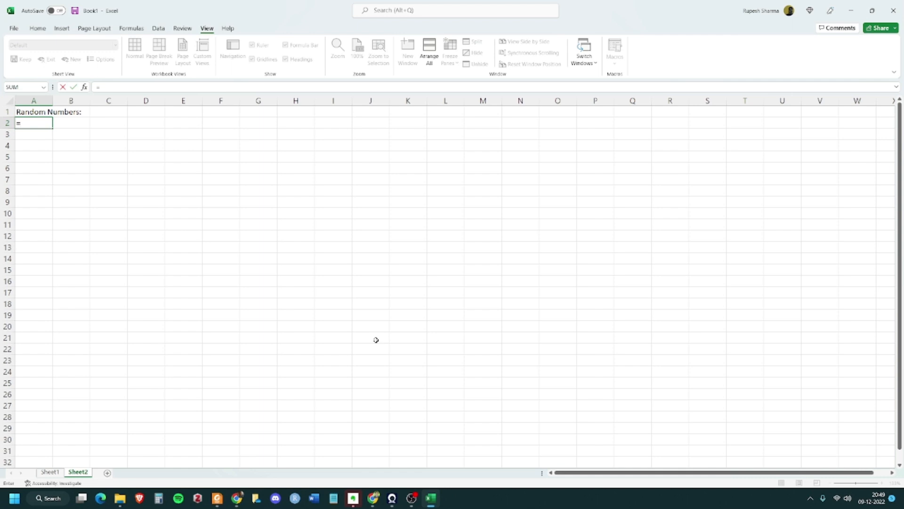
pyautogui.write('ran')
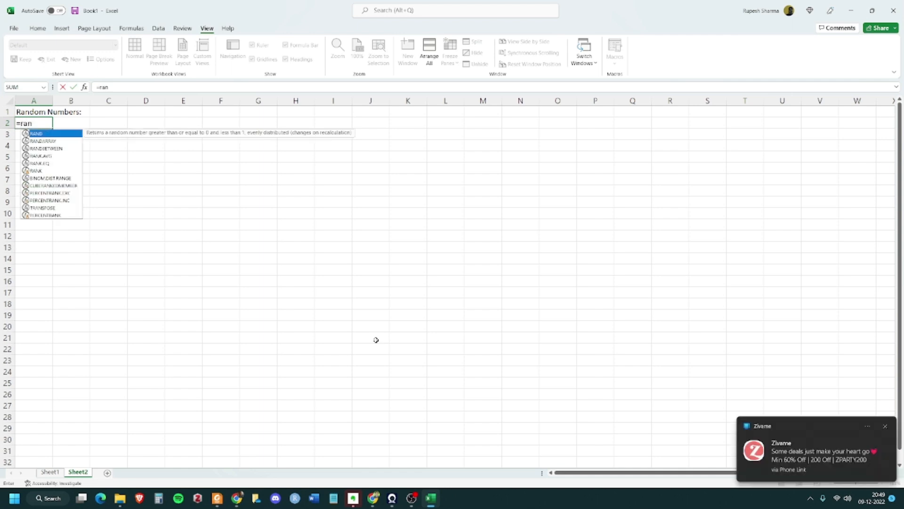
pyautogui.write('d')
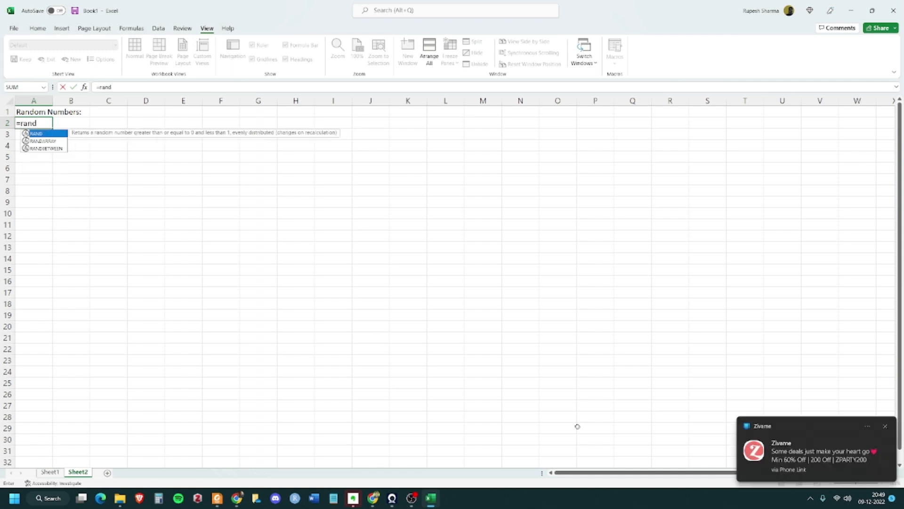
pyautogui.click(885, 426)
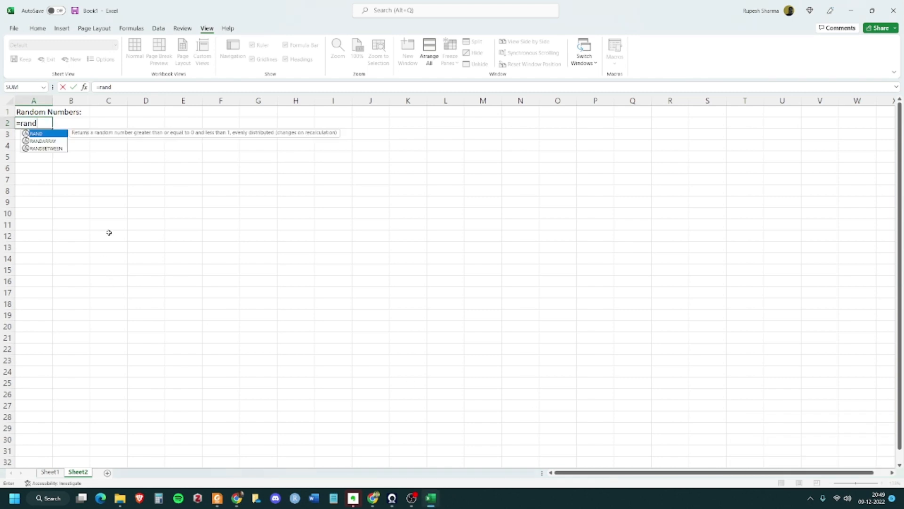
pyautogui.click(810, 498)
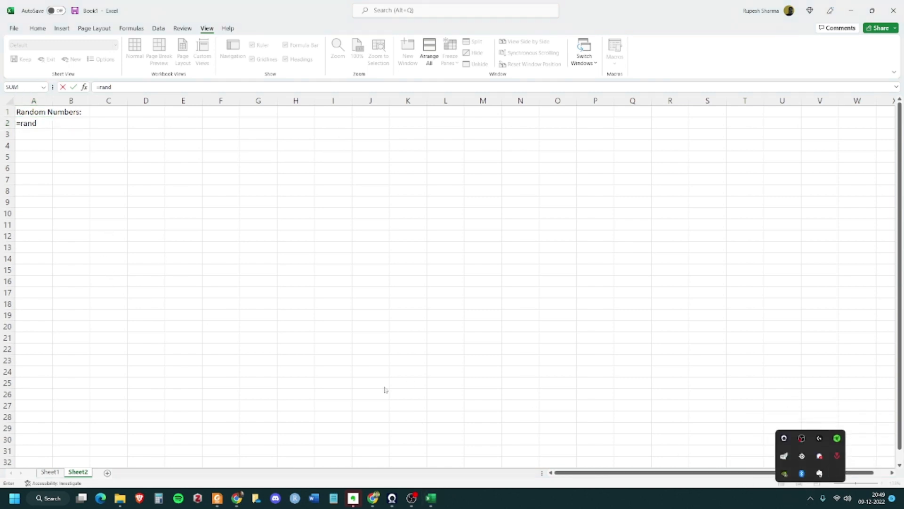
pyautogui.click(44, 123)
pyautogui.click(58, 149)
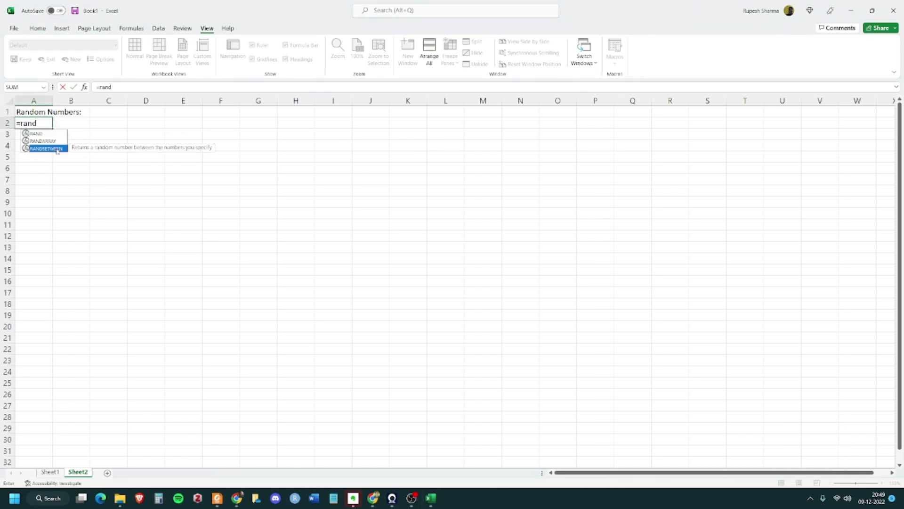
pyautogui.doubleClick(45, 148)
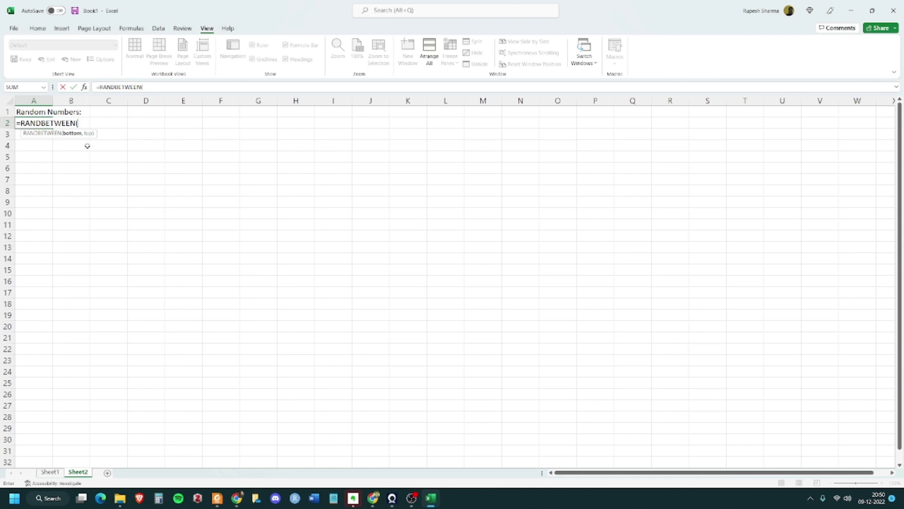
pyautogui.write('300, 400)')
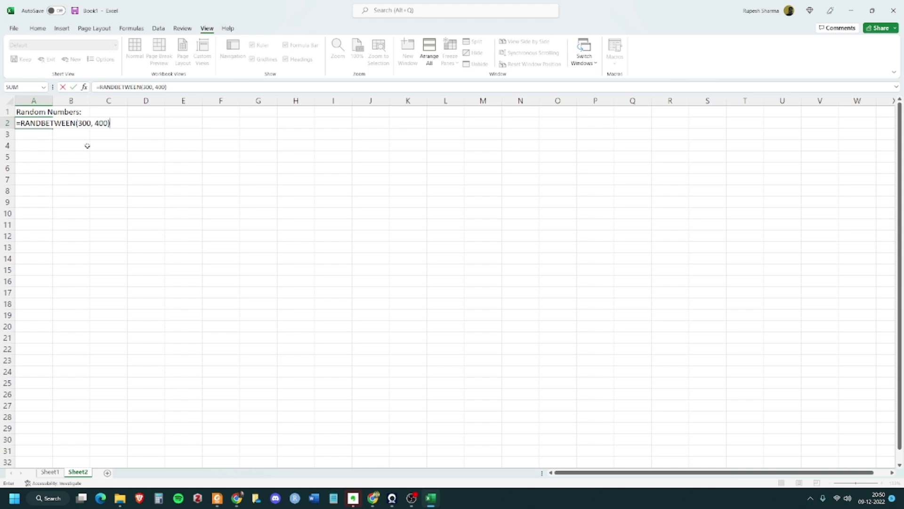
pyautogui.press('Tab')
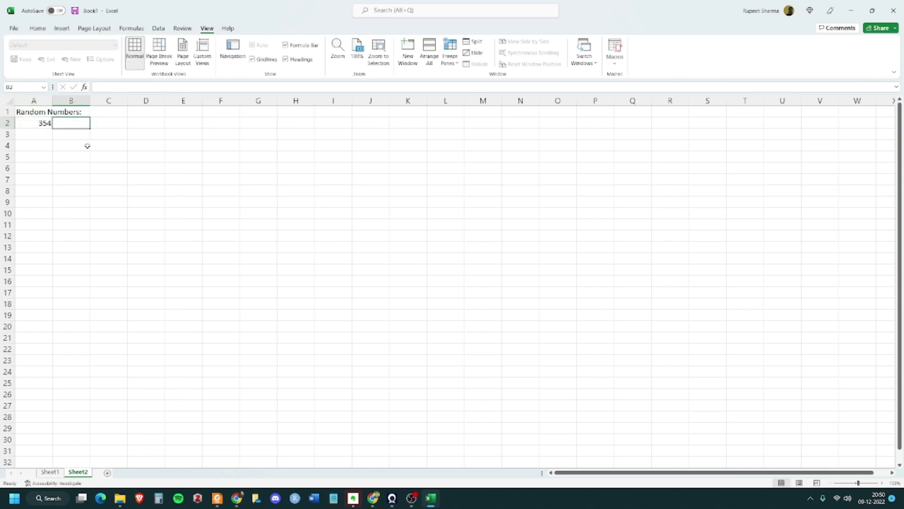
# Fill the RANDBETWEEN formula from A2 across to column E and down to row 11.
pyautogui.click(33, 122)
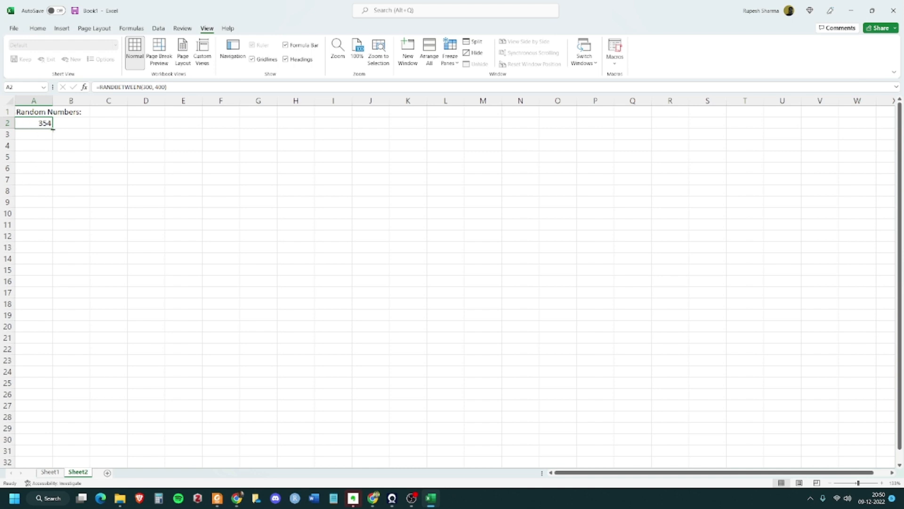
pyautogui.moveTo(52, 128); pyautogui.dragTo(197, 128)
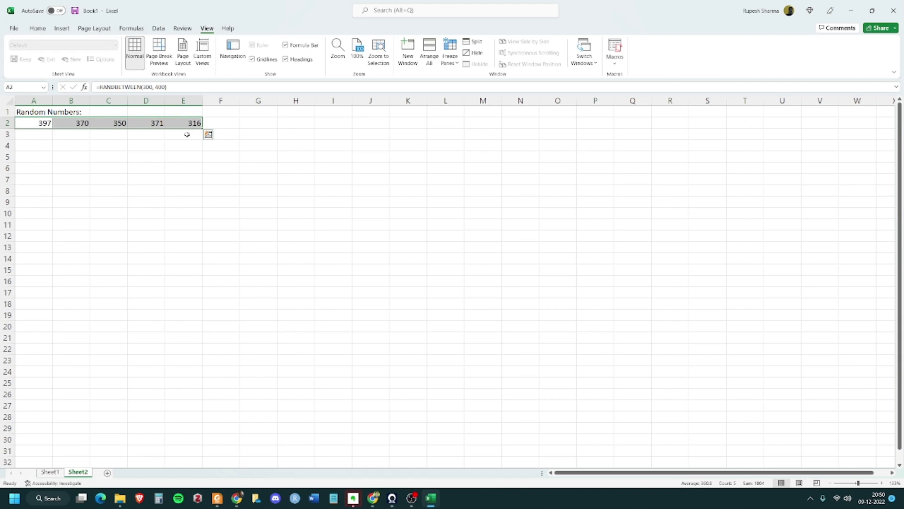
pyautogui.moveTo(202, 130); pyautogui.dragTo(194, 227)
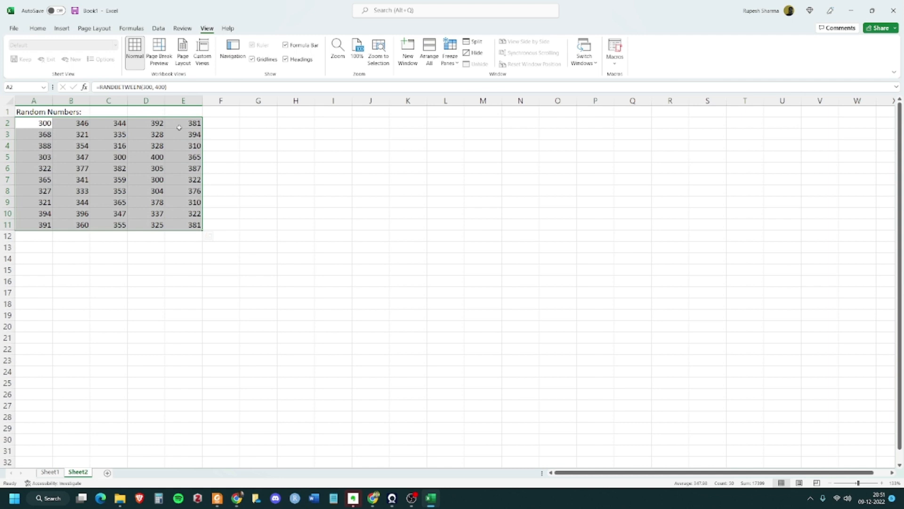
pyautogui.click(178, 243)
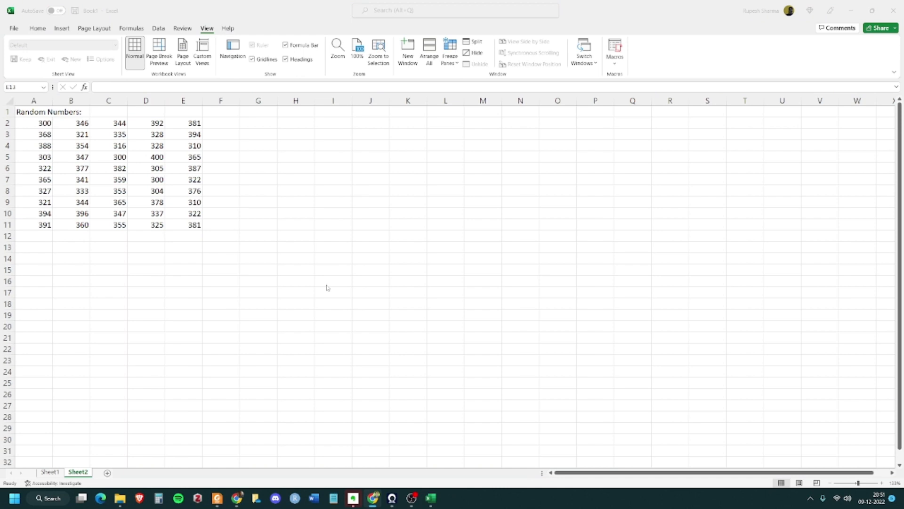
# Undo both fills of the RANDBETWEEN formula, leaving it only in A2.
pyautogui.hotkey('alt', 'Tab')
pyautogui.hotkey('ctrl', 'z')
pyautogui.hotkey('ctrl', 'z')
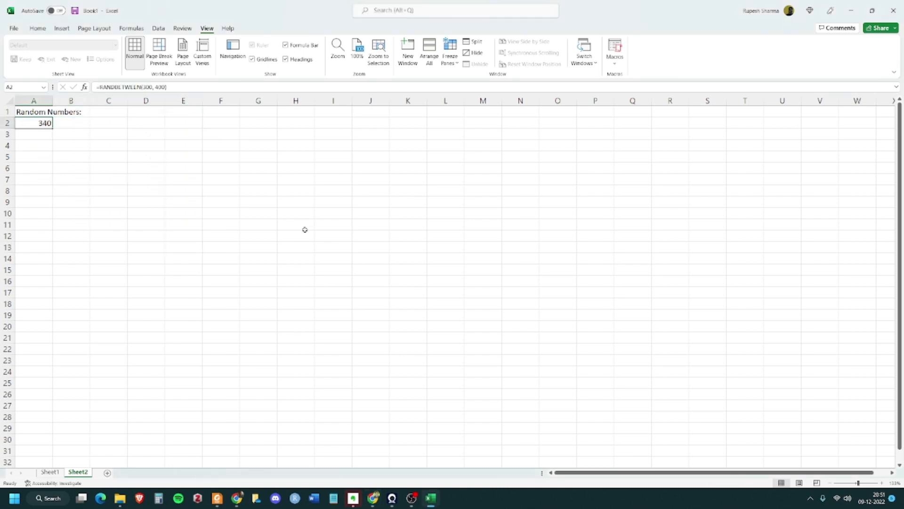
# Review the arguments of the RANDBETWEEN formula in A2 and leave the cell without editing it.
pyautogui.click(33, 124)
pyautogui.doubleClick(43, 124)
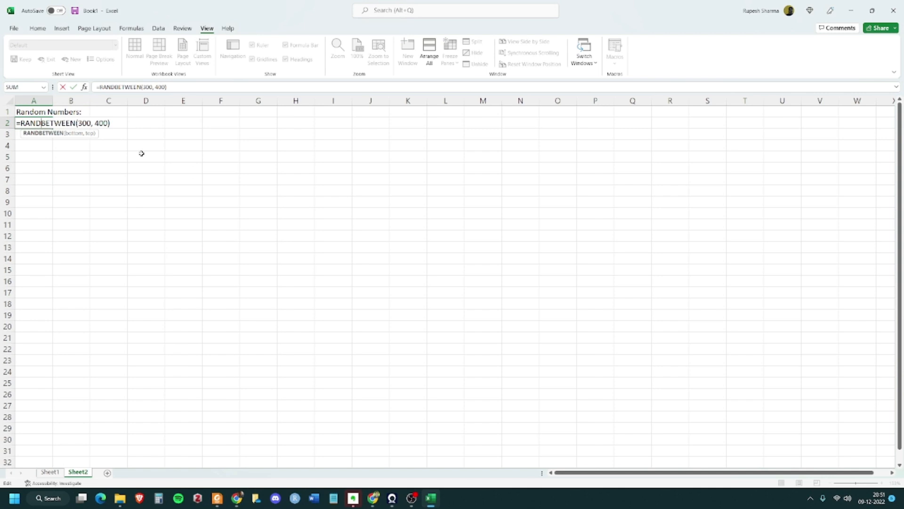
pyautogui.press('Tab')
pyautogui.click(46, 135)
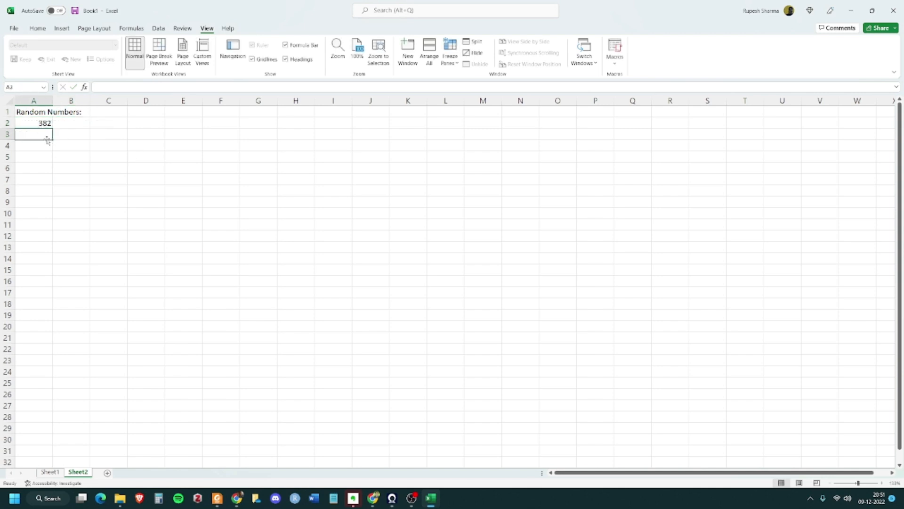
# Fill the RANDBETWEEN formula from A2 across to E2.
pyautogui.click(42, 122)
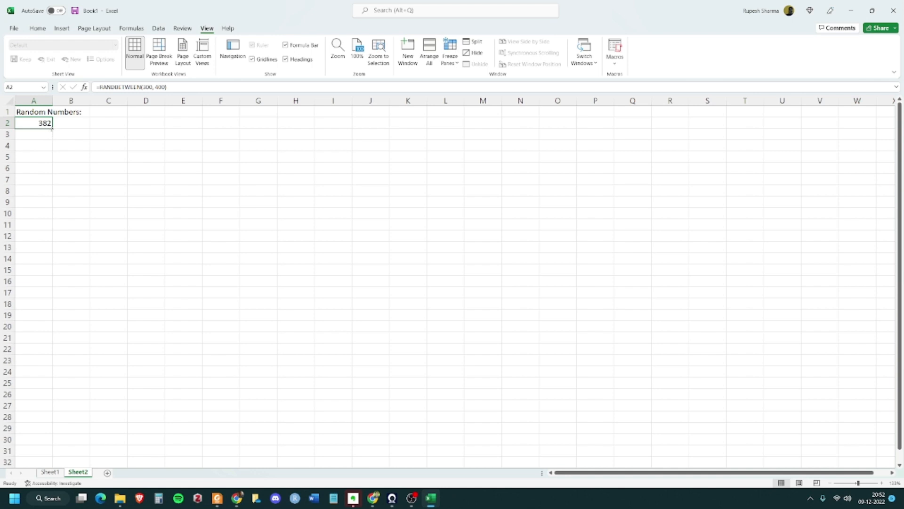
pyautogui.moveTo(52, 129); pyautogui.dragTo(199, 130)
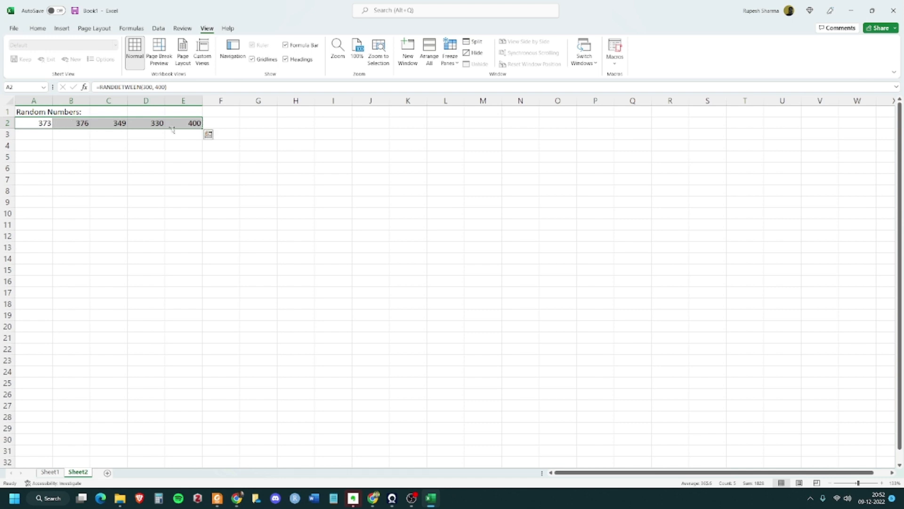
# Fill the RANDBETWEEN(300, 400) formulas from A2:E2 down through row 11.
pyautogui.moveTo(203, 128); pyautogui.dragTo(203, 228)
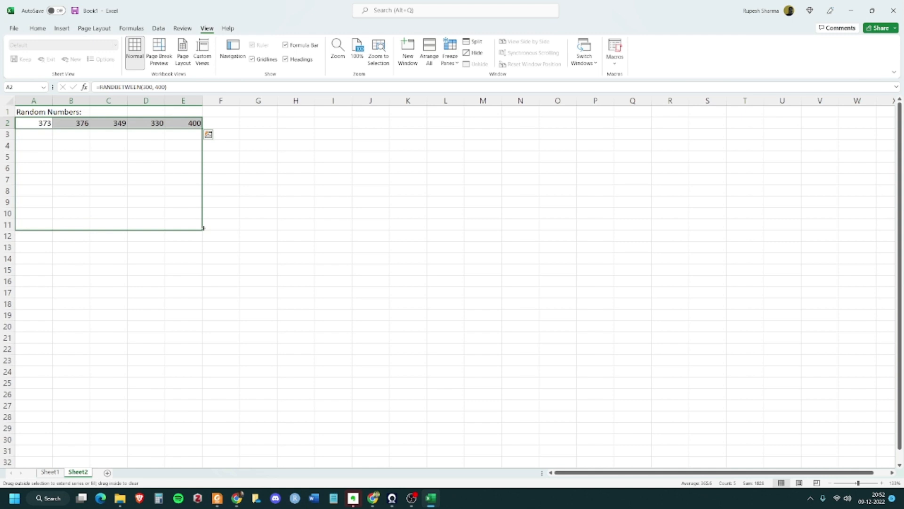
pyautogui.moveTo(204, 228); pyautogui.dragTo(203, 228)
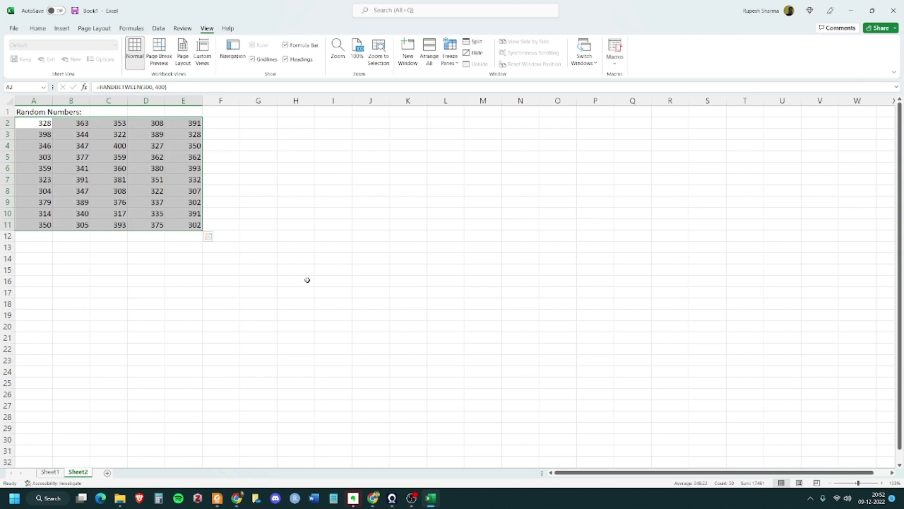
pyautogui.click(321, 206)
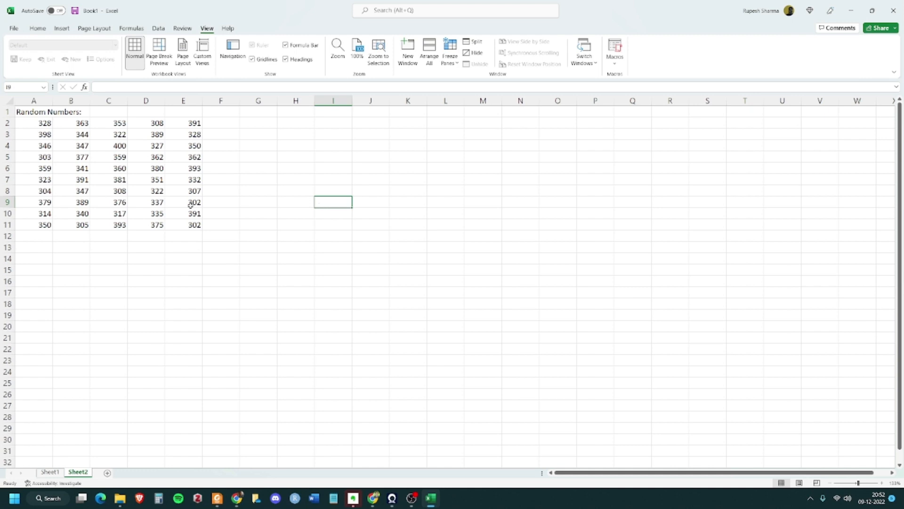
# Inspect the formulas in cells A2 and E11, re-entering E11 to recalculate the random numbers.
pyautogui.click(40, 123)
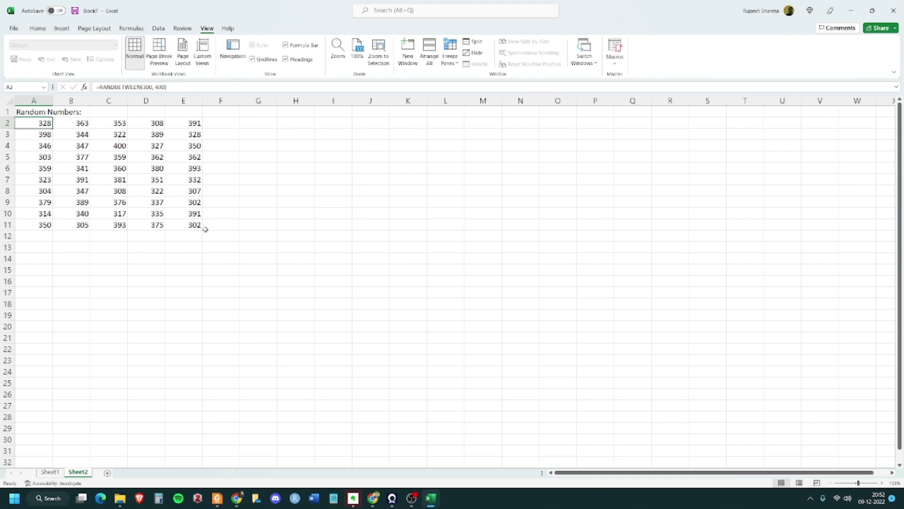
pyautogui.click(333, 193)
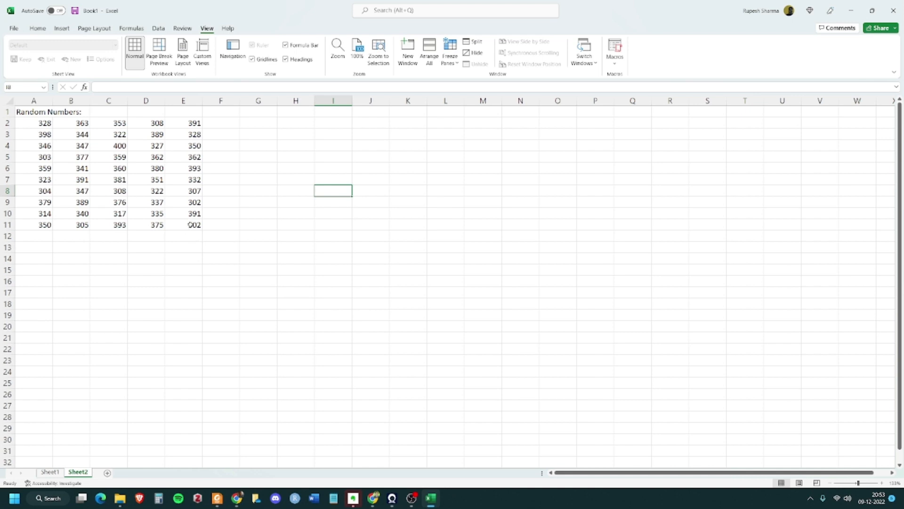
pyautogui.doubleClick(189, 225)
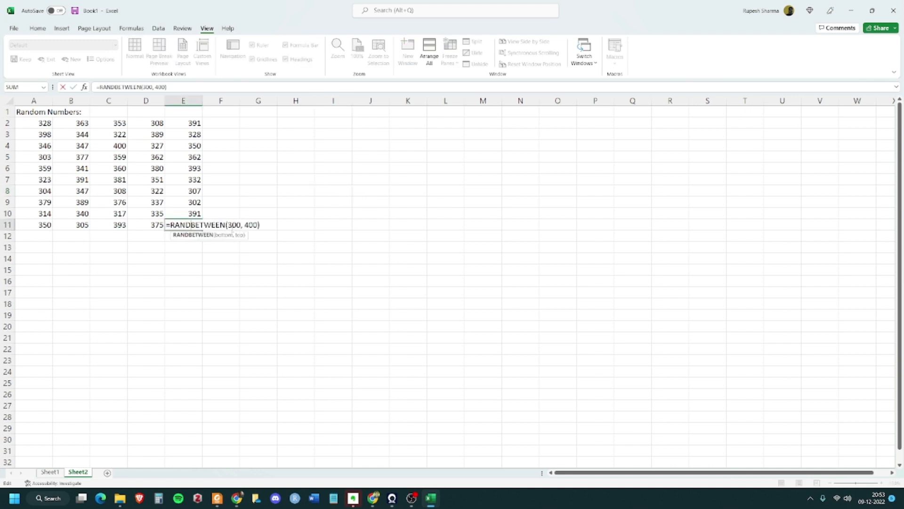
pyautogui.click(231, 228)
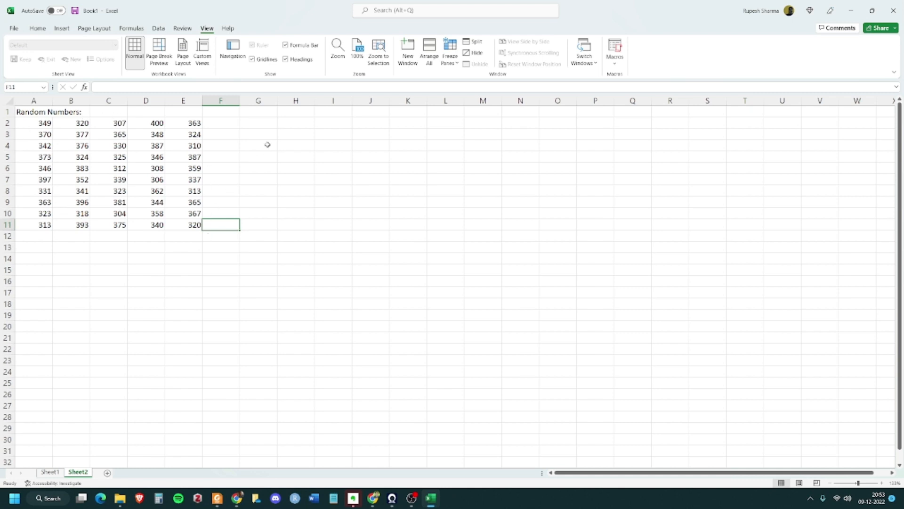
# Enter the heading "Fixed Numbers" in cell G1.
pyautogui.click(262, 113)
pyautogui.write('F')
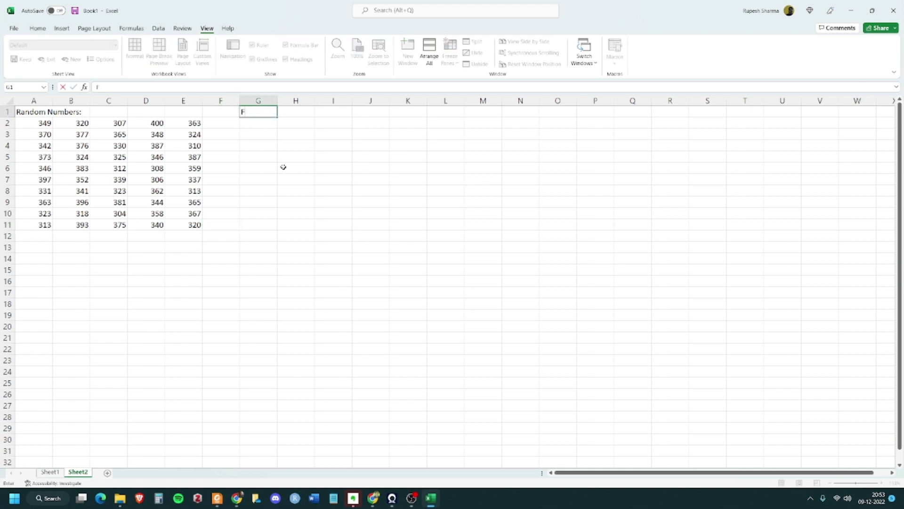
pyautogui.write('ixed Numbers')
pyautogui.press('Tab')
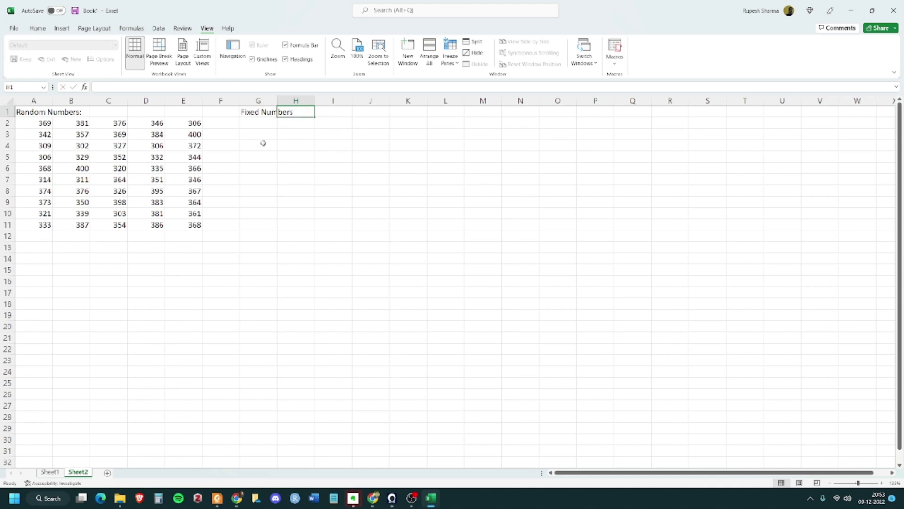
# Copy the random number range A2:E11.
pyautogui.moveTo(28, 124); pyautogui.dragTo(194, 226)
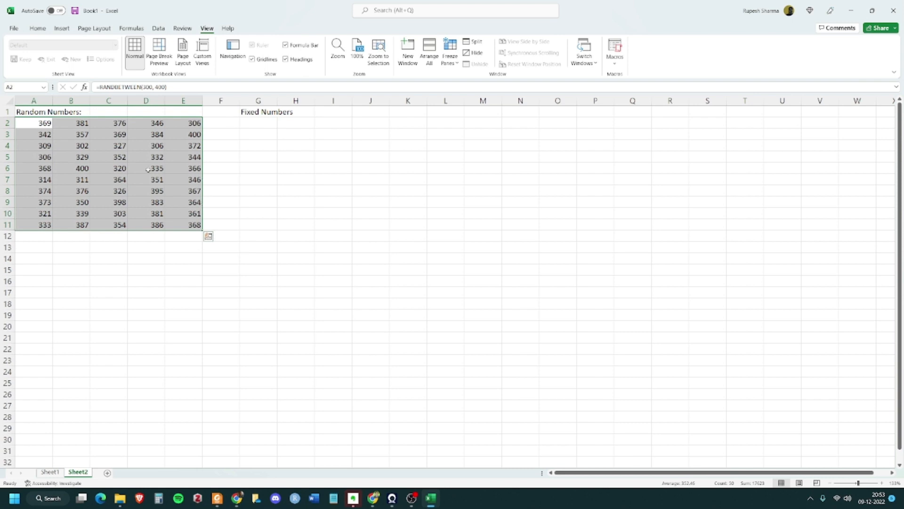
pyautogui.rightClick(151, 136)
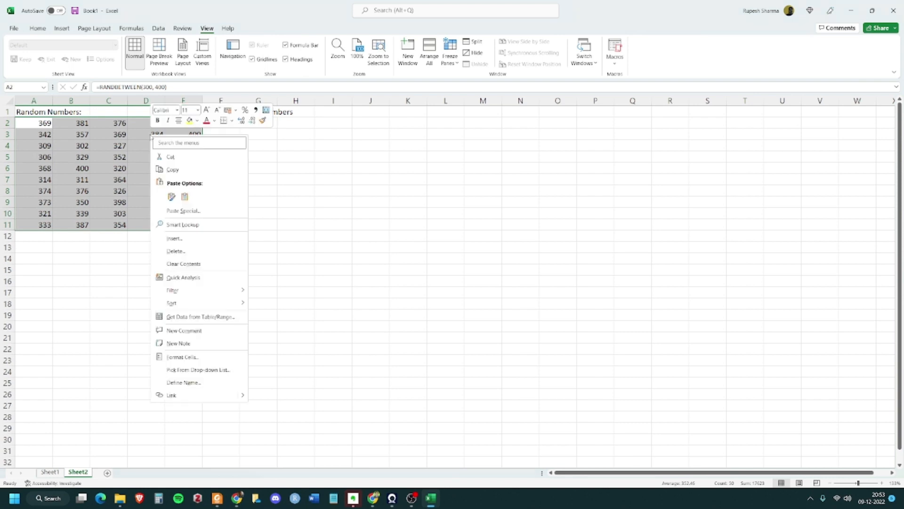
pyautogui.click(182, 170)
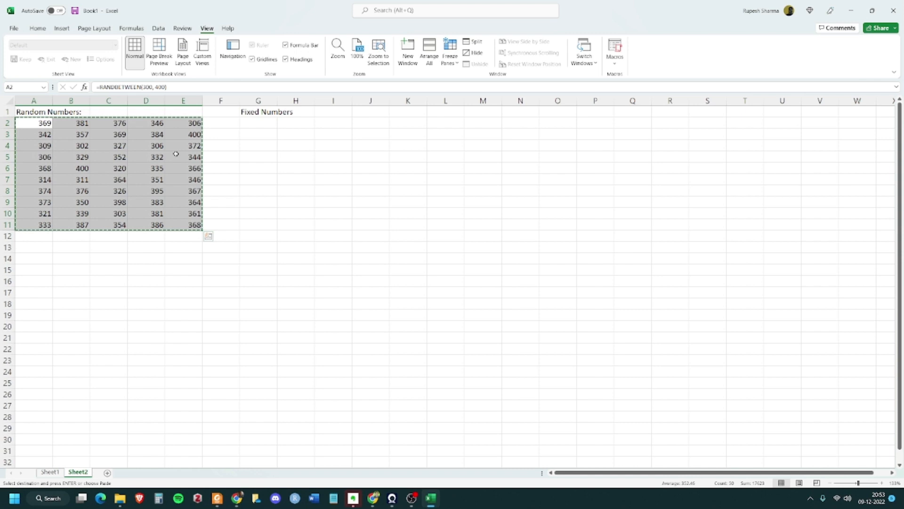
# Paste the copied random numbers as values only, starting at cell G2 below the Fixed Numbers heading.
pyautogui.click(260, 124)
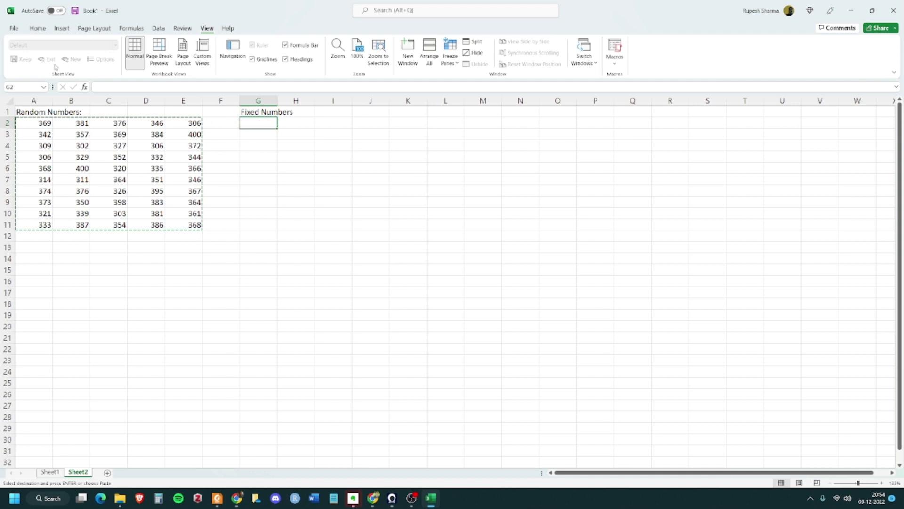
pyautogui.click(38, 28)
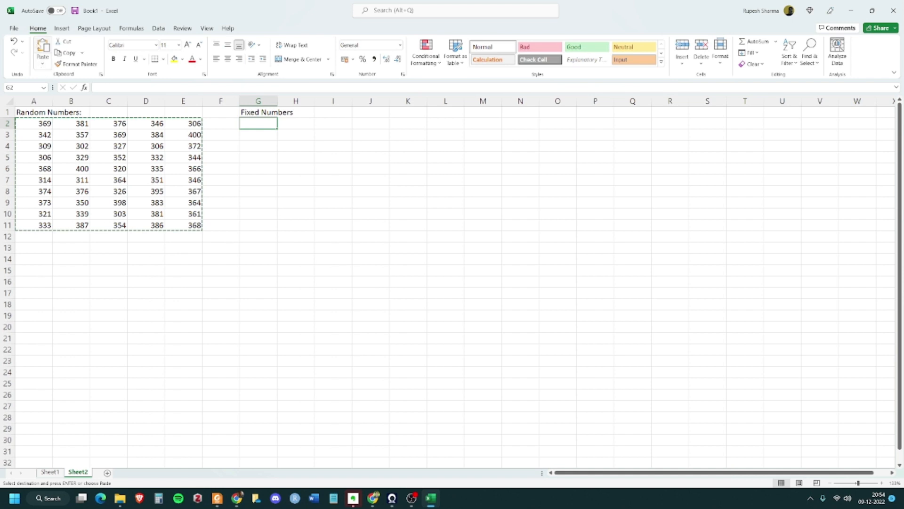
pyautogui.click(42, 65)
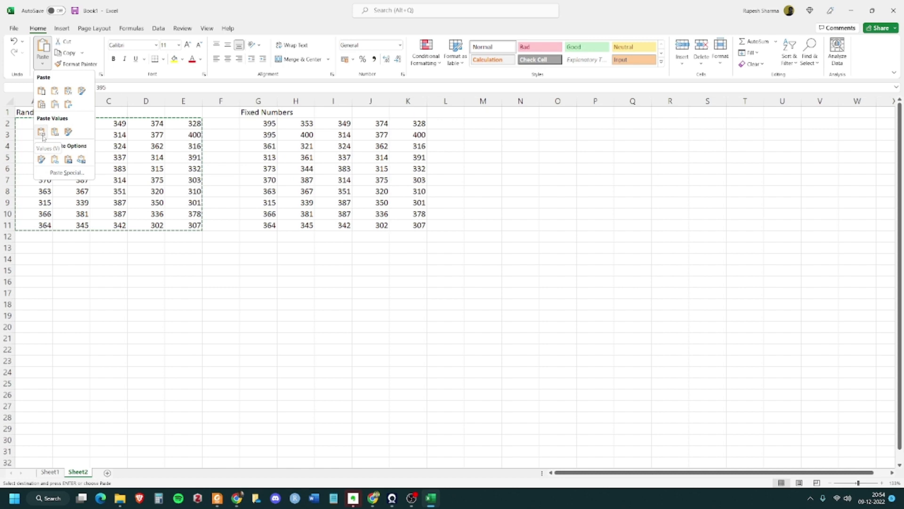
pyautogui.click(41, 133)
pyautogui.click(304, 258)
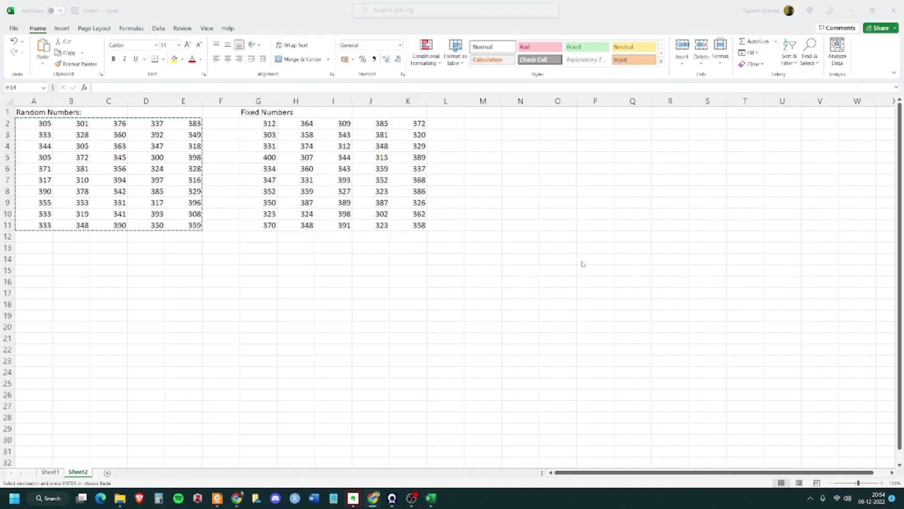
# Re-enter the formula in cell E11 to recalculate the random table and compare it with the pasted values.
pyautogui.doubleClick(185, 225)
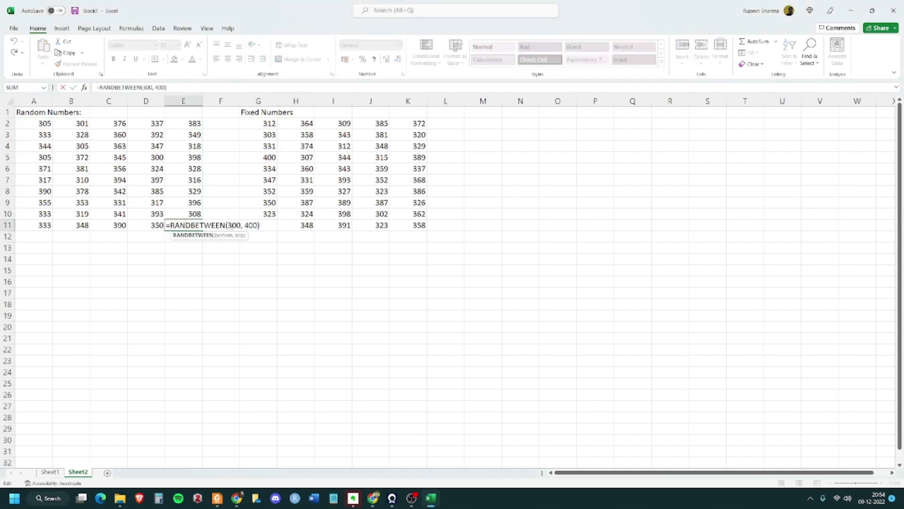
pyautogui.click(231, 227)
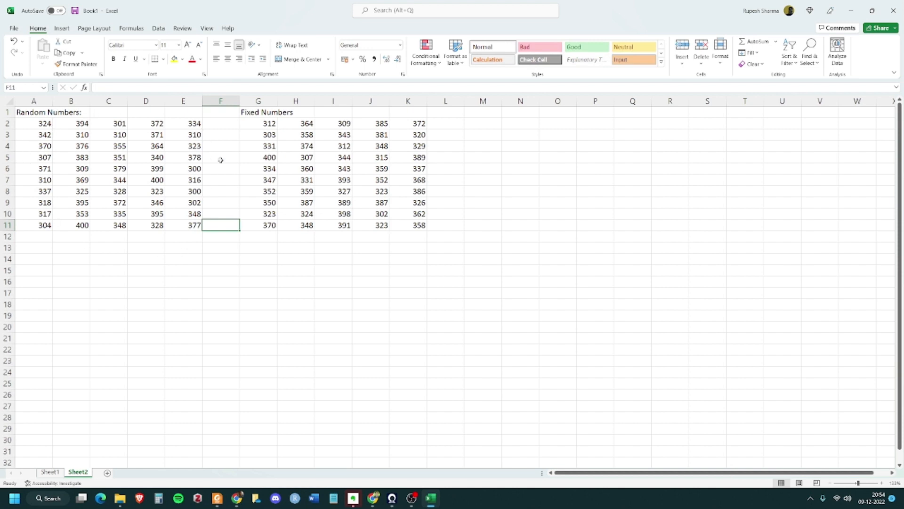
pyautogui.click(405, 265)
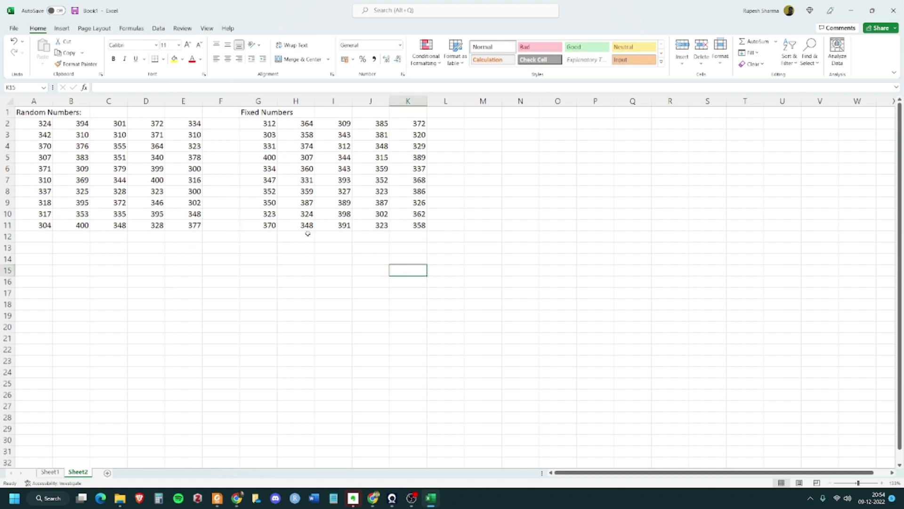
# Examine the content of cell H2 in the Fixed Numbers block to check whether it holds a formula.
pyautogui.click(265, 112)
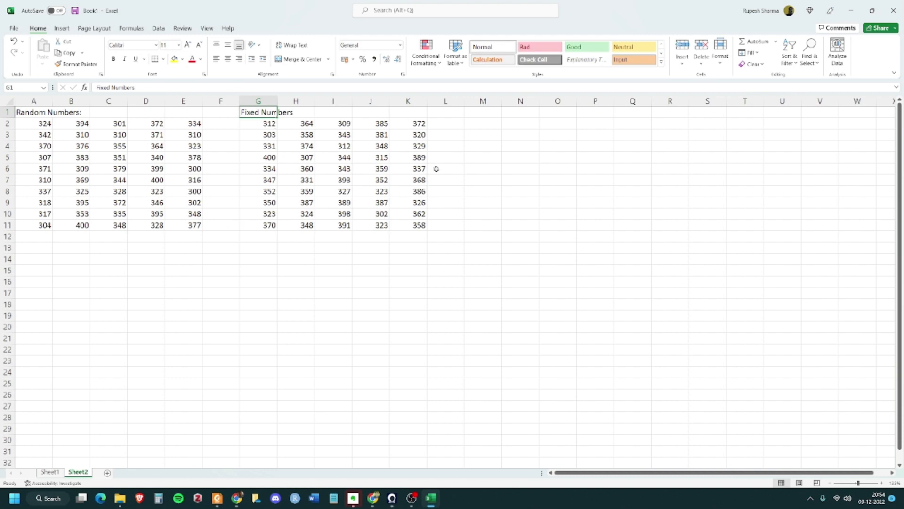
pyautogui.click(299, 123)
pyautogui.click(107, 88)
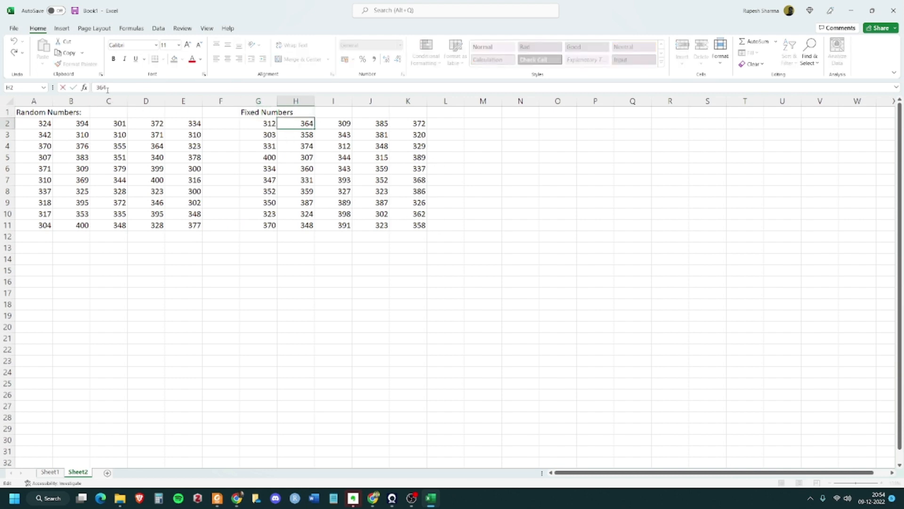
pyautogui.doubleClick(301, 123)
pyautogui.click(301, 124)
pyautogui.press('Tab')
pyautogui.click(302, 281)
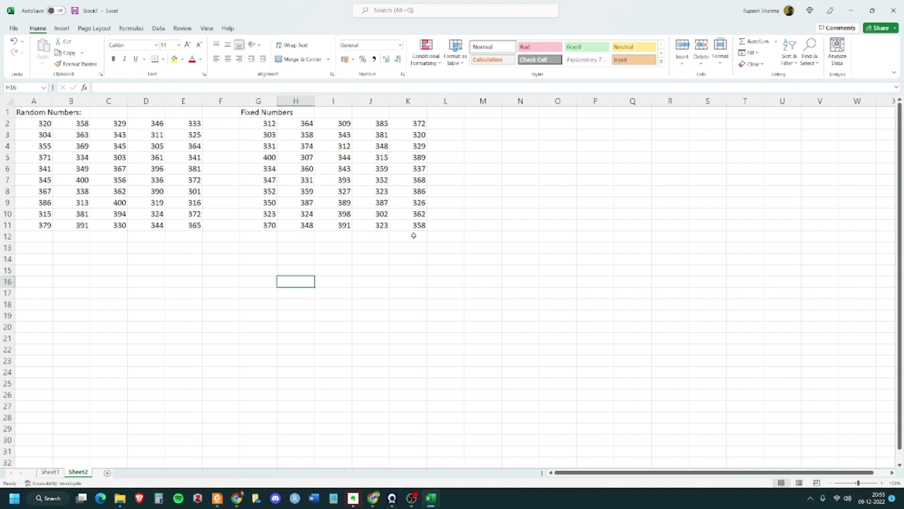
# Undo the last edits, including the pasted values in G2:K11.
pyautogui.hotkey('ctrl', 'z')
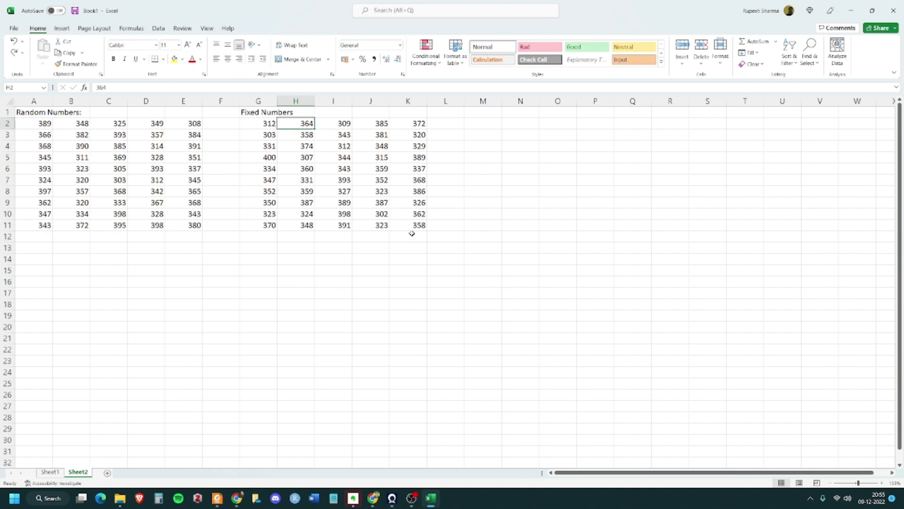
pyautogui.hotkey('ctrl', 'z')
pyautogui.hotkey('ctrl', 'z')
pyautogui.click(342, 280)
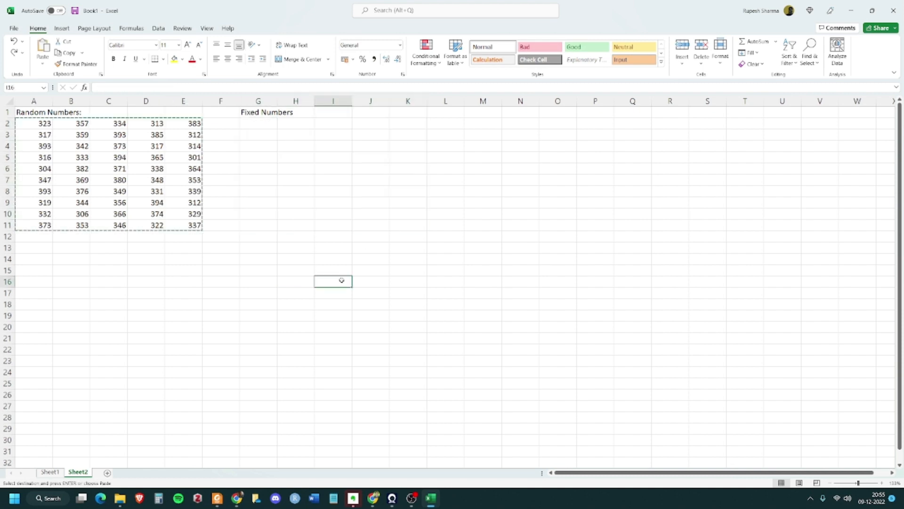
# Paste the copied range A2:E11 as values only, starting at cell G2.
pyautogui.moveTo(31, 123); pyautogui.dragTo(190, 225)
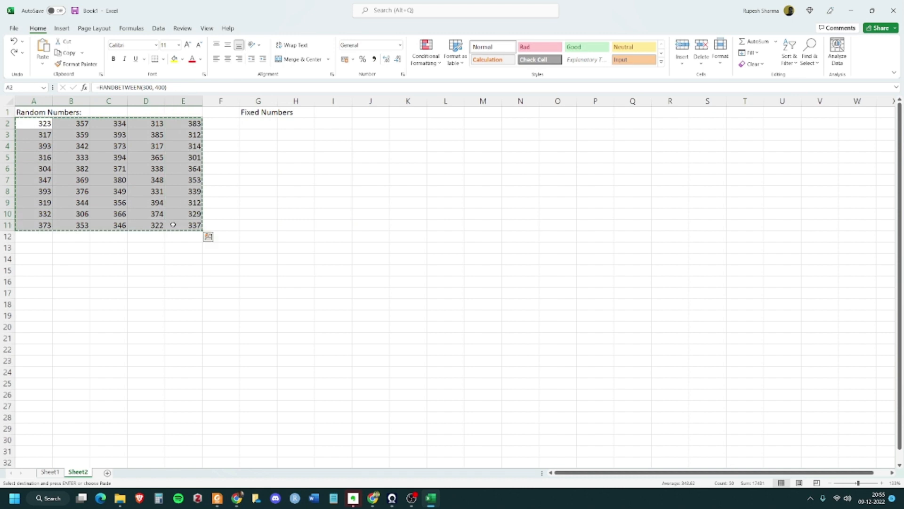
pyautogui.click(259, 123)
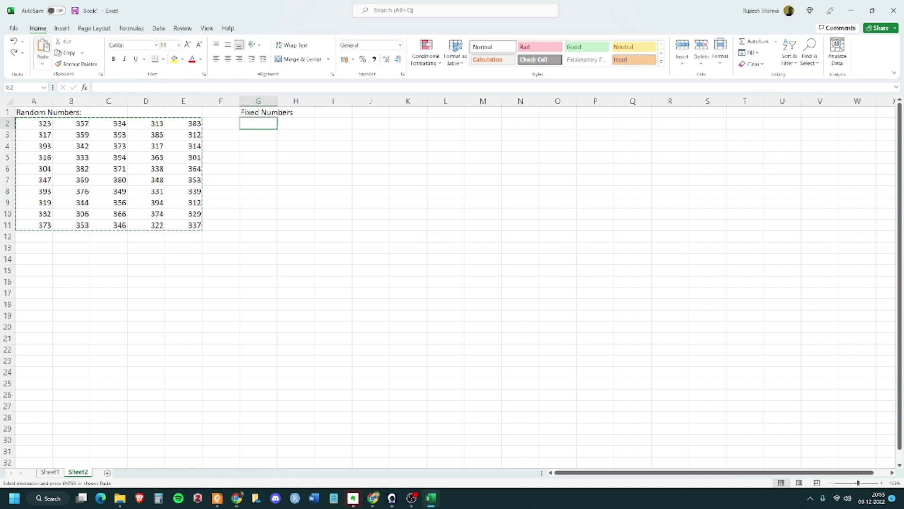
pyautogui.click(43, 65)
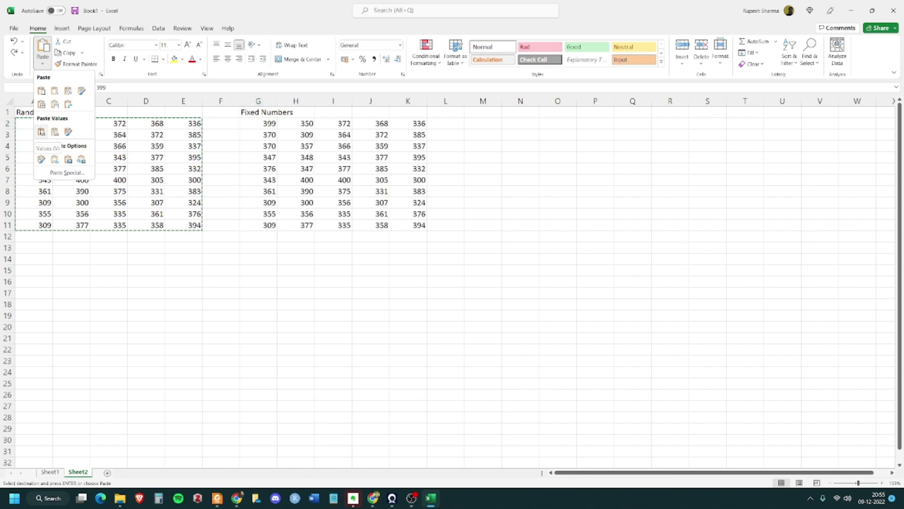
pyautogui.click(41, 132)
pyautogui.click(330, 270)
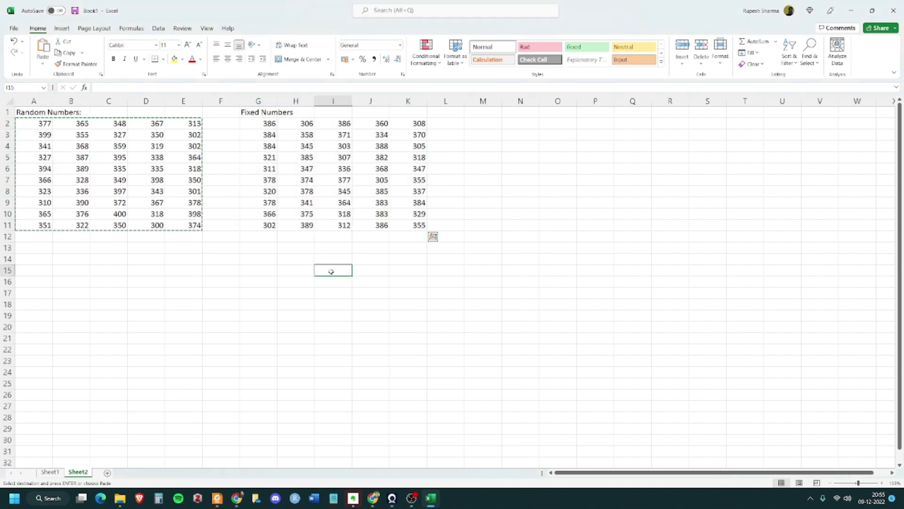
# Check the contents of cells G2 and J11, re-enter G2 to recalculate, and review the Fixed Numbers block G1:K11.
pyautogui.click(263, 123)
pyautogui.click(371, 224)
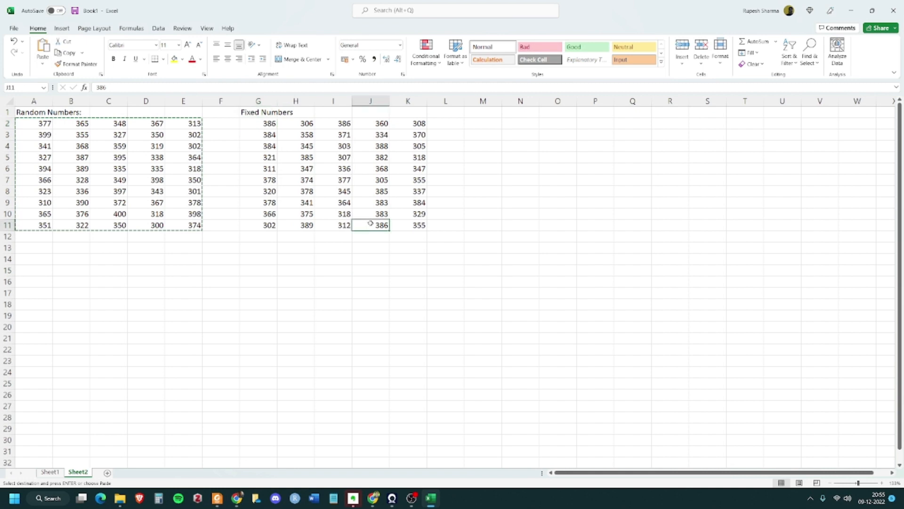
pyautogui.doubleClick(265, 123)
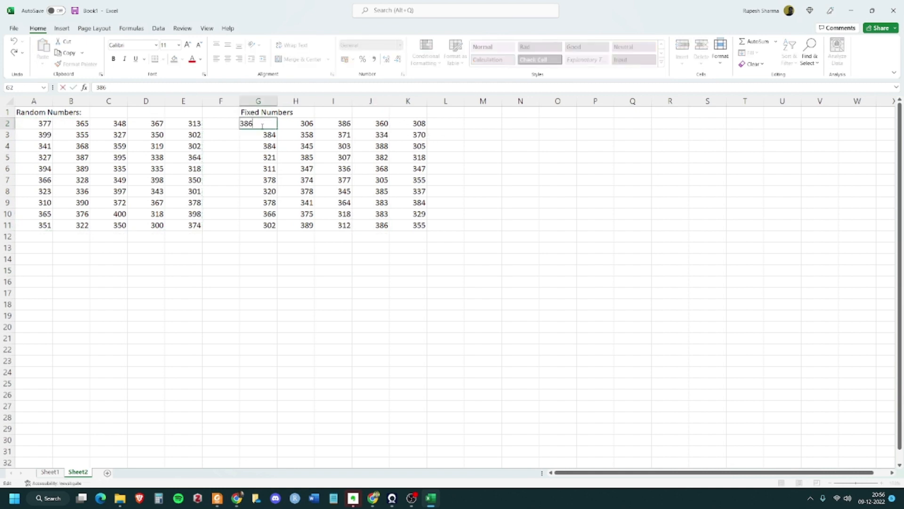
pyautogui.press('Tab')
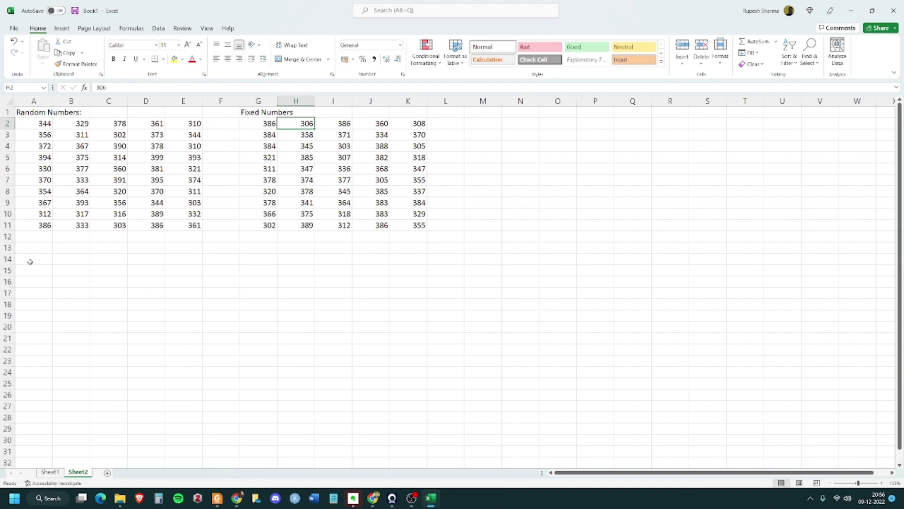
pyautogui.click(55, 248)
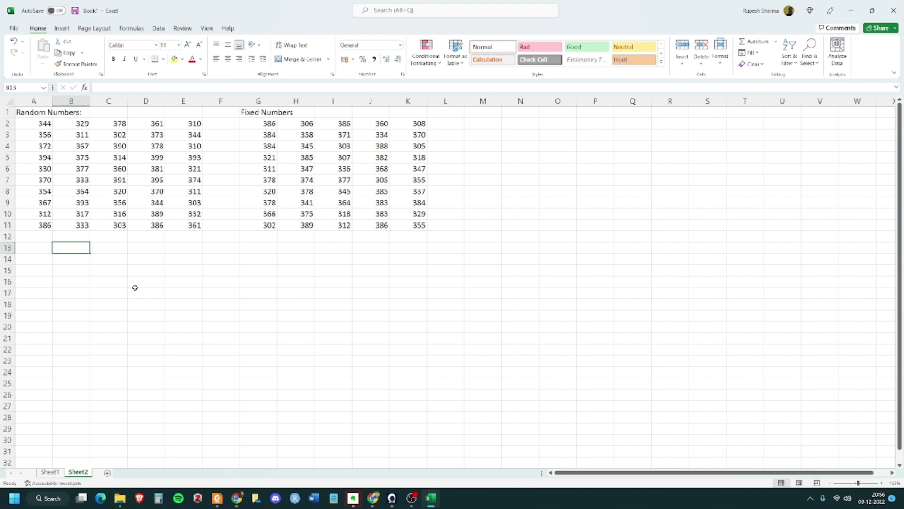
pyautogui.moveTo(263, 114)
pyautogui.mouseDown()
pyautogui.moveTo(386, 179)
pyautogui.moveTo(410, 225)
pyautogui.mouseUp()
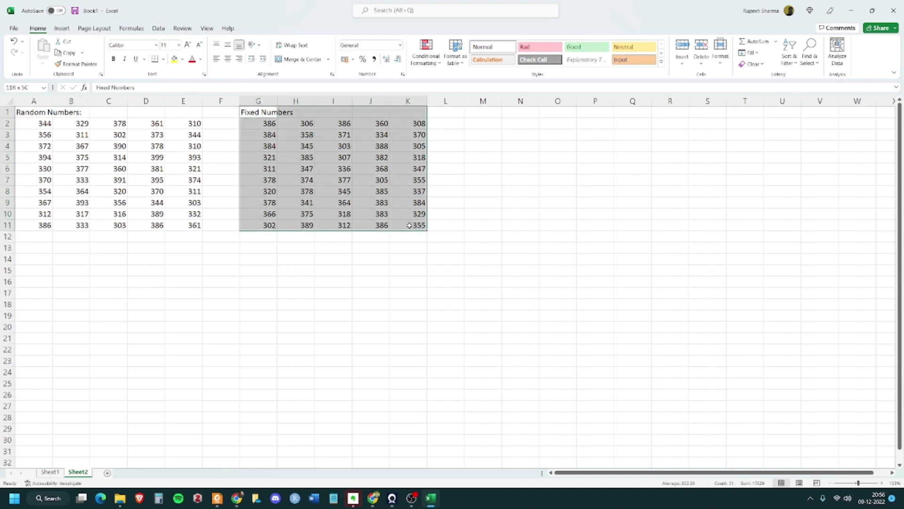
pyautogui.click(236, 293)
# Enter the headers Class Start in B13 and Class End in C13, and fit column B's width to its content.
pyautogui.click(77, 251)
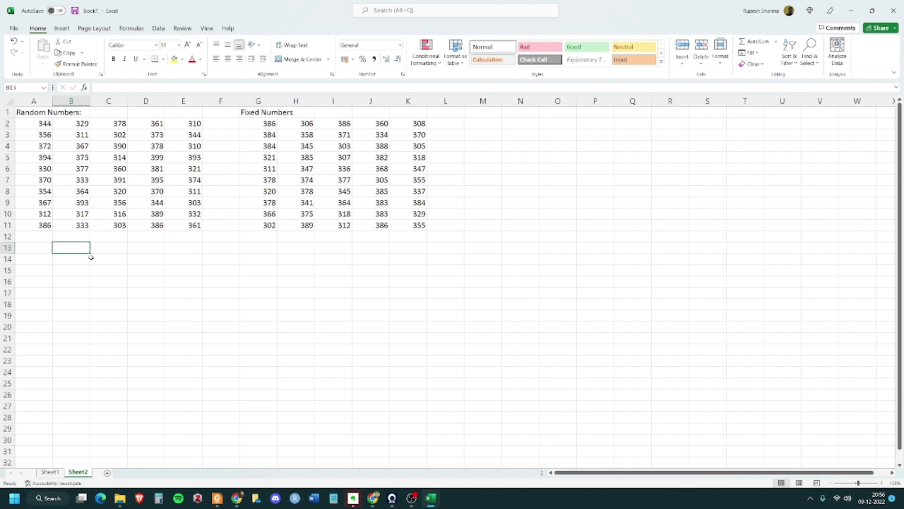
pyautogui.write('C')
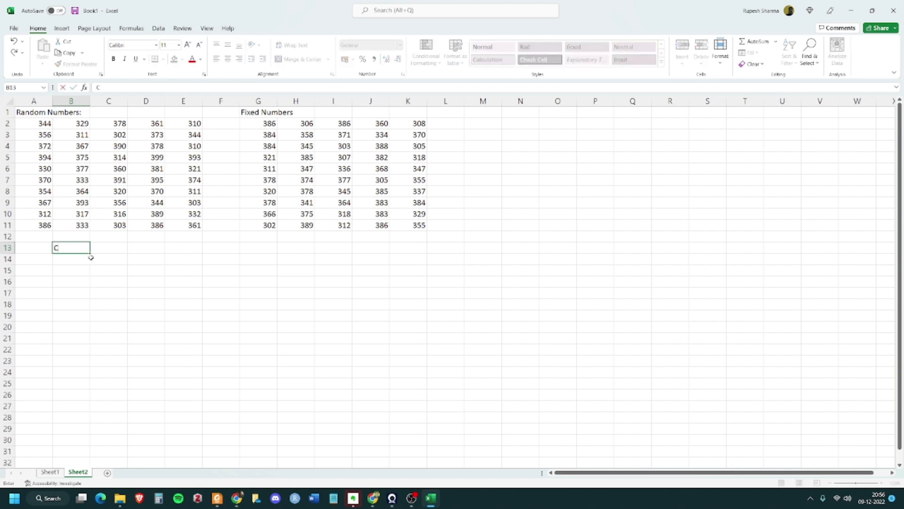
pyautogui.write('lass Start')
pyautogui.press('Tab')
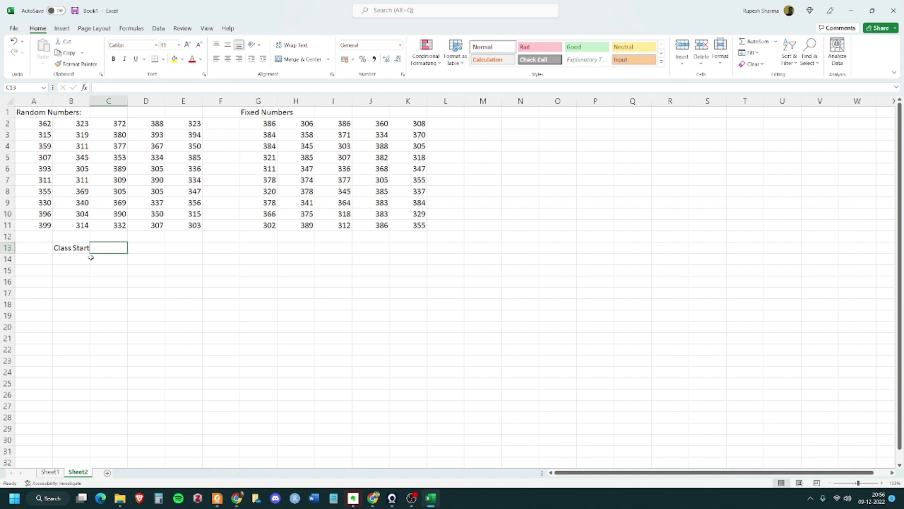
pyautogui.write('Class')
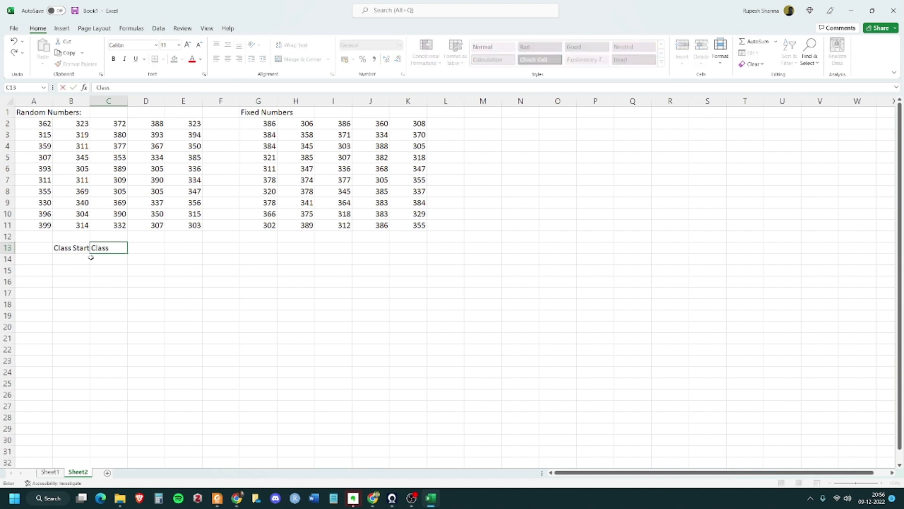
pyautogui.write(' End')
pyautogui.press('Tab')
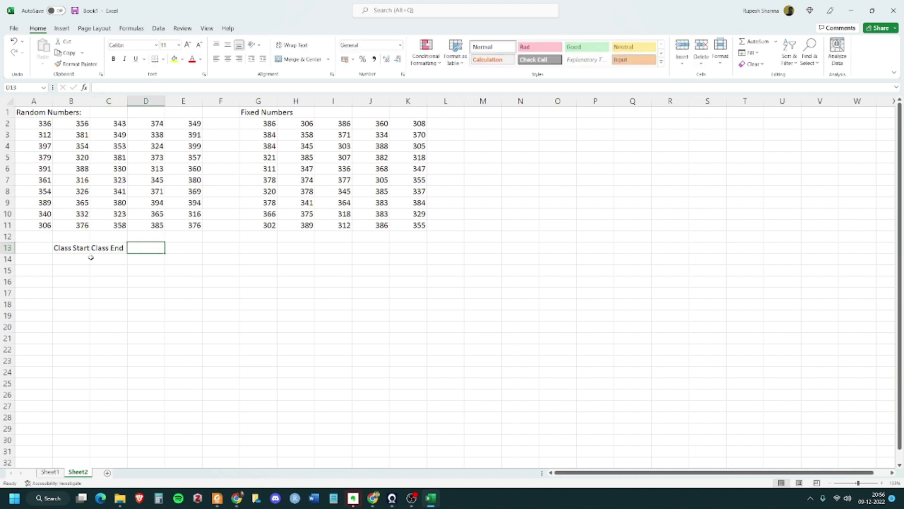
pyautogui.doubleClick(90, 100)
pyautogui.click(138, 280)
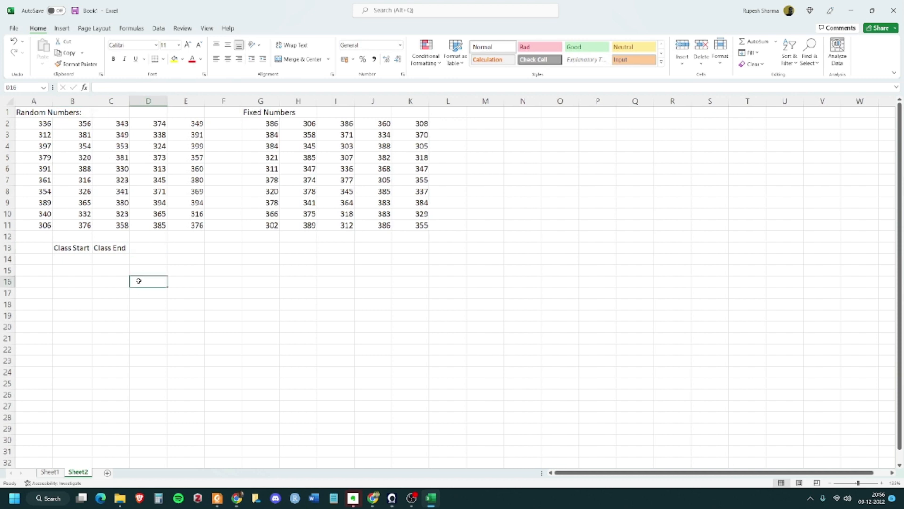
# Add the header Frequency in D13 and fit column D's width to its content.
pyautogui.click(85, 248)
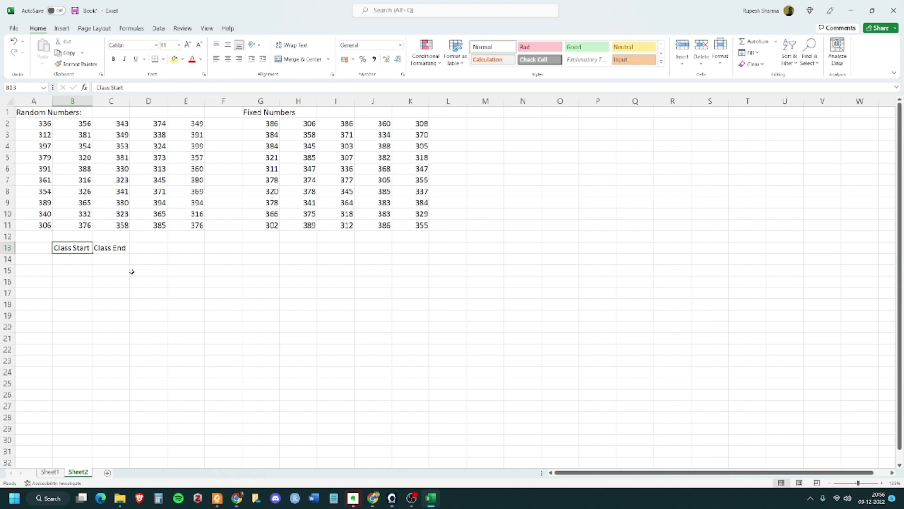
pyautogui.click(143, 248)
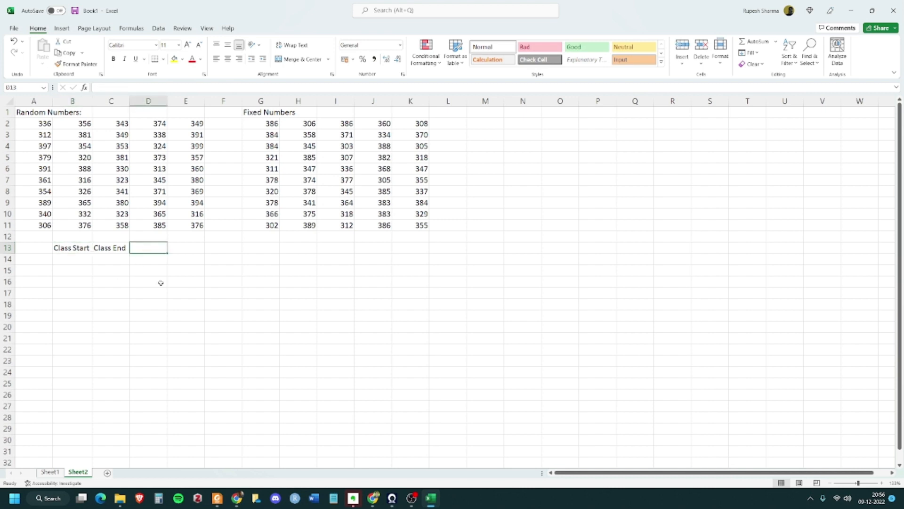
pyautogui.write('Fre')
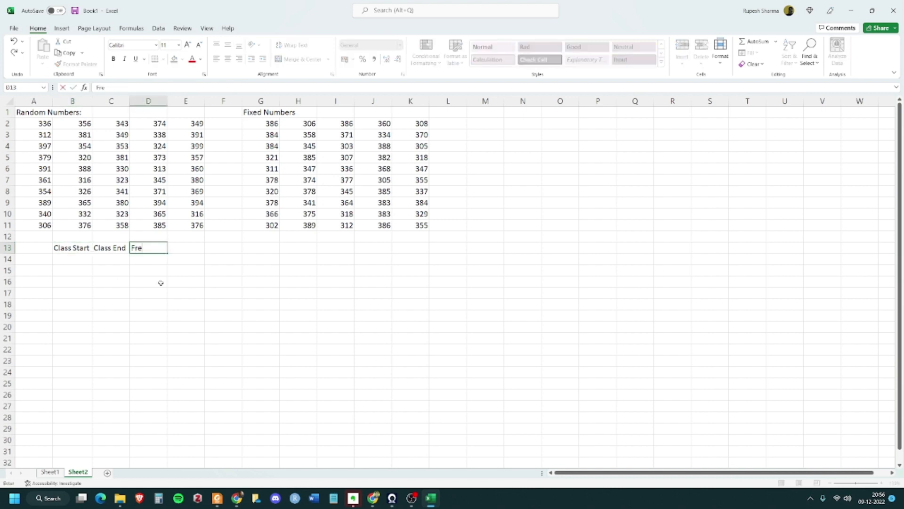
pyautogui.write('quency')
pyautogui.press('Tab')
pyautogui.doubleClick(167, 101)
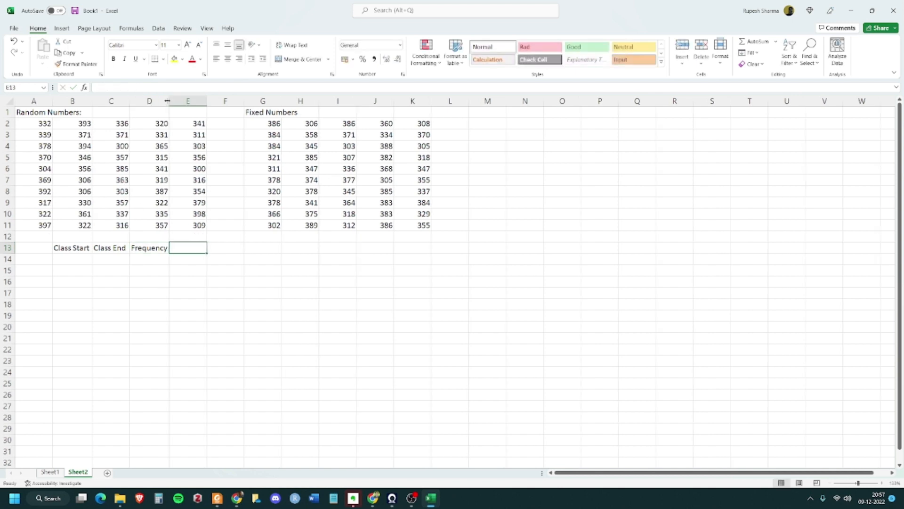
pyautogui.click(146, 312)
pyautogui.click(72, 248)
pyautogui.click(104, 249)
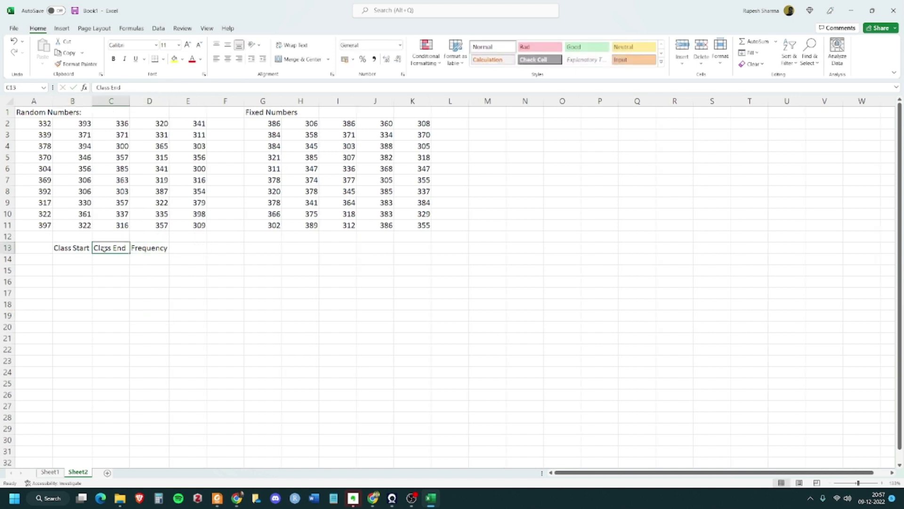
pyautogui.click(154, 246)
pyautogui.click(72, 251)
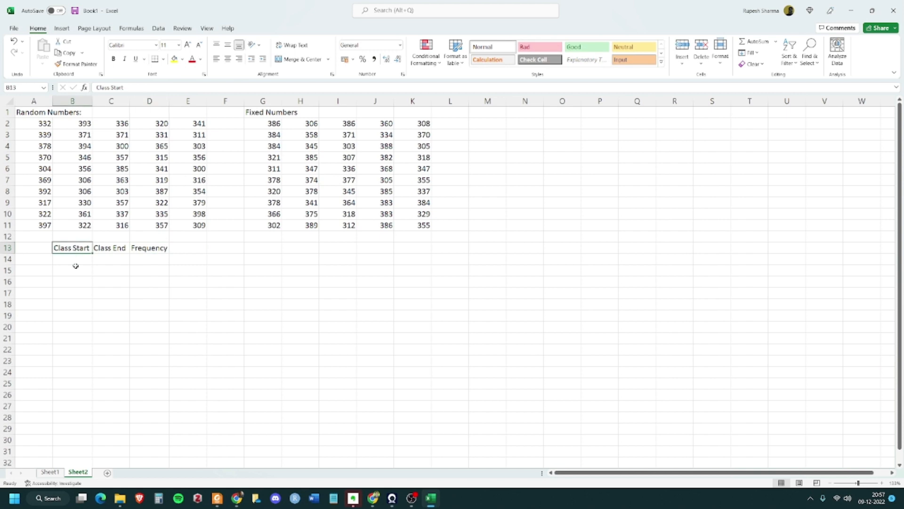
pyautogui.click(98, 252)
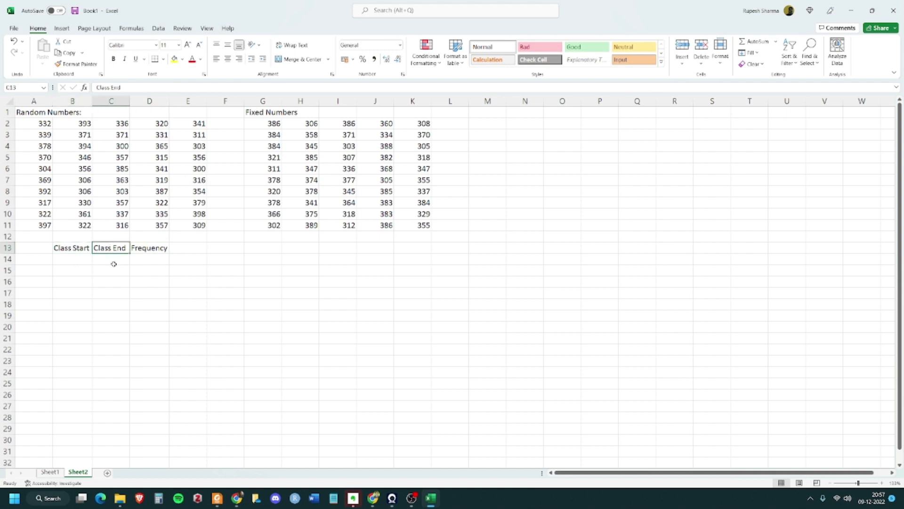
pyautogui.click(158, 247)
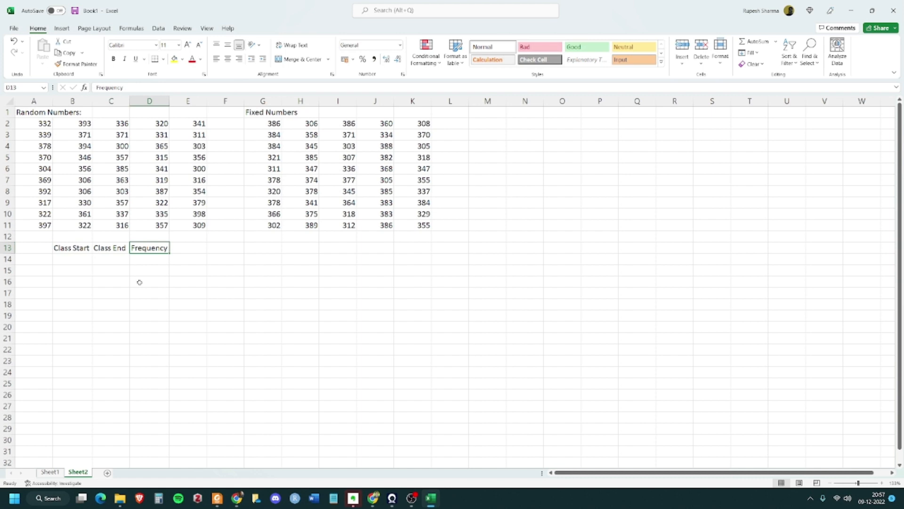
# Enter the first class in row 14 with class start 300 and class end 320.
pyautogui.click(78, 262)
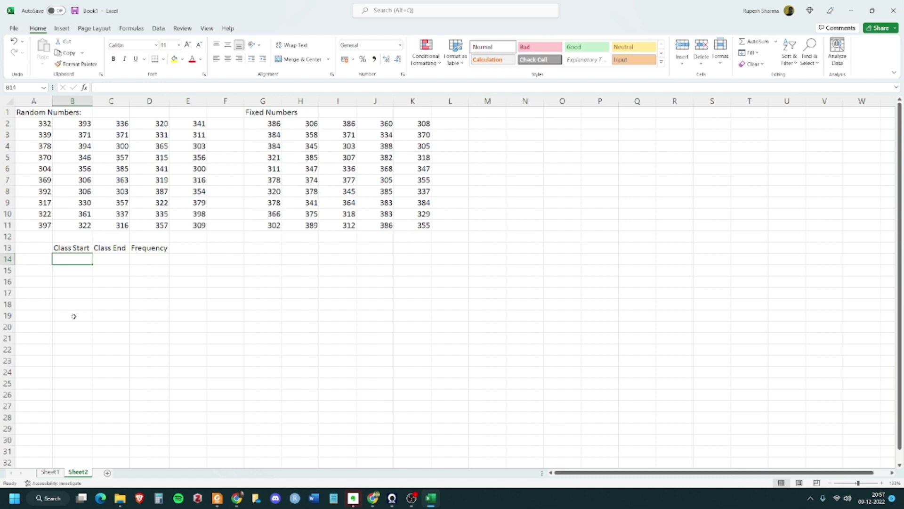
pyautogui.write('300')
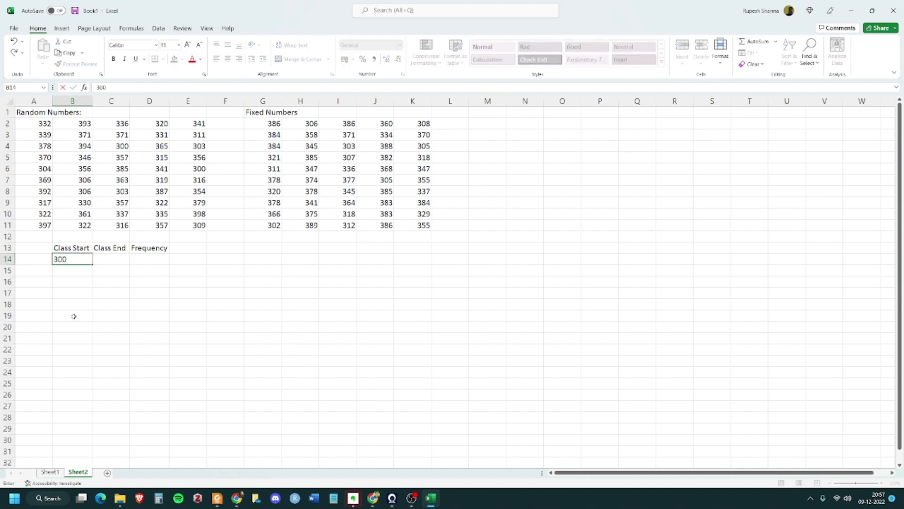
pyautogui.press('Tab')
pyautogui.write('320')
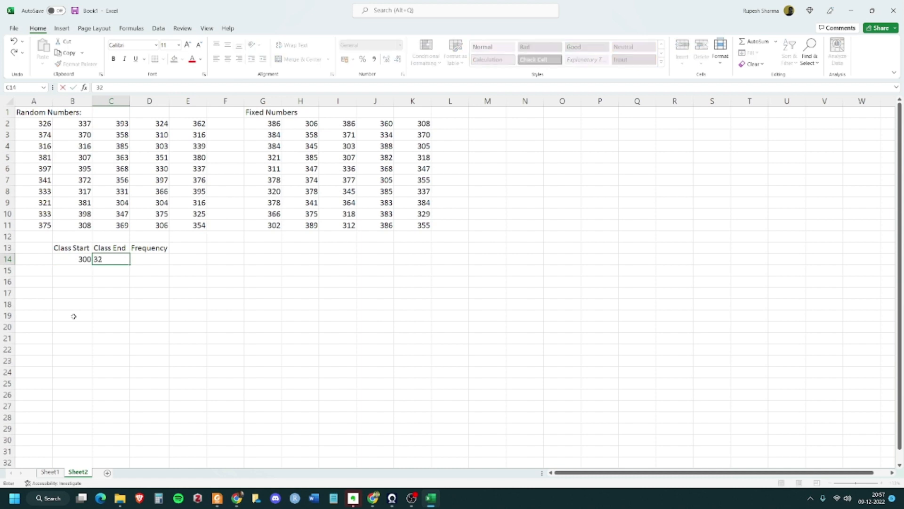
pyautogui.press('Tab')
# Enter the second class in row 15 with class start 320 and class end 340.
pyautogui.press('Left')
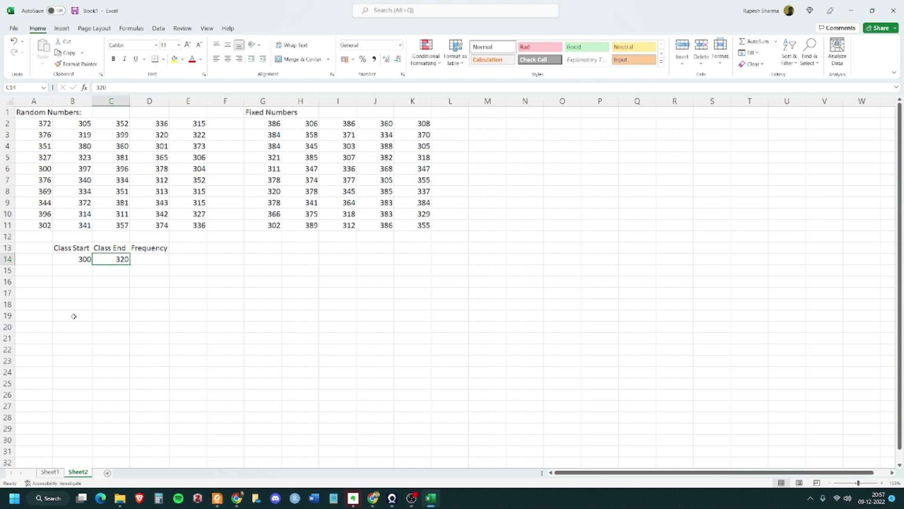
pyautogui.press('Left')
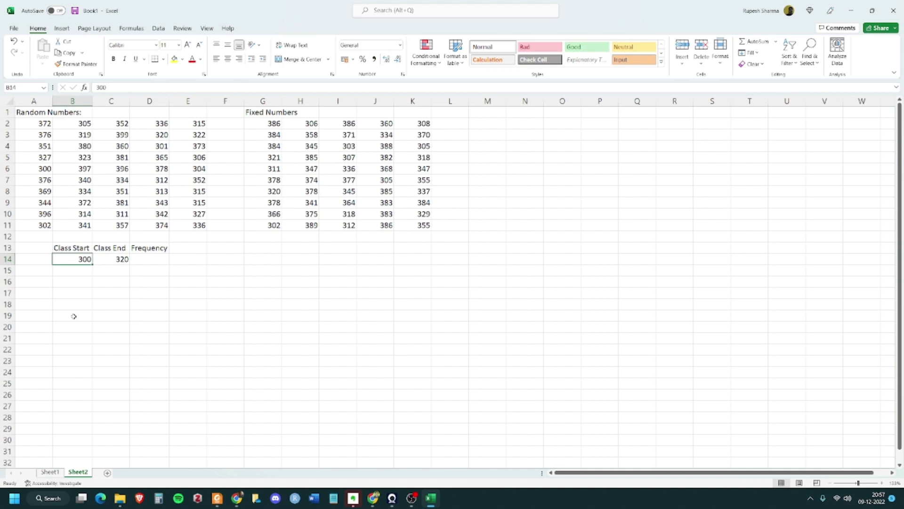
pyautogui.press('Right')
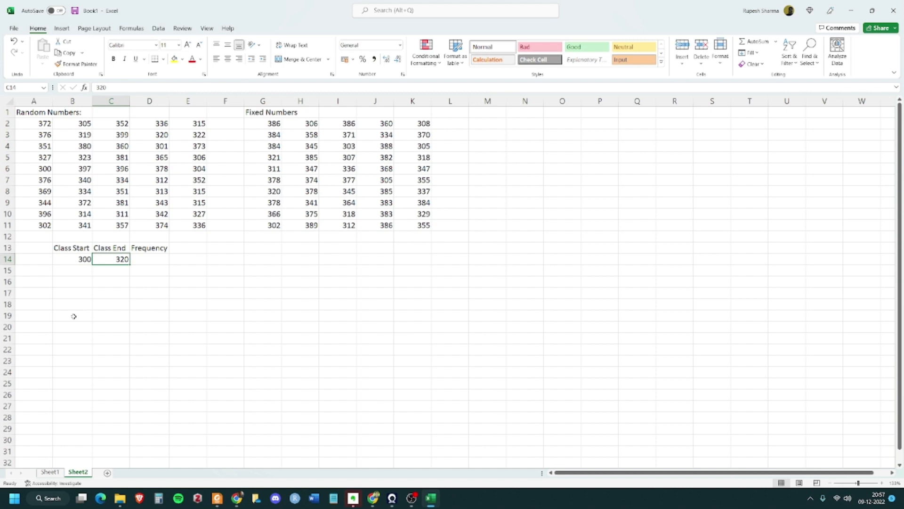
pyautogui.press('Left')
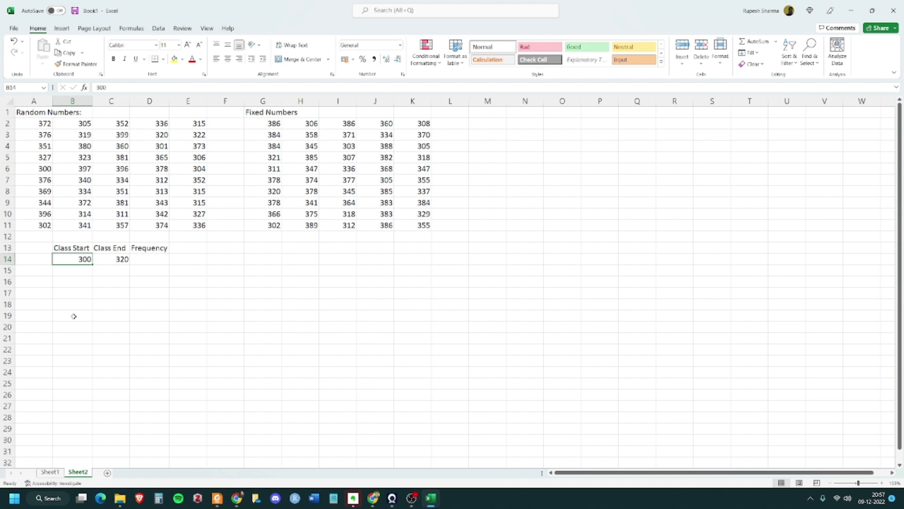
pyautogui.press('Down')
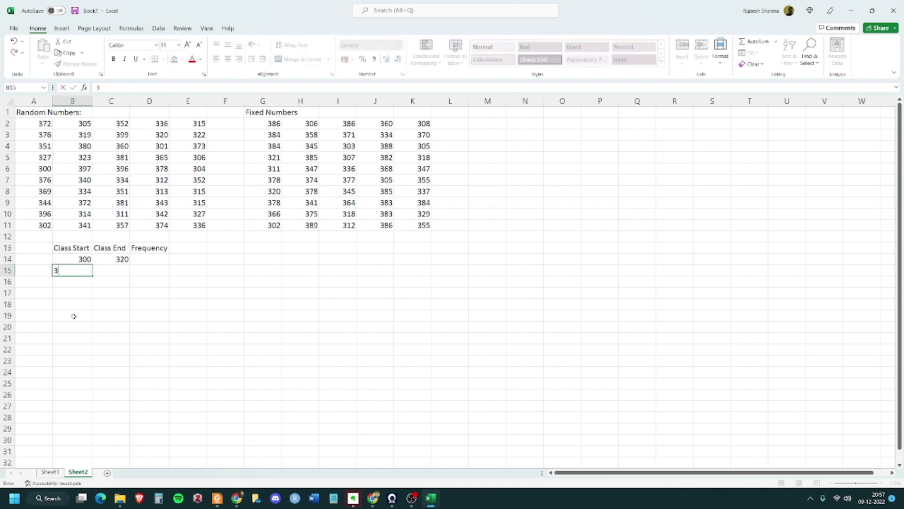
pyautogui.write('320')
pyautogui.press('Tab')
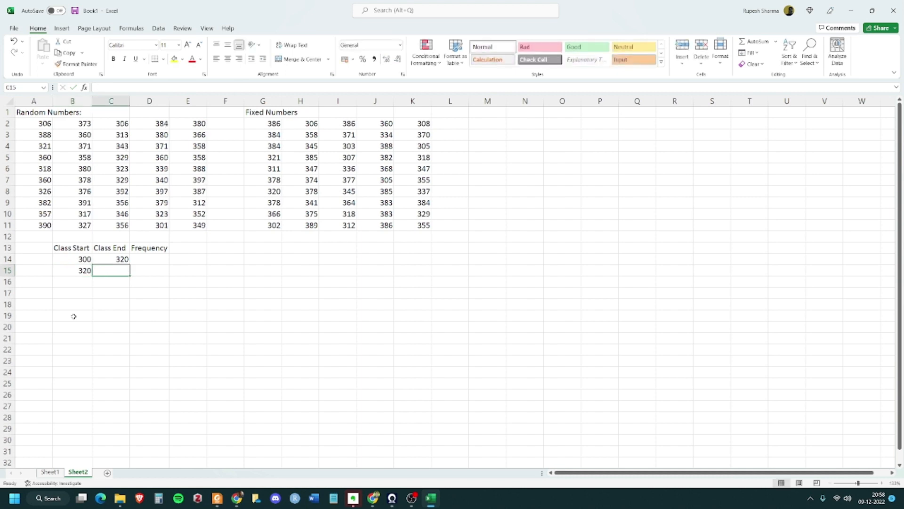
pyautogui.write('34')
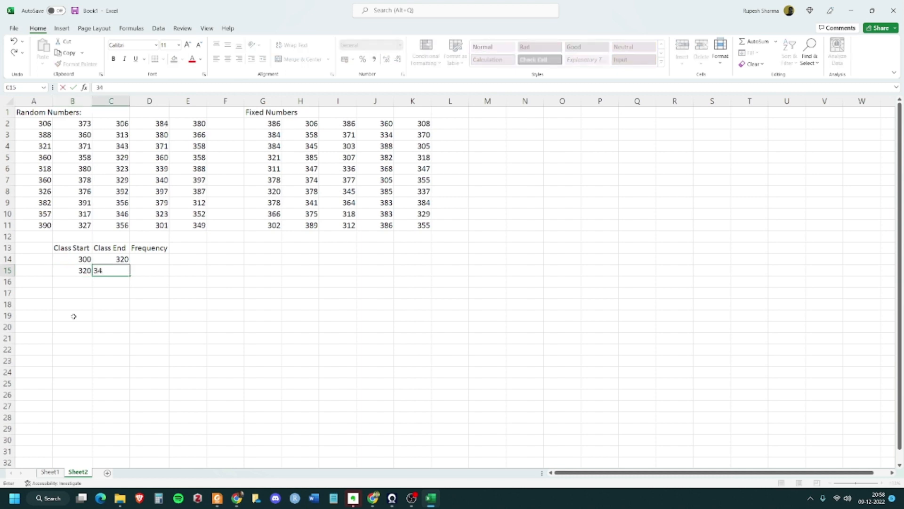
pyautogui.write('0')
pyautogui.press('Tab')
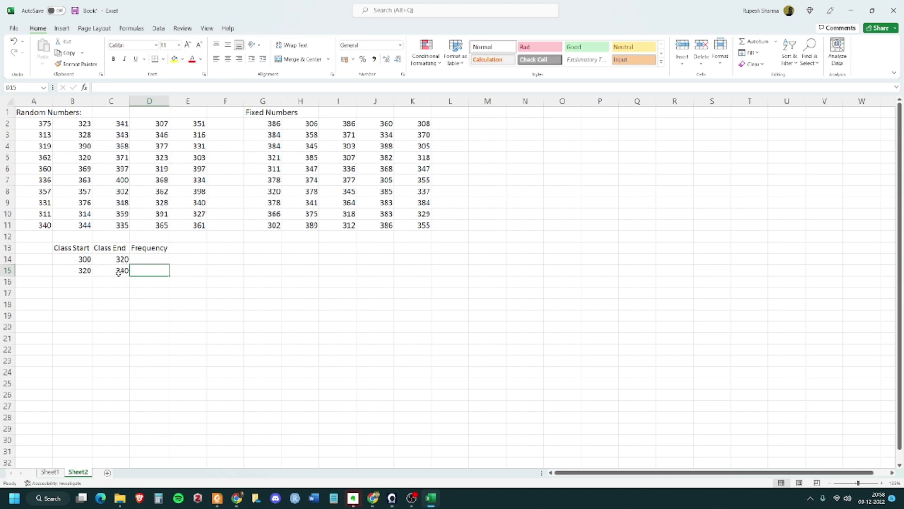
# Extend the class series from B14:C15 down to row 18, adding classes 340–360, 360–380 and 380–400.
pyautogui.click(85, 259)
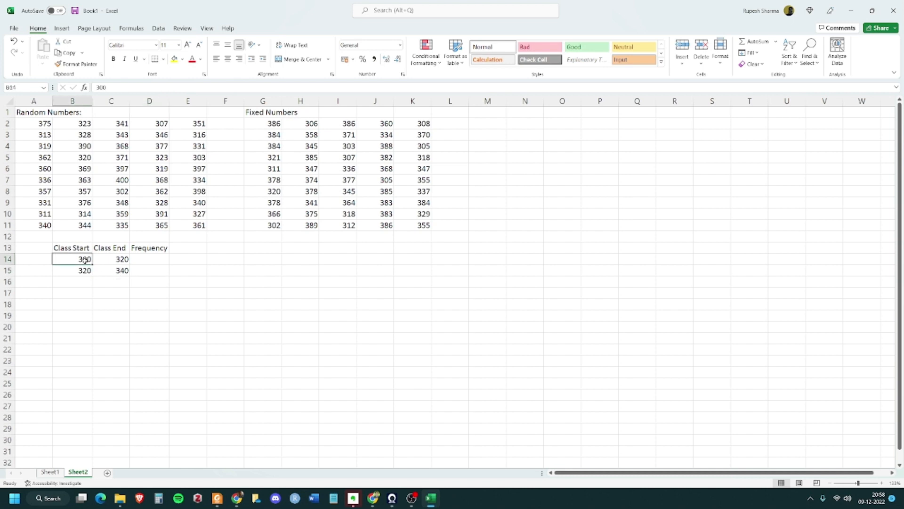
pyautogui.moveTo(86, 259); pyautogui.dragTo(128, 308)
pyautogui.click(120, 359)
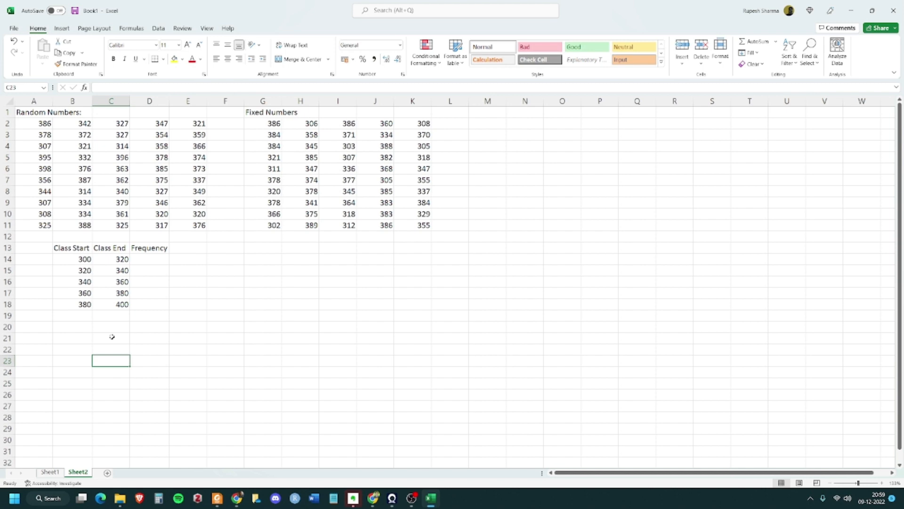
pyautogui.moveTo(81, 259); pyautogui.dragTo(150, 259)
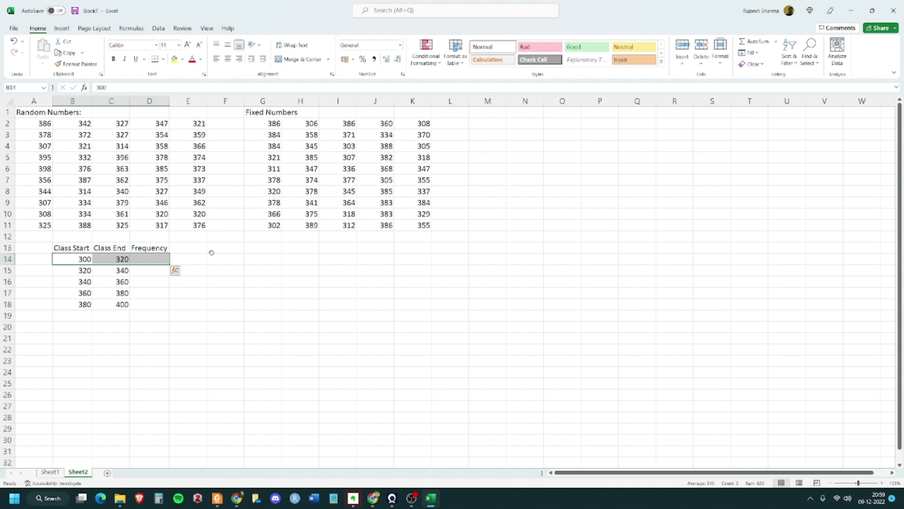
pyautogui.click(149, 260)
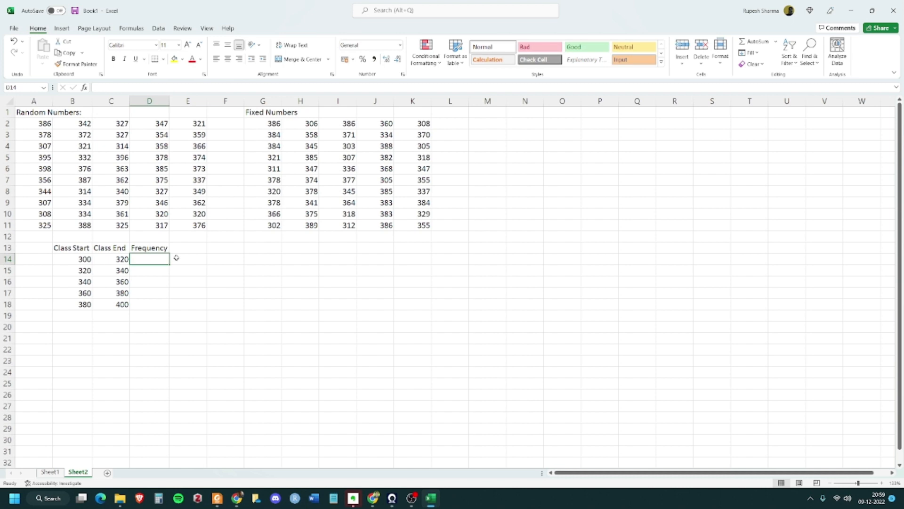
pyautogui.click(160, 292)
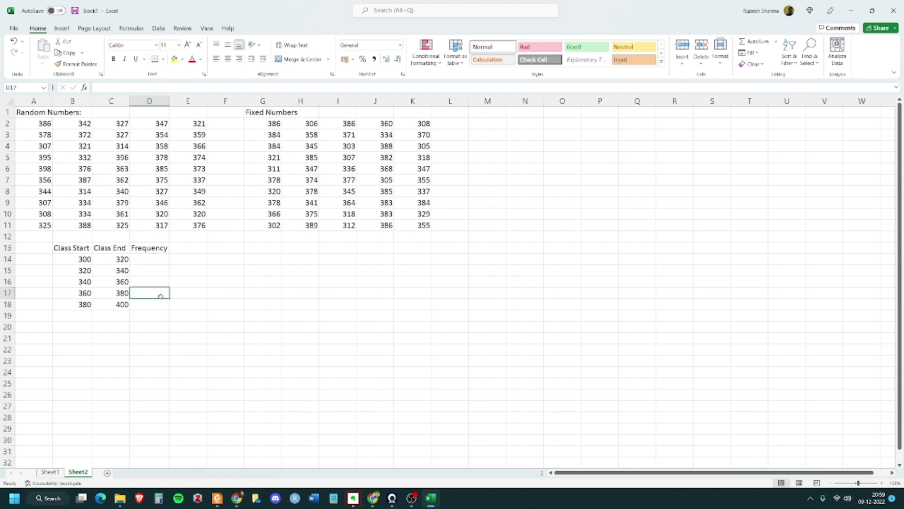
pyautogui.click(151, 260)
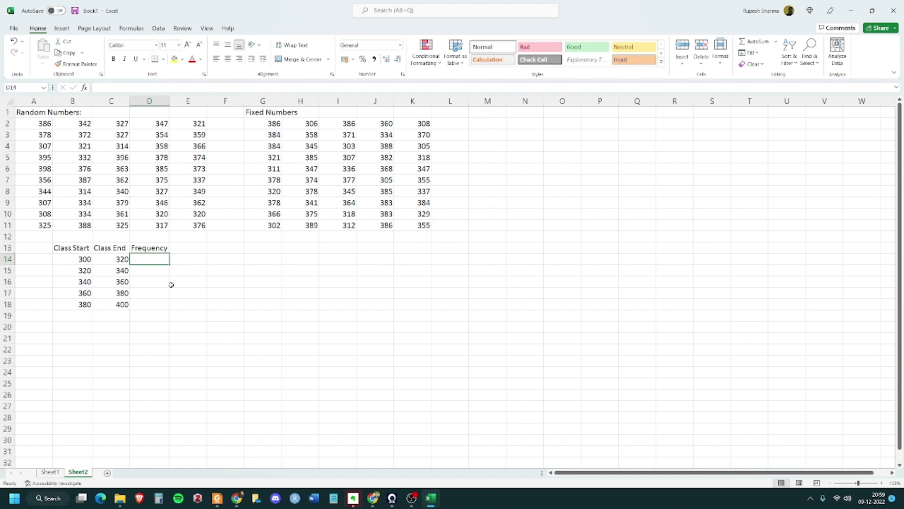
pyautogui.click(154, 317)
# Enter =FREQUENCY(G2:K11, C14:C18) as an array formula across D14:D18 to count the fixed numbers per class.
pyautogui.moveTo(158, 261); pyautogui.dragTo(158, 305)
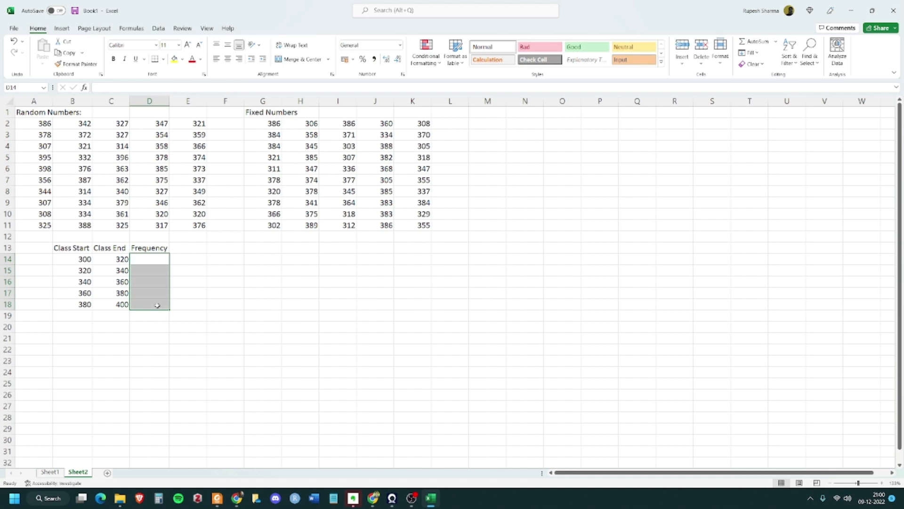
pyautogui.click(154, 259)
pyautogui.moveTo(159, 257); pyautogui.dragTo(156, 306)
pyautogui.click(116, 87)
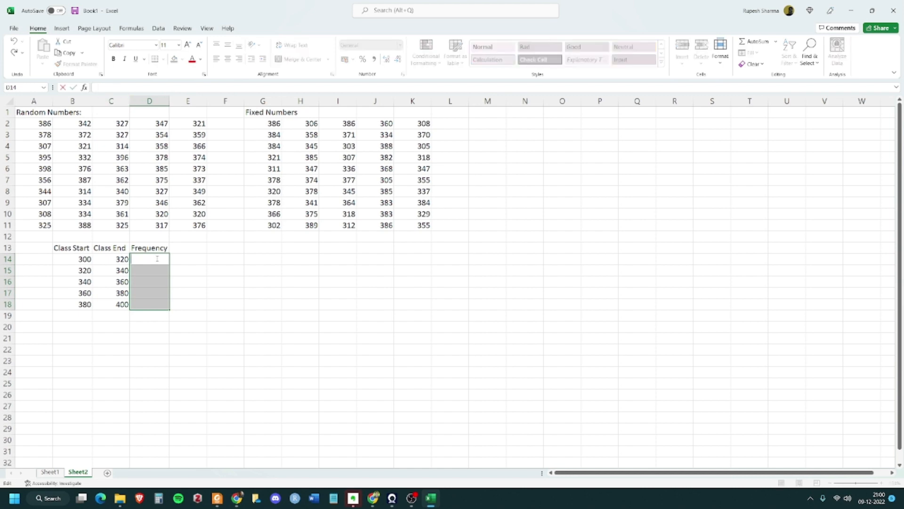
pyautogui.write('=')
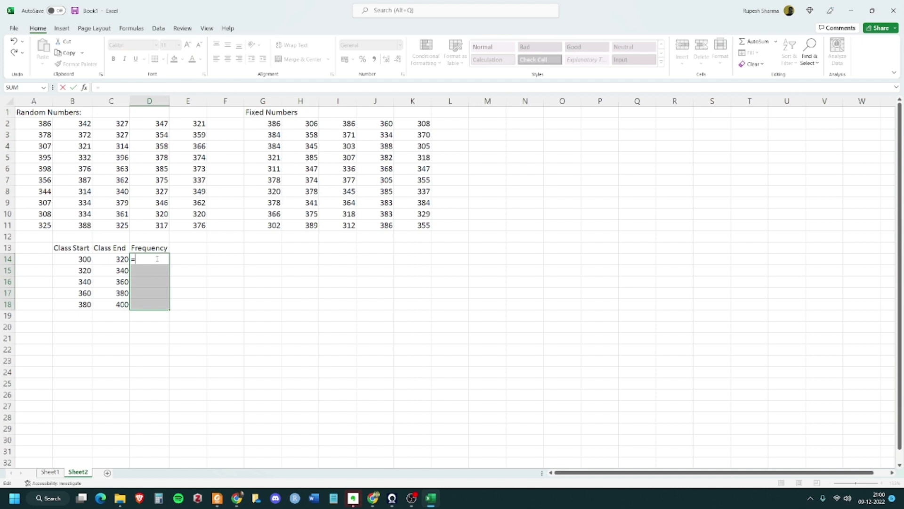
pyautogui.write('freque')
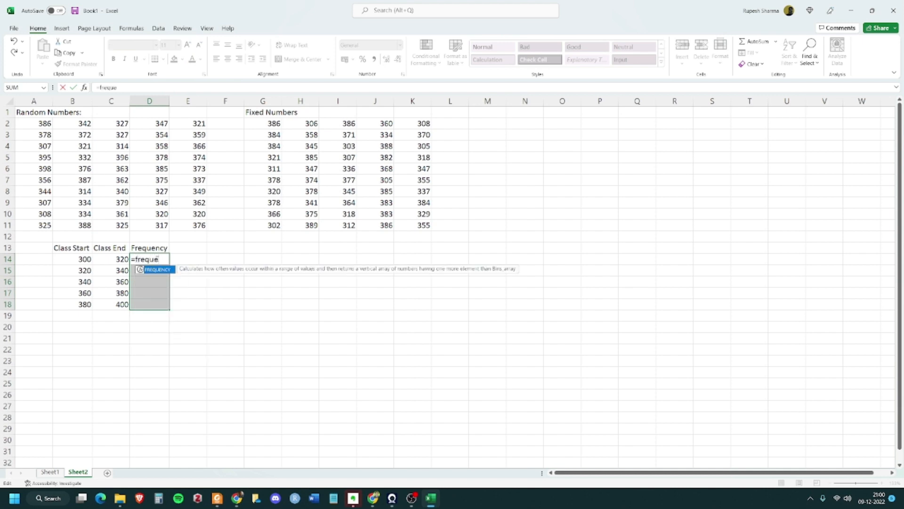
pyautogui.press('Tab')
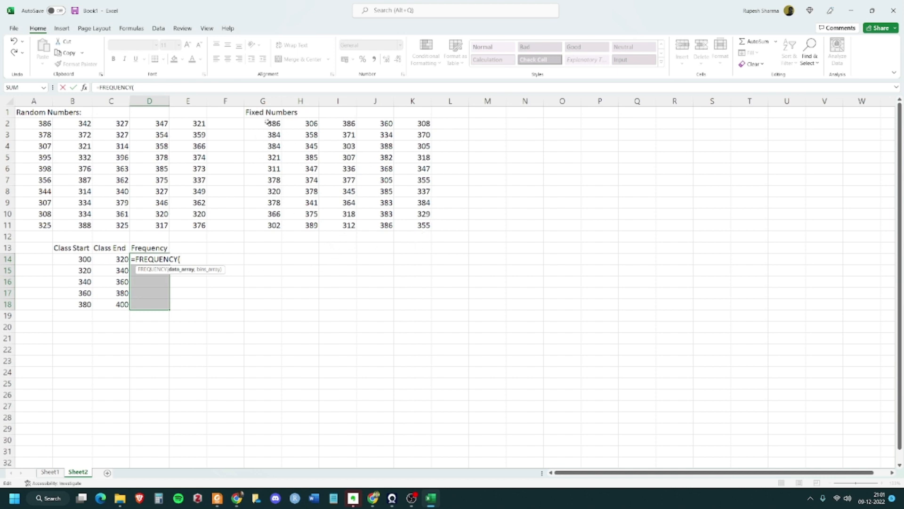
pyautogui.moveTo(266, 121); pyautogui.dragTo(419, 227)
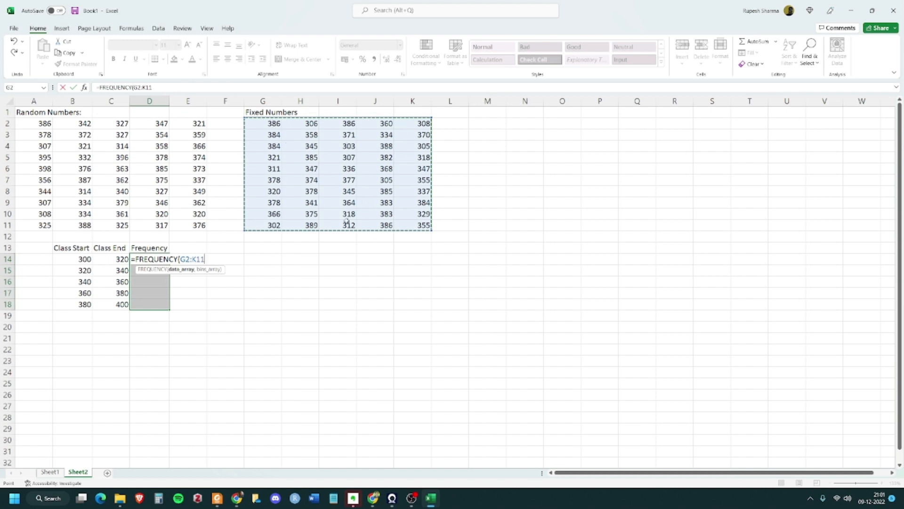
pyautogui.write(',')
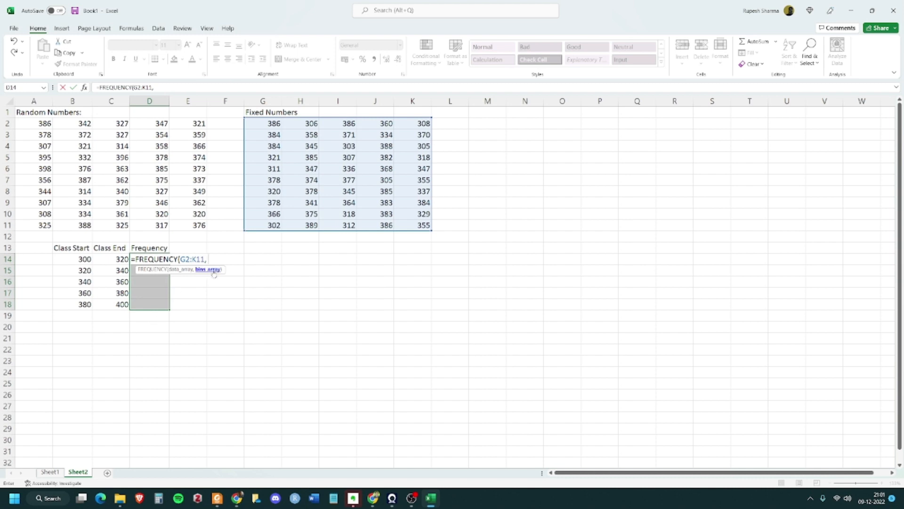
pyautogui.moveTo(113, 260); pyautogui.dragTo(110, 306)
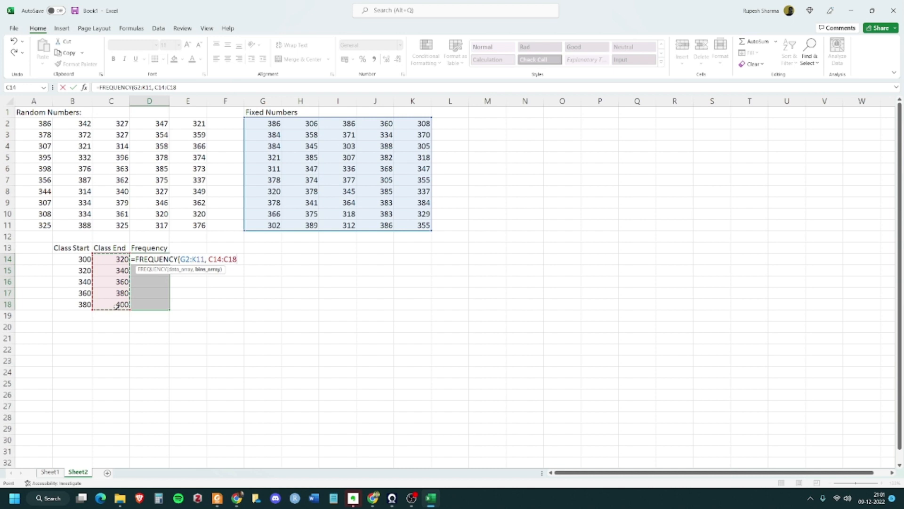
pyautogui.write(')')
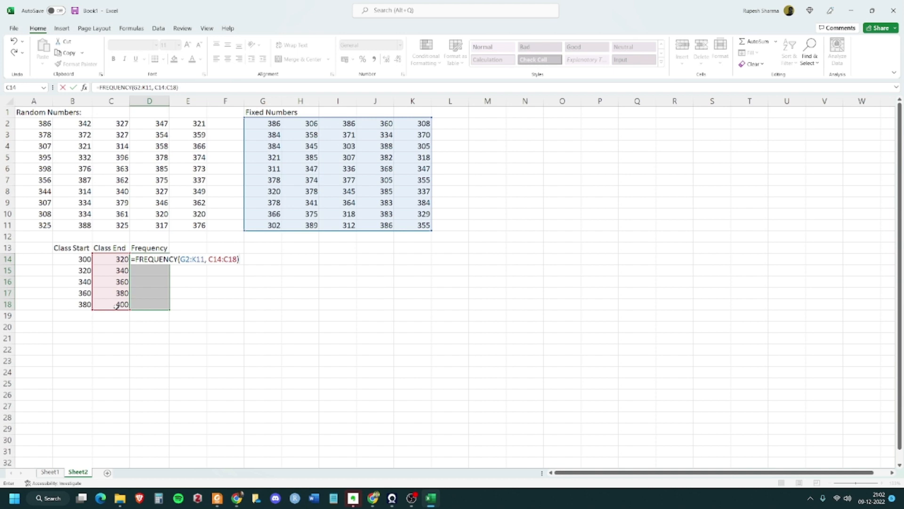
pyautogui.hotkey('ctrl', 'shift', 'Return')
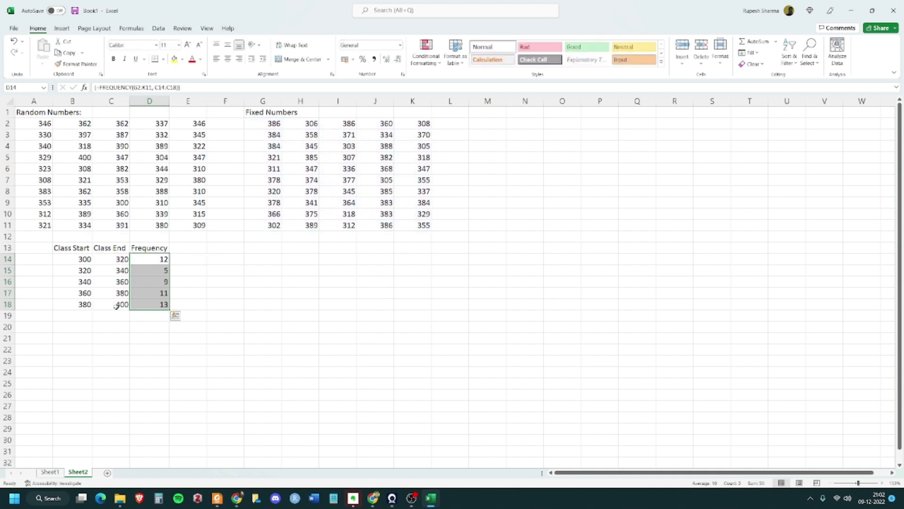
pyautogui.click(248, 326)
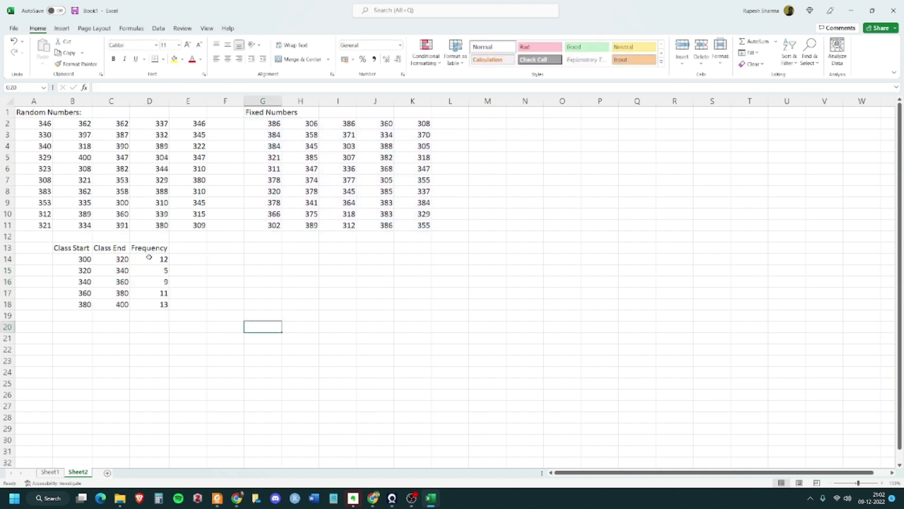
pyautogui.moveTo(150, 261); pyautogui.dragTo(154, 304)
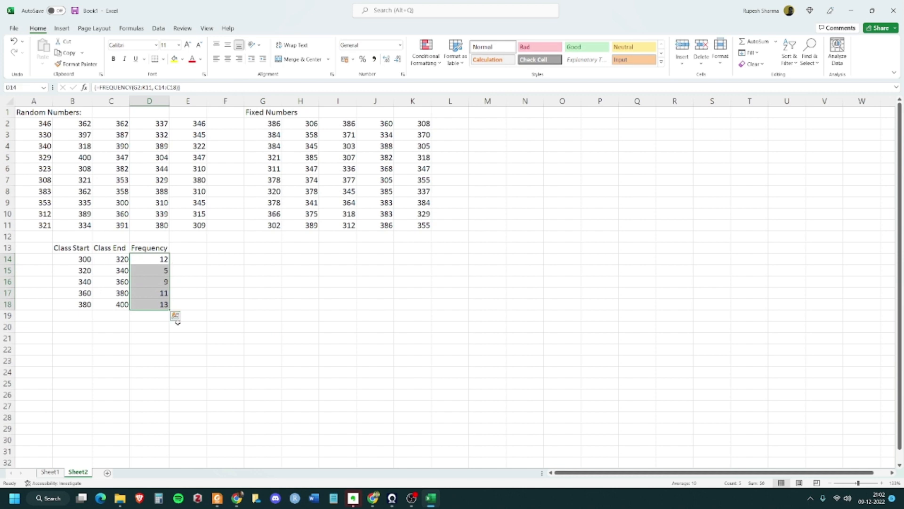
pyautogui.click(168, 340)
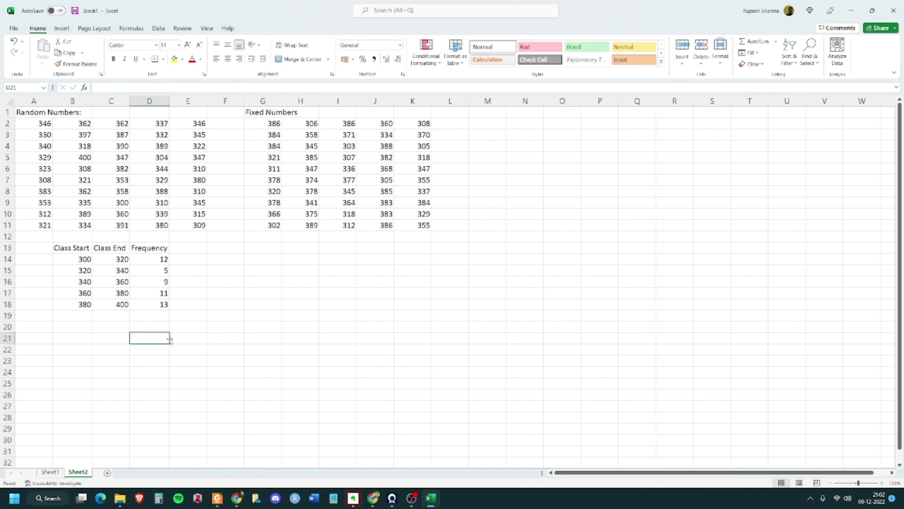
# Undo the array formula entered in the Frequency cells D14:D18.
pyautogui.hotkey('ctrl', 'z')
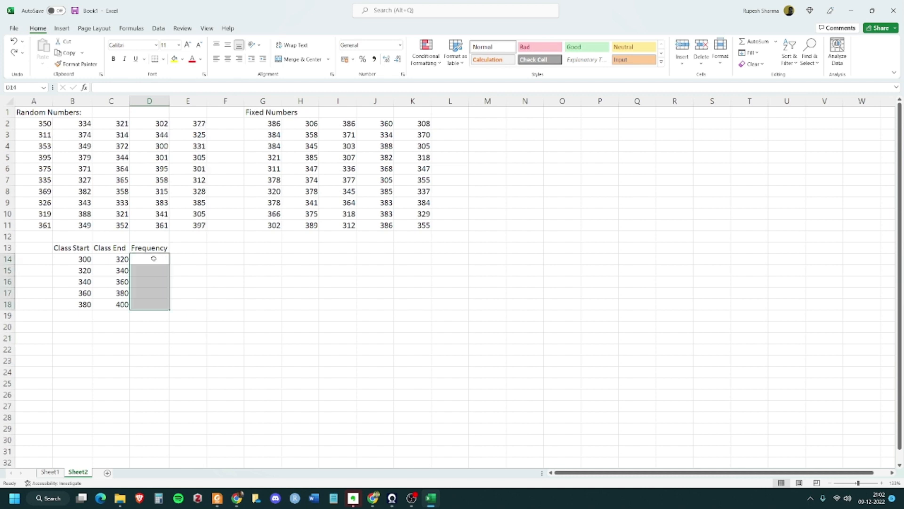
pyautogui.hotkey('ctrl', 'y')
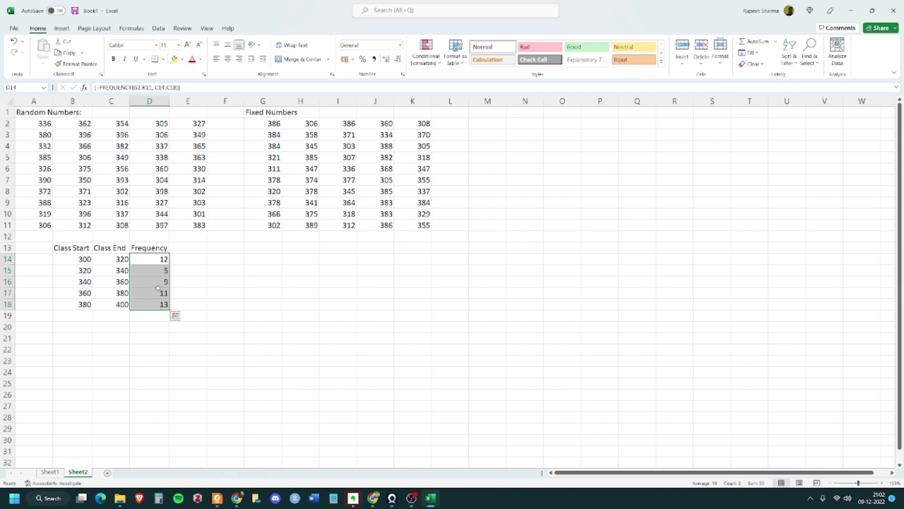
pyautogui.hotkey('ctrl', 'z')
pyautogui.click(240, 307)
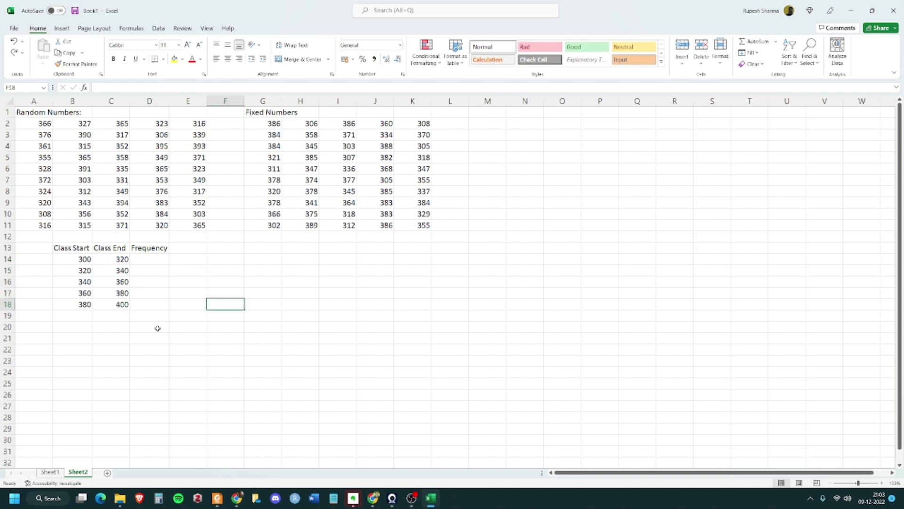
# Try entering =FREQUENCY(G2:K11, C14:C18) in D14 as an ordinary formula instead of an array formula.
pyautogui.moveTo(154, 259); pyautogui.dragTo(148, 302)
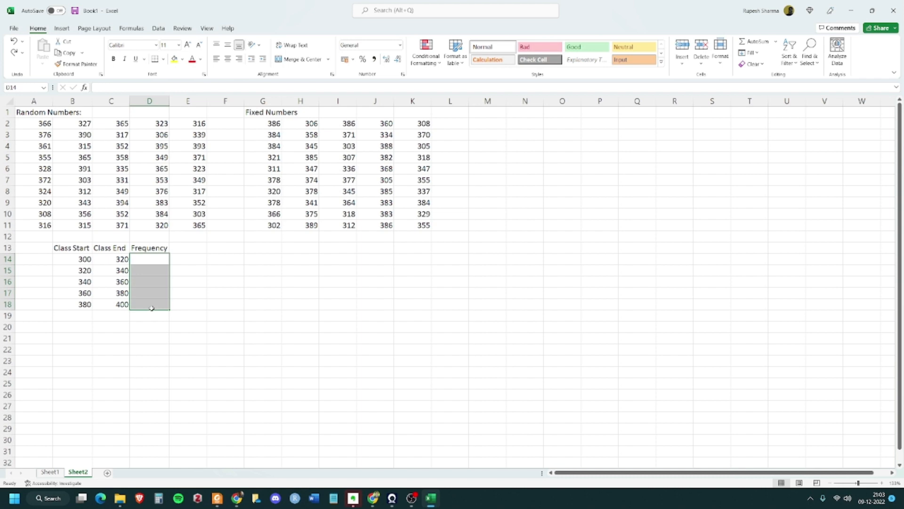
pyautogui.write('=freq')
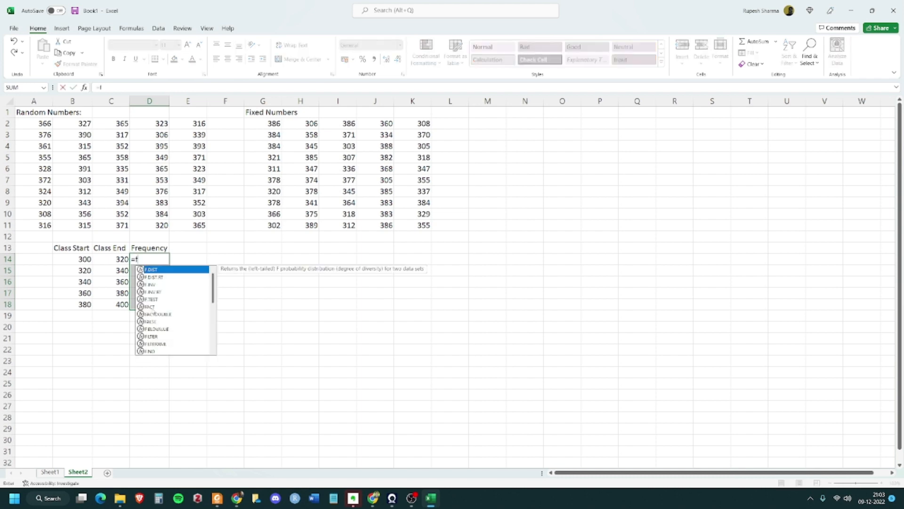
pyautogui.press('Tab')
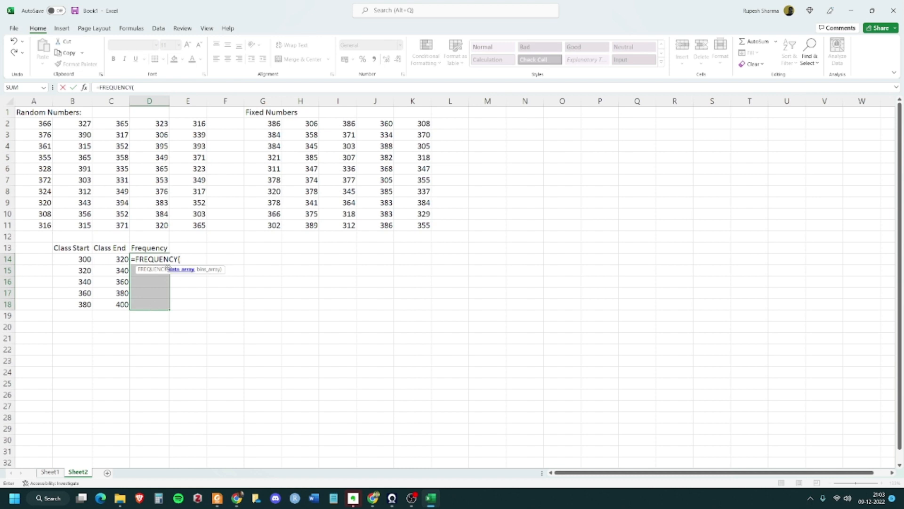
pyautogui.moveTo(266, 125); pyautogui.dragTo(412, 223)
pyautogui.write(',')
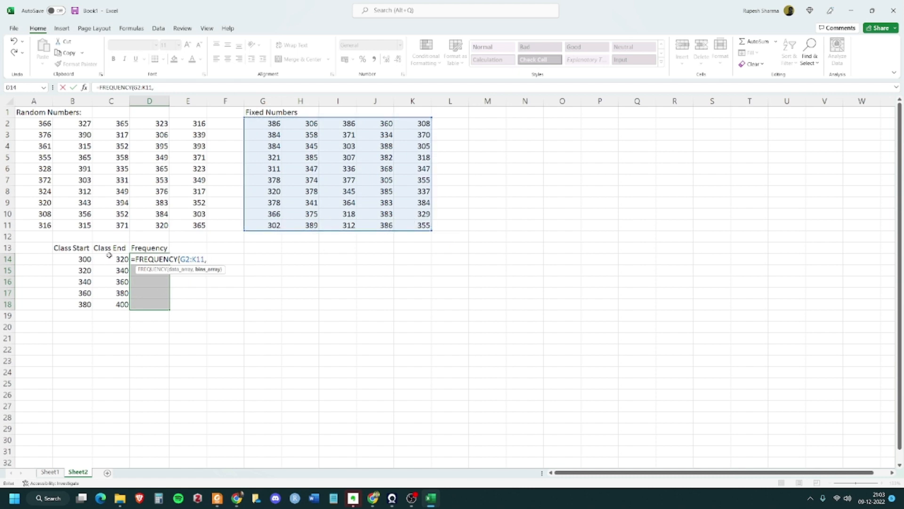
pyautogui.click(107, 259)
pyautogui.moveTo(108, 259); pyautogui.dragTo(107, 304)
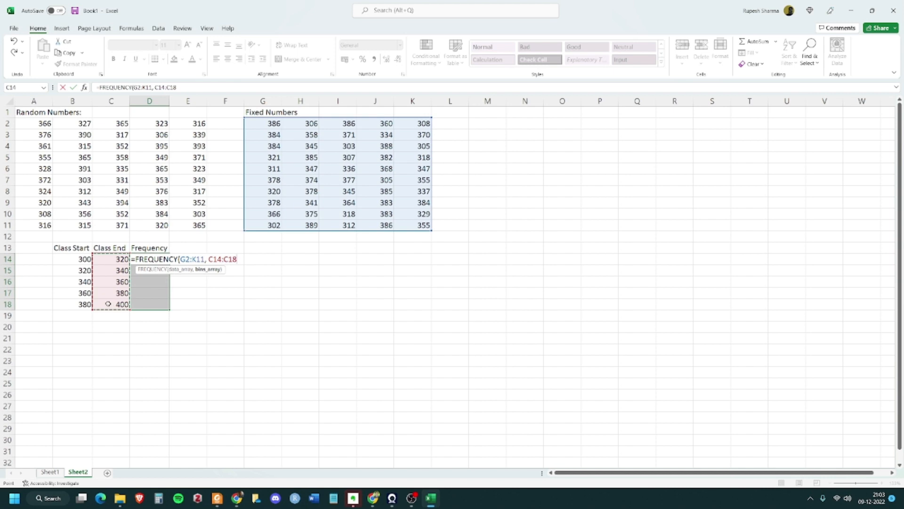
pyautogui.write(')')
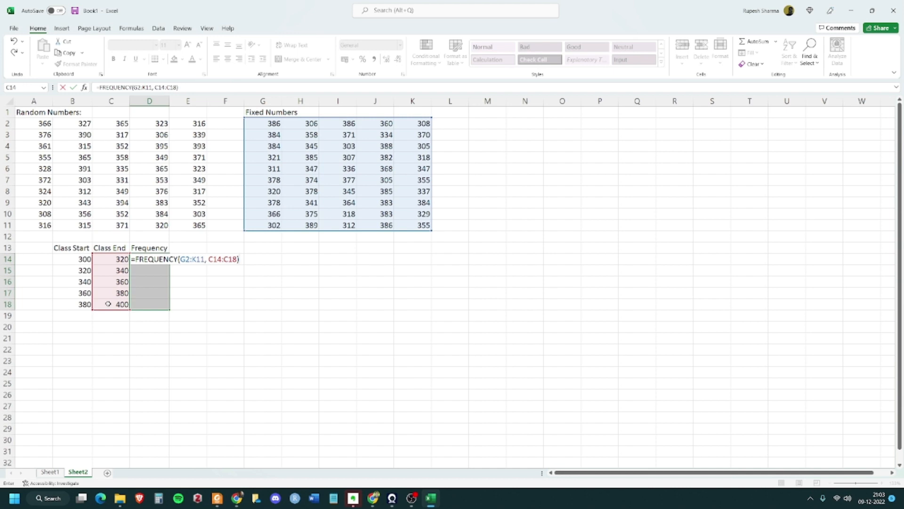
pyautogui.press('Return')
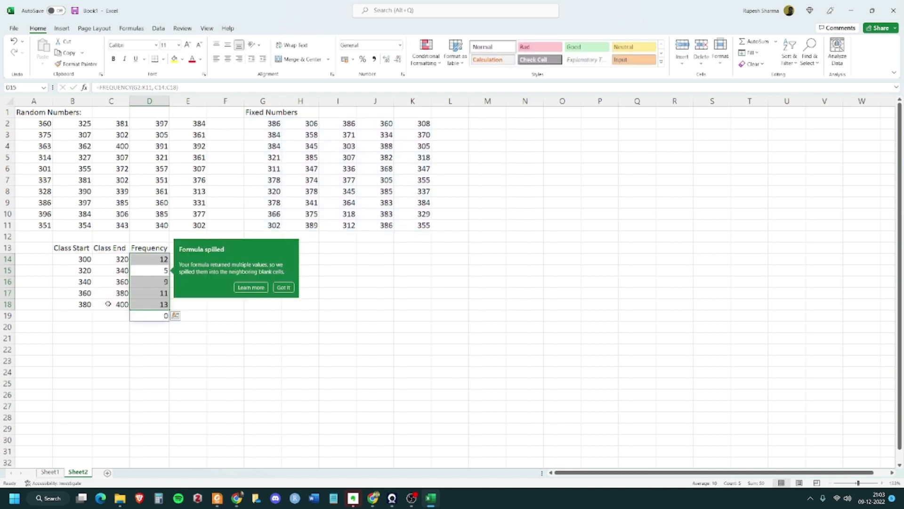
pyautogui.click(283, 287)
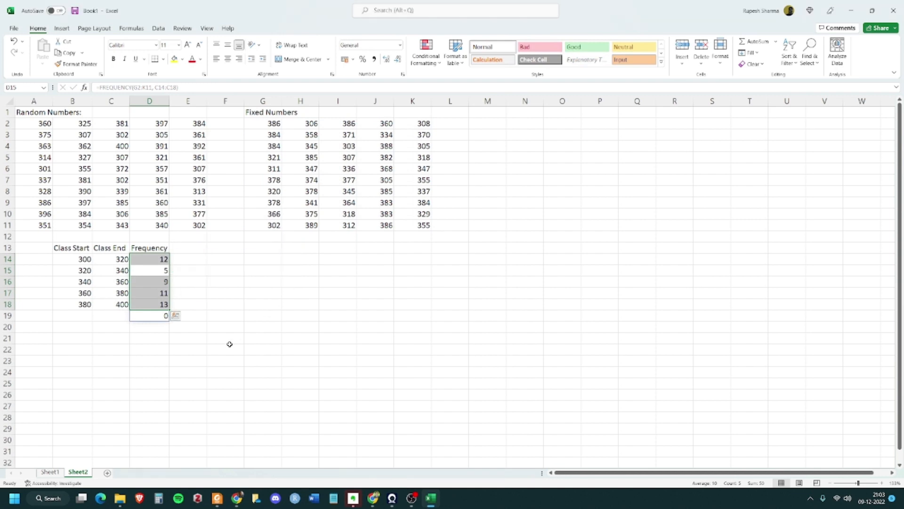
pyautogui.hotkey('ctrl', 'z')
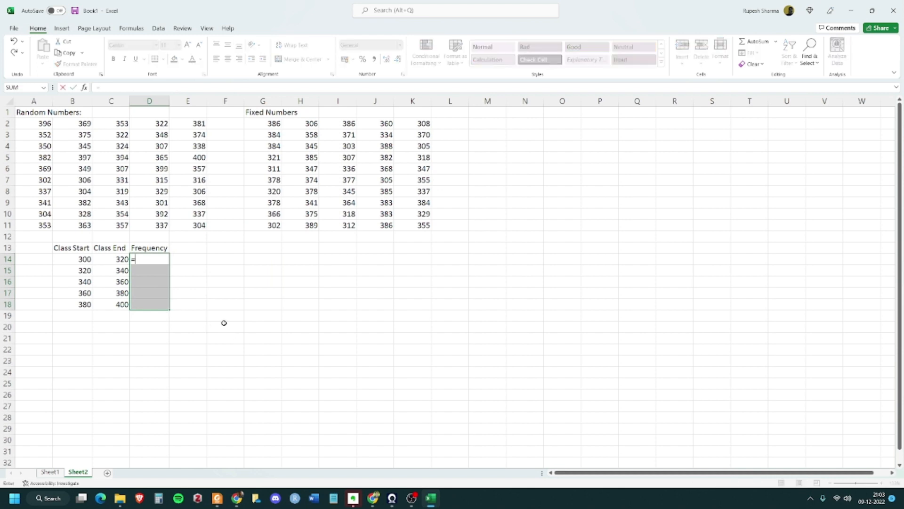
# Fill the Frequency cells D14:D18 with the array formula =FREQUENCY(G2:K11,C14:C18).
pyautogui.write('=FREQUENCY(')
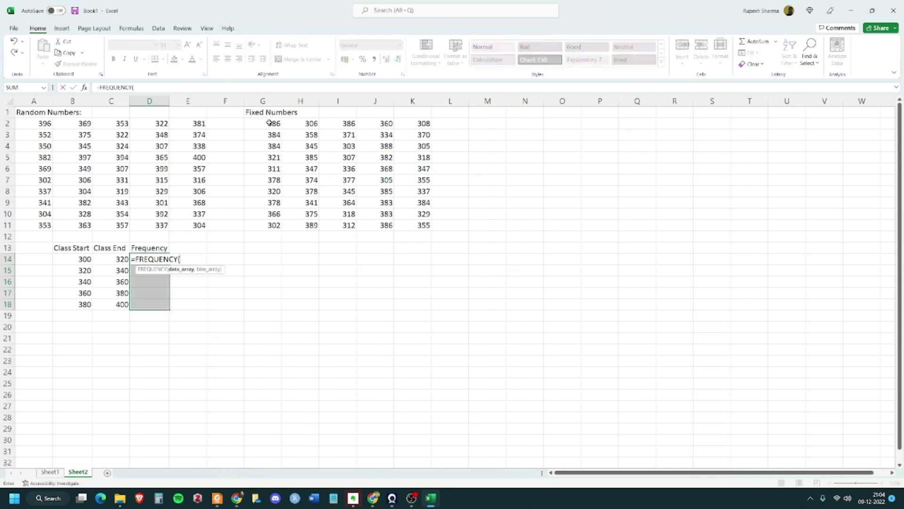
pyautogui.moveTo(273, 123); pyautogui.dragTo(414, 226)
pyautogui.write(',')
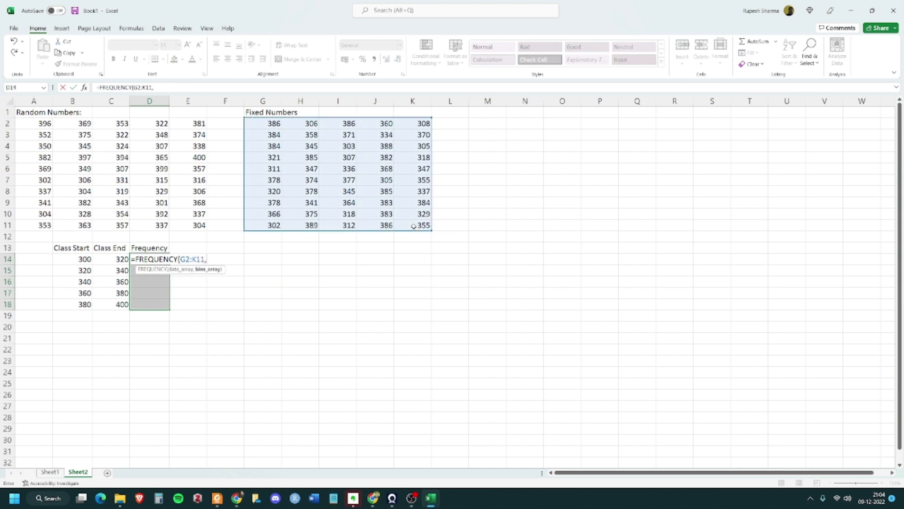
pyautogui.moveTo(113, 258); pyautogui.dragTo(113, 311)
pyautogui.write(')')
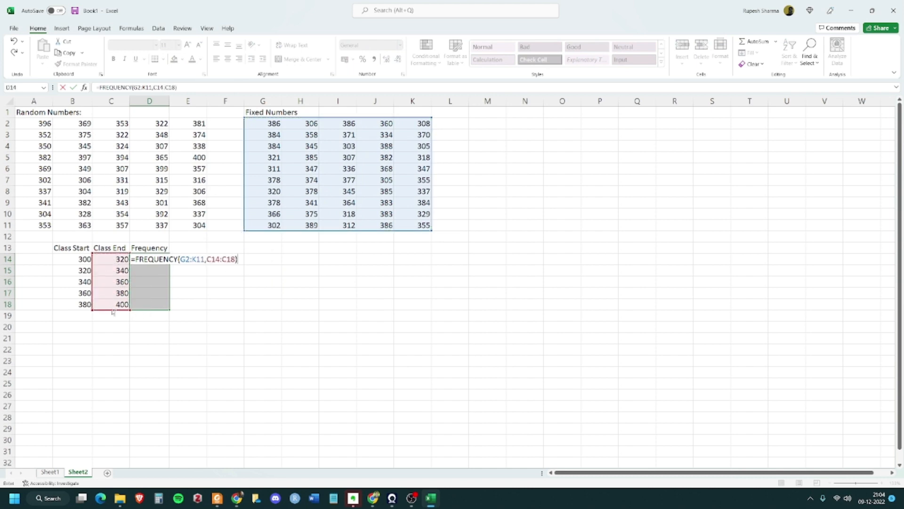
pyautogui.hotkey('ctrl', 'shift', 'Return')
pyautogui.click(278, 346)
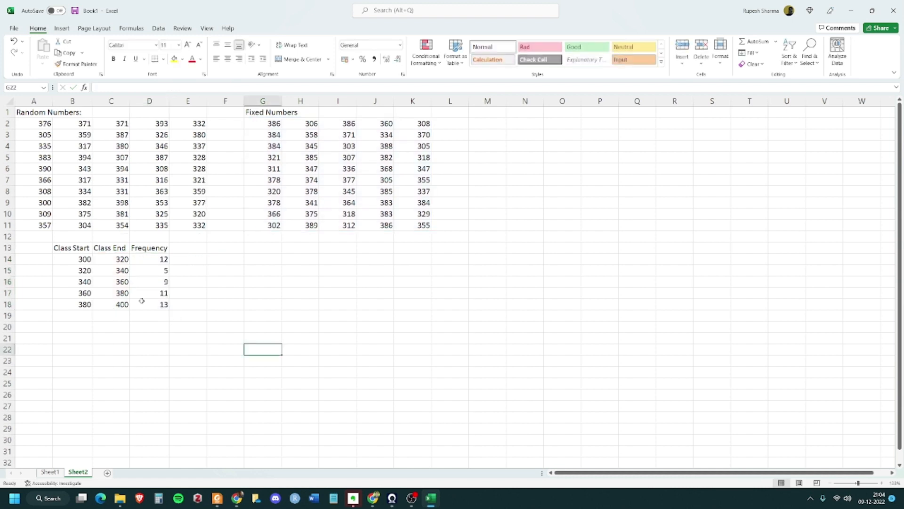
pyautogui.click(148, 317)
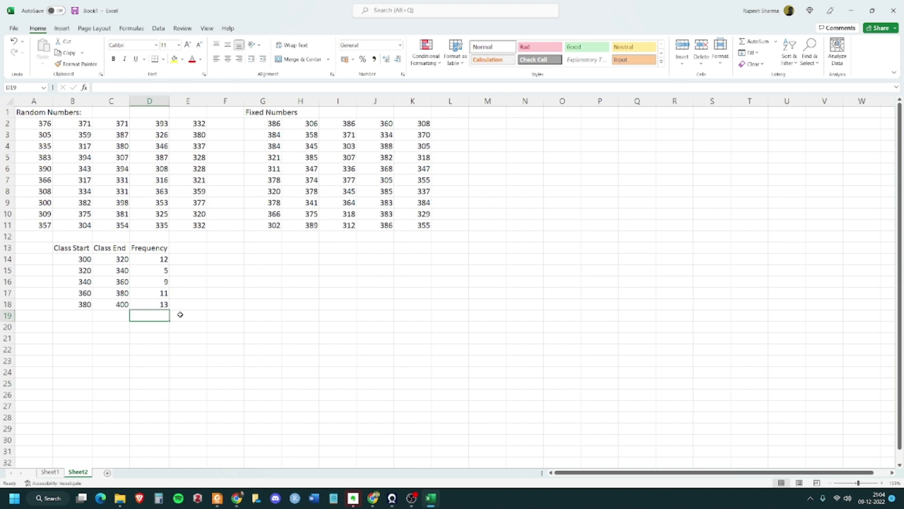
pyautogui.moveTo(163, 259); pyautogui.dragTo(164, 304)
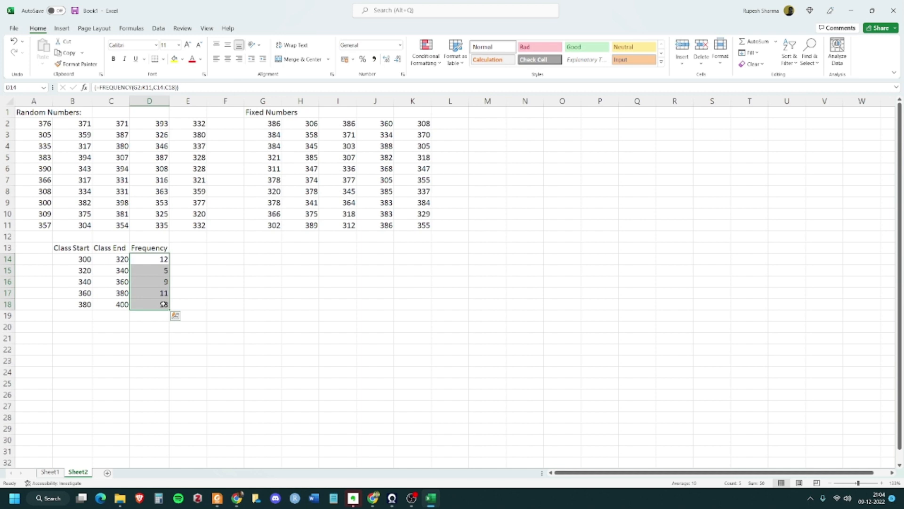
# Add the label Total in C19, directly below the last class end.
pyautogui.press('Down')
pyautogui.press('Down')
pyautogui.press('Down')
pyautogui.press('Down')
pyautogui.press('Down')
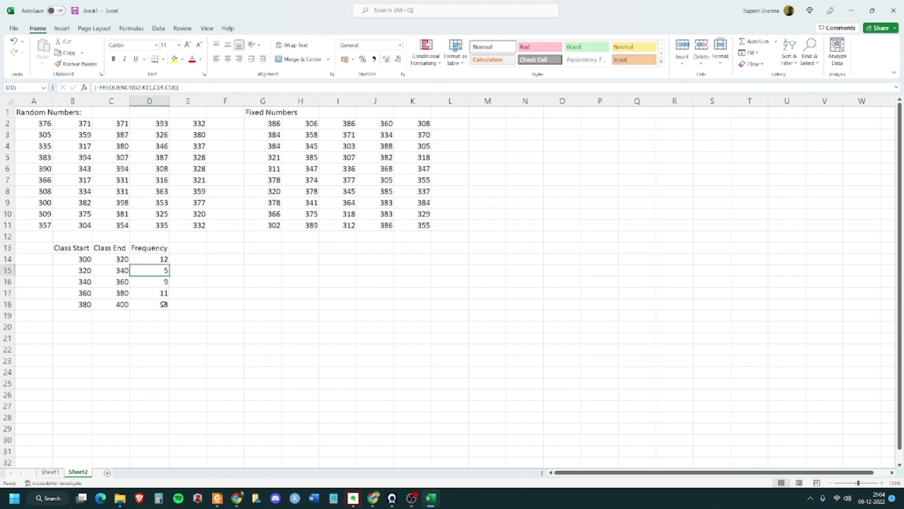
pyautogui.press('Left')
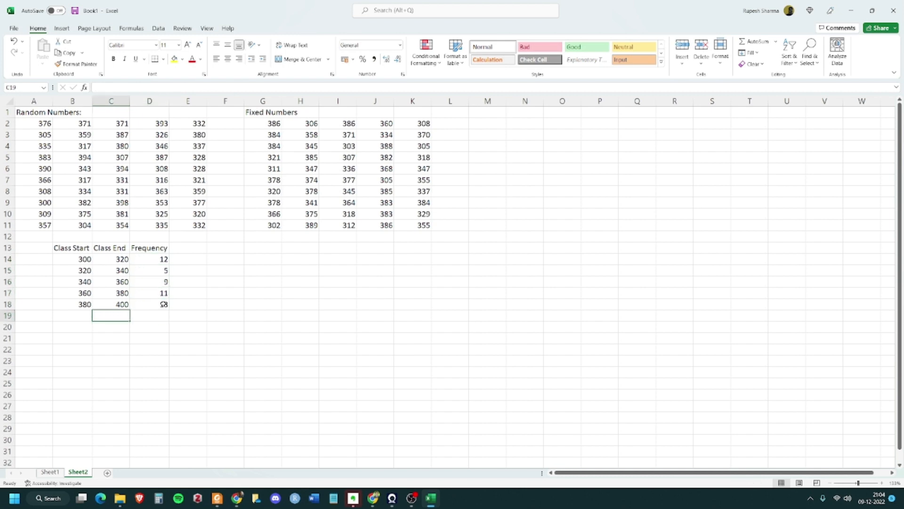
pyautogui.write('tot')
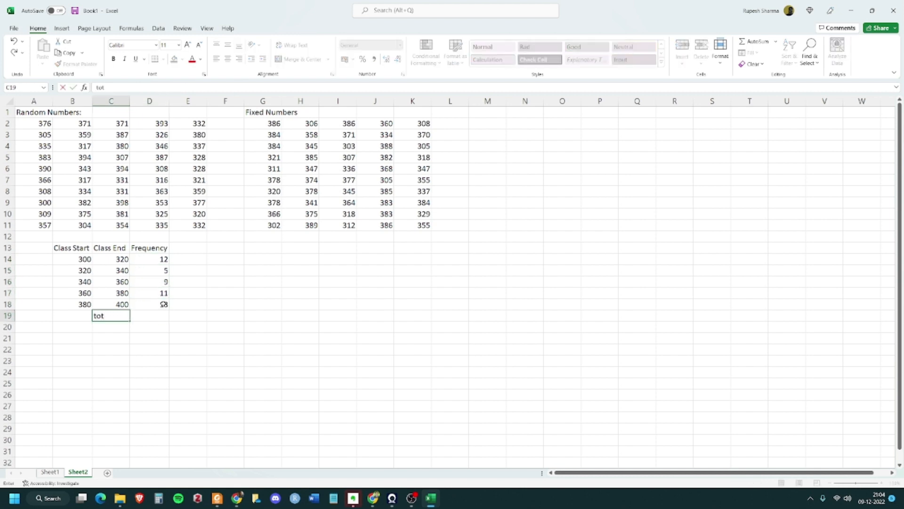
pyautogui.press('BackSpace')
pyautogui.press('BackSpace')
pyautogui.press('BackSpace')
pyautogui.write('tOt')
pyautogui.press('BackSpace')
pyautogui.press('BackSpace')
pyautogui.press('BackSpace')
pyautogui.write('Total')
pyautogui.press('Tab')
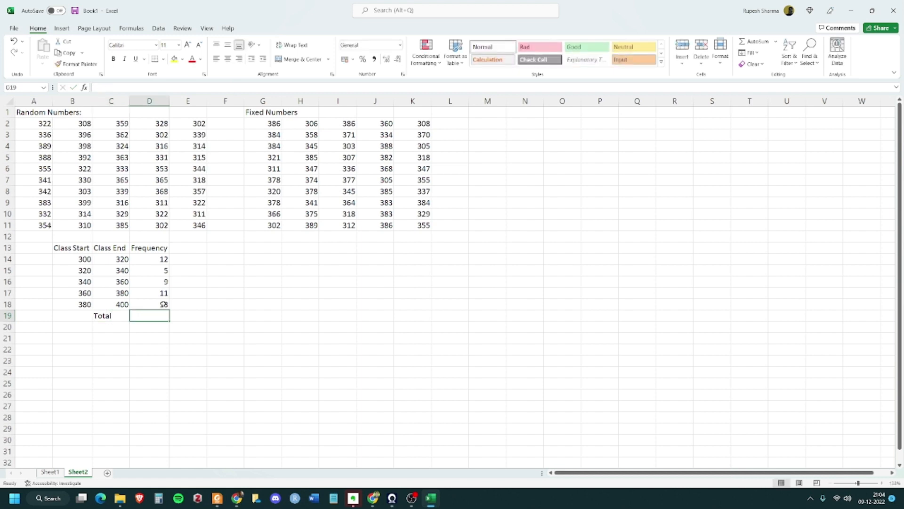
# Total the class frequencies in D19 with the formula =SUM(D14:D18).
pyautogui.write('=')
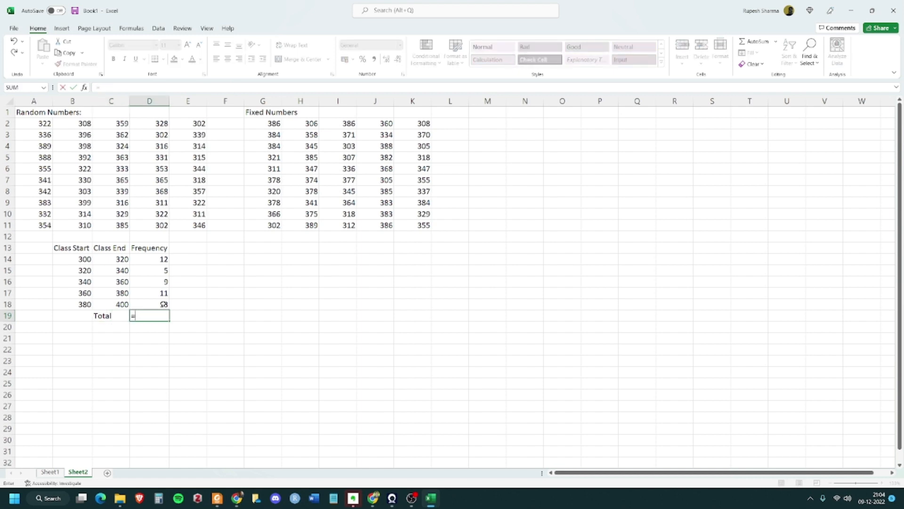
pyautogui.write('sum')
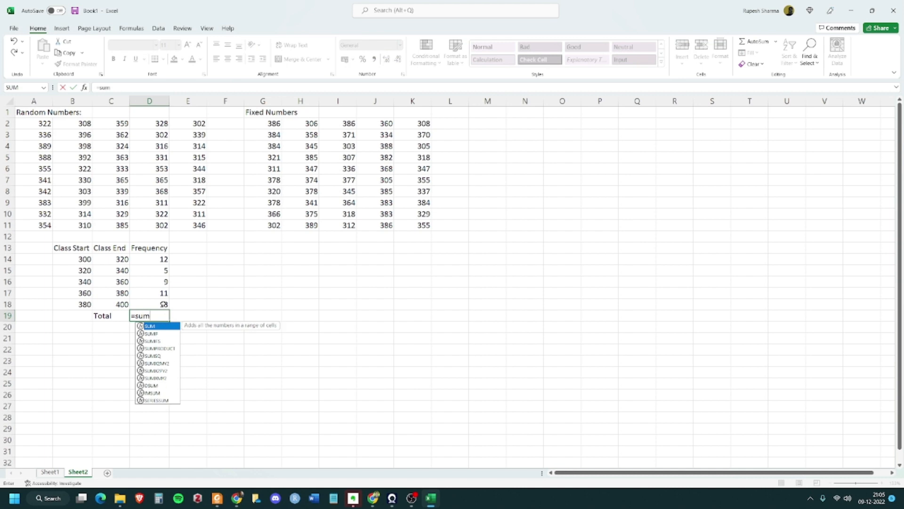
pyautogui.press('Tab')
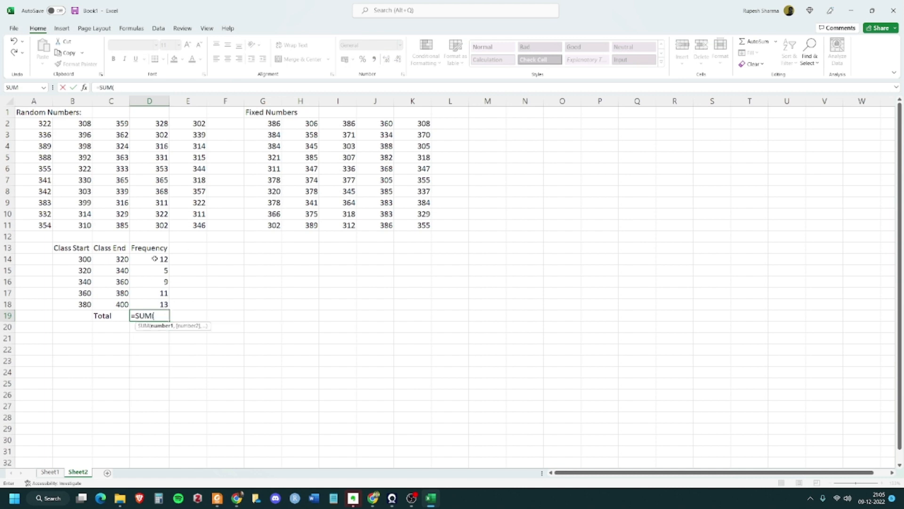
pyautogui.moveTo(154, 259); pyautogui.dragTo(154, 304)
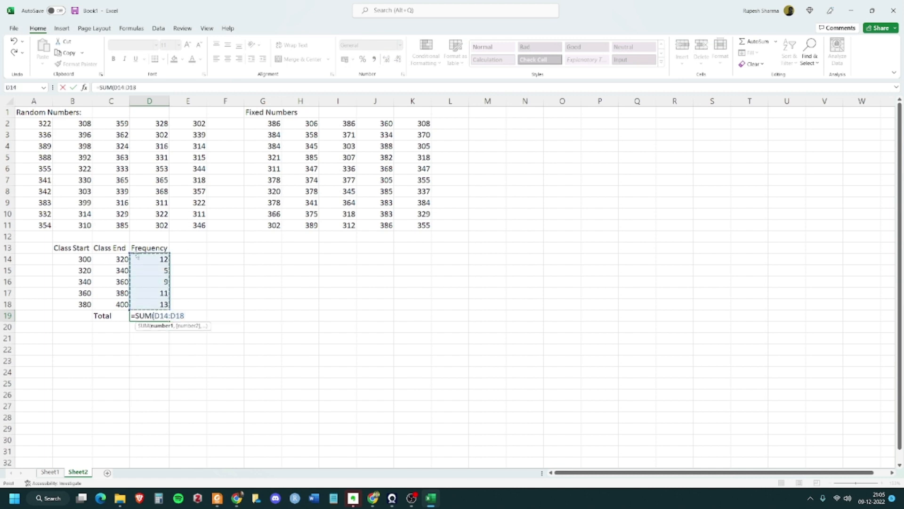
pyautogui.write(')')
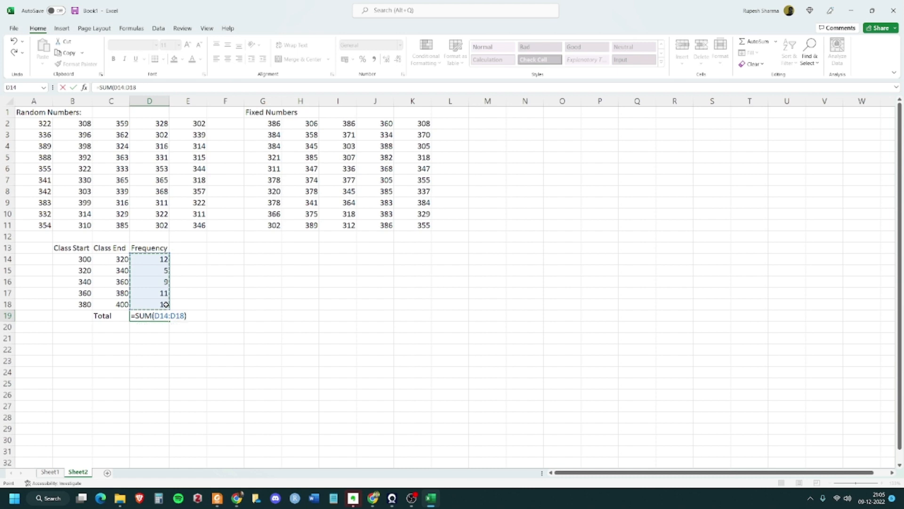
pyautogui.press('Return')
pyautogui.press('Down')
pyautogui.press('Down')
pyautogui.click(151, 320)
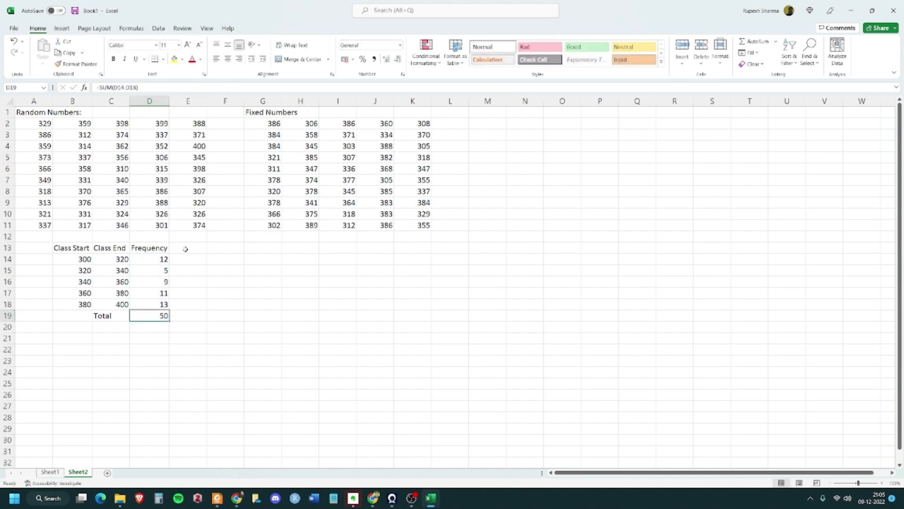
pyautogui.click(147, 346)
pyautogui.click(145, 316)
pyautogui.moveTo(149, 259); pyautogui.dragTo(146, 300)
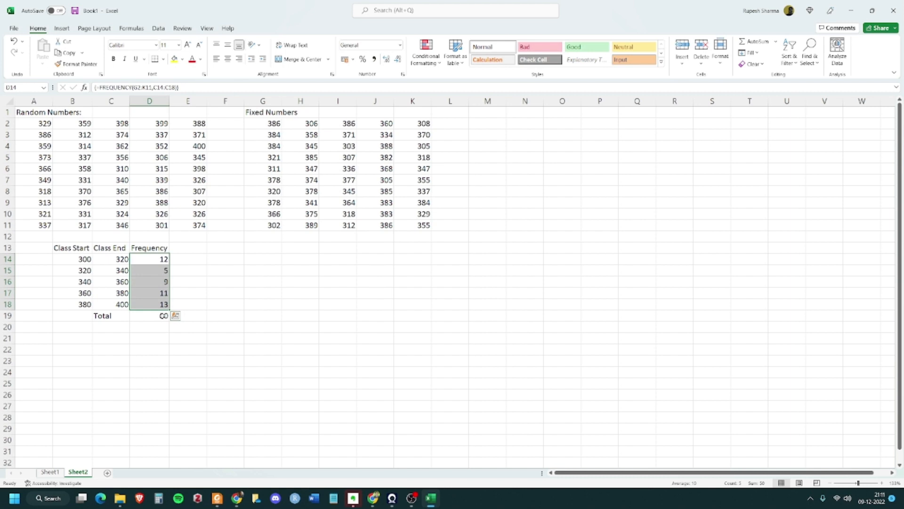
# Enter the labels Mean in F13 and Standard Deviation in F14, beside the frequency table.
pyautogui.click(220, 247)
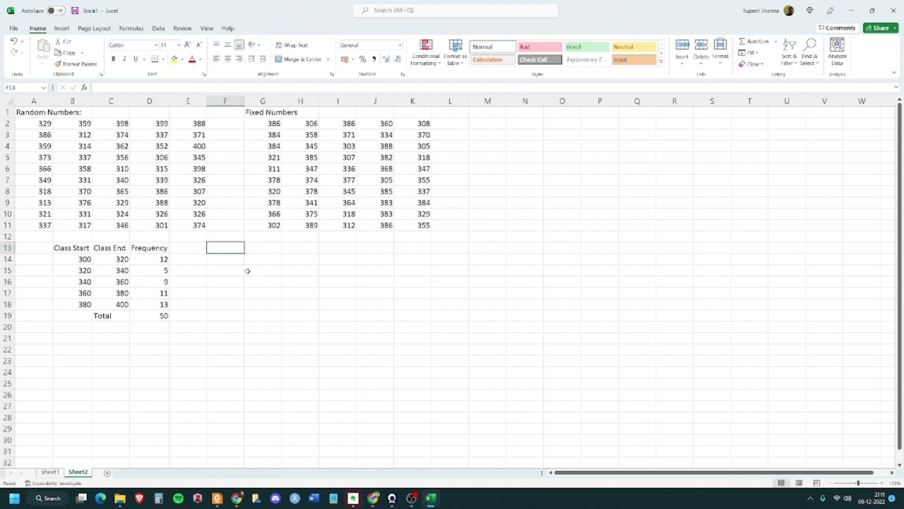
pyautogui.press('Down')
pyautogui.press('Left')
pyautogui.press('Up')
pyautogui.press('Right')
pyautogui.write('Mean')
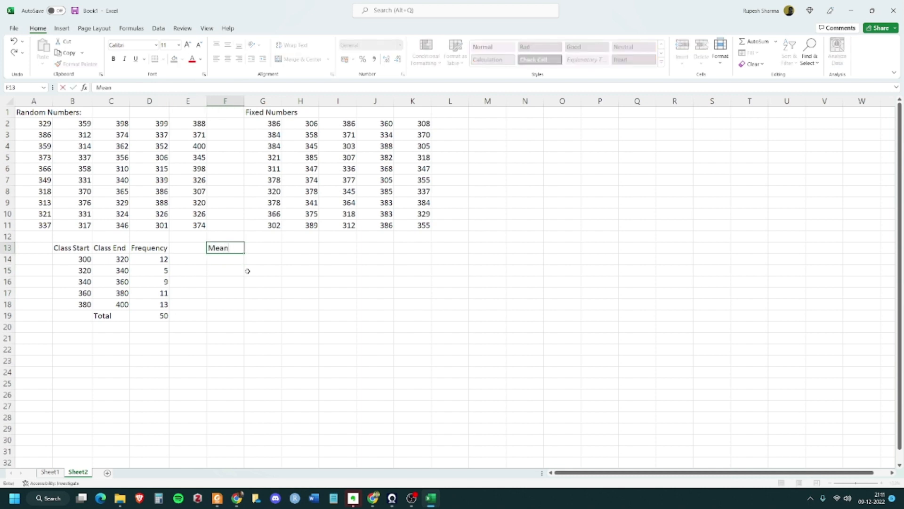
pyautogui.press('Return')
pyautogui.write('S')
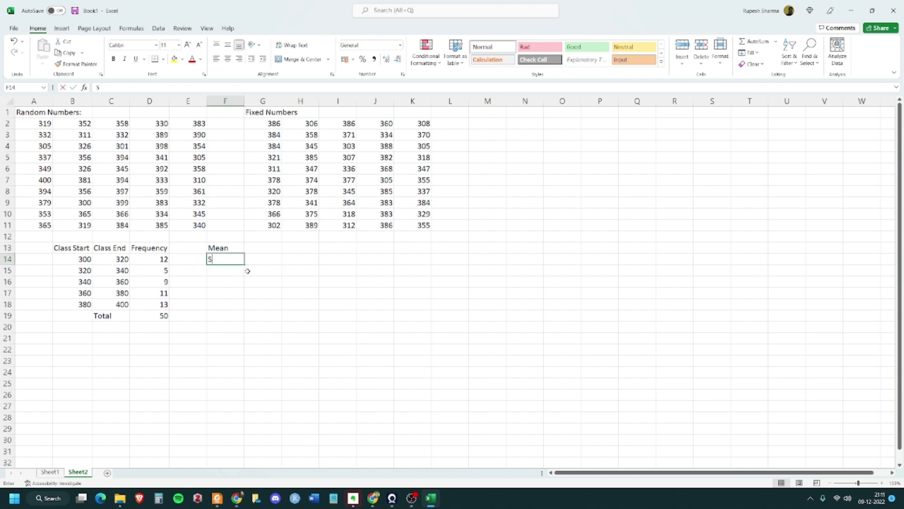
pyautogui.write('tanda')
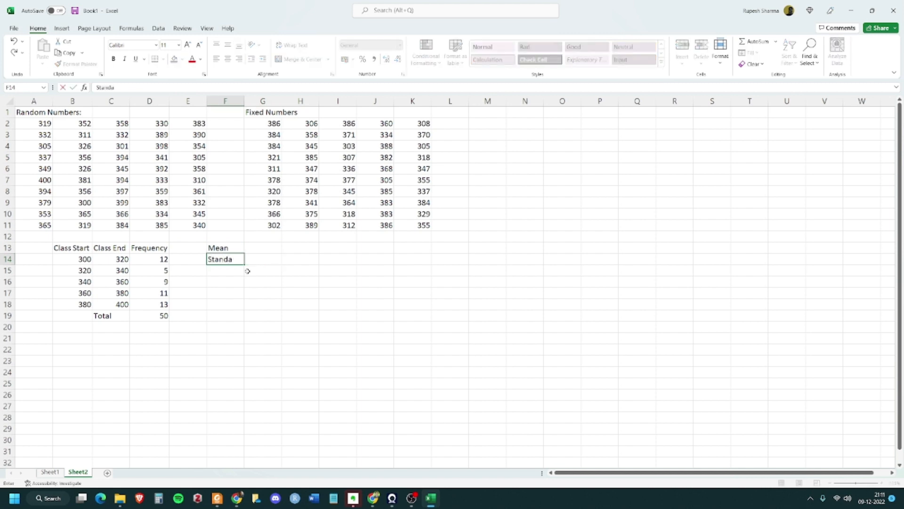
pyautogui.write('rd Deviation')
pyautogui.press('Tab')
pyautogui.press('Return')
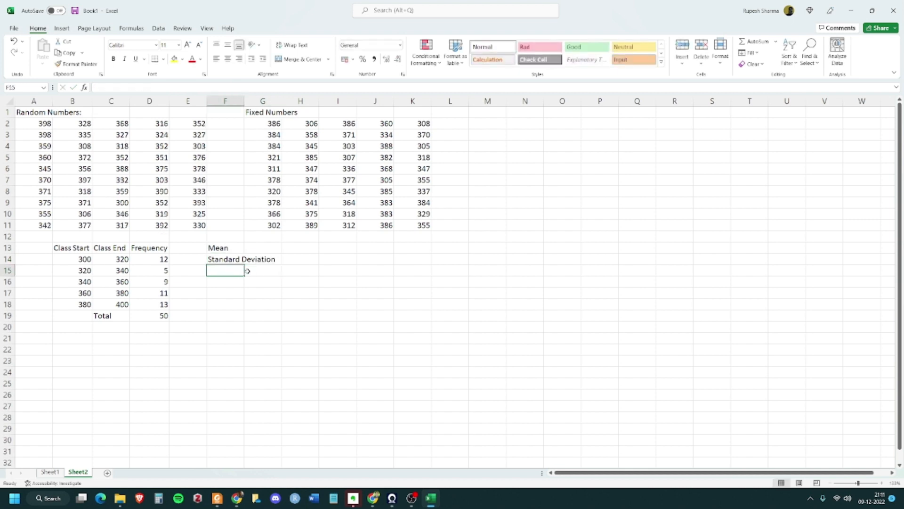
# Enter the labels Sum of Numbers above 360 in F15 and Count of Numbers above 360 in F16.
pyautogui.write('Sum o')
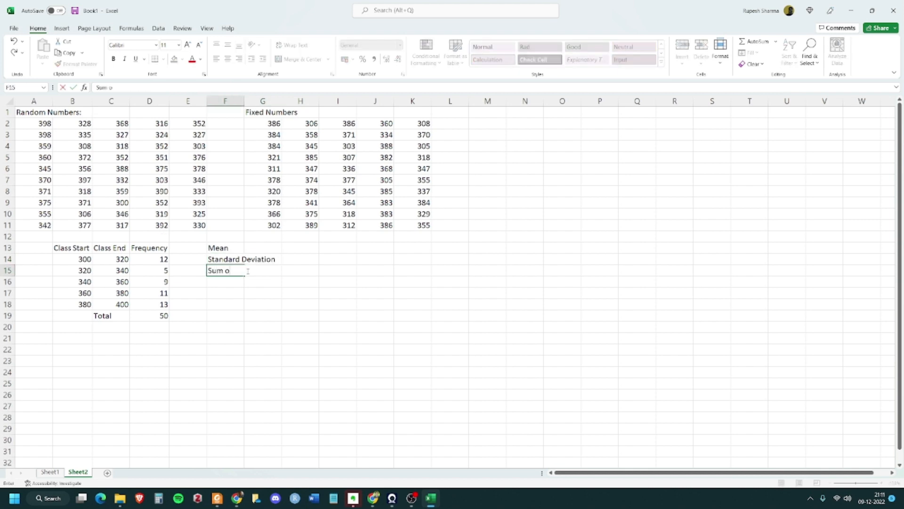
pyautogui.write('f Numbers above ')
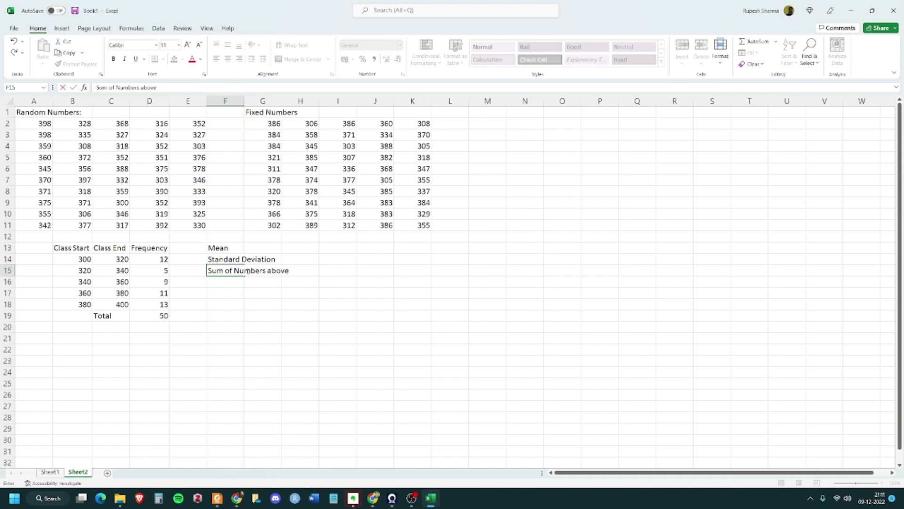
pyautogui.write('360')
pyautogui.press('Tab')
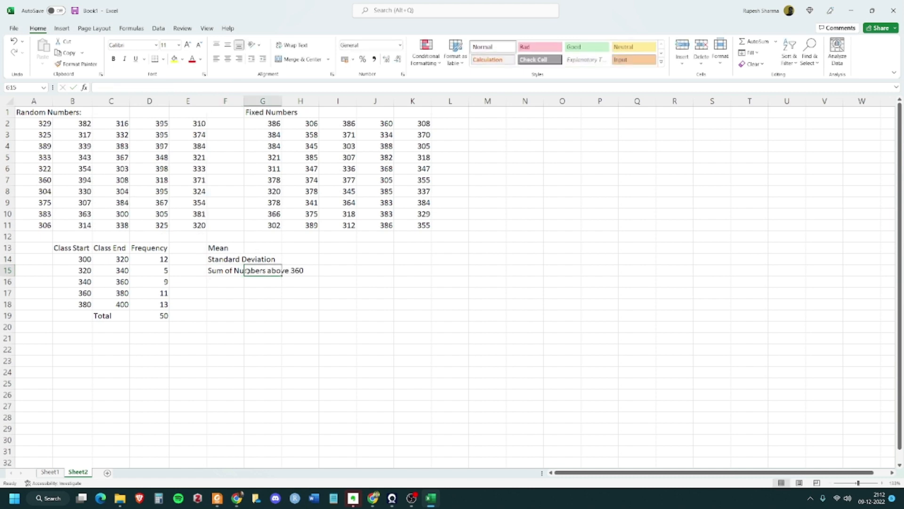
pyautogui.press('Return')
pyautogui.write('Count')
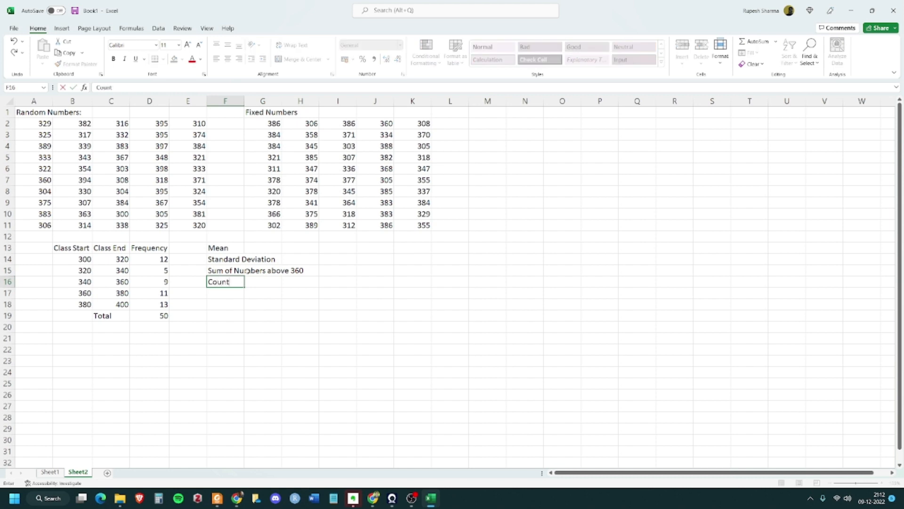
pyautogui.write(' of Numbers abov')
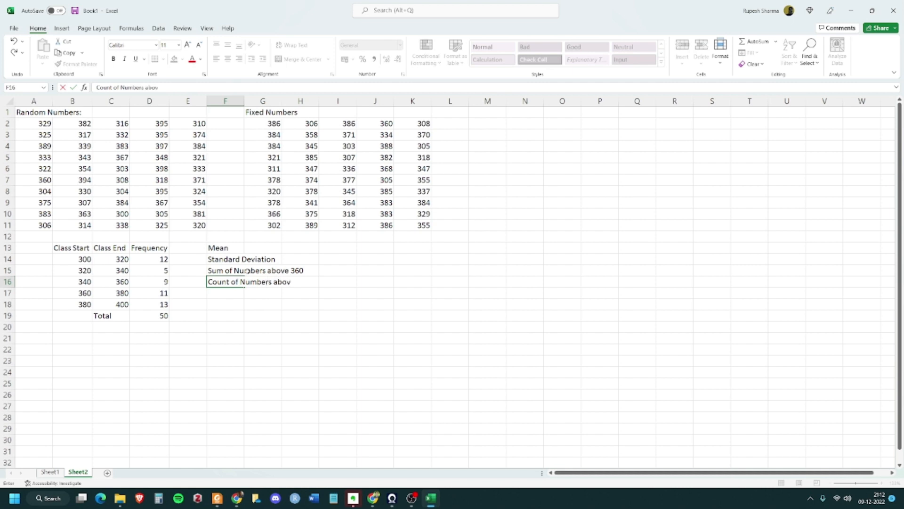
pyautogui.write('e 360')
pyautogui.press('Return')
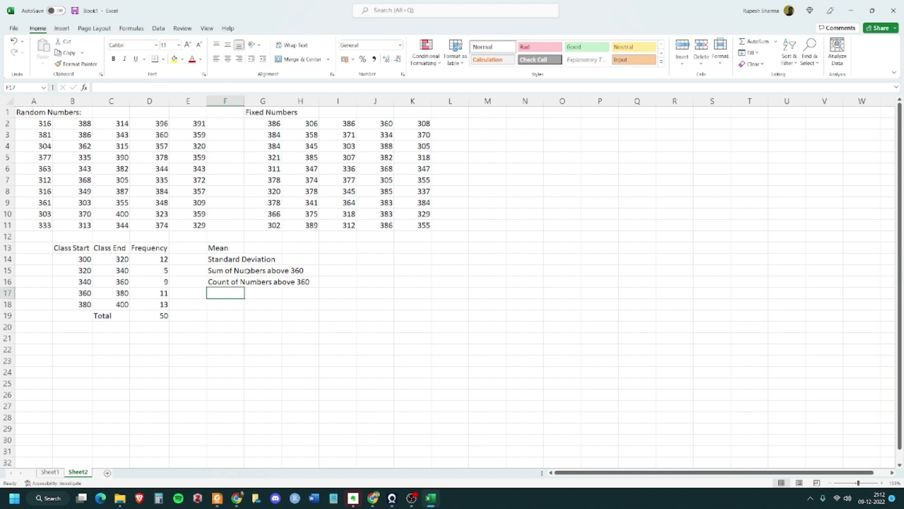
# Enter the labels Skewness in F17 and Kurtosis in F18, and auto-fit column F to its longest label.
pyautogui.write('Skewness')
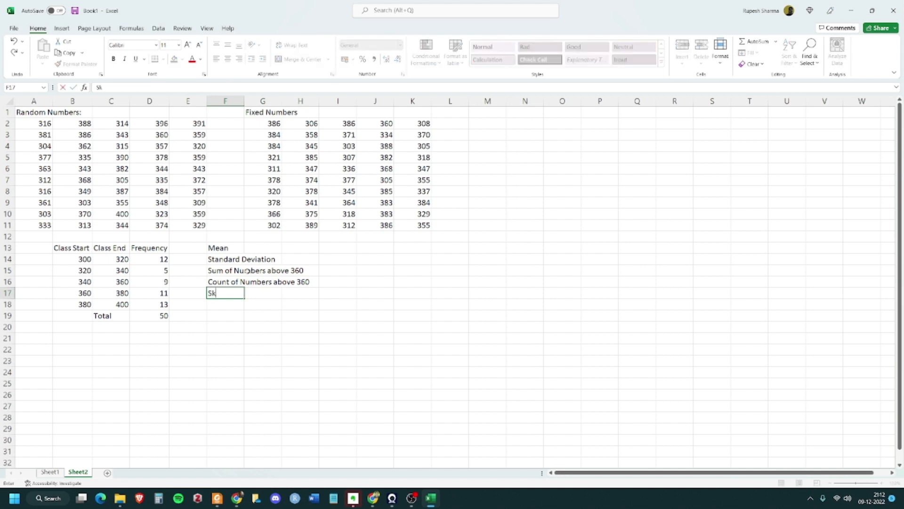
pyautogui.press('Tab')
pyautogui.press('Return')
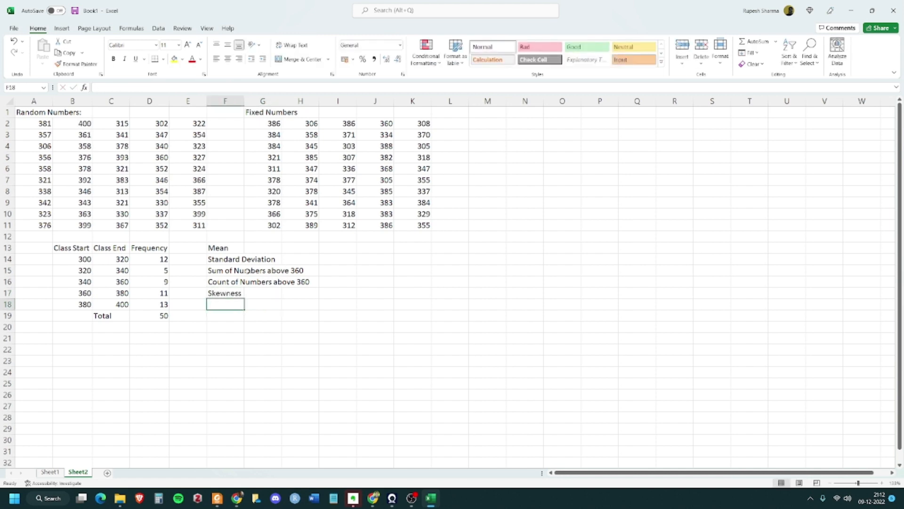
pyautogui.write('Kurtosis')
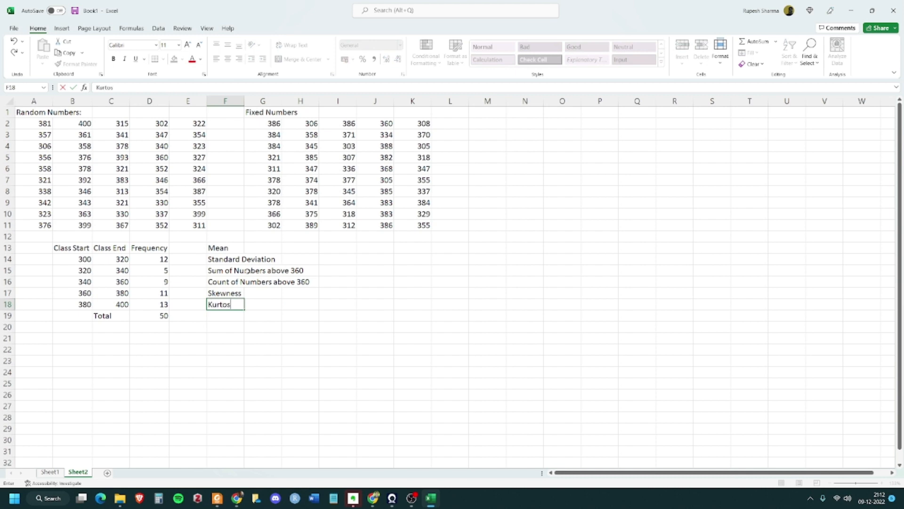
pyautogui.press('Tab')
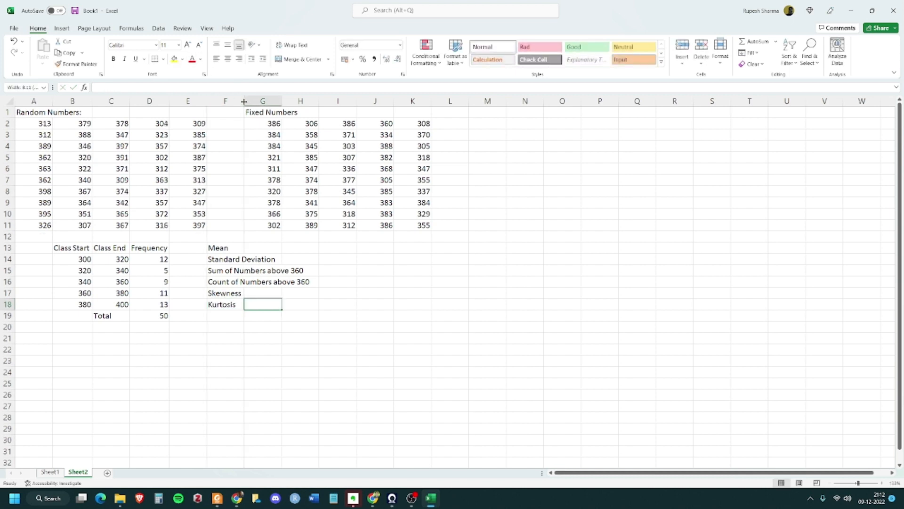
pyautogui.doubleClick(244, 101)
pyautogui.moveTo(277, 328); pyautogui.dragTo(251, 336)
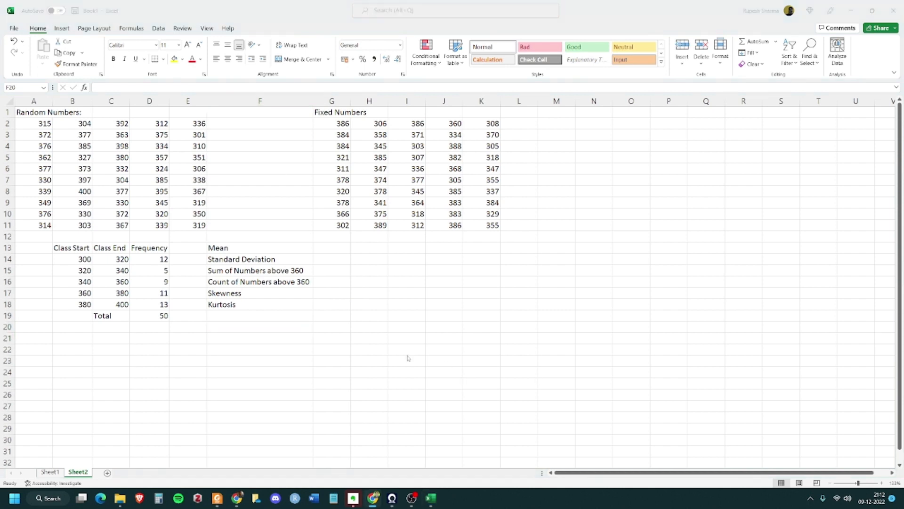
pyautogui.click(331, 247)
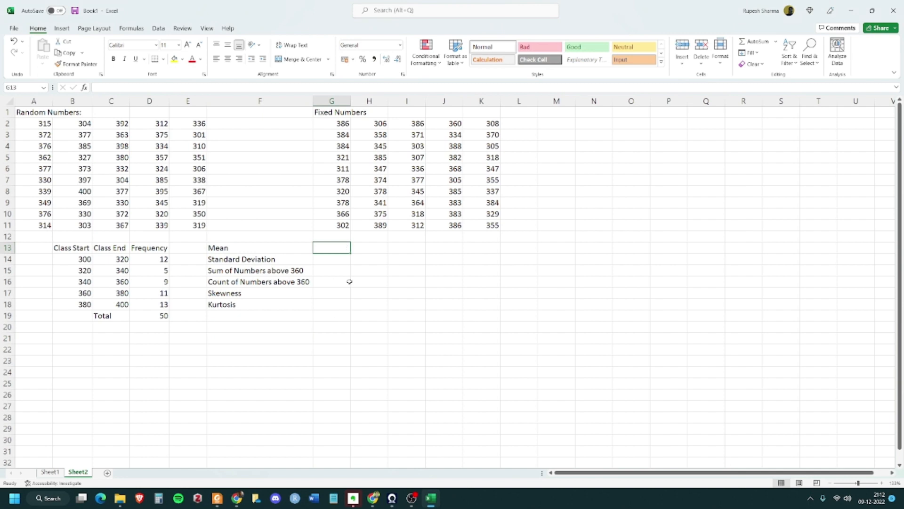
pyautogui.moveTo(335, 121); pyautogui.dragTo(492, 226)
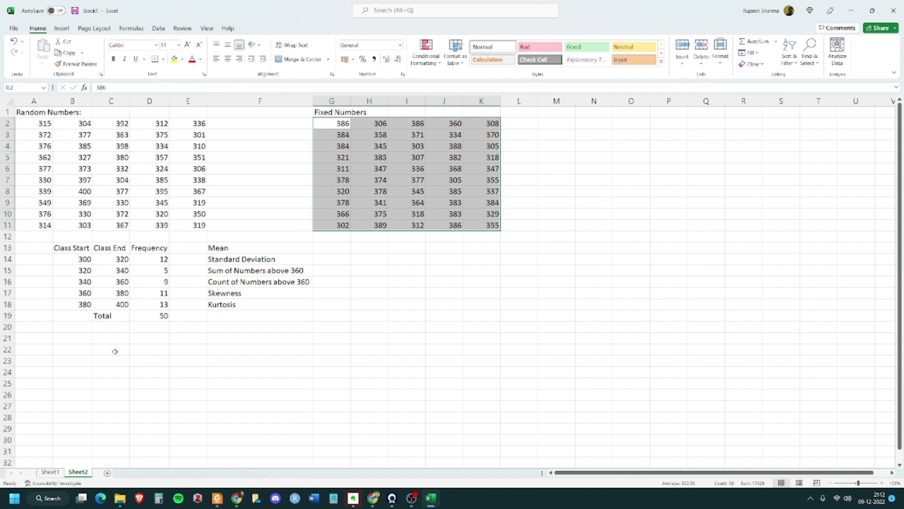
pyautogui.click(271, 304)
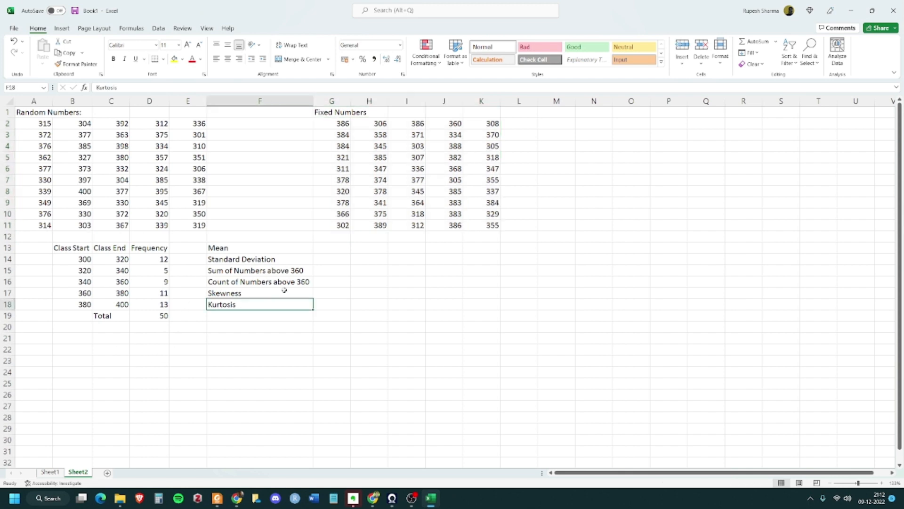
pyautogui.click(330, 239)
# Calculate the mean of the fixed numbers in G13 with the formula =AVERAGE(G2:K11).
pyautogui.click(331, 247)
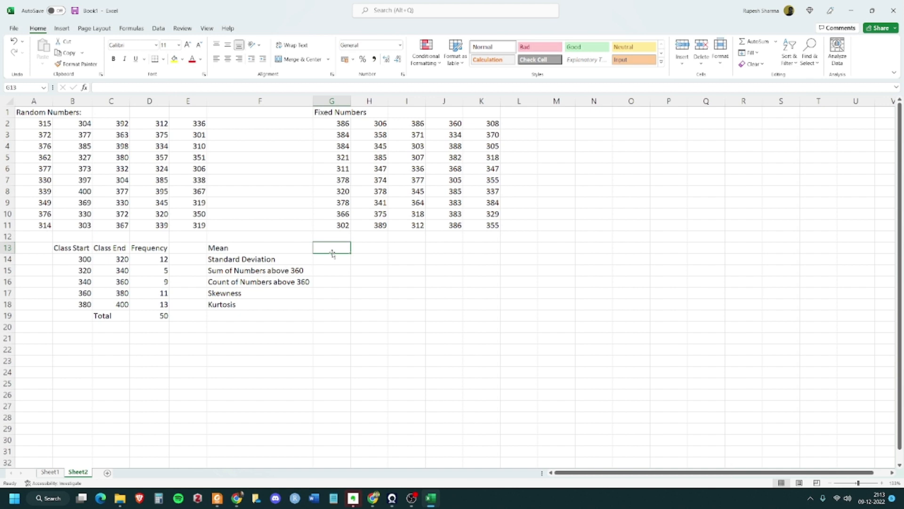
pyautogui.write('=aver')
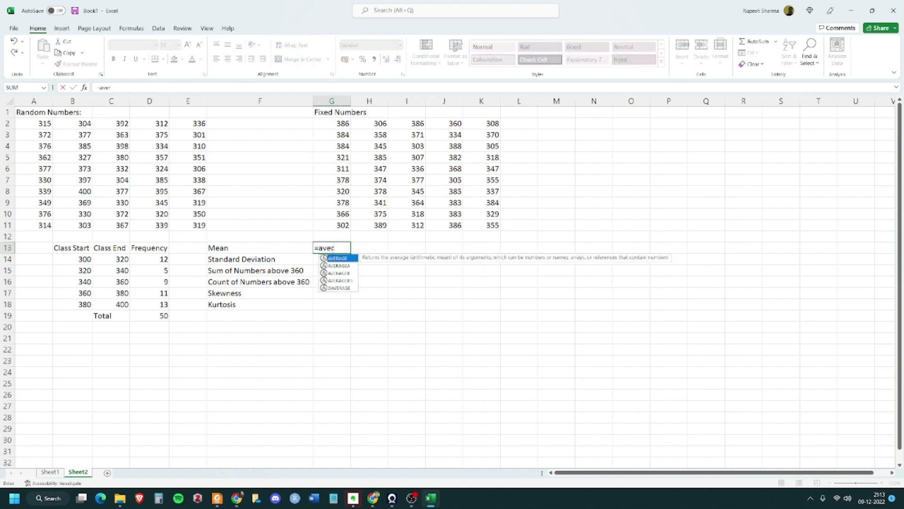
pyautogui.press('Tab')
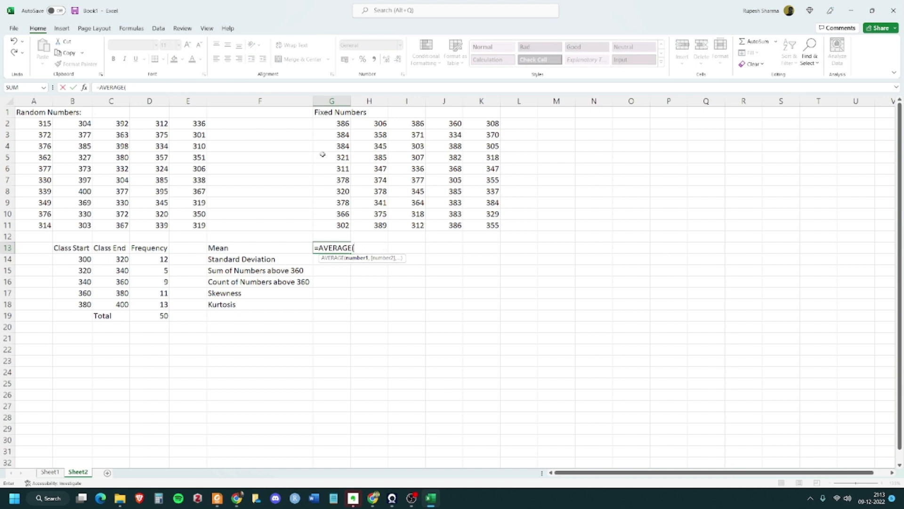
pyautogui.click(340, 124)
pyautogui.moveTo(346, 133); pyautogui.dragTo(484, 226)
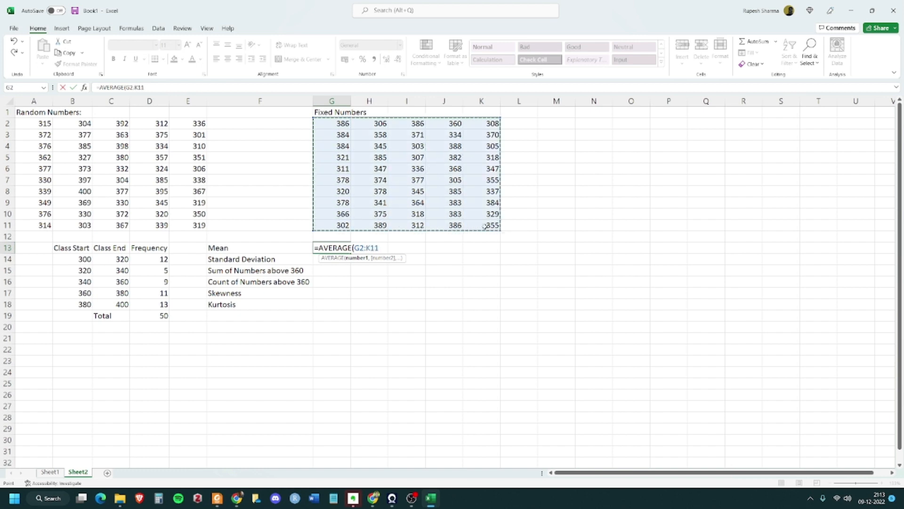
pyautogui.write(')')
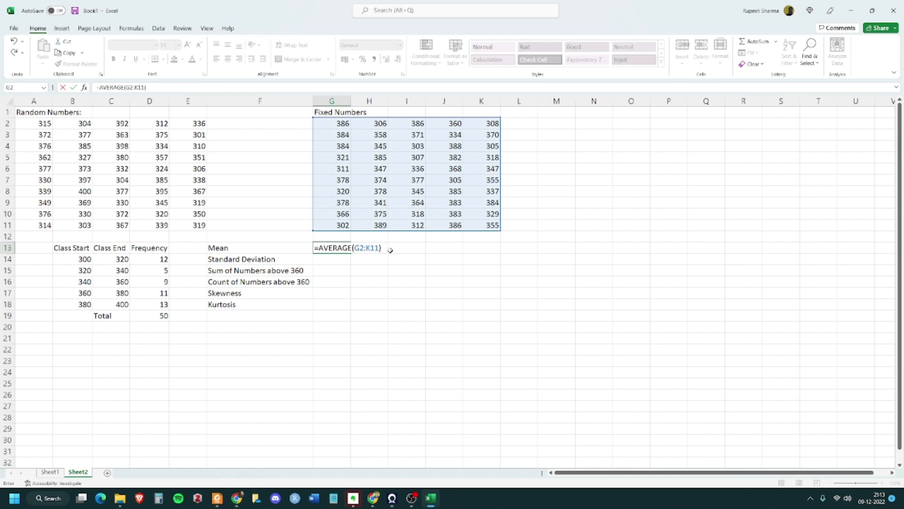
pyautogui.press('Return')
pyautogui.click(348, 281)
pyautogui.click(331, 249)
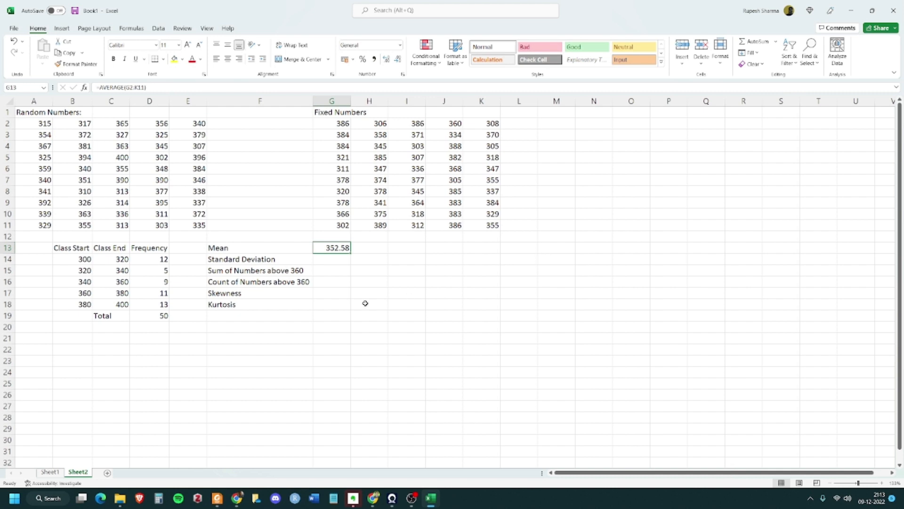
# Calculate the sample standard deviation of the fixed numbers in G14 with the formula =STDEV.S(G2:K11).
pyautogui.click(340, 260)
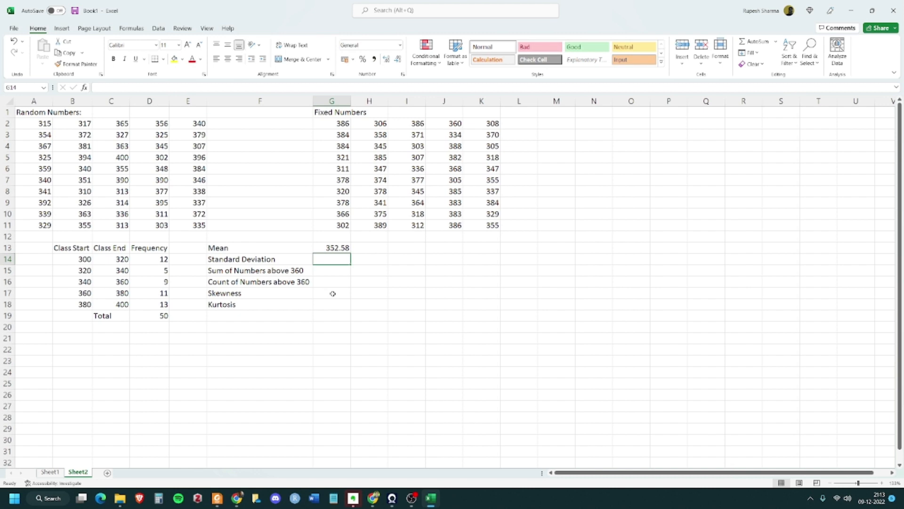
pyautogui.write('=')
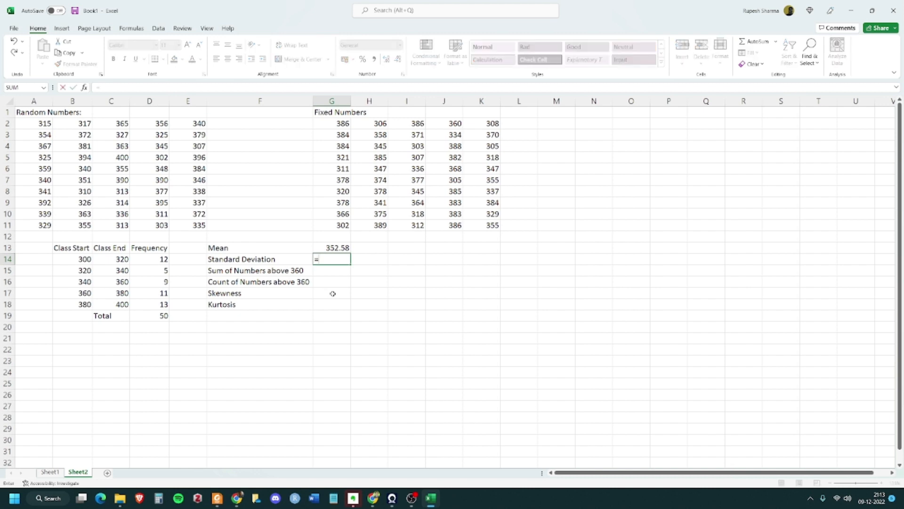
pyautogui.write('std')
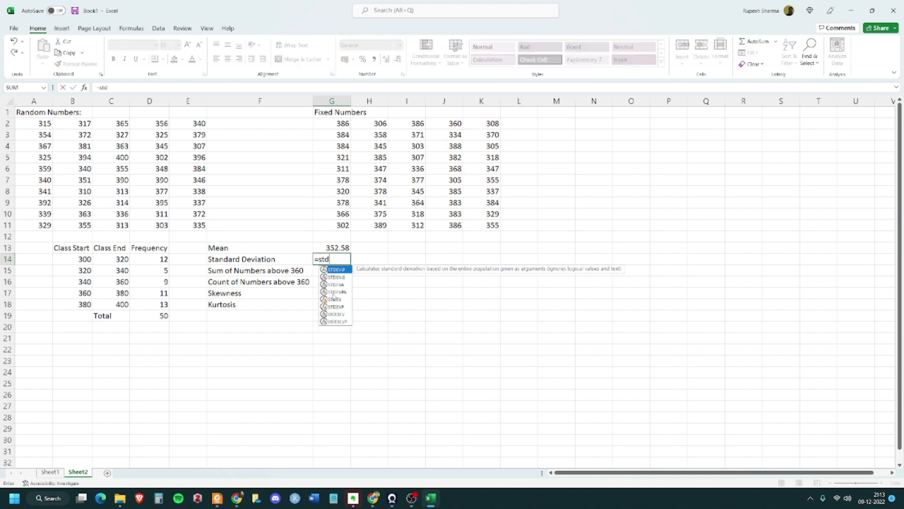
pyautogui.press('Down')
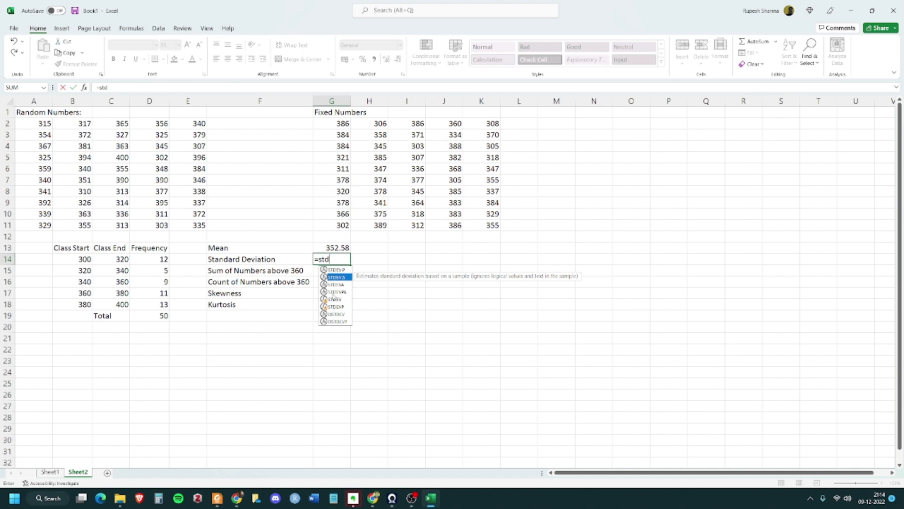
pyautogui.press('Tab')
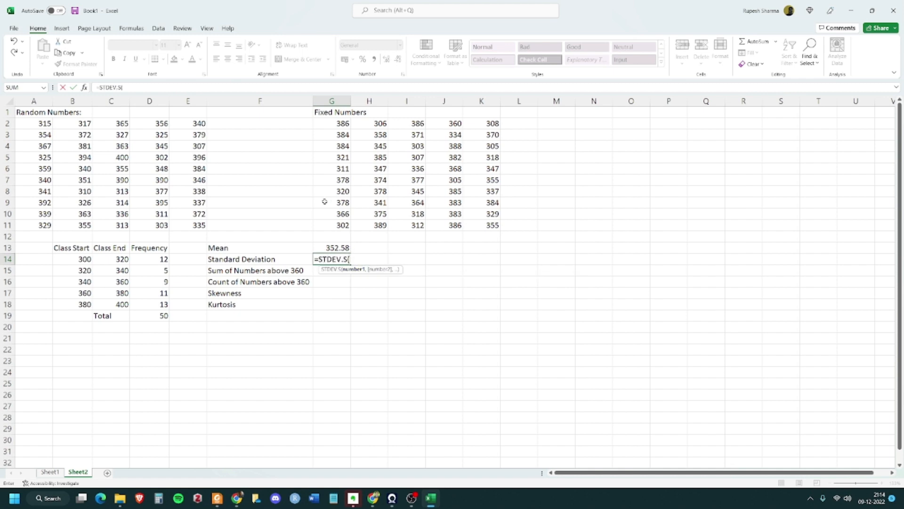
pyautogui.moveTo(334, 121); pyautogui.dragTo(477, 225)
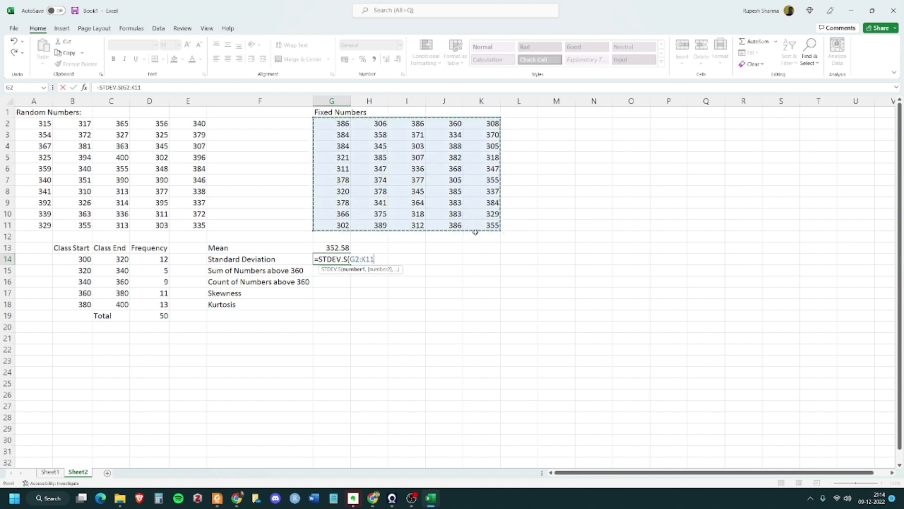
pyautogui.write(')')
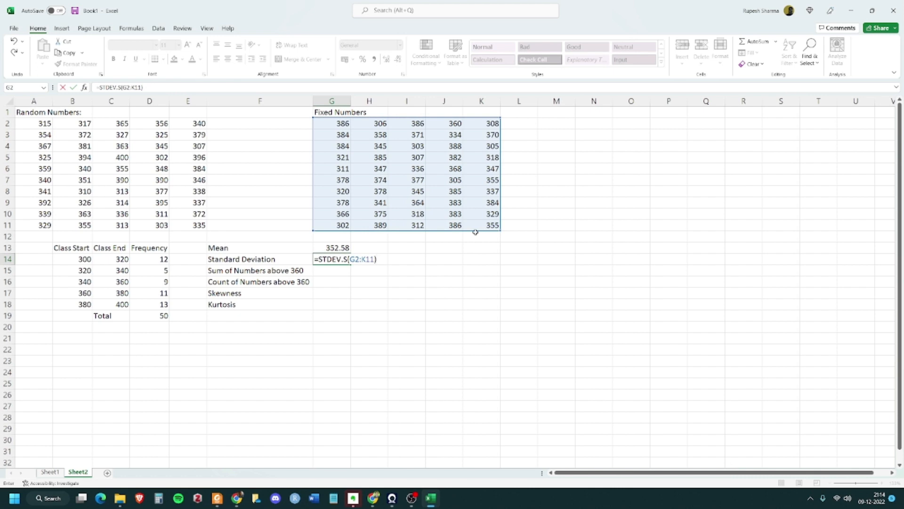
pyautogui.press('Tab')
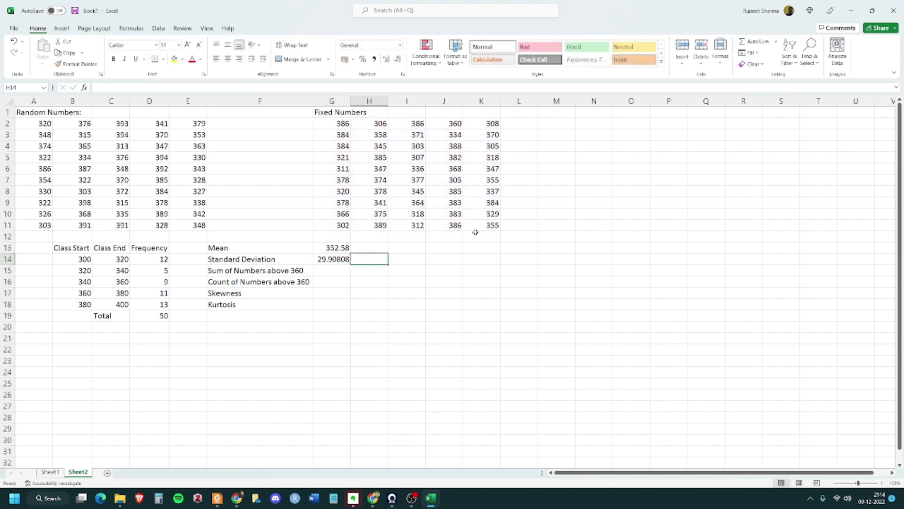
# Review the fixed numbers in G2:K11 and the standard deviation formula in G14 that refers to them.
pyautogui.click(337, 271)
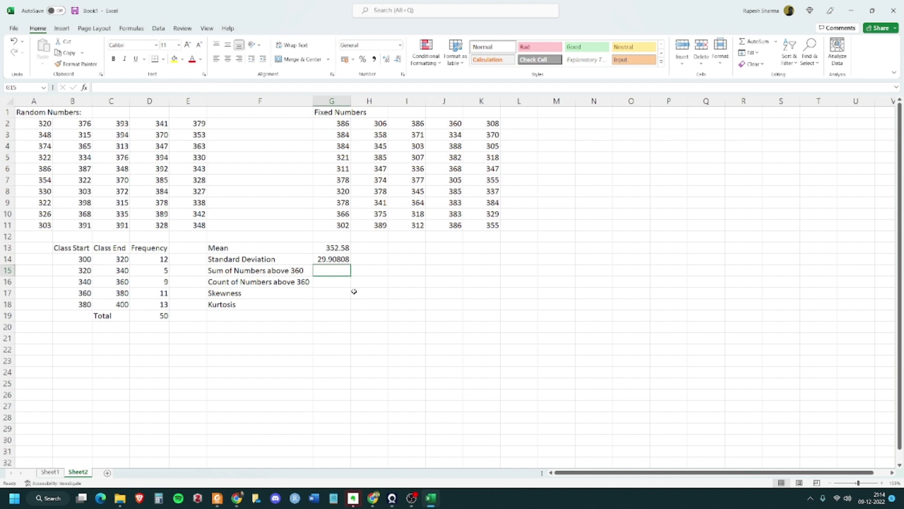
pyautogui.click(358, 324)
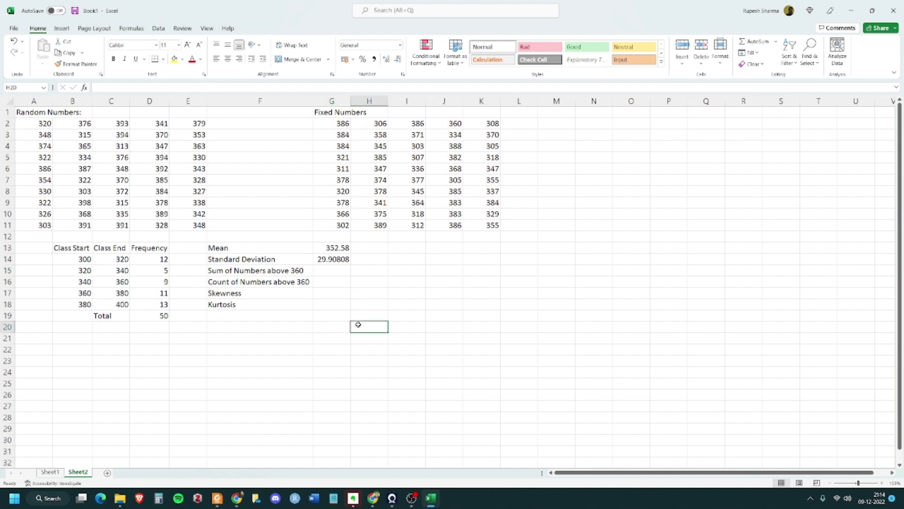
pyautogui.click(332, 270)
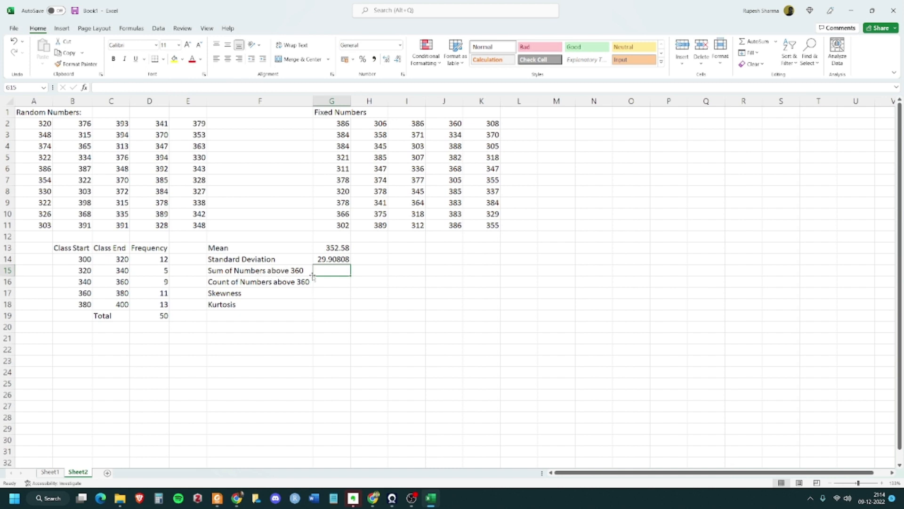
pyautogui.moveTo(338, 123); pyautogui.dragTo(484, 222)
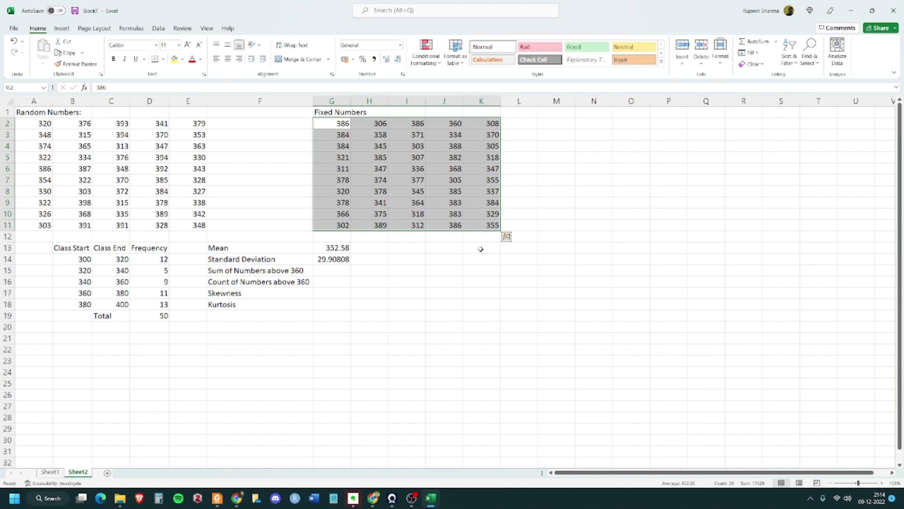
pyautogui.doubleClick(349, 260)
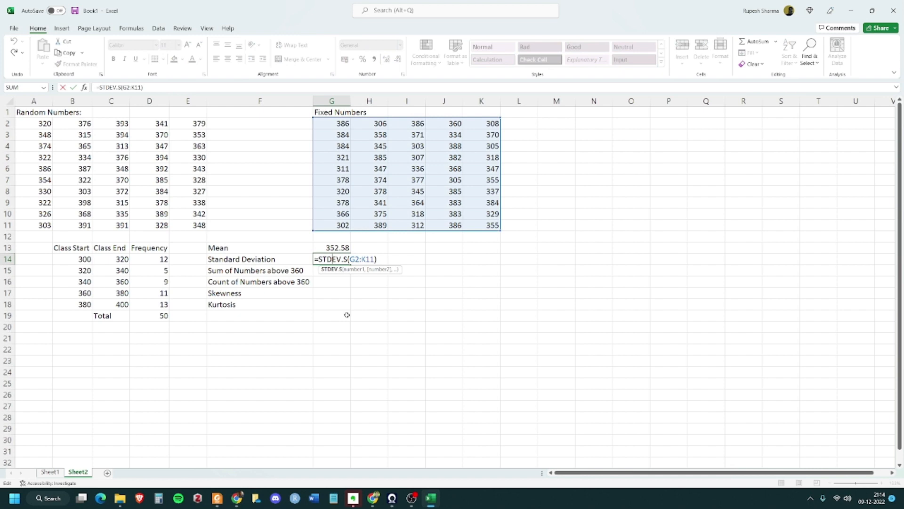
pyautogui.click(383, 259)
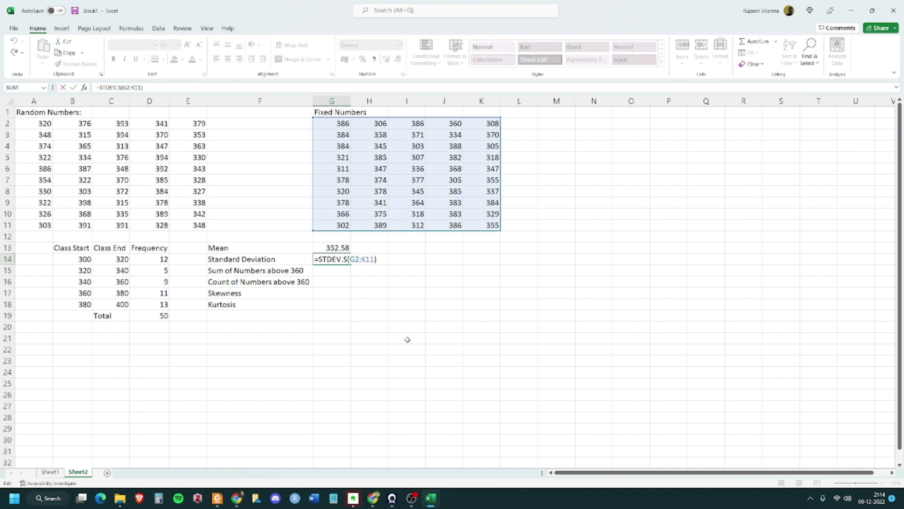
pyautogui.press('Tab')
pyautogui.click(363, 340)
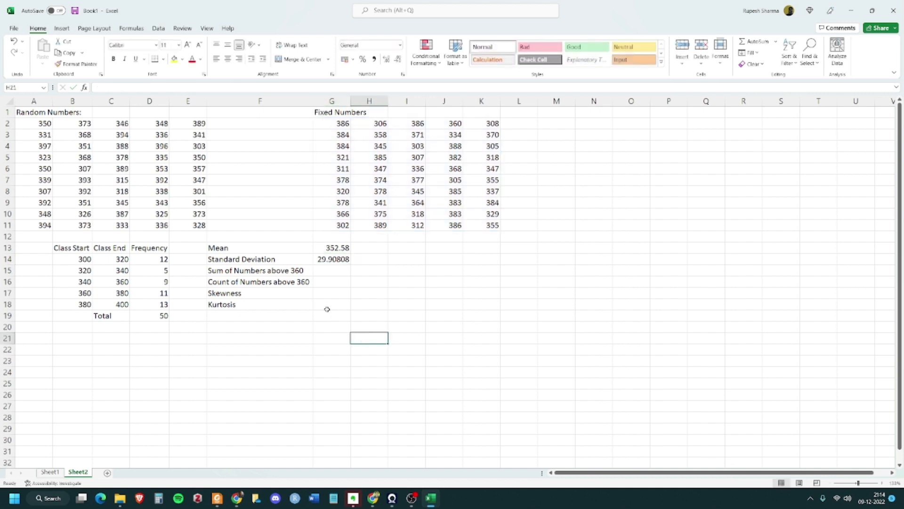
# Calculate the sum of the fixed numbers above 360 in G15 with the formula =SUMIF(G2:K11, ">360").
pyautogui.click(330, 272)
pyautogui.doubleClick(330, 272)
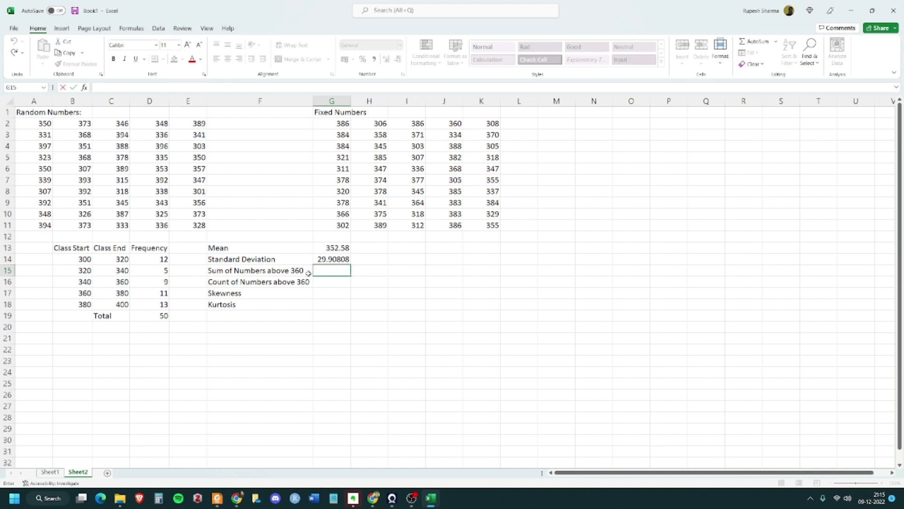
pyautogui.write('=sum')
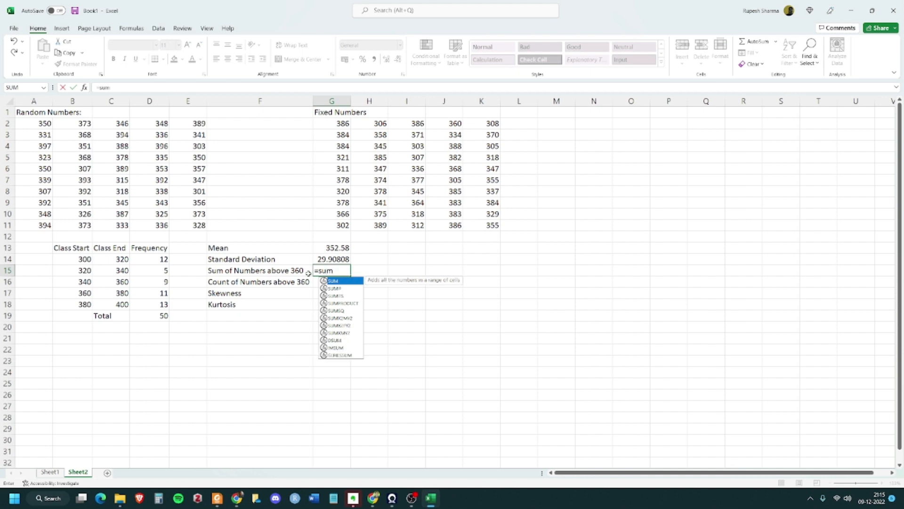
pyautogui.write('i')
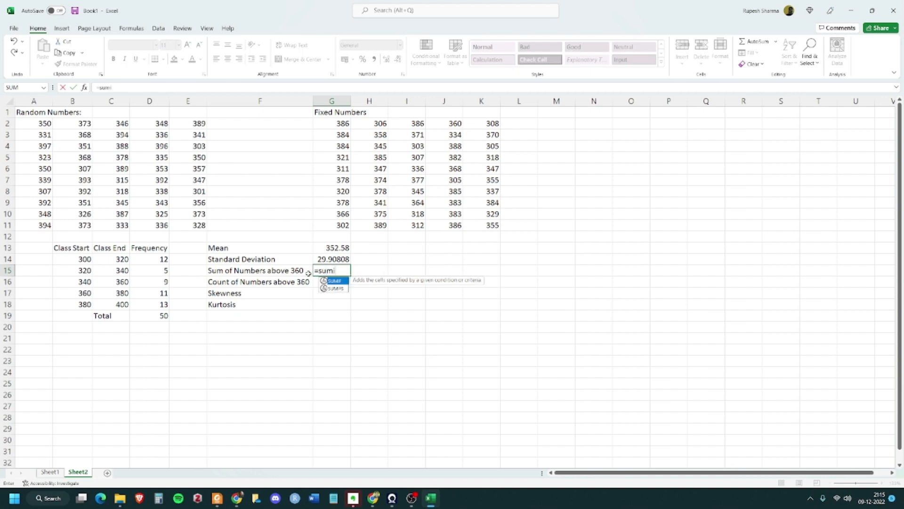
pyautogui.write('f')
pyautogui.press('Tab')
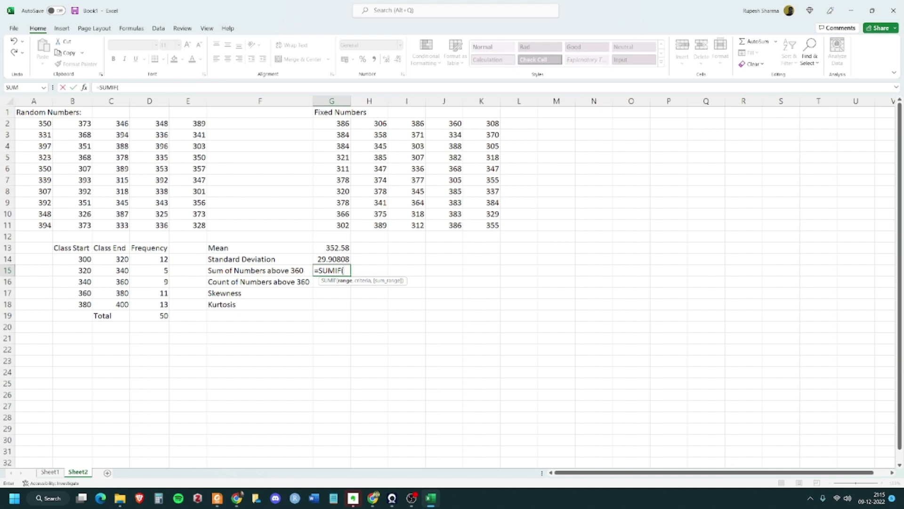
pyautogui.click(348, 271)
pyautogui.moveTo(343, 123); pyautogui.dragTo(478, 223)
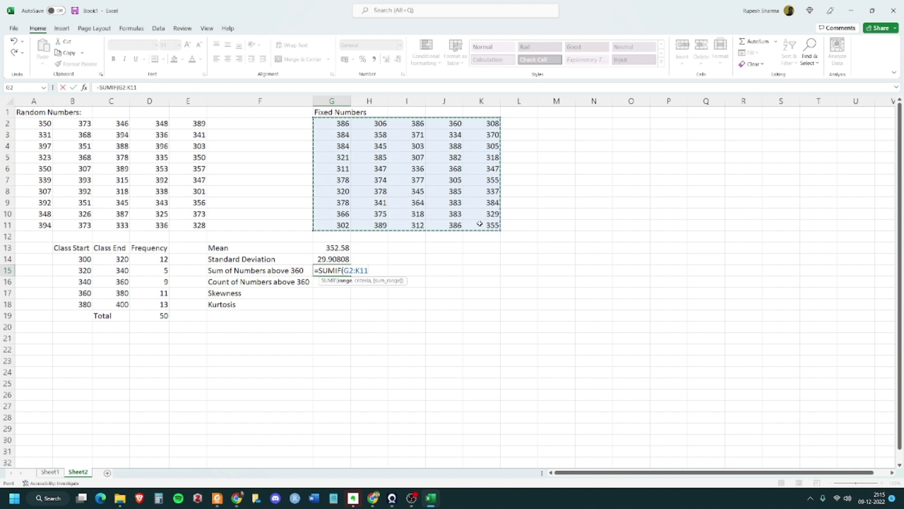
pyautogui.write(',')
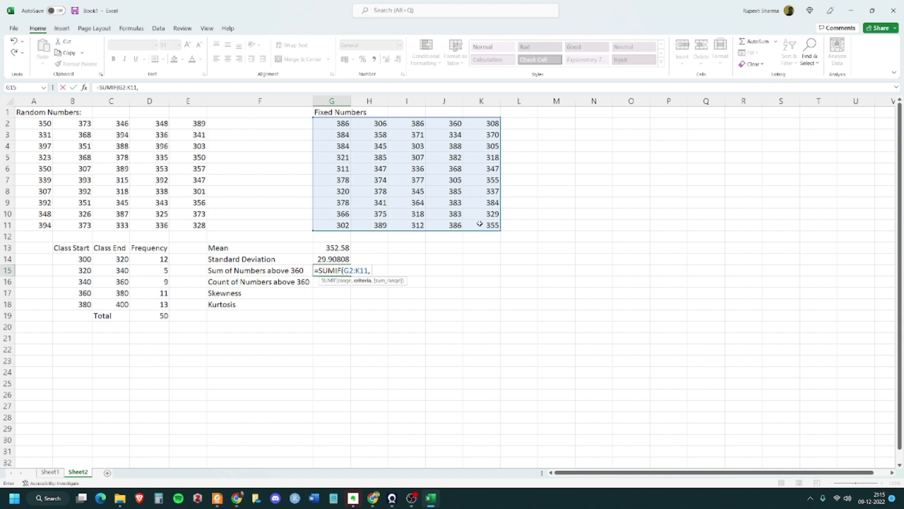
pyautogui.write(' ">360")')
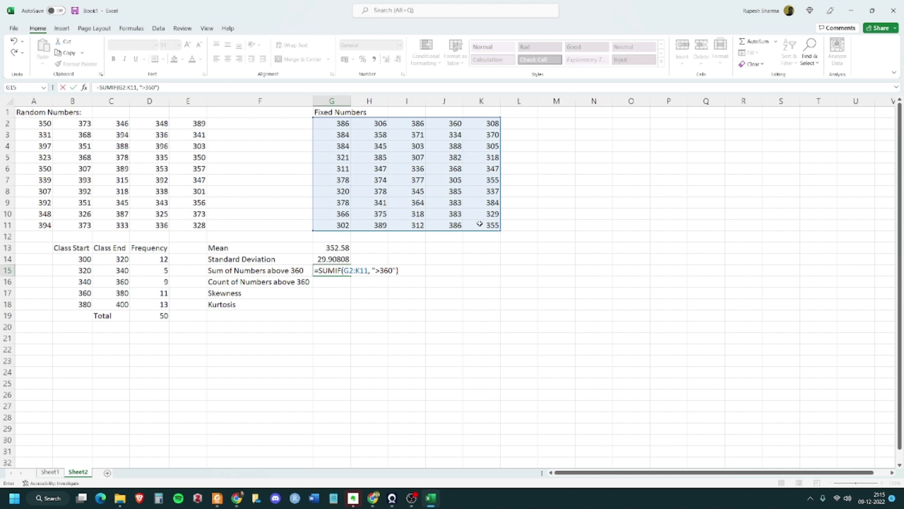
pyautogui.press('Return')
pyautogui.click(327, 273)
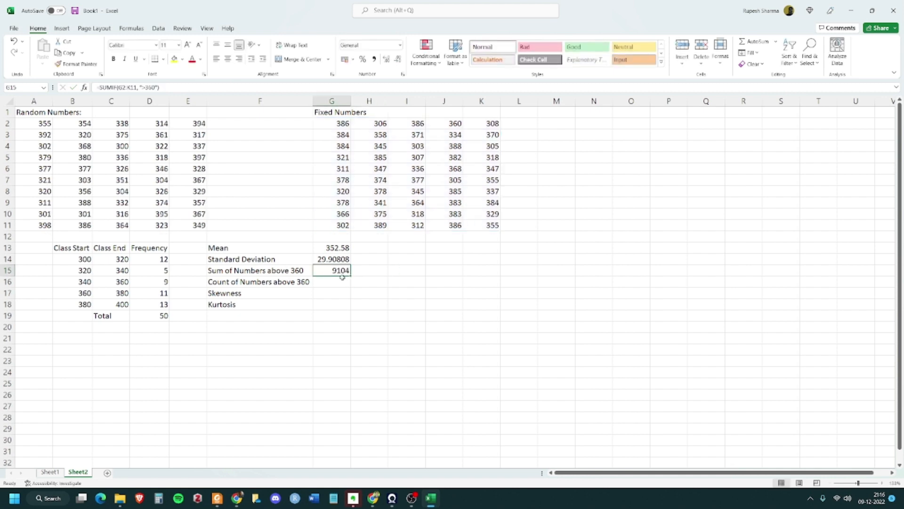
# Count the fixed numbers above 360 in G16 with the formula =COUNTIF(G2:K11, ">360").
pyautogui.doubleClick(340, 281)
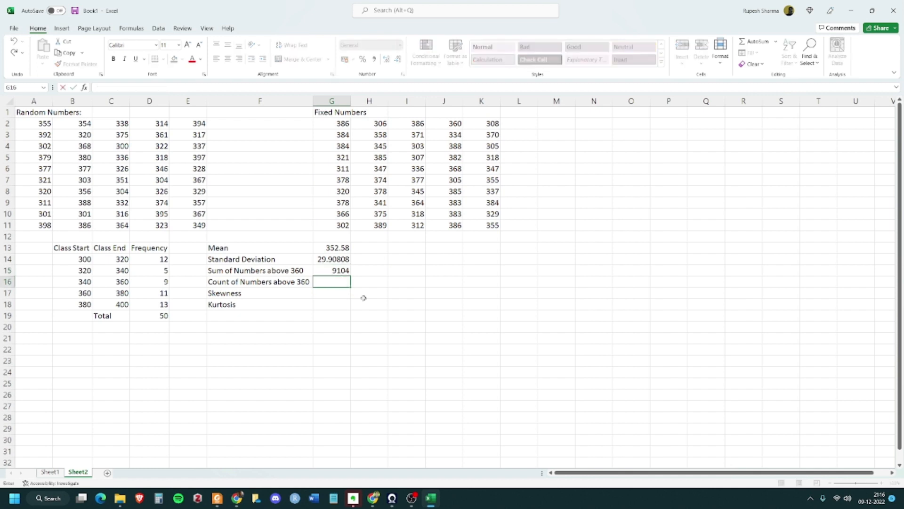
pyautogui.write('=')
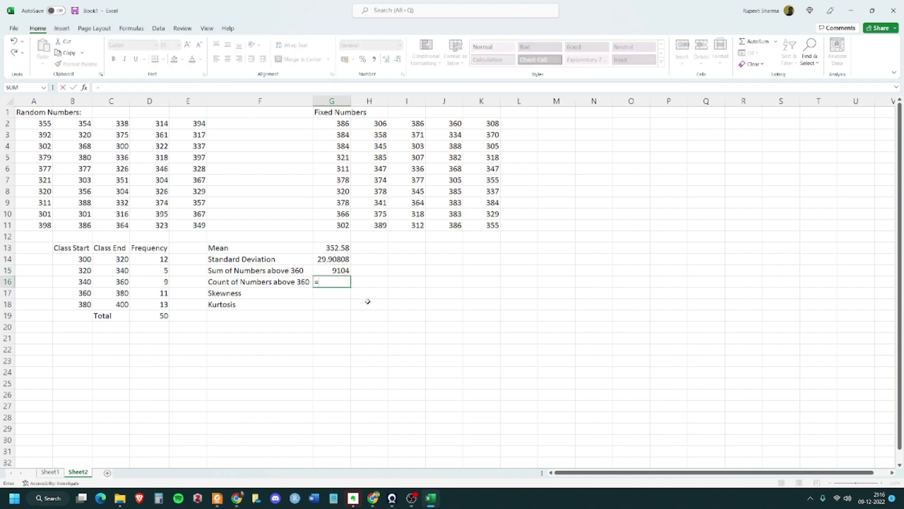
pyautogui.write('count')
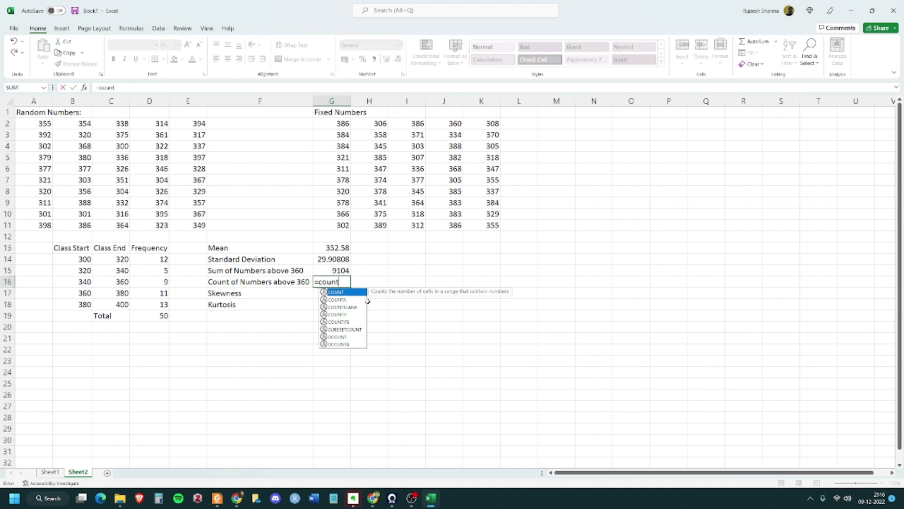
pyautogui.press('Down')
pyautogui.press('Down')
pyautogui.press('Down')
pyautogui.press('Tab')
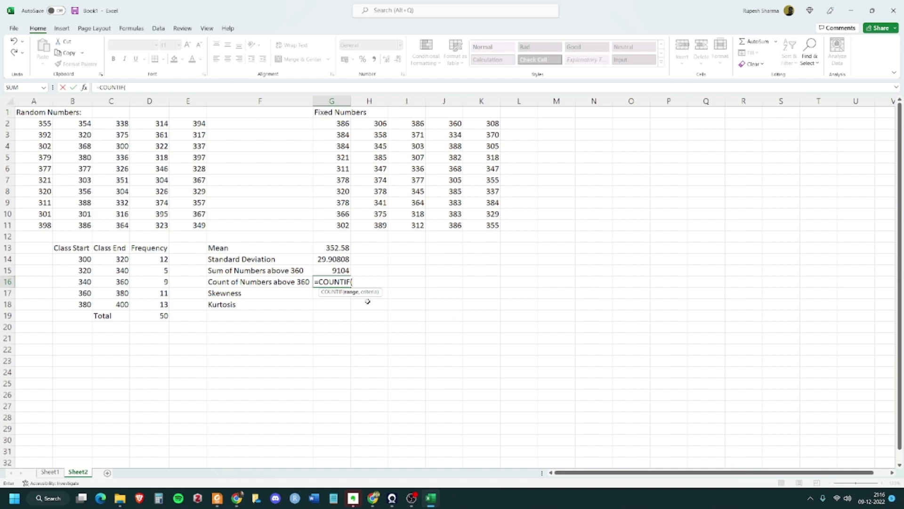
pyautogui.moveTo(335, 121); pyautogui.dragTo(479, 223)
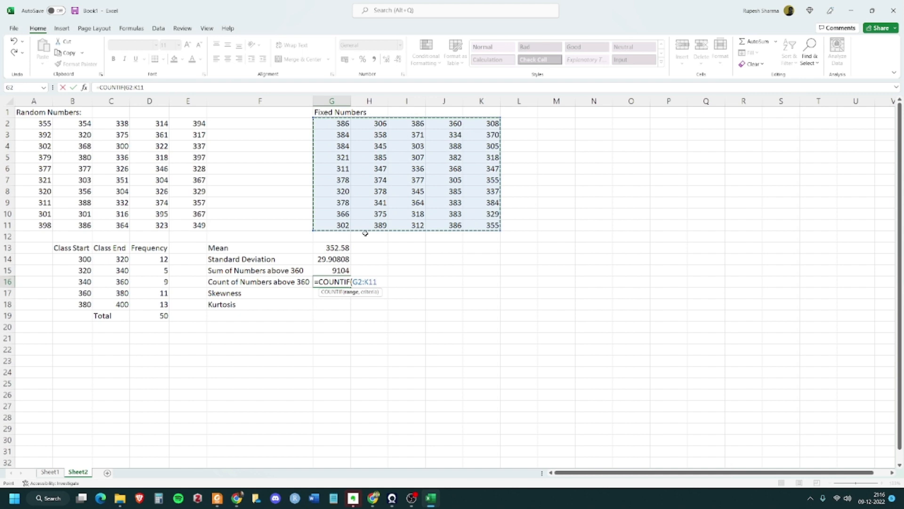
pyautogui.write(',')
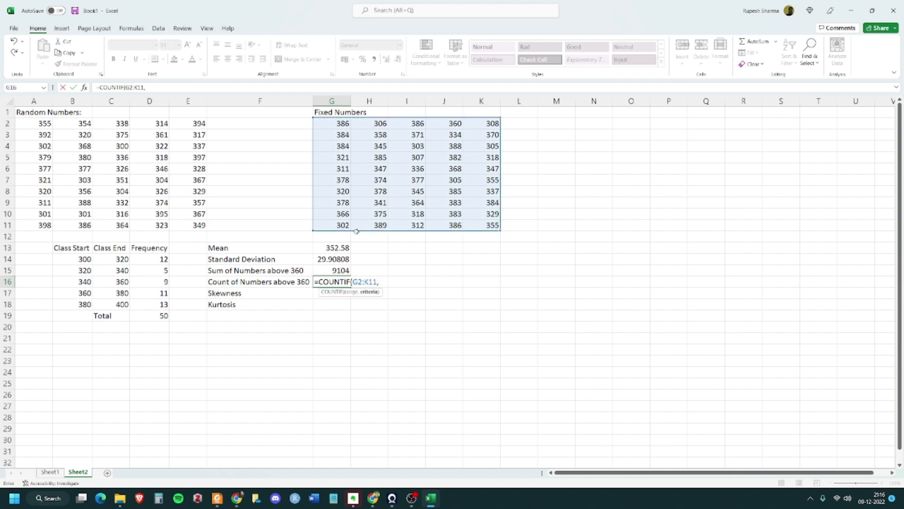
pyautogui.write(' ">360")')
pyautogui.press('Tab')
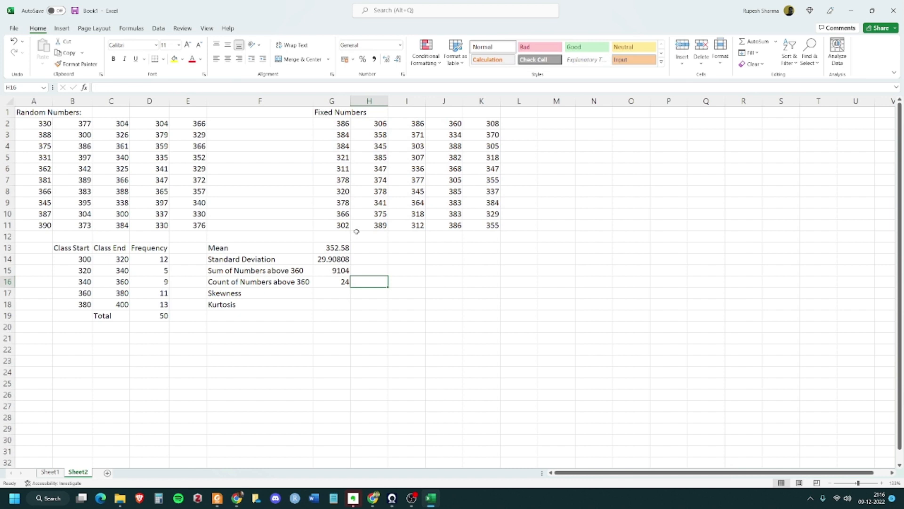
pyautogui.press('Return')
pyautogui.press('Up')
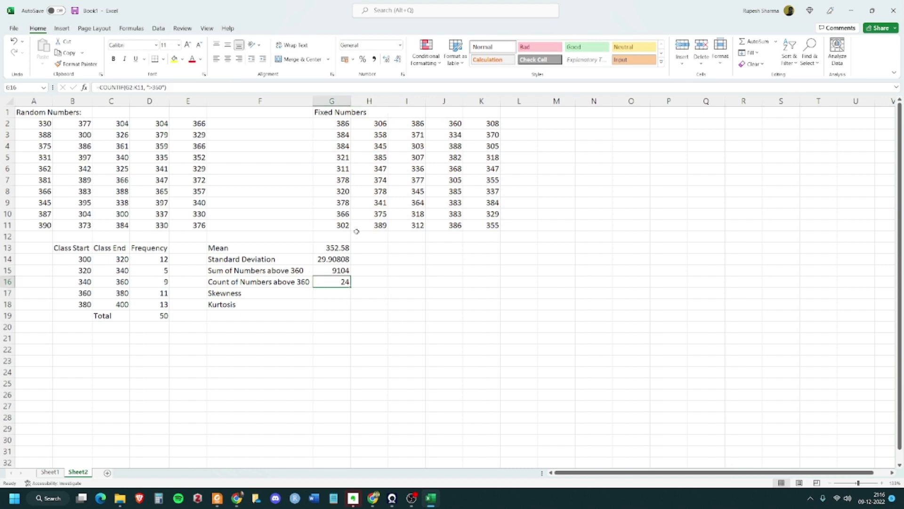
# Compare the count in G16 with the frequencies of the 360–380 and 380–400 classes in the frequency table.
pyautogui.press('Down')
pyautogui.press('Up')
pyautogui.moveTo(82, 293); pyautogui.dragTo(157, 305)
pyautogui.click(138, 359)
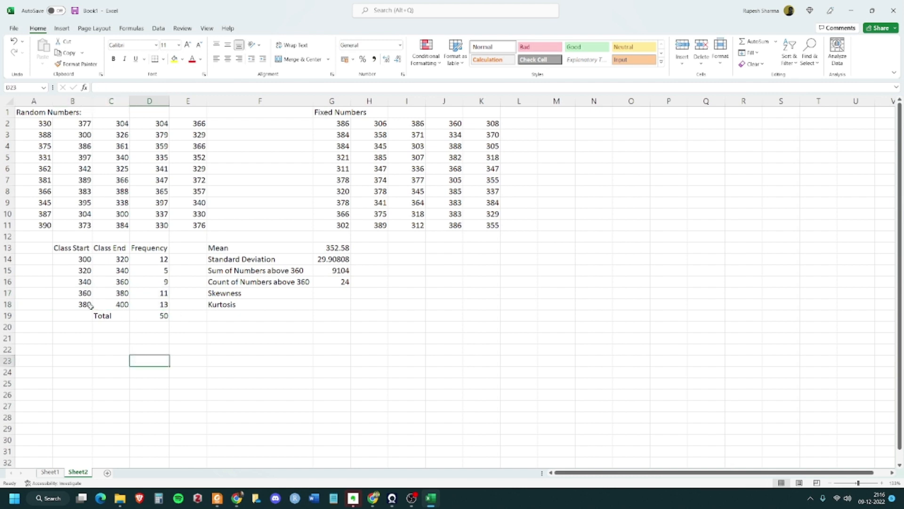
pyautogui.moveTo(82, 292); pyautogui.dragTo(115, 302)
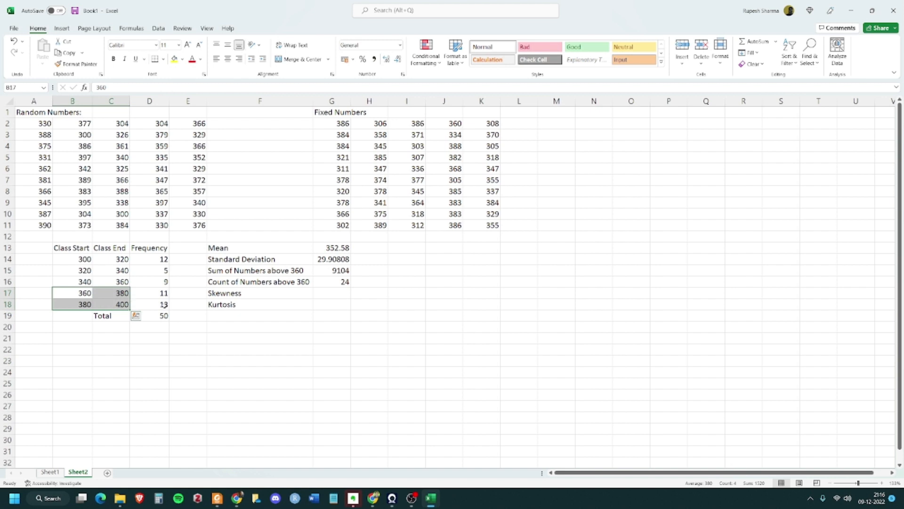
pyautogui.click(330, 279)
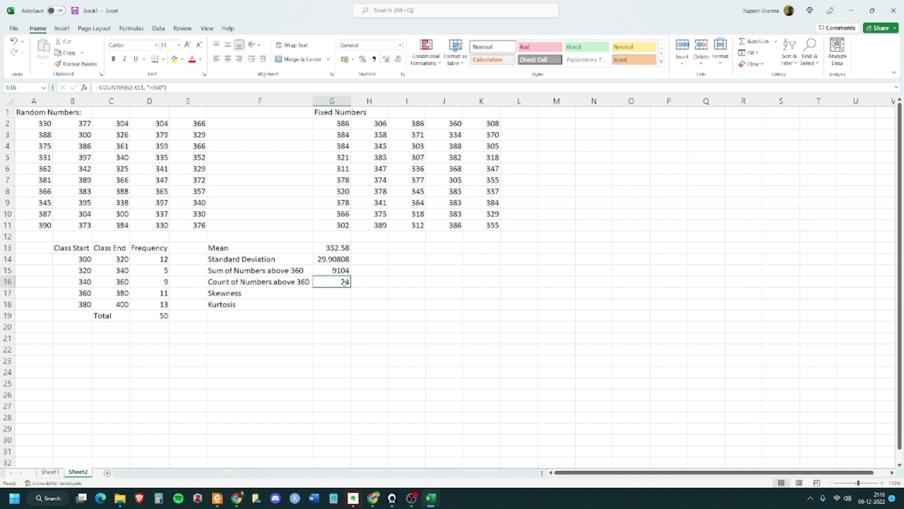
pyautogui.click(338, 313)
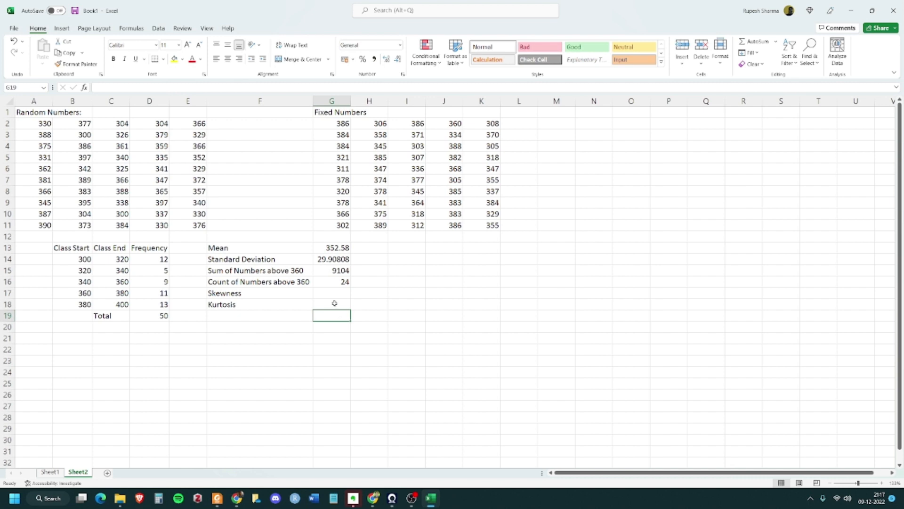
# Calculate the skewness of the fixed numbers in G17 with the formula =SKEW(G2:K11).
pyautogui.click(333, 291)
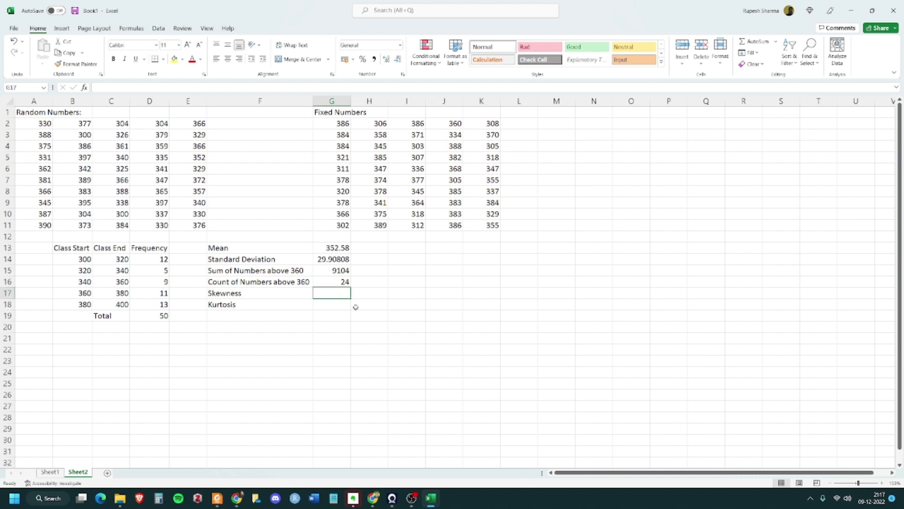
pyautogui.write('=skew')
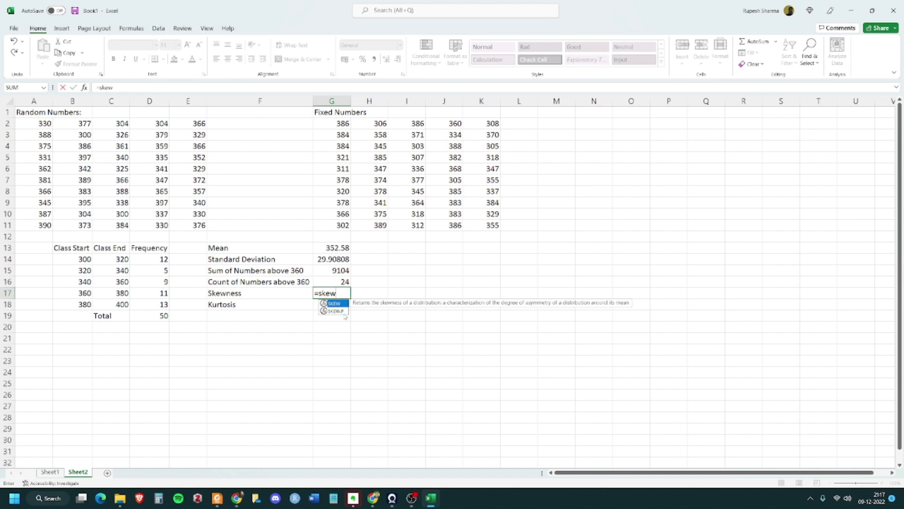
pyautogui.press('Tab')
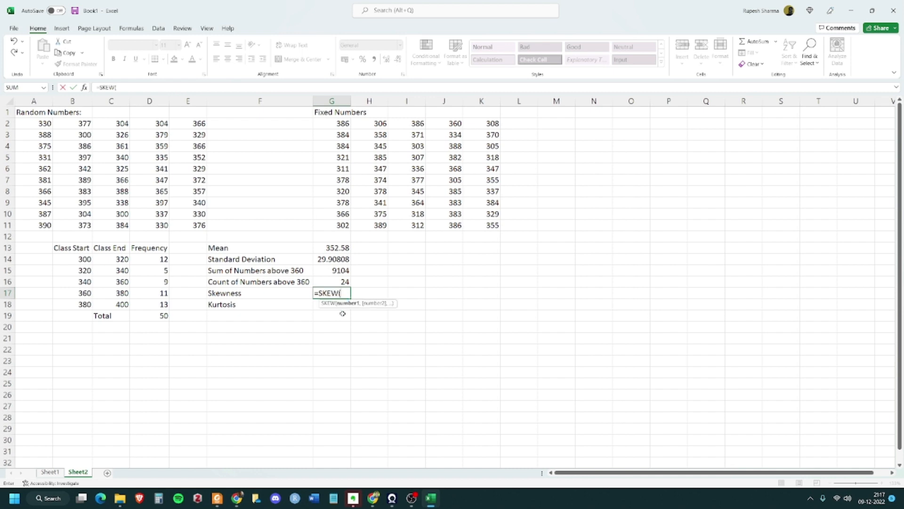
pyautogui.moveTo(336, 121); pyautogui.dragTo(477, 224)
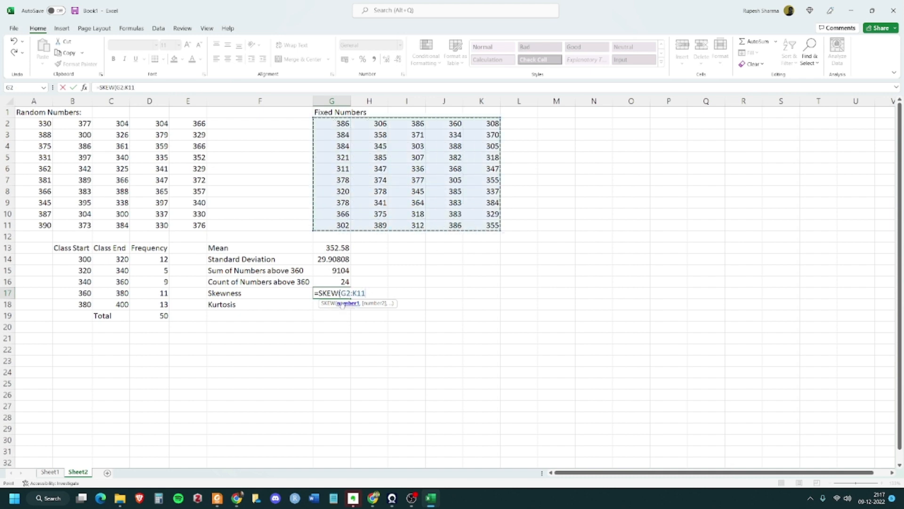
pyautogui.write(')')
pyautogui.press('Tab')
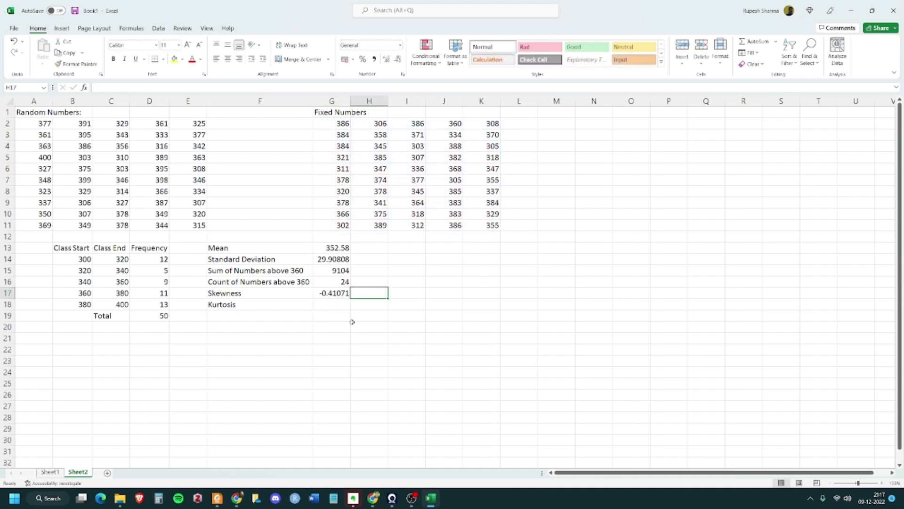
pyautogui.click(353, 322)
# Calculate the kurtosis of the fixed numbers in G18 with the formula =KURT(G2:K11).
pyautogui.click(331, 303)
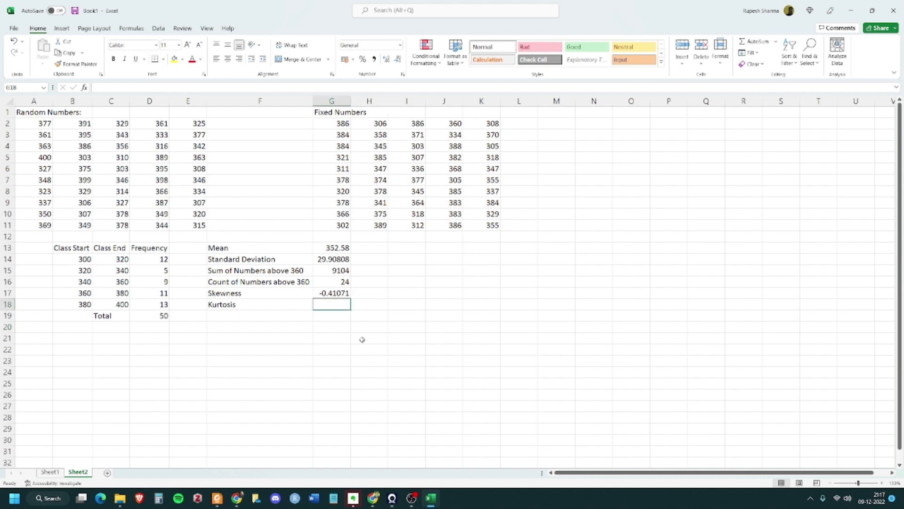
pyautogui.write('=')
pyautogui.write('k')
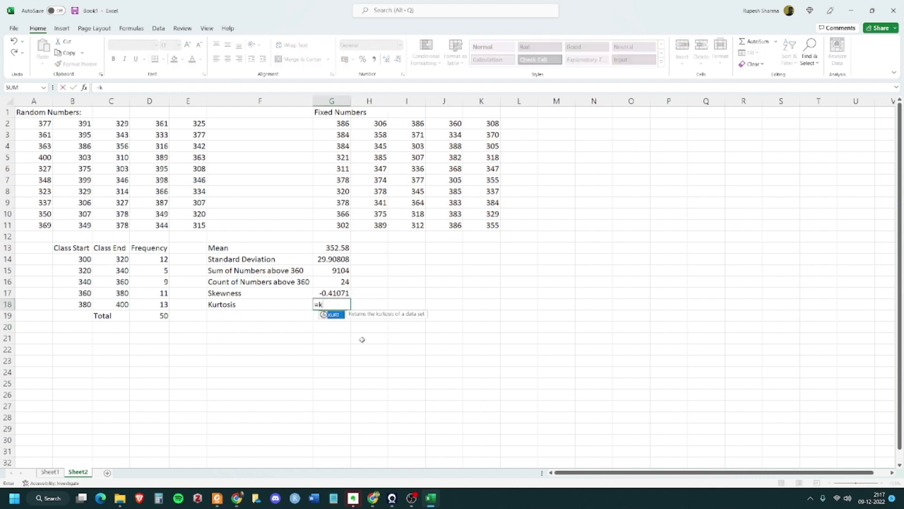
pyautogui.write('urt')
pyautogui.press('Tab')
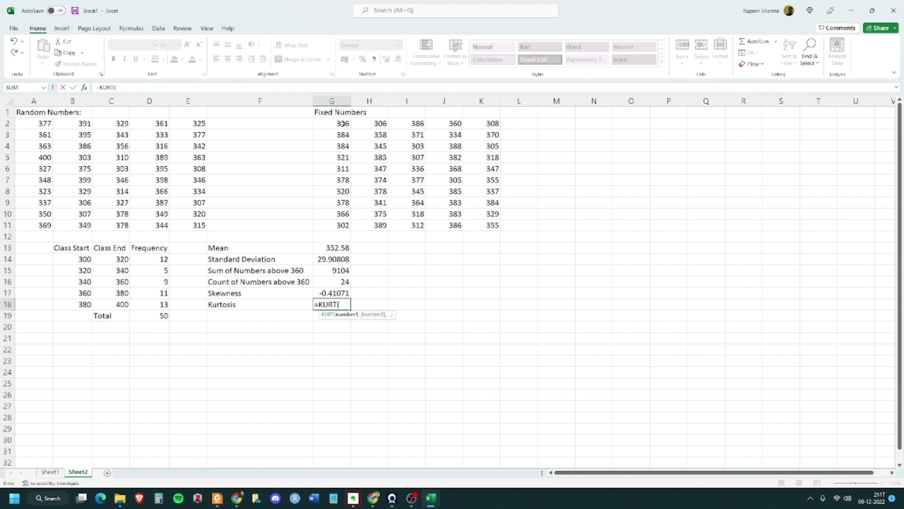
pyautogui.moveTo(343, 123); pyautogui.dragTo(487, 225)
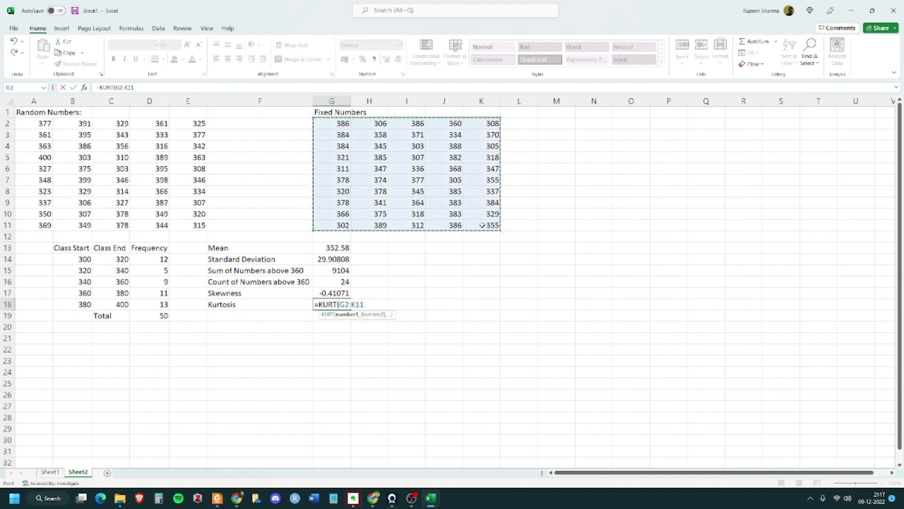
pyautogui.write(')')
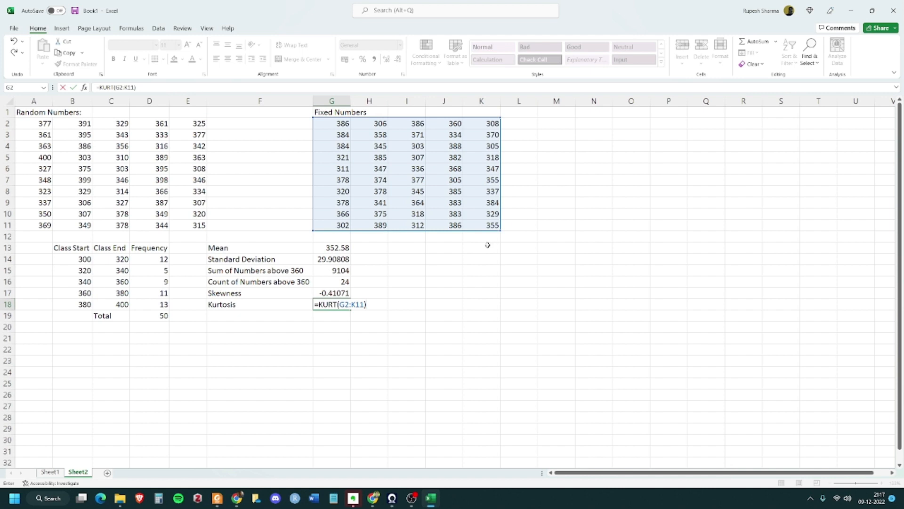
pyautogui.press('Return')
pyautogui.click(338, 359)
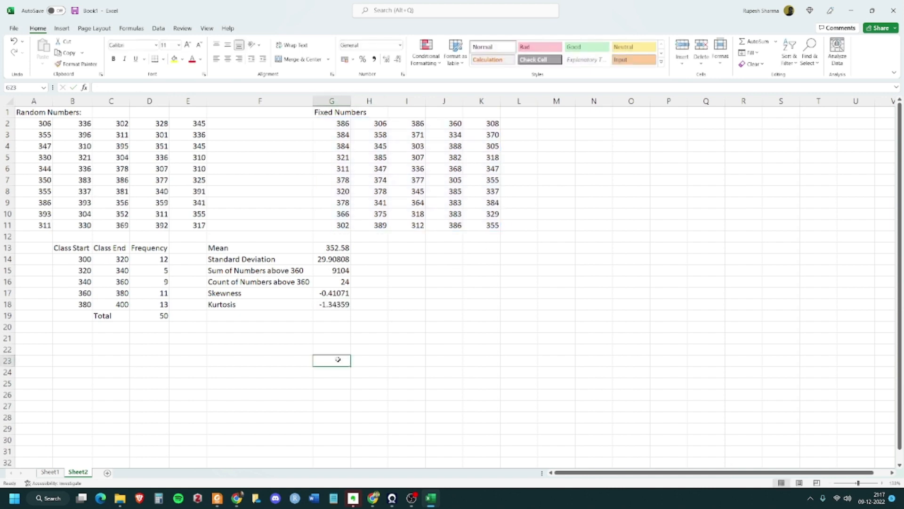
pyautogui.click(337, 312)
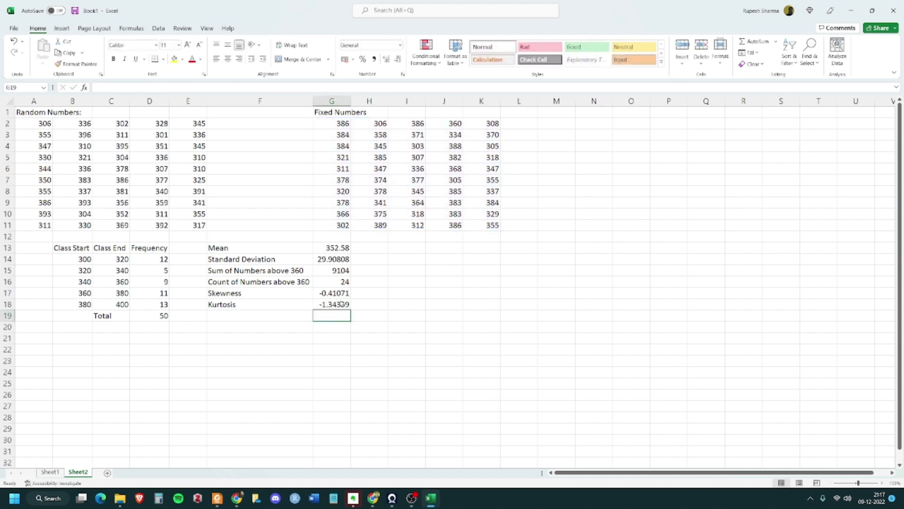
pyautogui.click(339, 305)
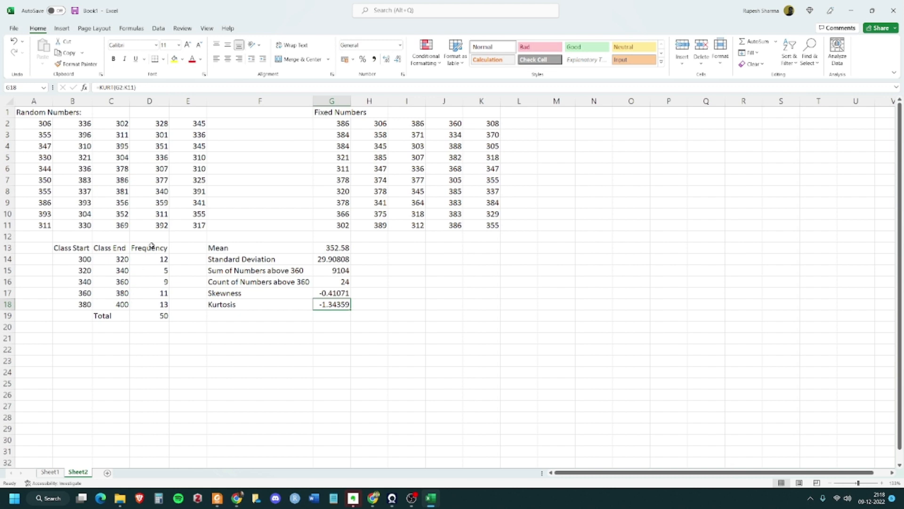
# Insert a 3-D pie chart of the frequencies in D13:D18 and place it beside the fixed numbers, over columns L to S.
pyautogui.moveTo(151, 245); pyautogui.dragTo(153, 302)
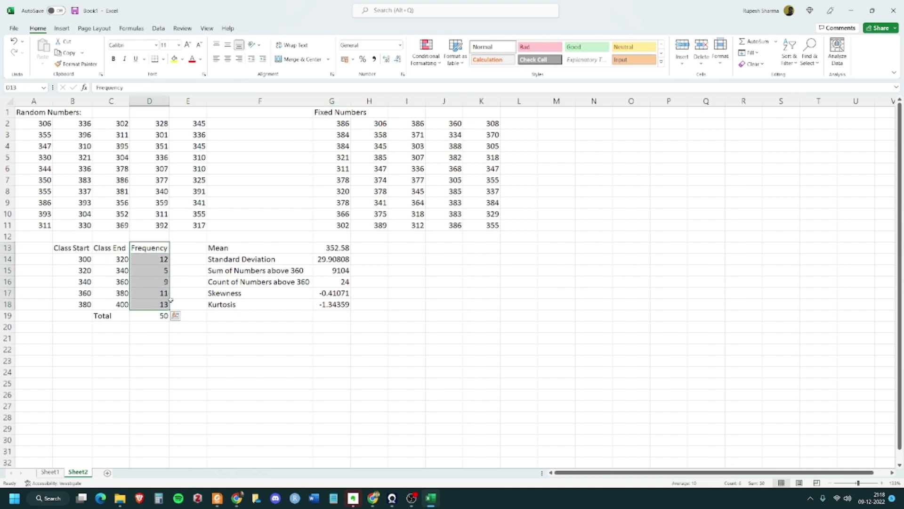
pyautogui.click(61, 29)
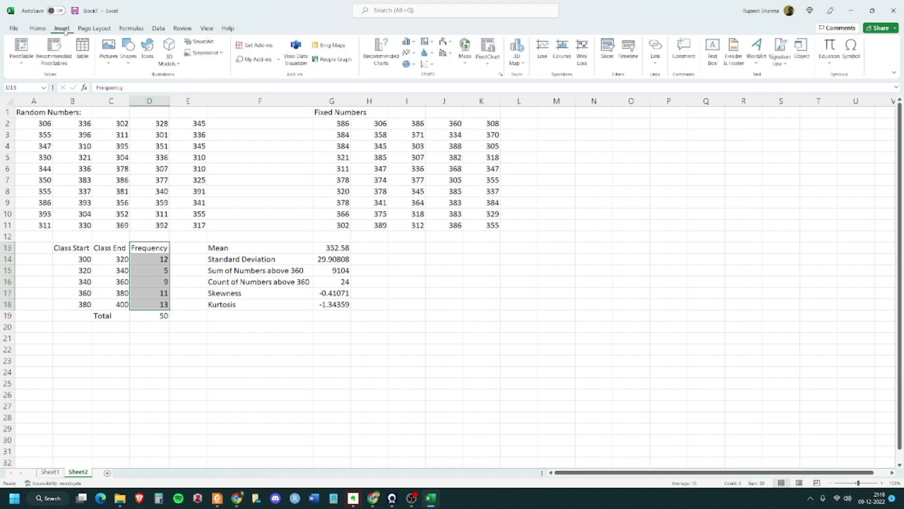
pyautogui.click(406, 64)
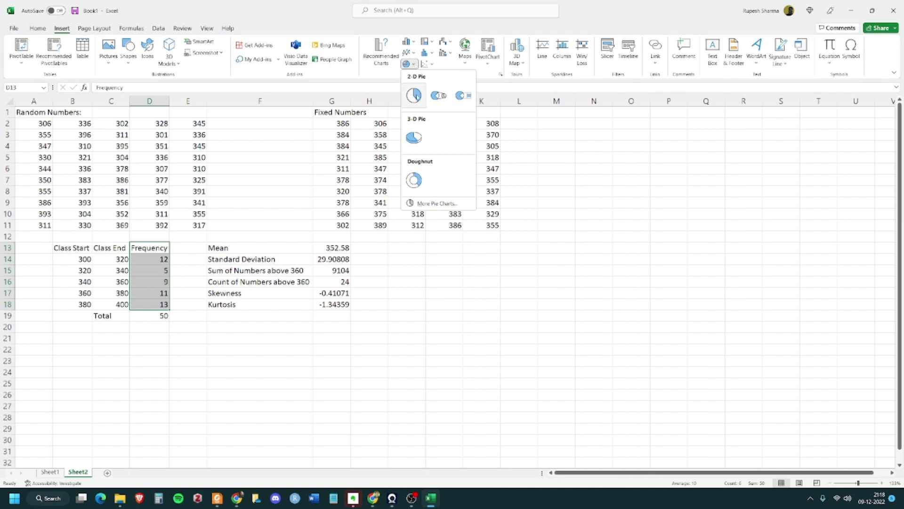
pyautogui.click(417, 137)
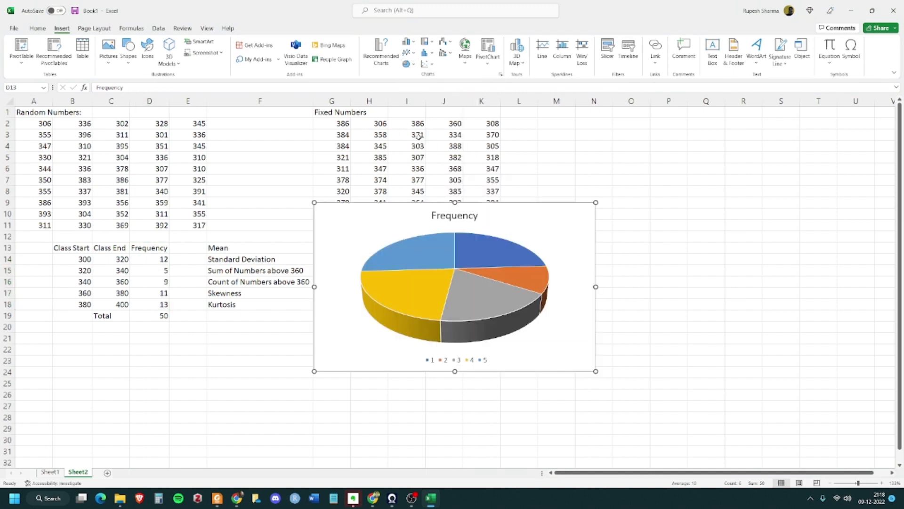
pyautogui.moveTo(557, 213); pyautogui.dragTo(746, 142)
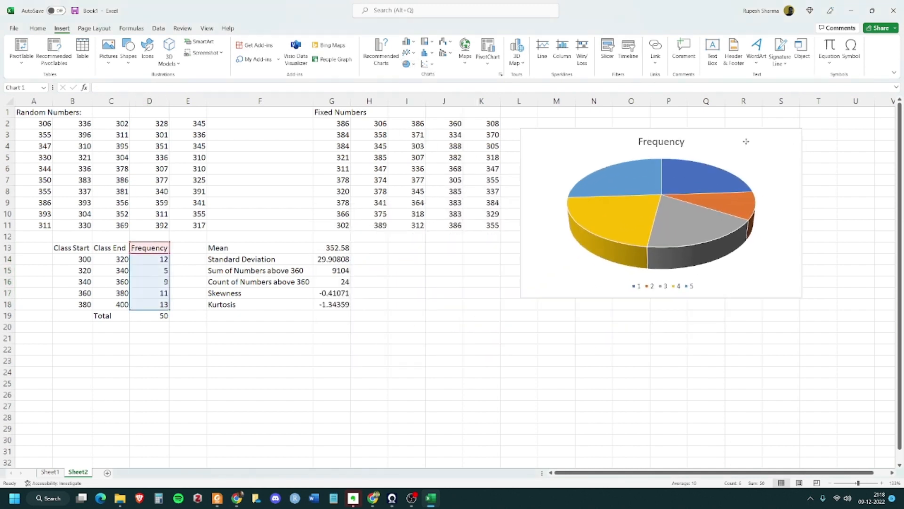
pyautogui.click(746, 141)
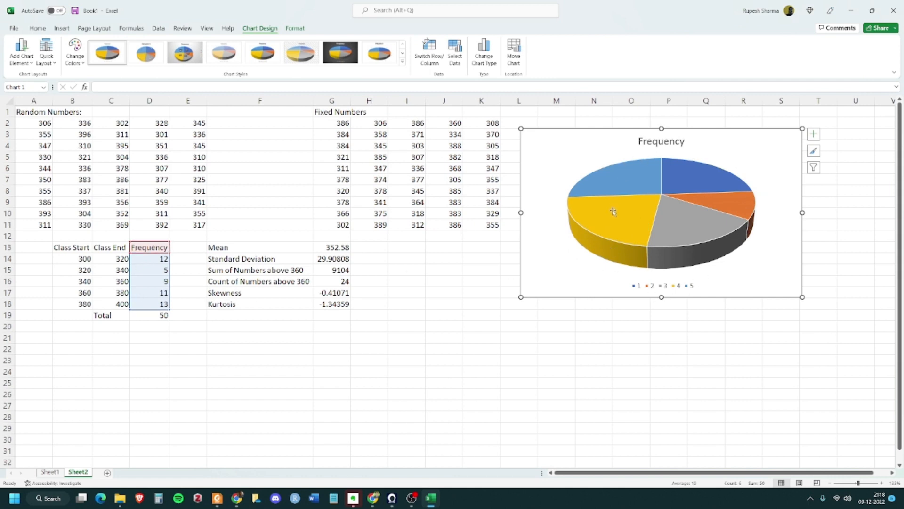
# Set the pie chart's category axis labels to the class end values in C14:C18.
pyautogui.moveTo(737, 248)
pyautogui.moveTo(630, 225)
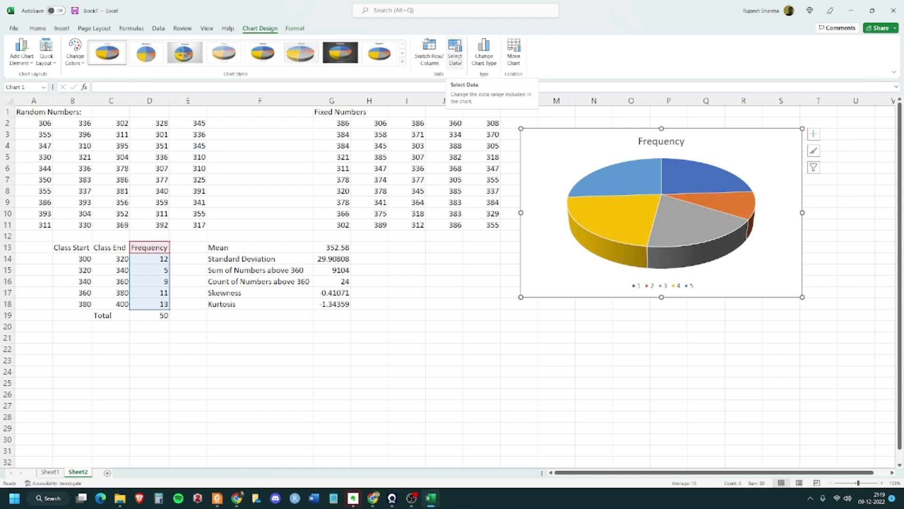
pyautogui.click(454, 56)
pyautogui.moveTo(573, 249); pyautogui.dragTo(416, 143)
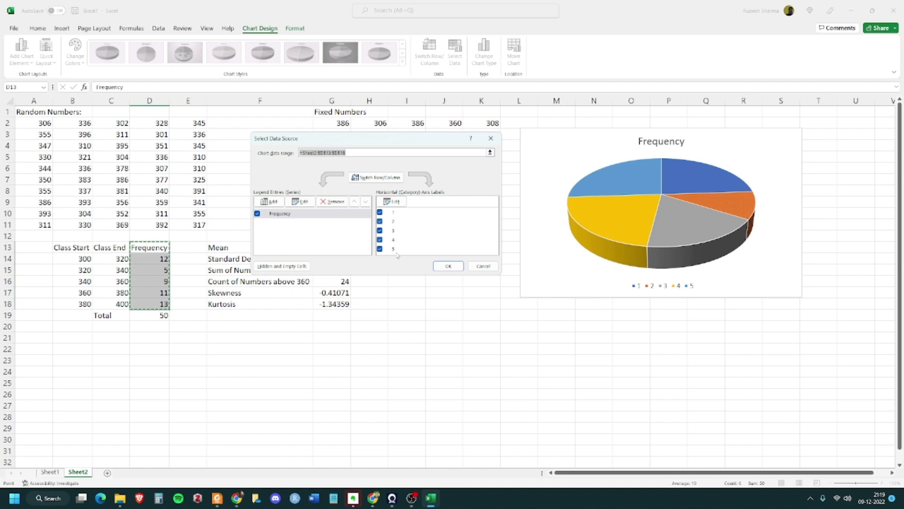
pyautogui.click(392, 201)
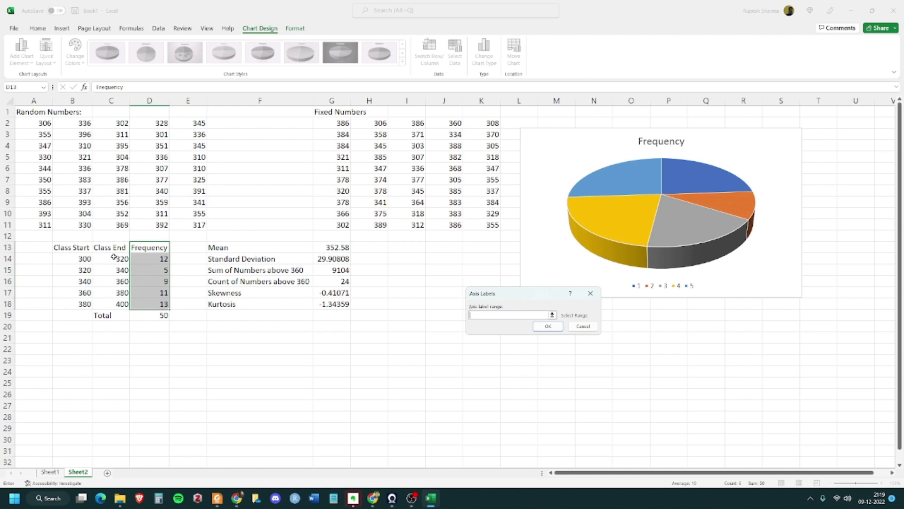
pyautogui.moveTo(113, 257); pyautogui.dragTo(114, 305)
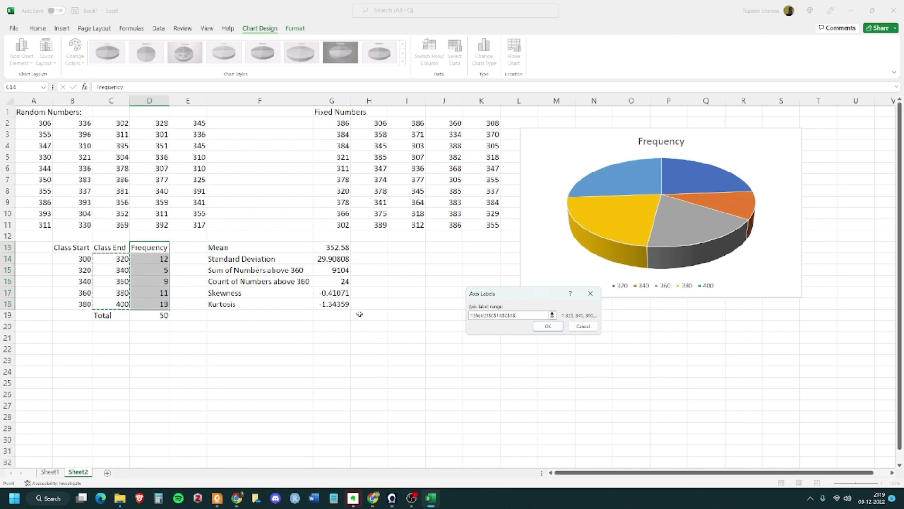
pyautogui.click(549, 326)
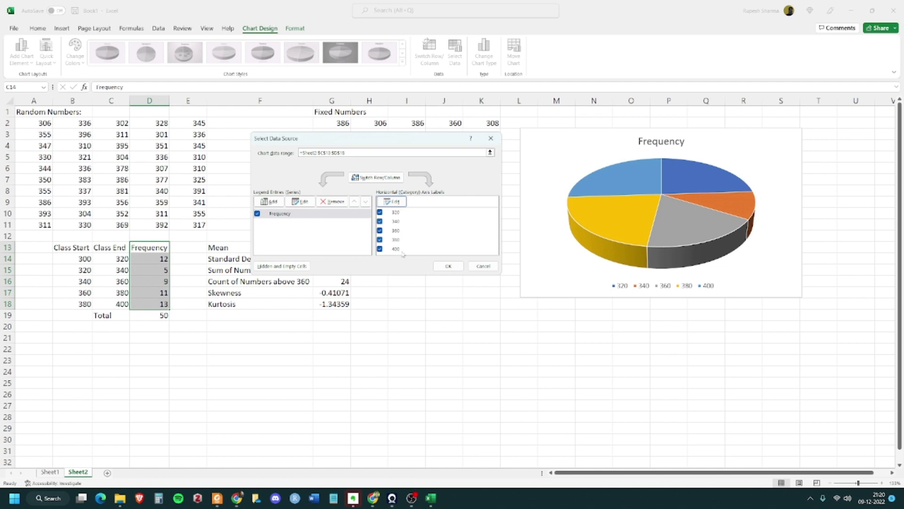
pyautogui.click(449, 267)
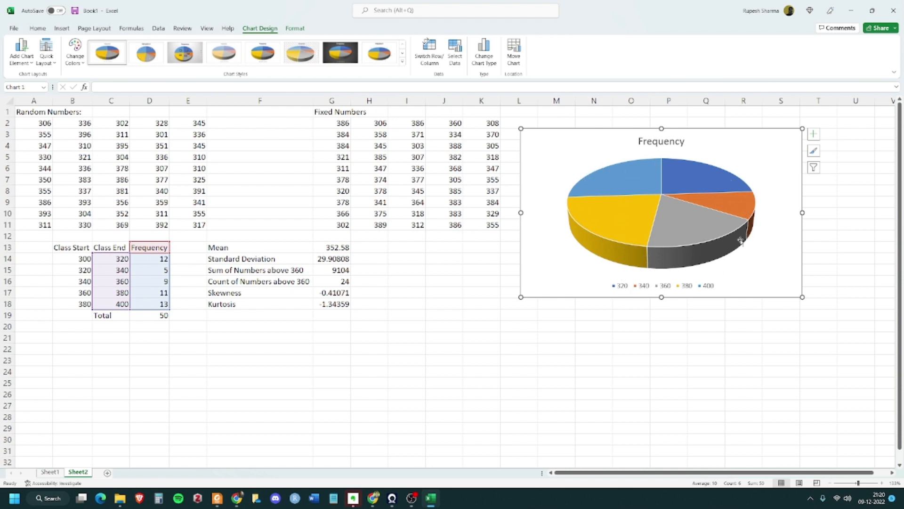
# Try quick Layout 6 with percentage data labels on the frequency pie chart, and undo it.
pyautogui.moveTo(733, 242)
pyautogui.moveTo(718, 225)
pyautogui.moveTo(699, 176)
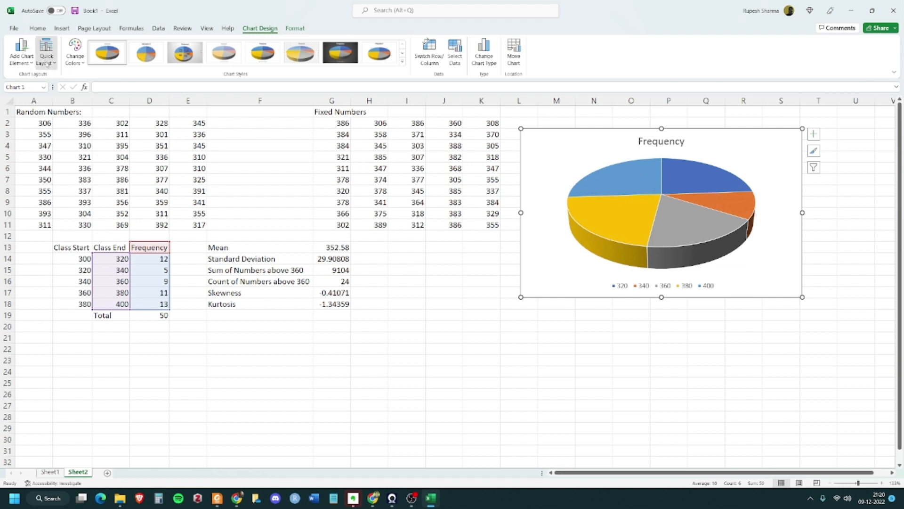
pyautogui.click(46, 51)
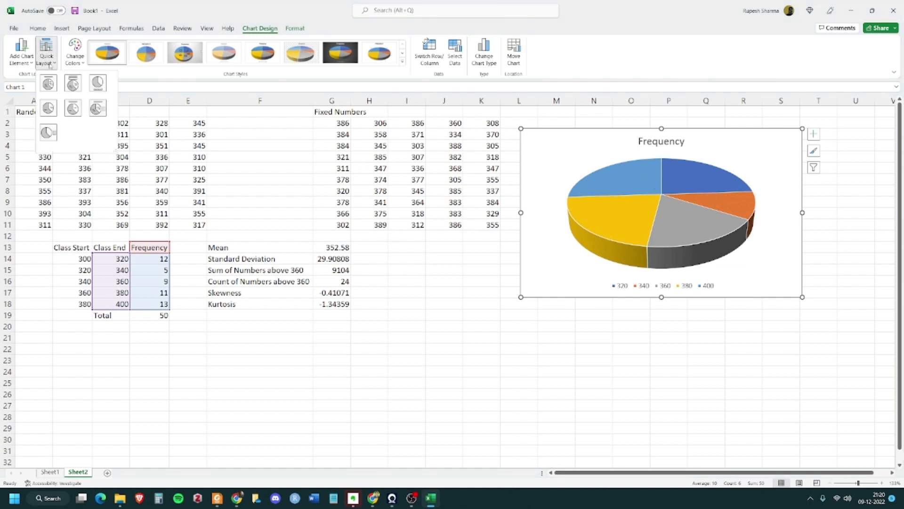
pyautogui.click(48, 62)
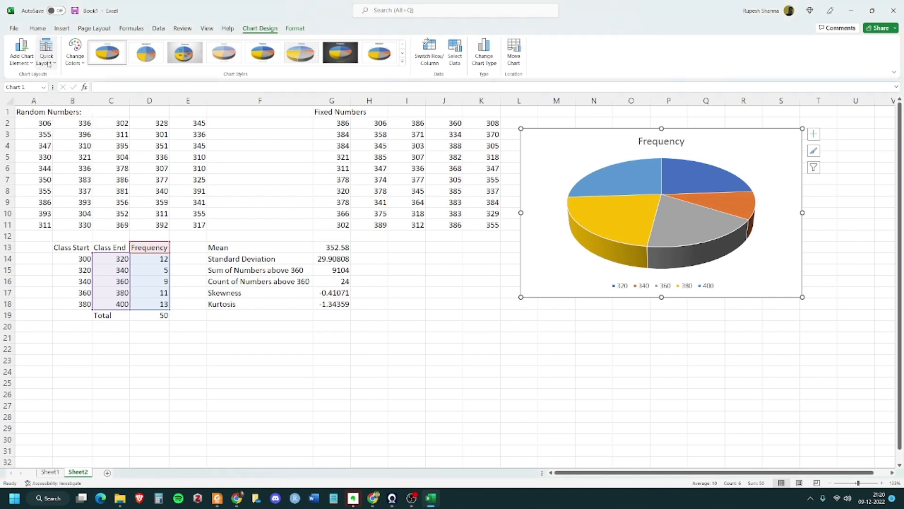
pyautogui.click(49, 63)
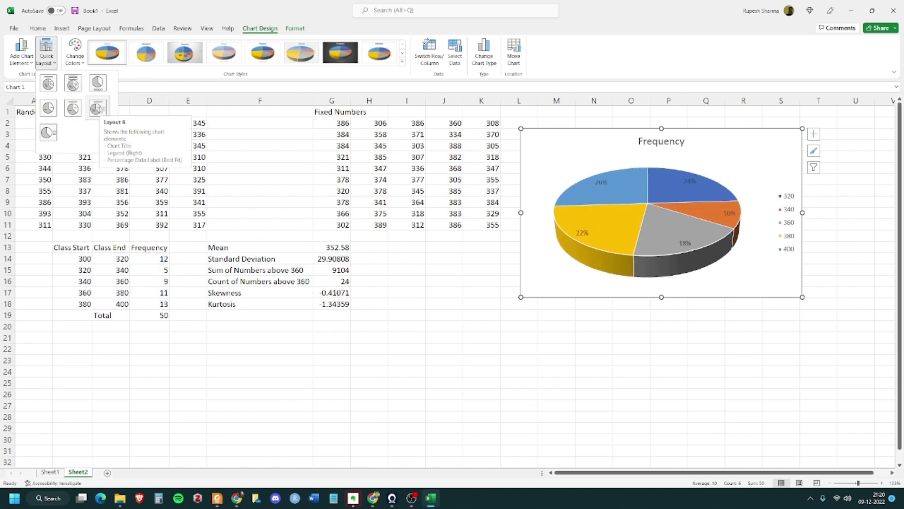
pyautogui.click(96, 108)
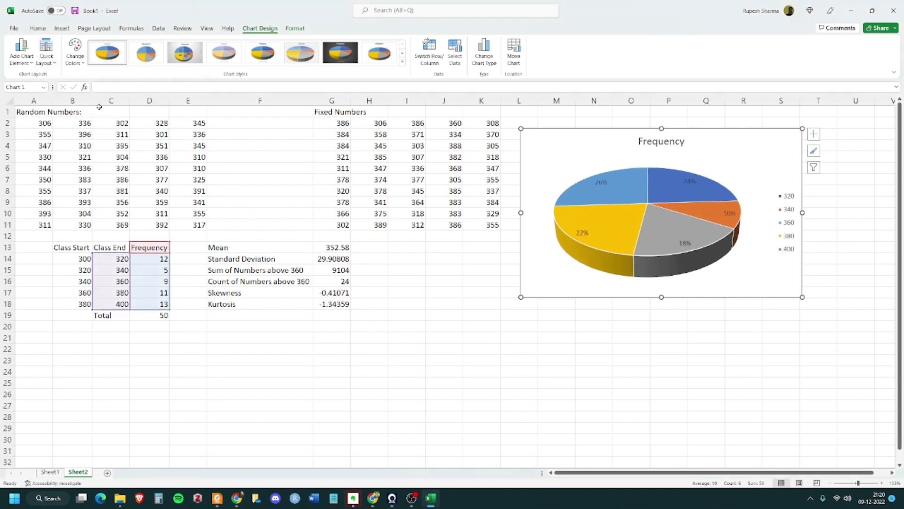
pyautogui.click(470, 256)
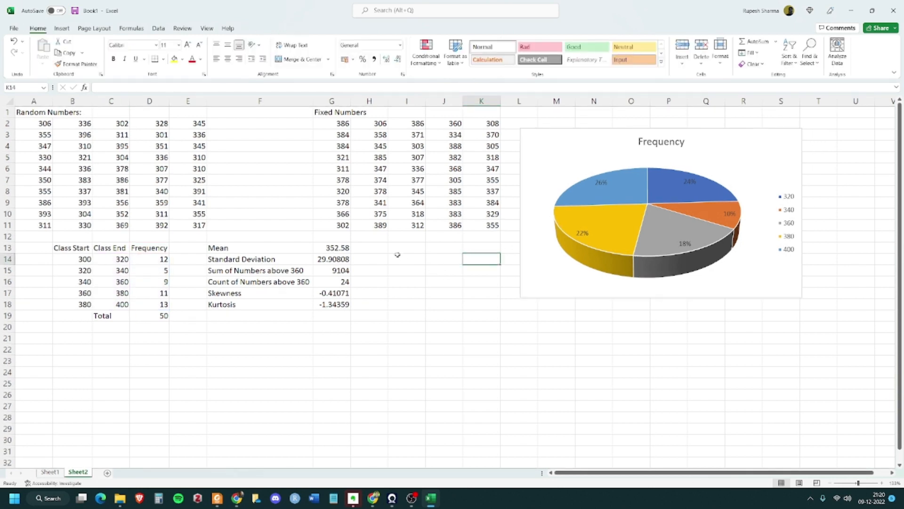
pyautogui.hotkey('ctrl', 'z')
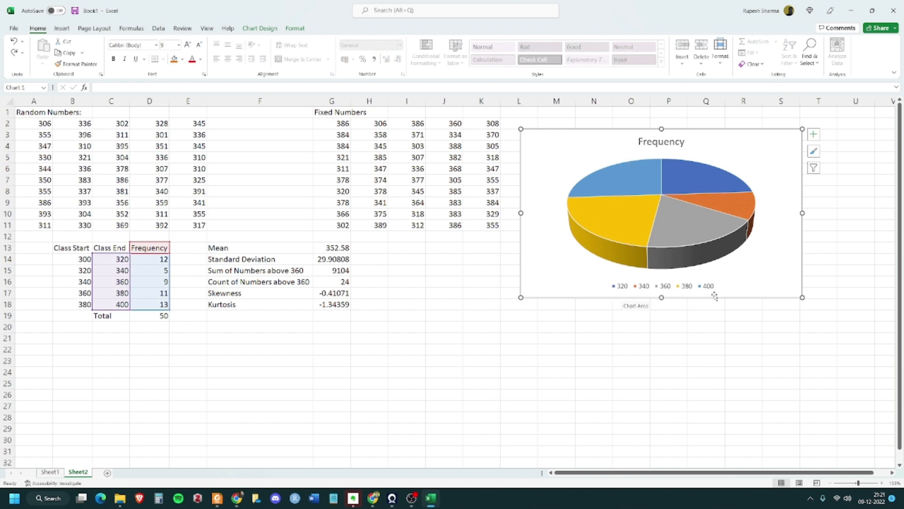
# Apply quick Layout 6 with percentage data labels and a right-hand legend to the frequency pie chart.
pyautogui.hotkey('alt', 'Tab')
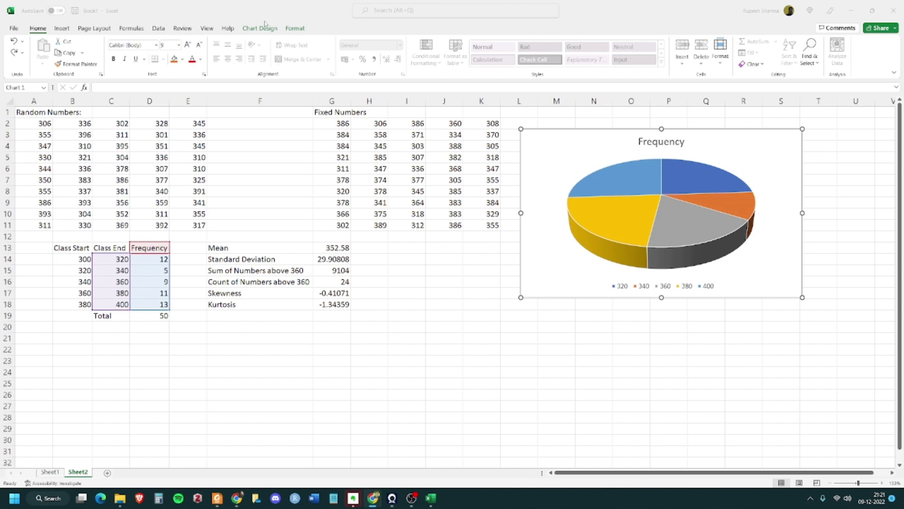
pyautogui.click(564, 145)
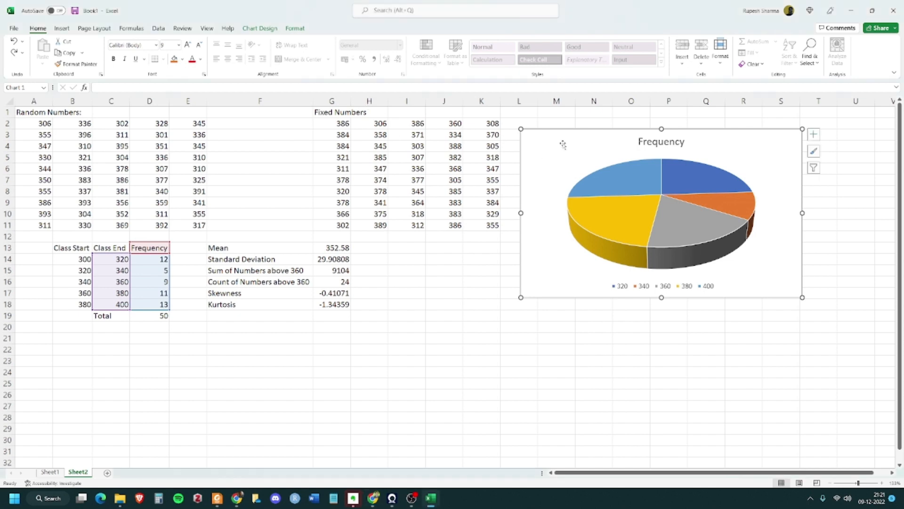
pyautogui.click(261, 29)
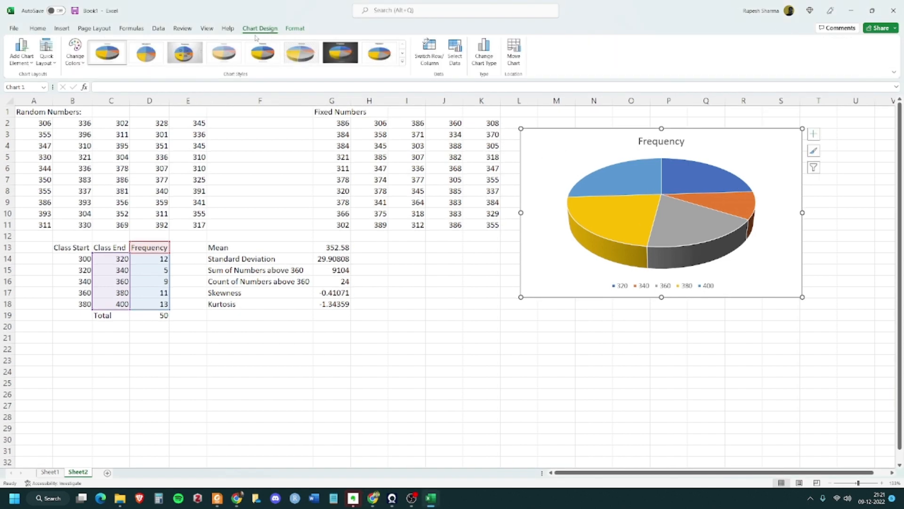
pyautogui.click(42, 54)
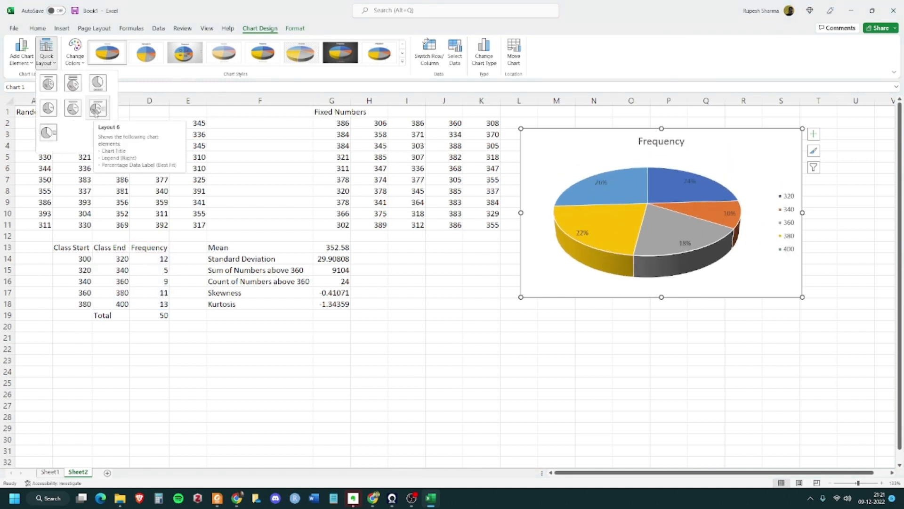
pyautogui.click(96, 108)
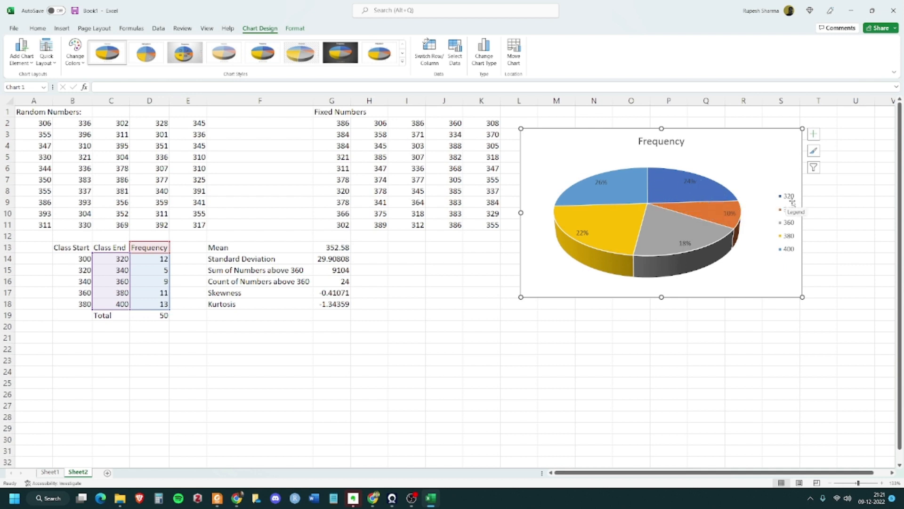
pyautogui.click(714, 213)
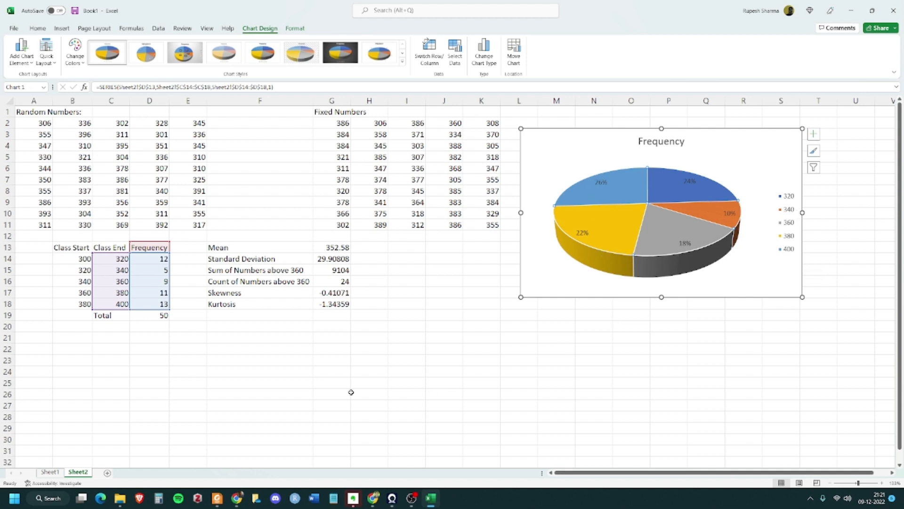
pyautogui.click(427, 315)
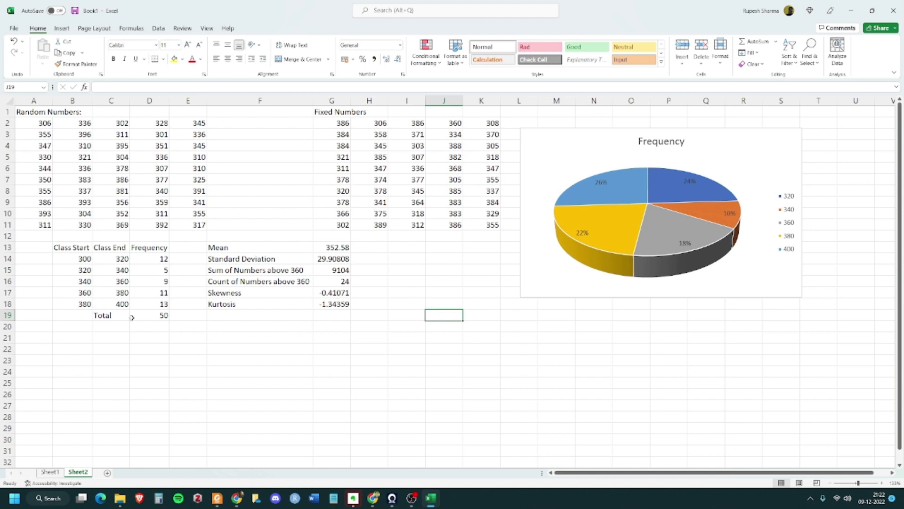
pyautogui.moveTo(75, 246); pyautogui.dragTo(160, 314)
pyautogui.moveTo(216, 248); pyautogui.dragTo(334, 304)
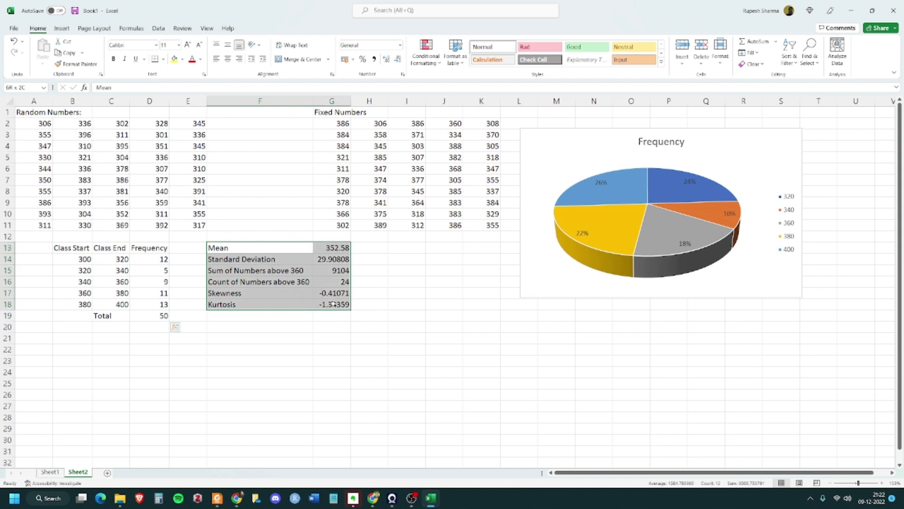
pyautogui.click(580, 166)
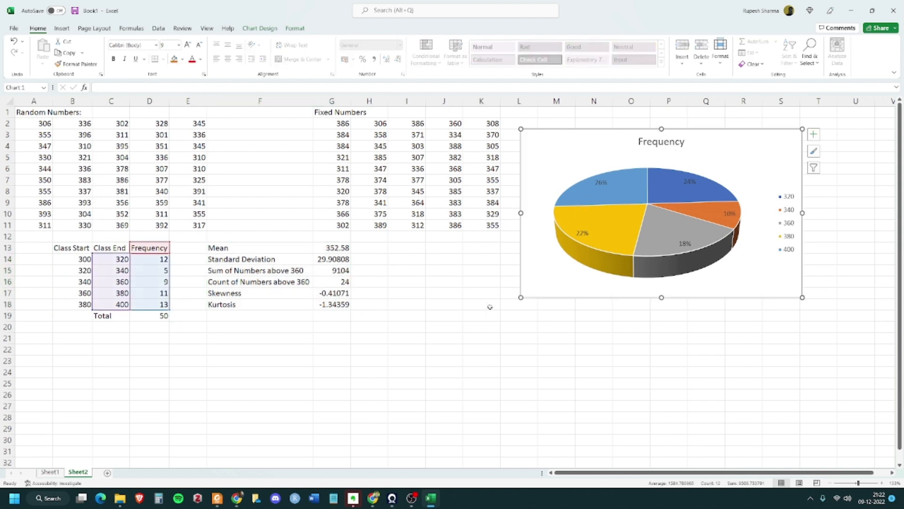
pyautogui.click(399, 259)
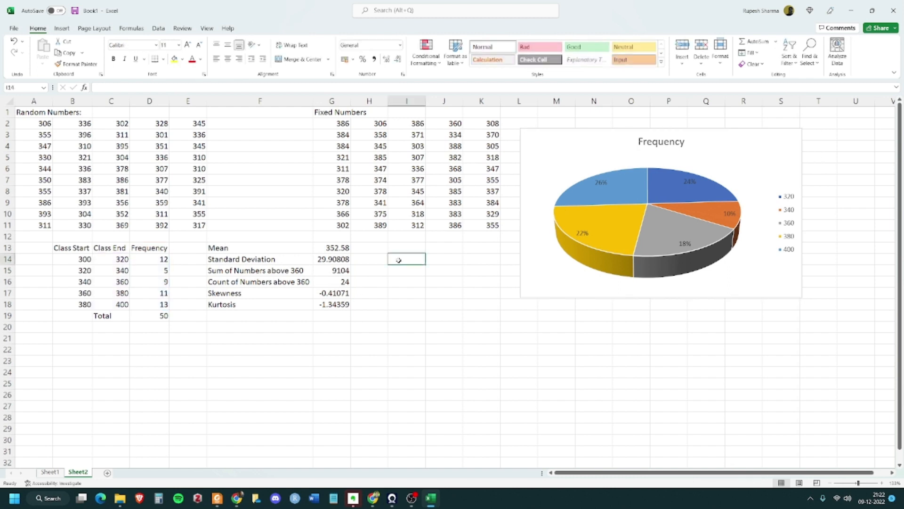
# Save the workbook as revision_stats.xlsx in the August2022 folder under SBSEC.
pyautogui.hotkey('ctrl', 's')
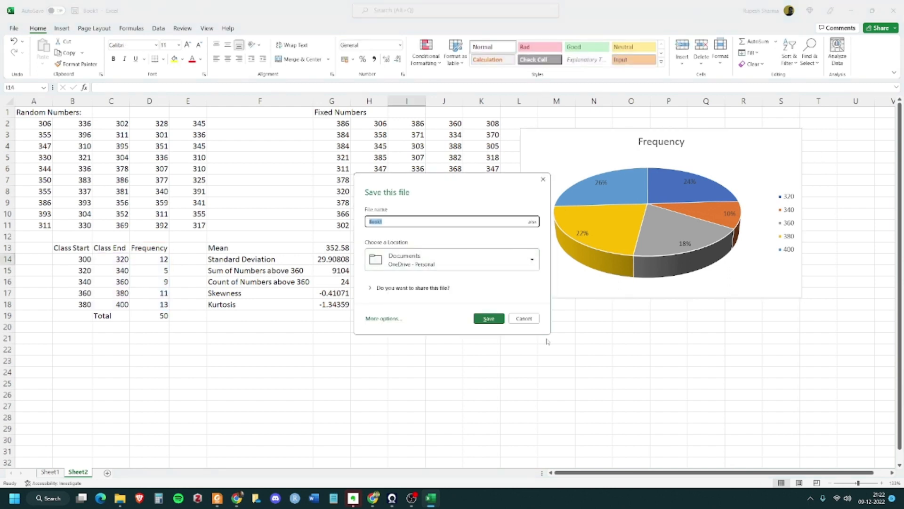
pyautogui.click(467, 258)
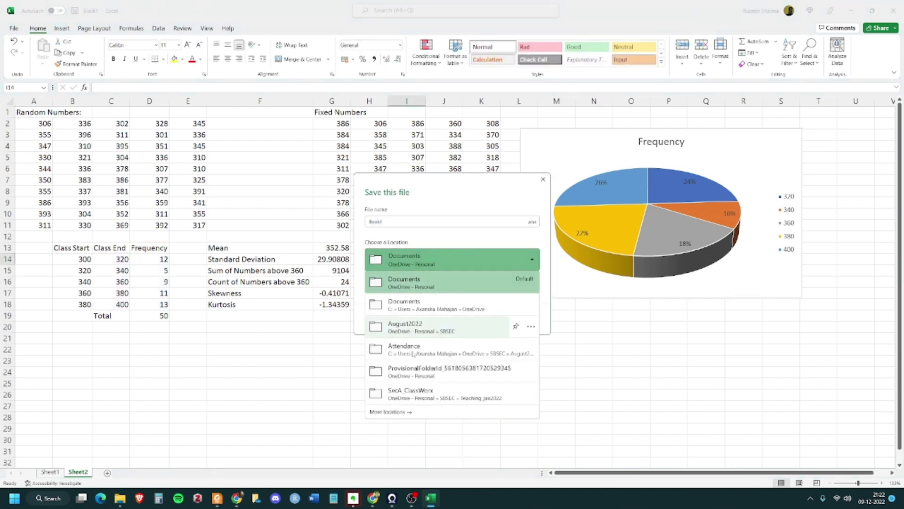
pyautogui.click(464, 241)
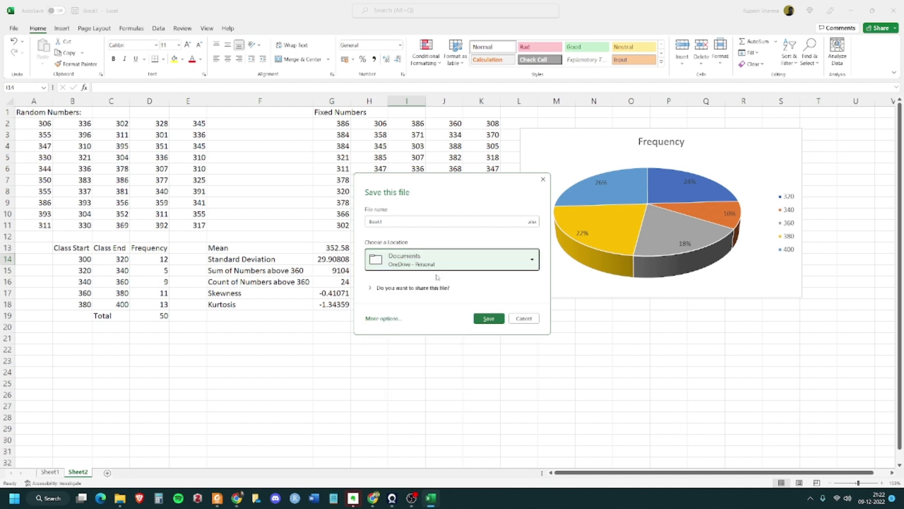
pyautogui.click(377, 319)
pyautogui.click(113, 182)
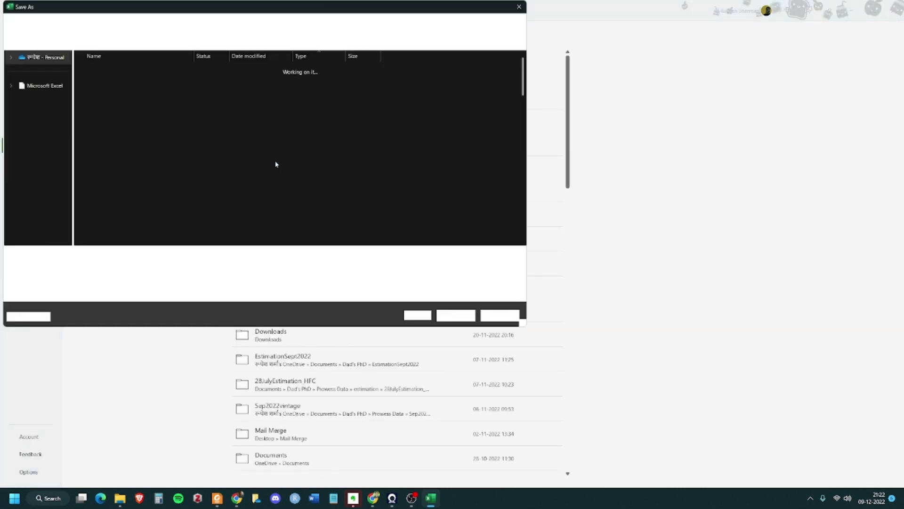
pyautogui.click(34, 127)
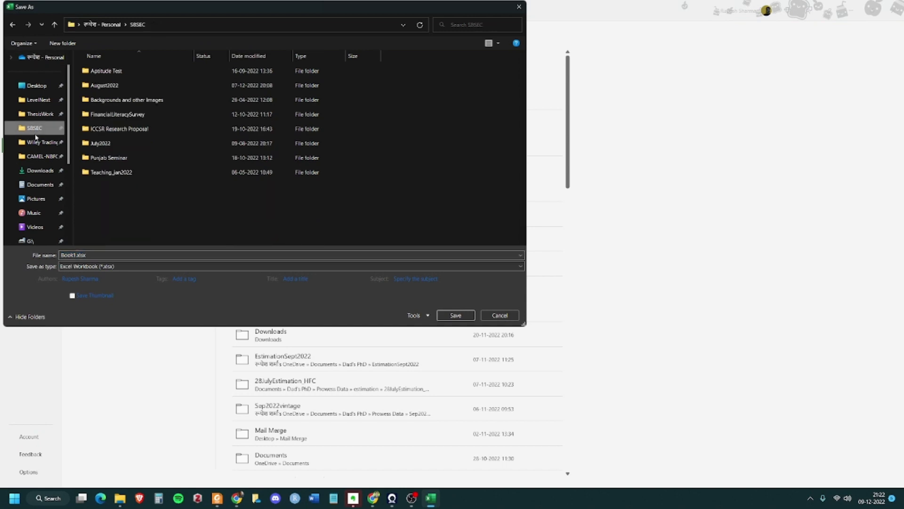
pyautogui.doubleClick(140, 84)
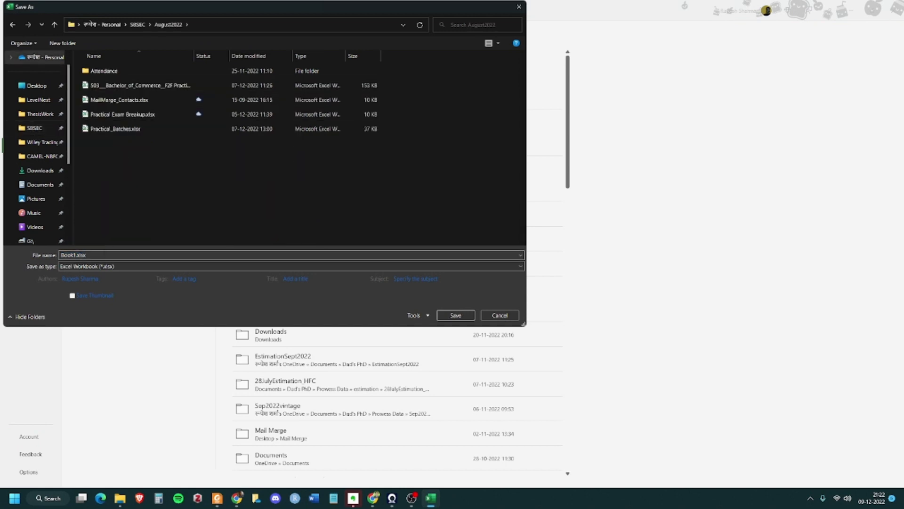
pyautogui.click(75, 255)
pyautogui.moveTo(75, 254); pyautogui.dragTo(44, 256)
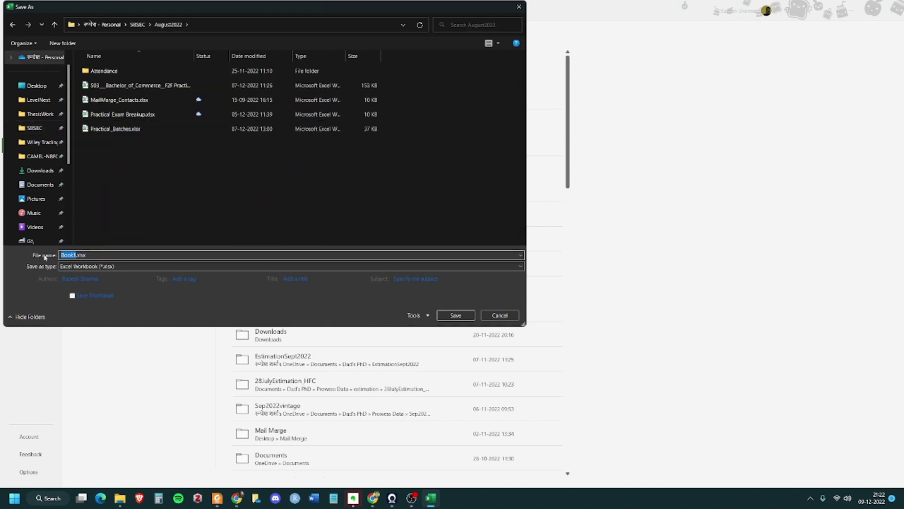
pyautogui.write('revision')
pyautogui.write('_video')
pyautogui.press('Return')
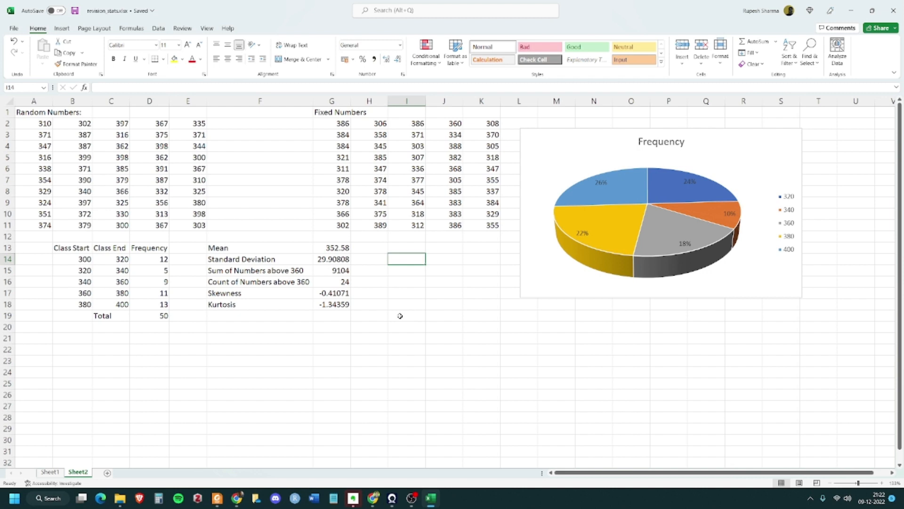
# Undo the pie chart's layout, axis label and placement changes, and move it beside the fixed numbers over columns L to S.
pyautogui.hotkey('ctrl', 'z')
pyautogui.hotkey('ctrl', 'z')
pyautogui.hotkey('ctrl', 'z')
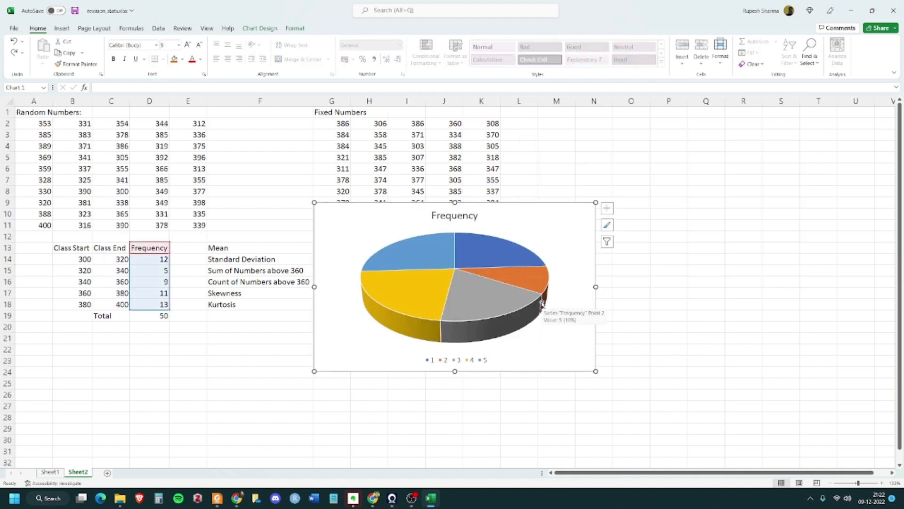
pyautogui.moveTo(525, 226); pyautogui.dragTo(736, 138)
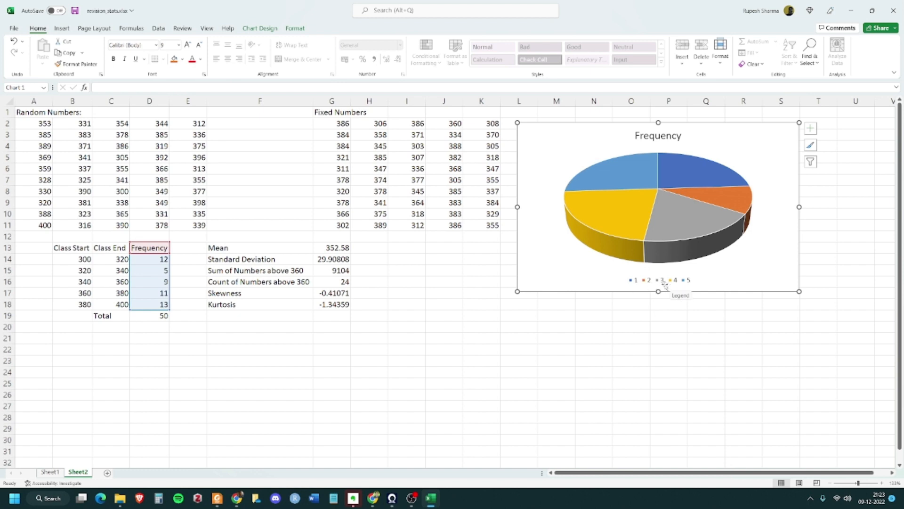
# Set the pie chart's category axis labels to the class end values in C14:C18.
pyautogui.click(261, 28)
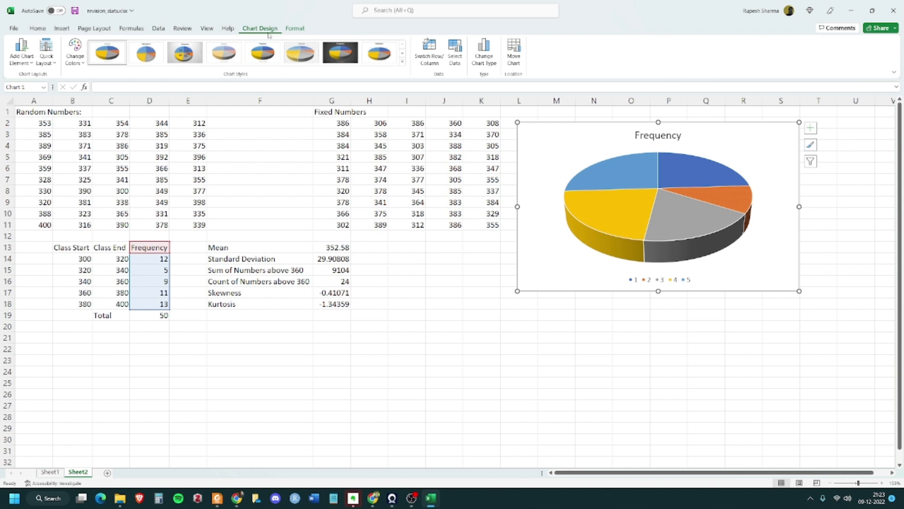
pyautogui.click(459, 61)
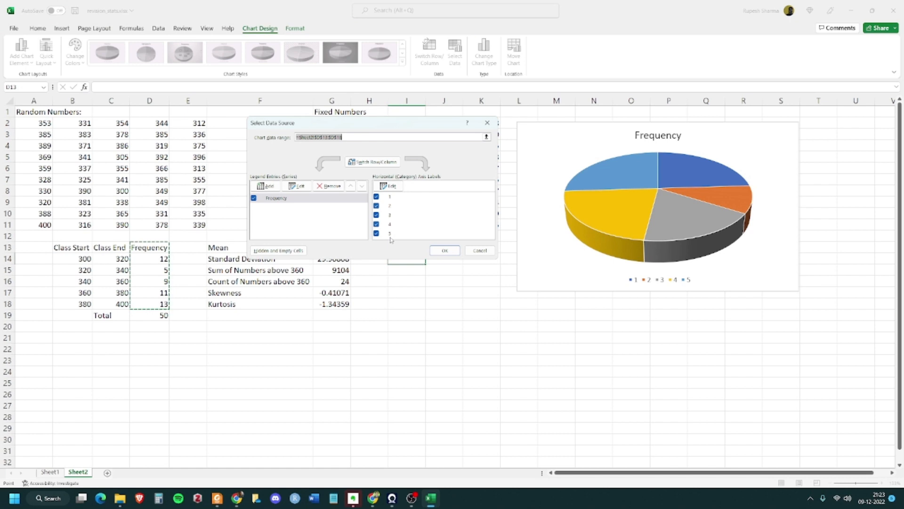
pyautogui.click(390, 186)
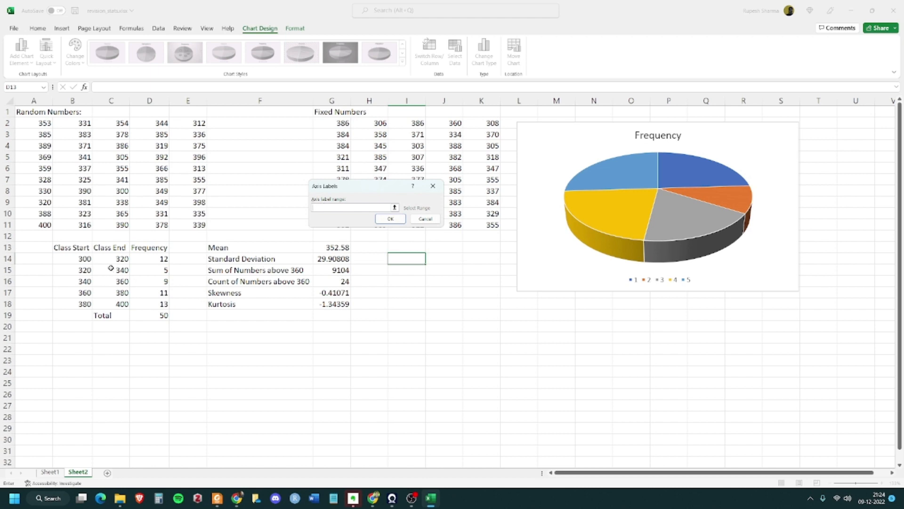
pyautogui.moveTo(115, 259); pyautogui.dragTo(113, 304)
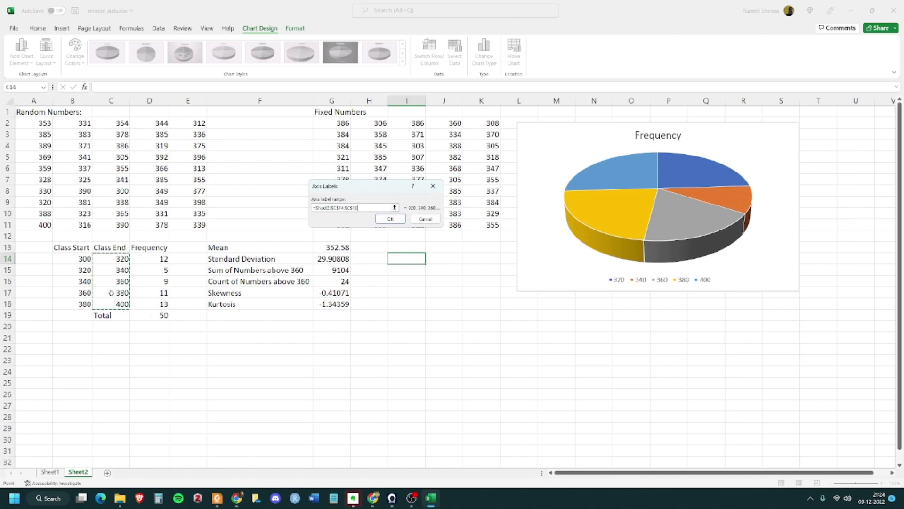
pyautogui.click(390, 219)
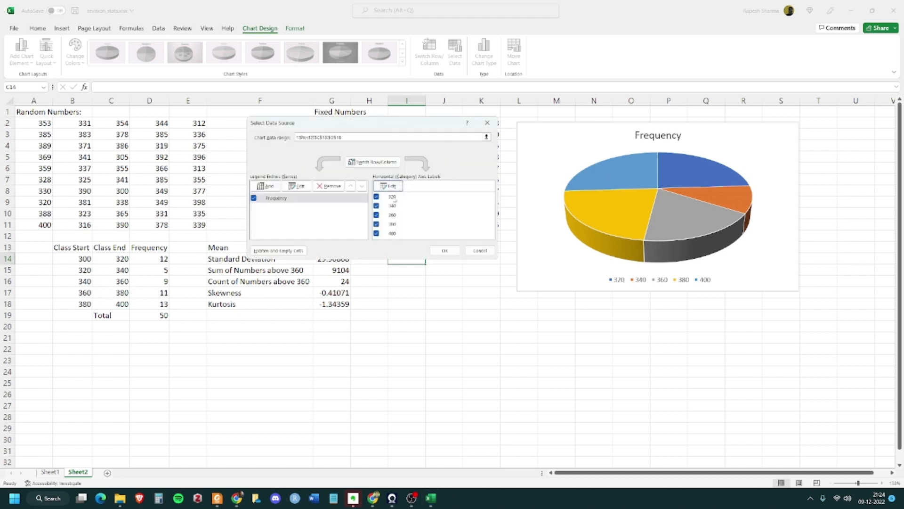
pyautogui.click(451, 250)
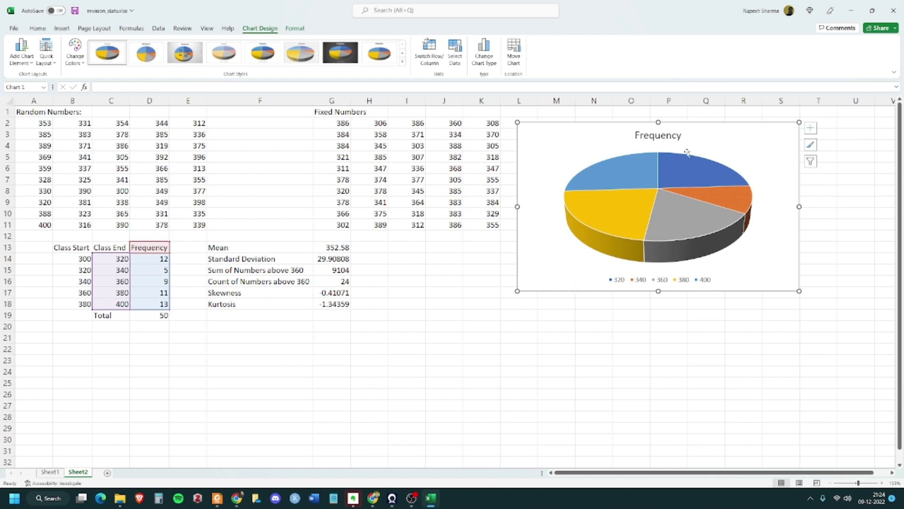
# Apply quick Layout 6 with a chart title, right-hand legend and percentage data labels to the frequency pie chart.
pyautogui.click(46, 59)
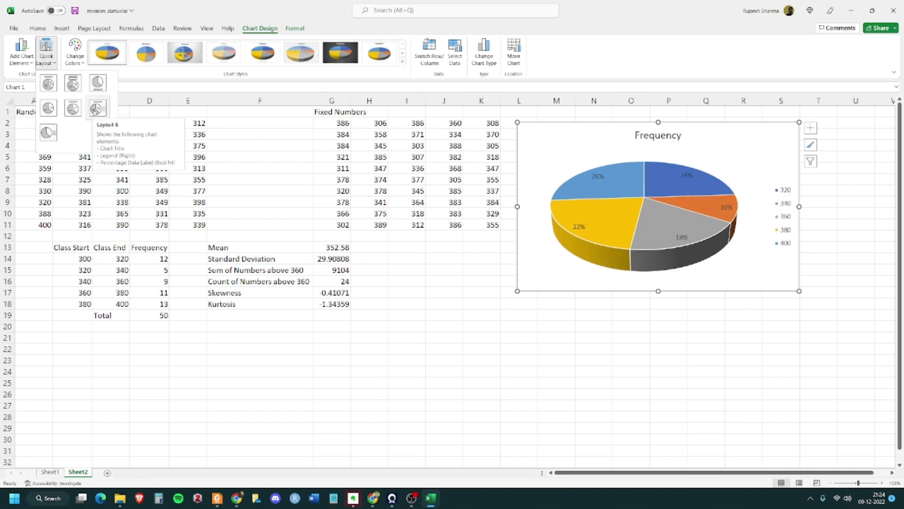
pyautogui.click(52, 64)
pyautogui.click(51, 64)
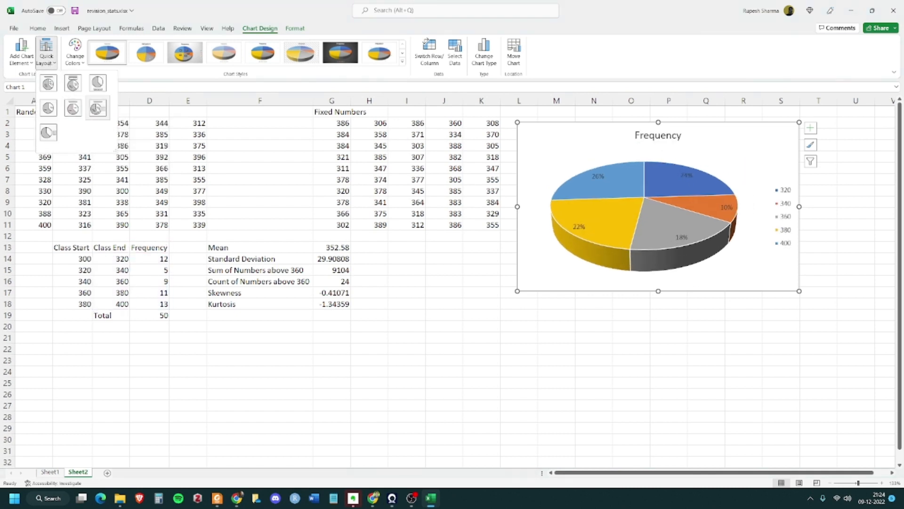
pyautogui.click(97, 109)
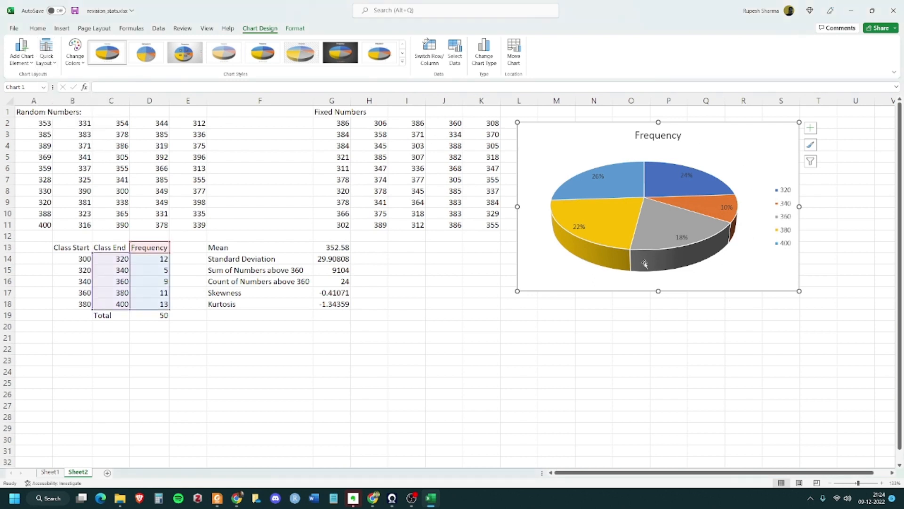
pyautogui.click(692, 336)
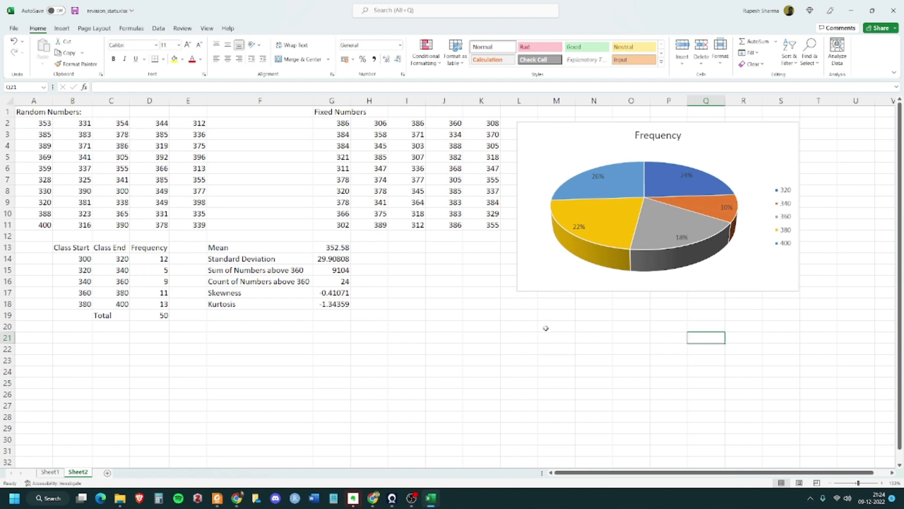
# Enter the header Class in A13, beside the Class Start header of the frequency table.
pyautogui.click(421, 260)
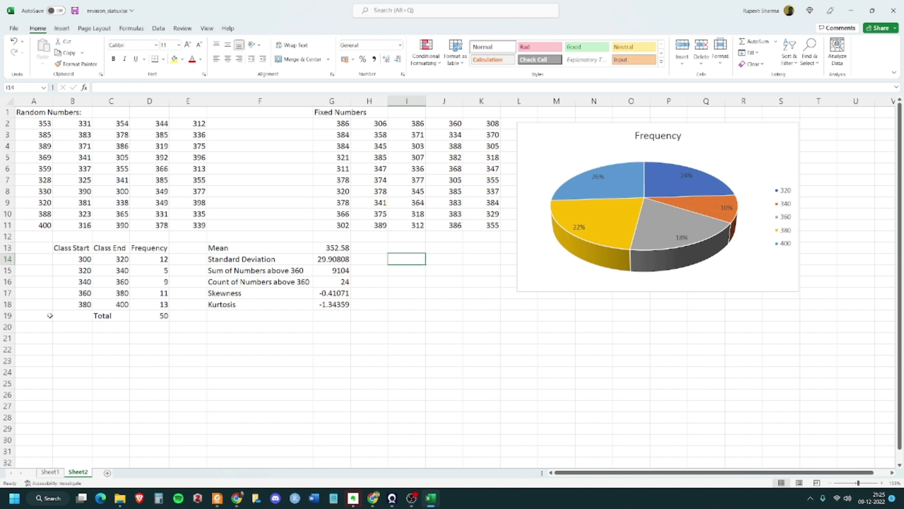
pyautogui.click(33, 248)
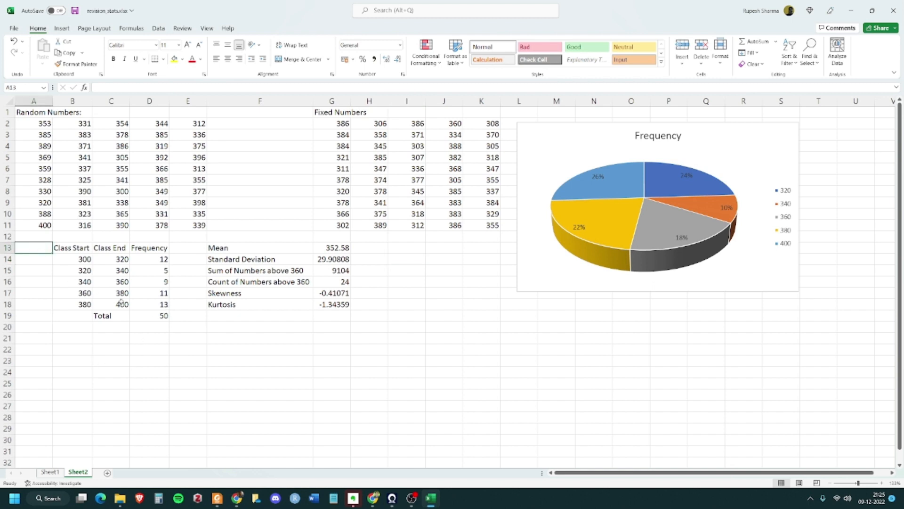
pyautogui.write('Class')
pyautogui.press('Return')
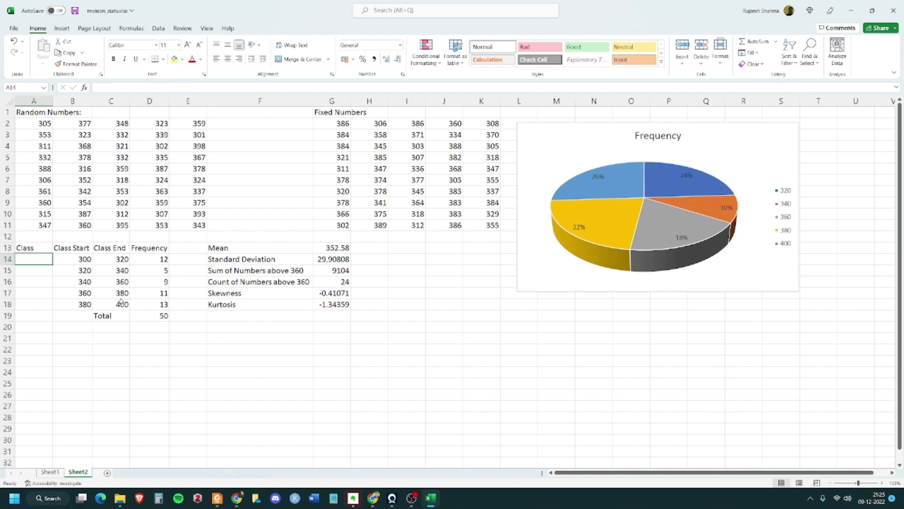
pyautogui.doubleClick(787, 189)
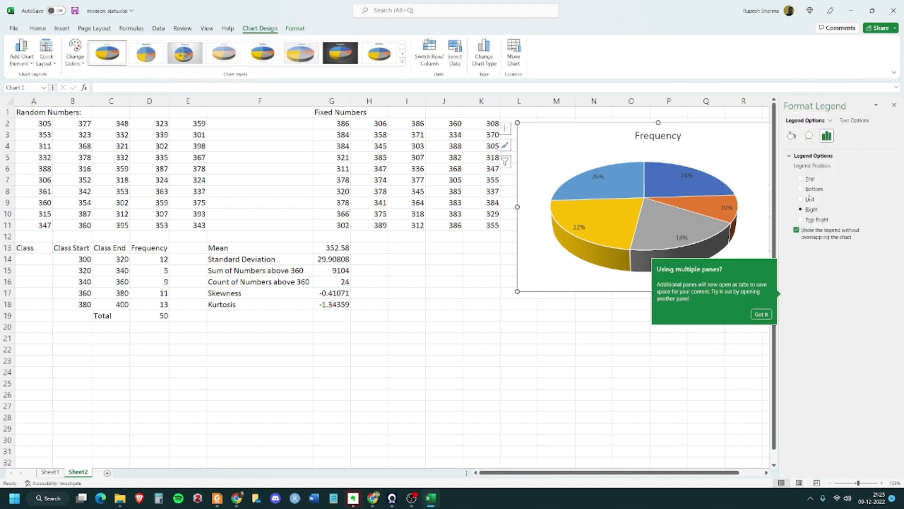
pyautogui.click(854, 120)
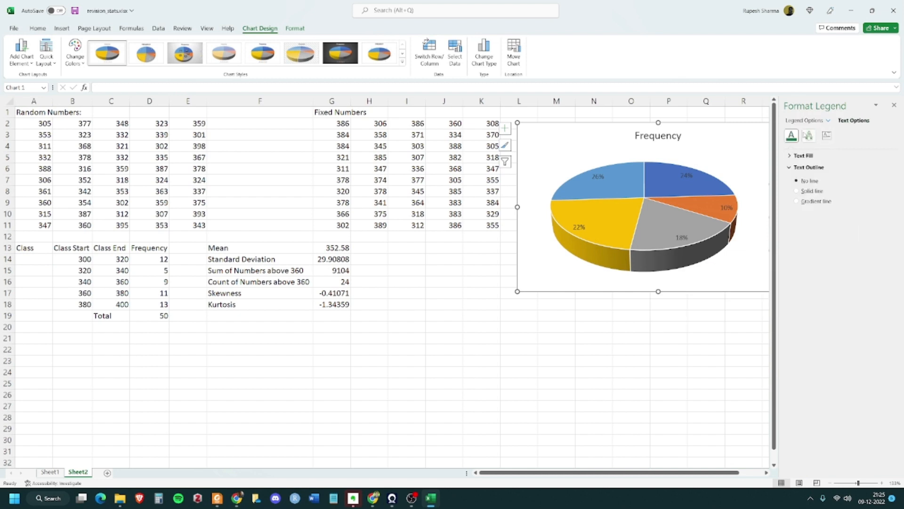
pyautogui.click(894, 105)
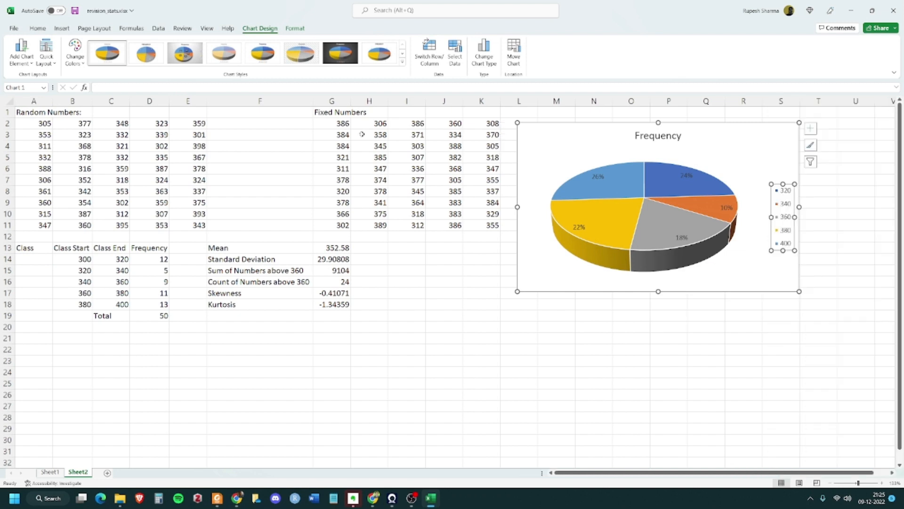
pyautogui.click(460, 56)
pyautogui.click(387, 189)
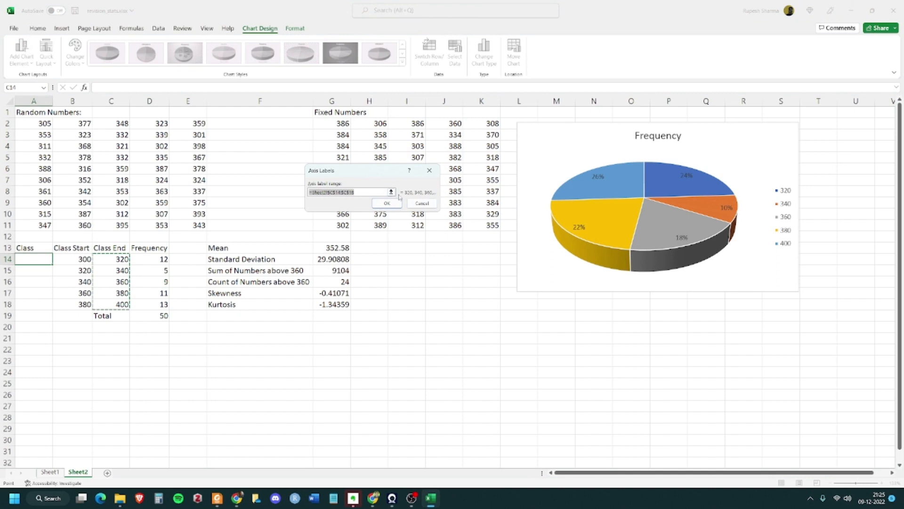
pyautogui.click(322, 193)
pyautogui.moveTo(312, 193); pyautogui.dragTo(372, 193)
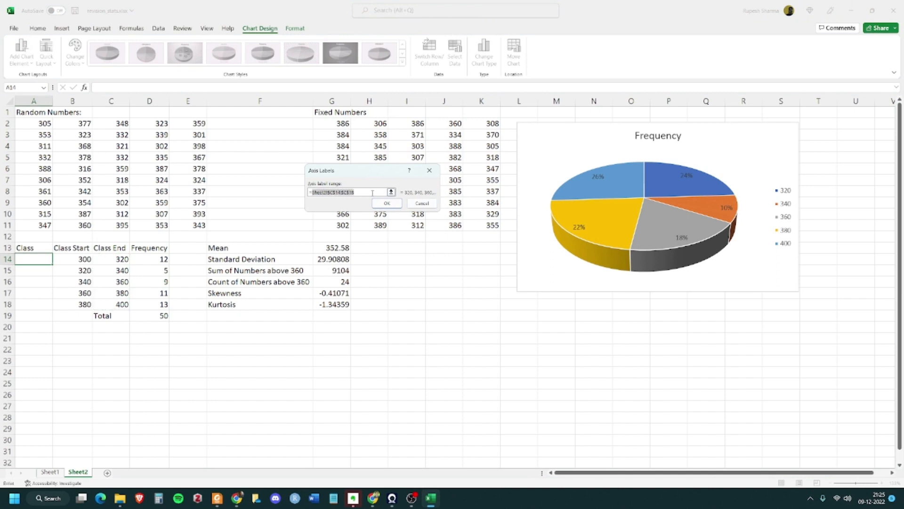
pyautogui.press('BackSpace')
pyautogui.write('320", "320-340')
pyautogui.click(422, 203)
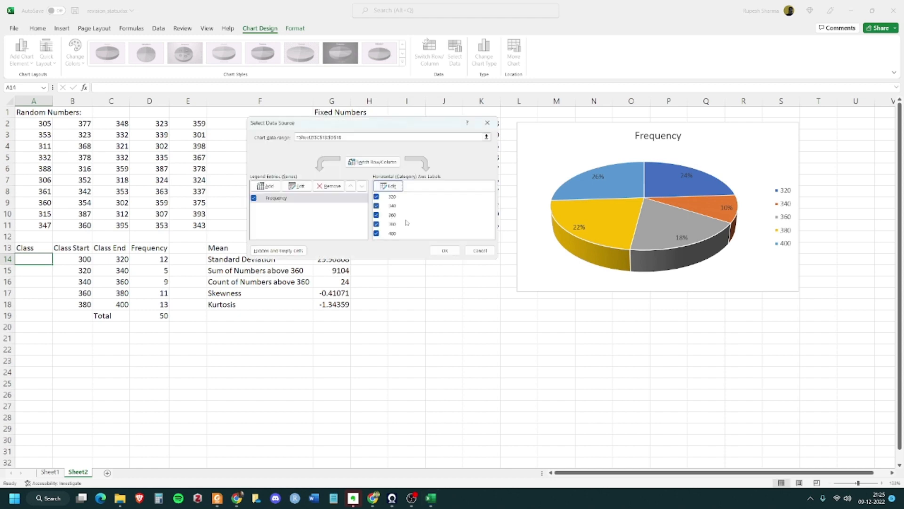
pyautogui.click(480, 250)
pyautogui.click(815, 361)
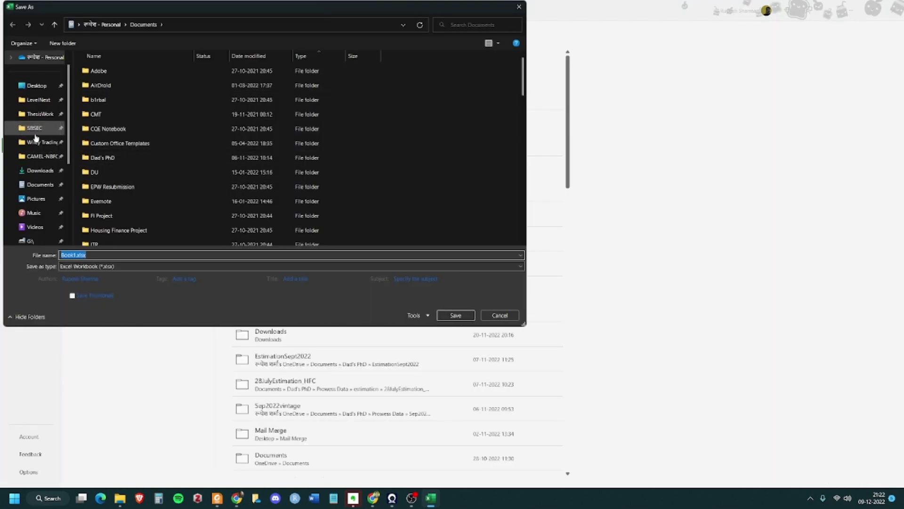
# Save the workbook as revision_stats in the August2022 folder inside SBSEC.
pyautogui.click(35, 131)
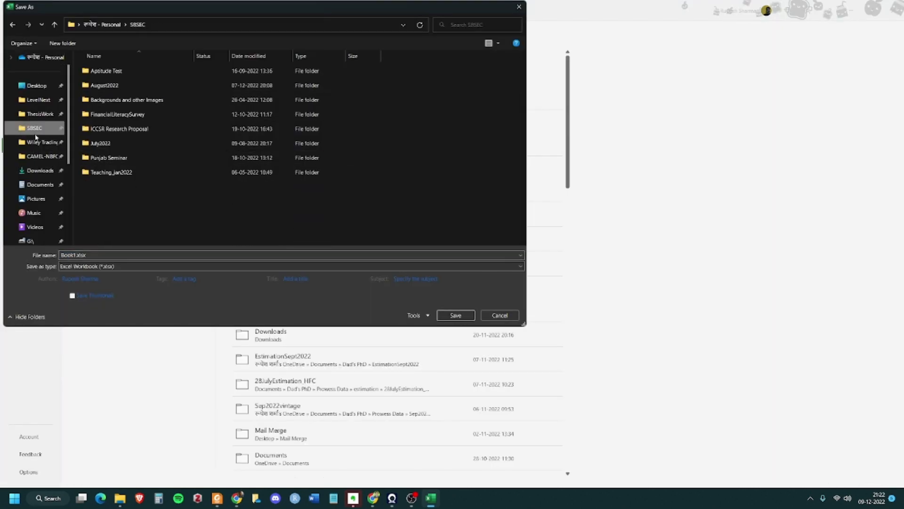
pyautogui.doubleClick(140, 85)
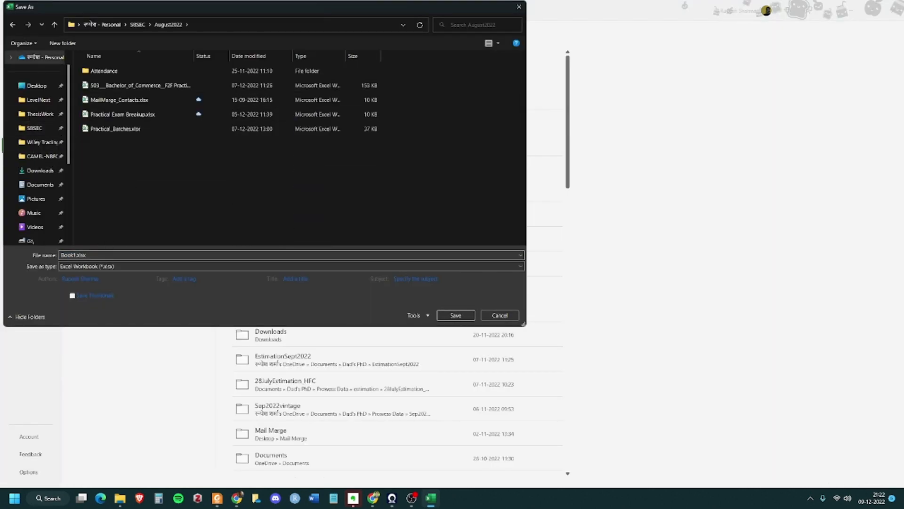
pyautogui.click(77, 255)
pyautogui.moveTo(76, 255); pyautogui.dragTo(44, 258)
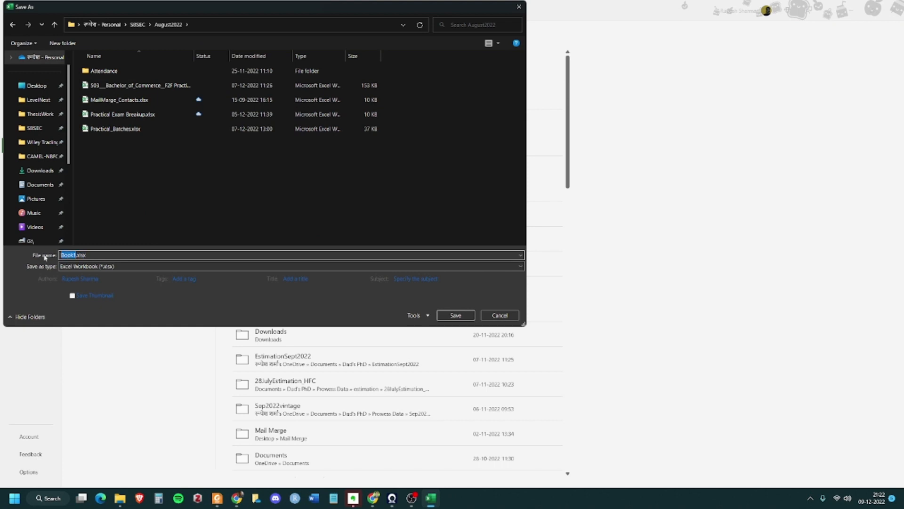
pyautogui.write('revision_stats')
pyautogui.press('Return')
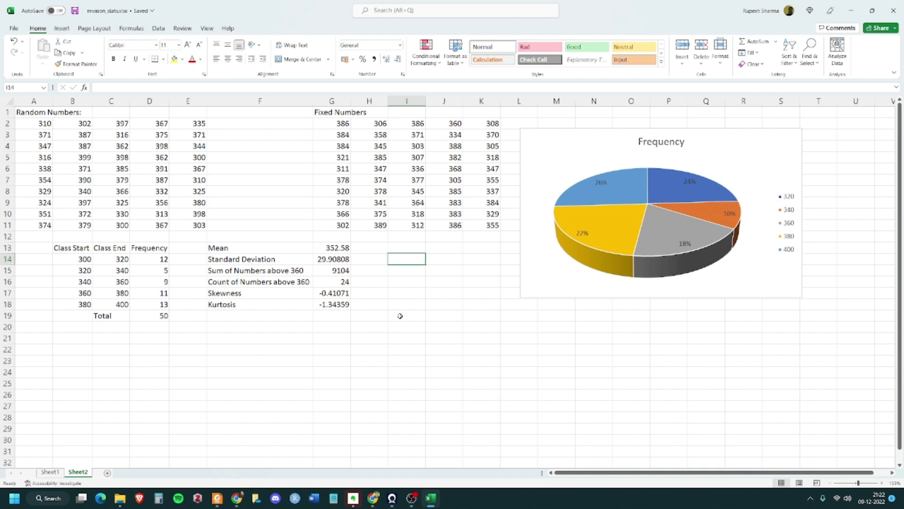
# Undo the pie chart's layout, axis label and placement changes, and move it beside the fixed numbers over columns L to S.
pyautogui.hotkey('ctrl', 'z')
pyautogui.hotkey('ctrl', 'z')
pyautogui.hotkey('ctrl', 'z')
pyautogui.hotkey('ctrl', 'z')
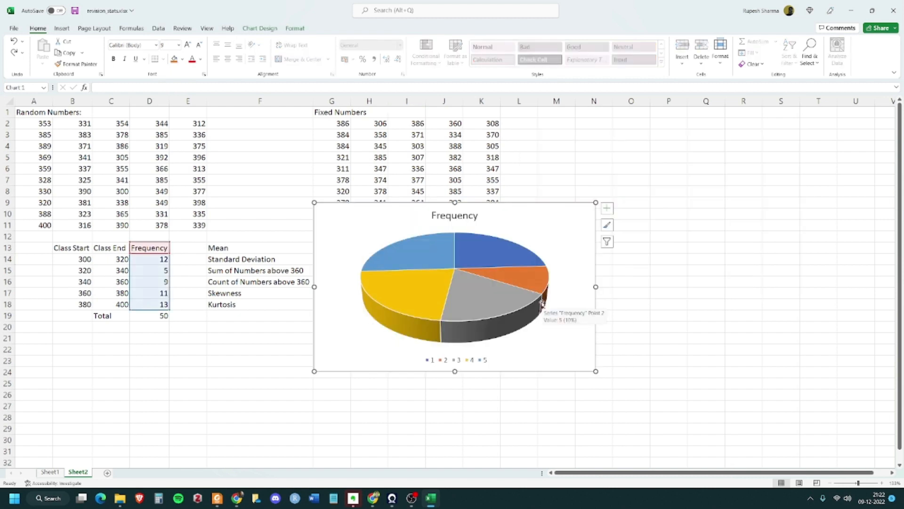
pyautogui.moveTo(527, 222); pyautogui.dragTo(736, 137)
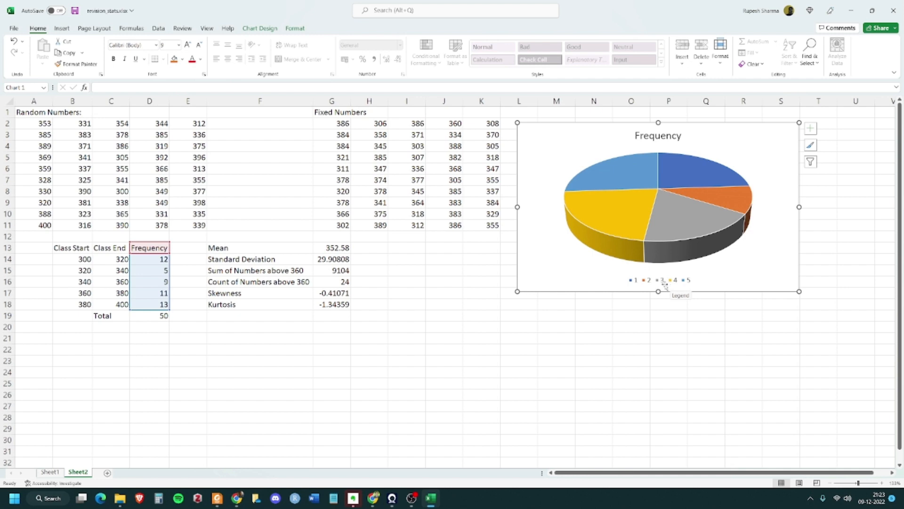
# Set the frequency pie chart's category axis labels to the class end values in C14:C18.
pyautogui.click(262, 29)
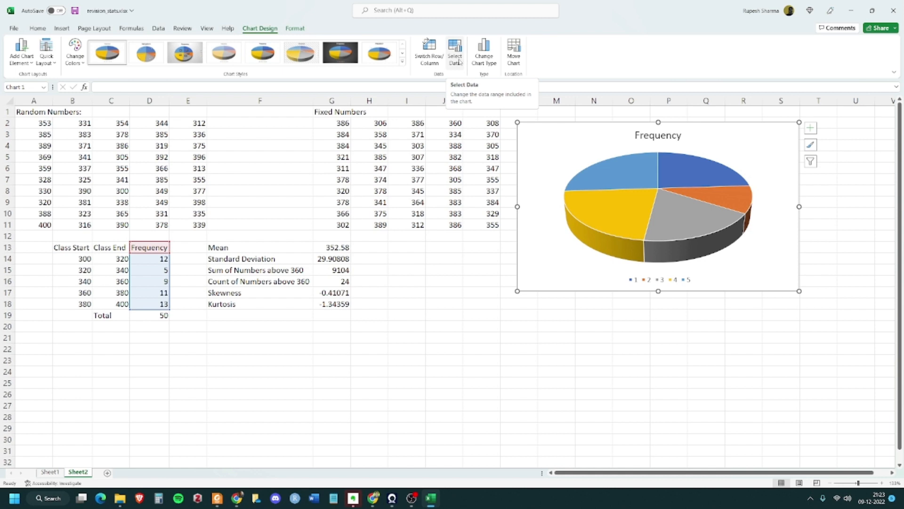
pyautogui.click(459, 61)
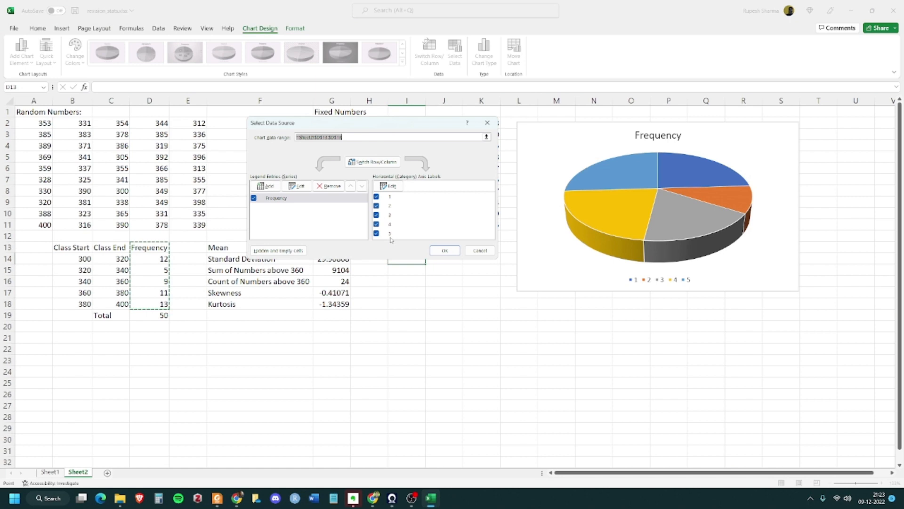
pyautogui.click(390, 186)
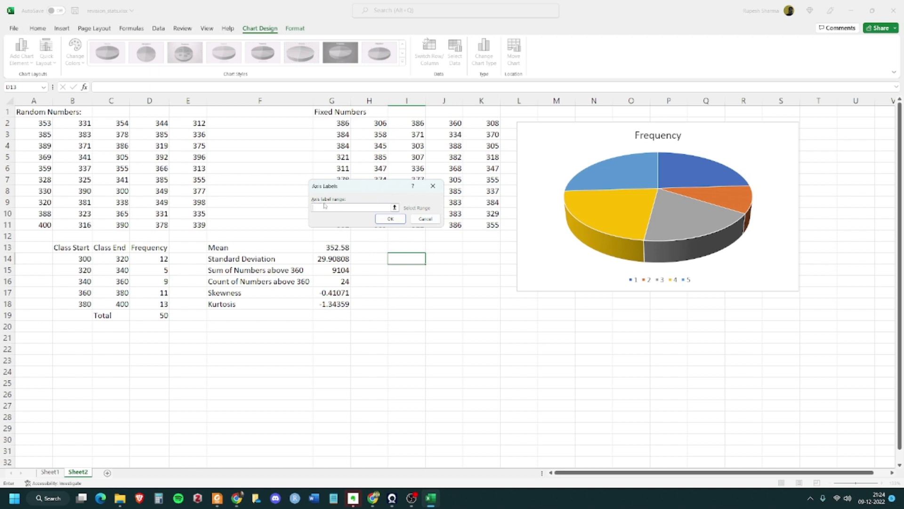
pyautogui.click(114, 261)
pyautogui.moveTo(114, 263); pyautogui.dragTo(113, 304)
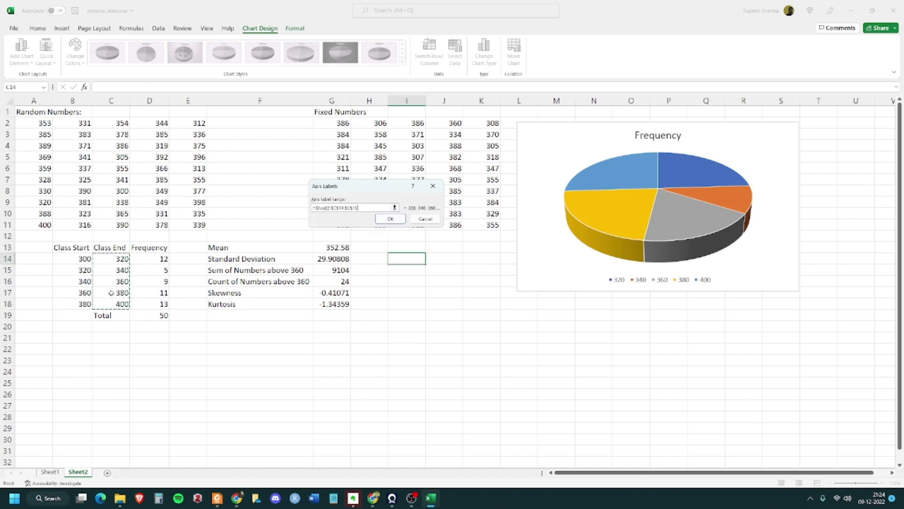
pyautogui.click(390, 219)
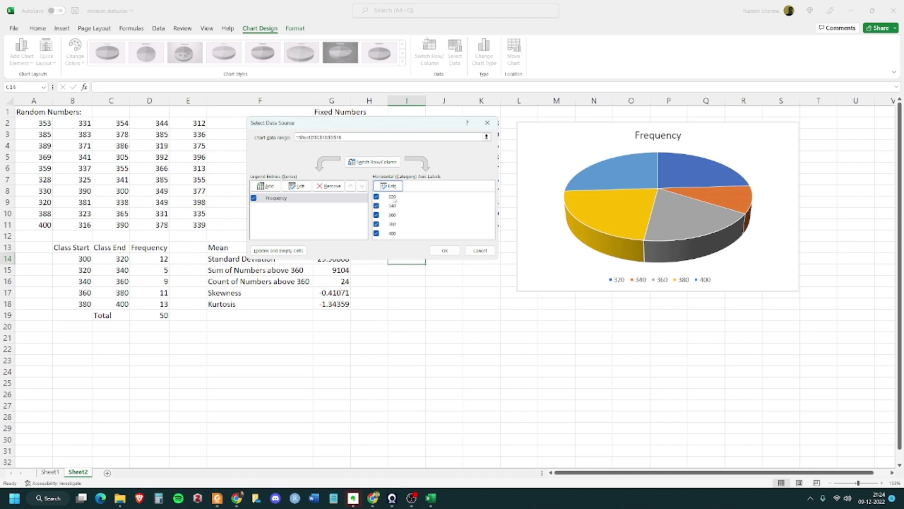
pyautogui.click(447, 250)
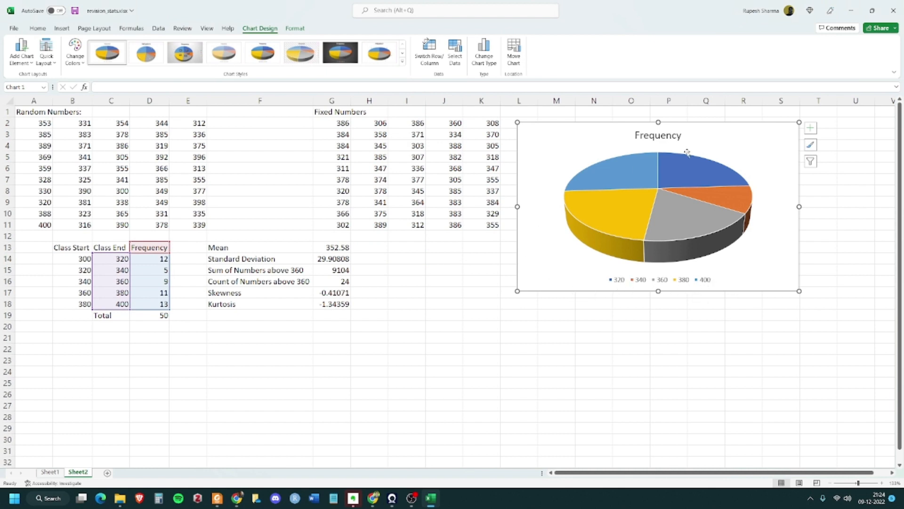
# Apply quick Layout 6 to the frequency pie chart, with a chart title, right-hand legend and percentage data labels.
pyautogui.click(45, 59)
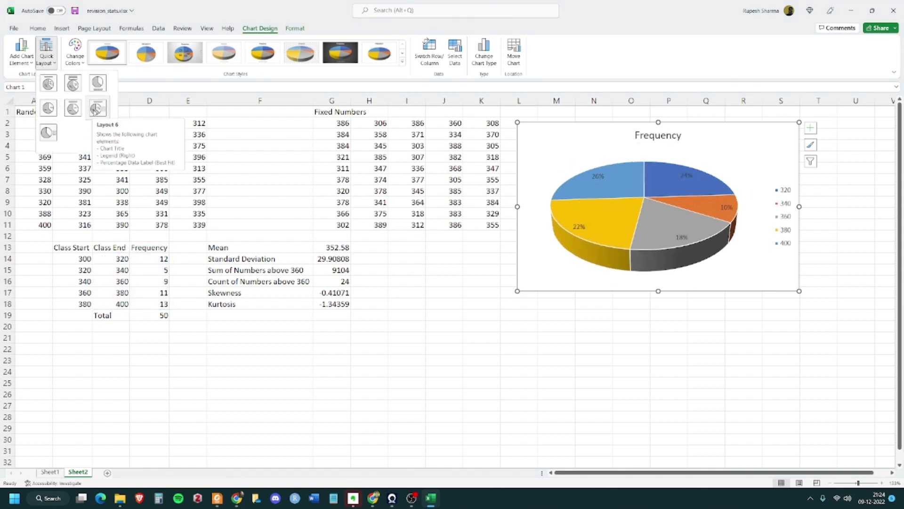
pyautogui.click(50, 63)
pyautogui.click(50, 64)
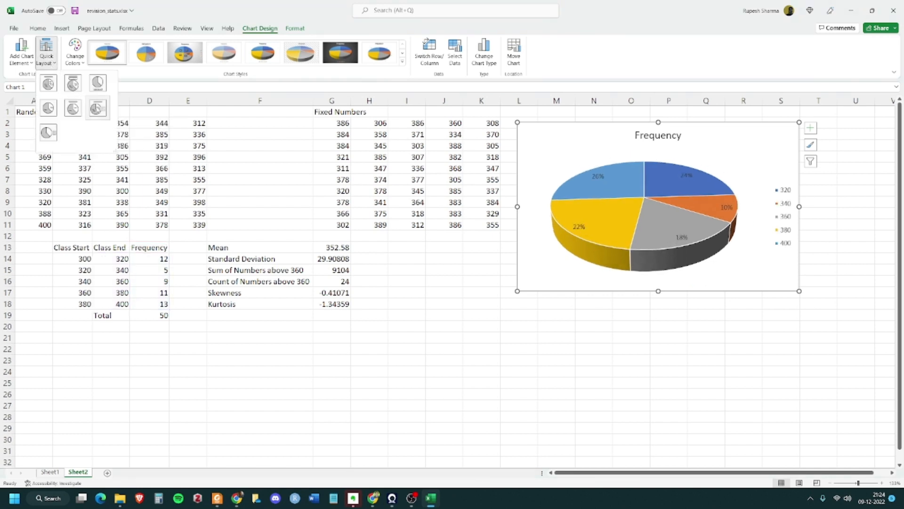
pyautogui.click(97, 108)
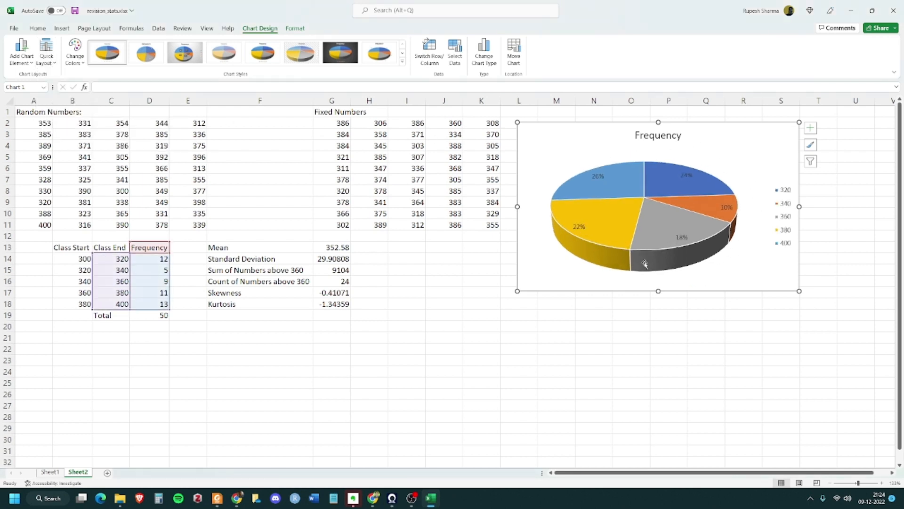
pyautogui.click(693, 336)
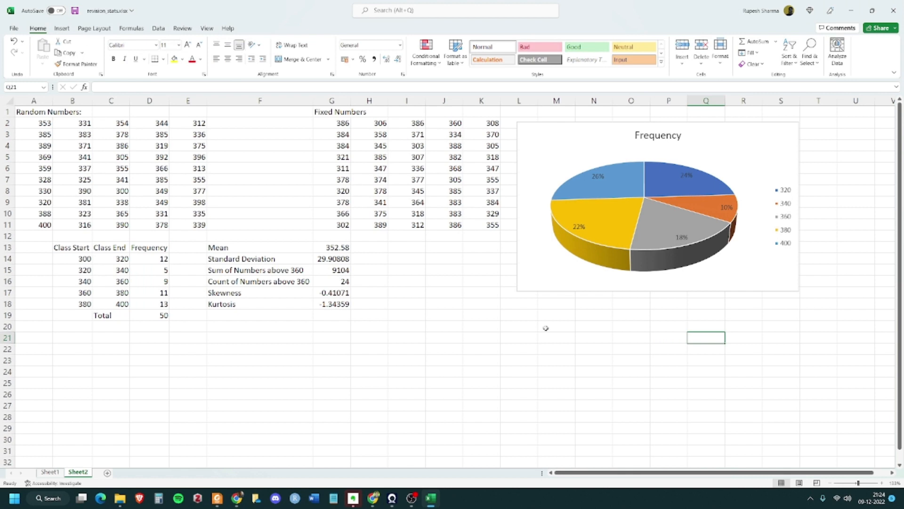
# Enter the header Class in A13, beside the Class Start header of the frequency table.
pyautogui.click(420, 260)
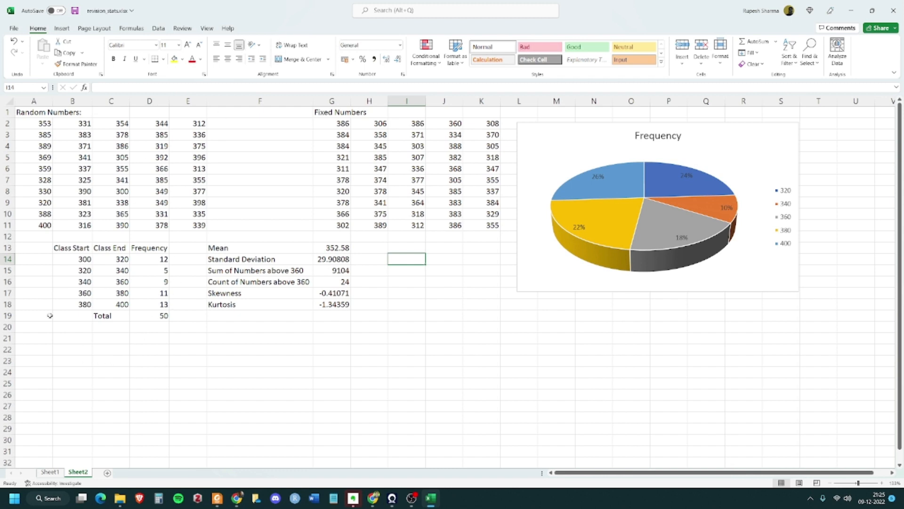
pyautogui.click(33, 249)
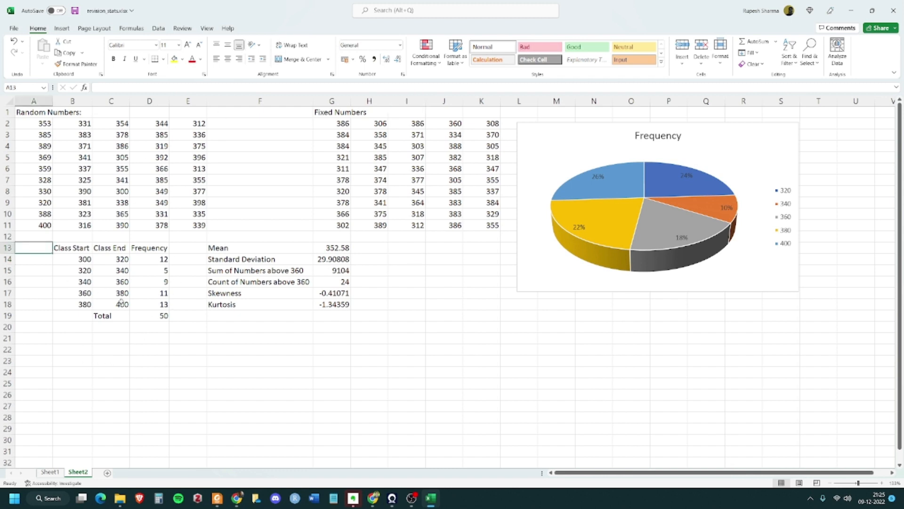
pyautogui.write('Class')
pyautogui.press('Return')
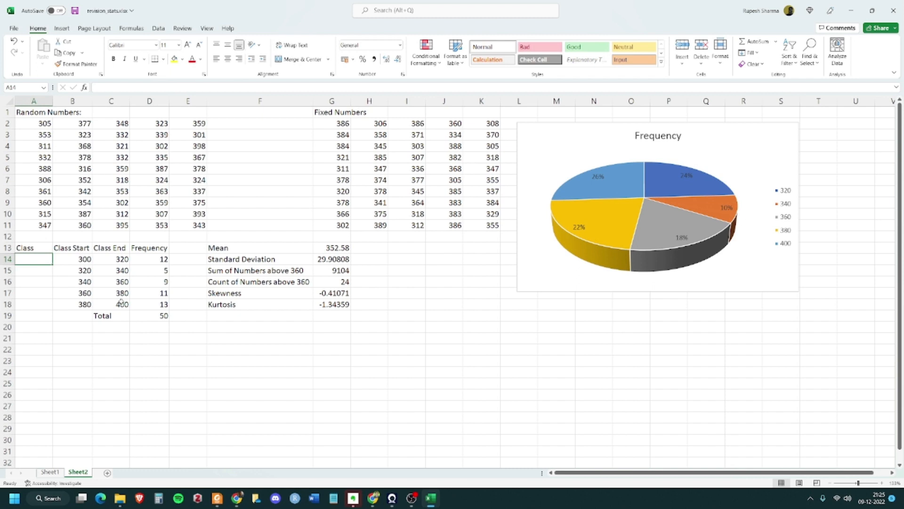
pyautogui.doubleClick(786, 189)
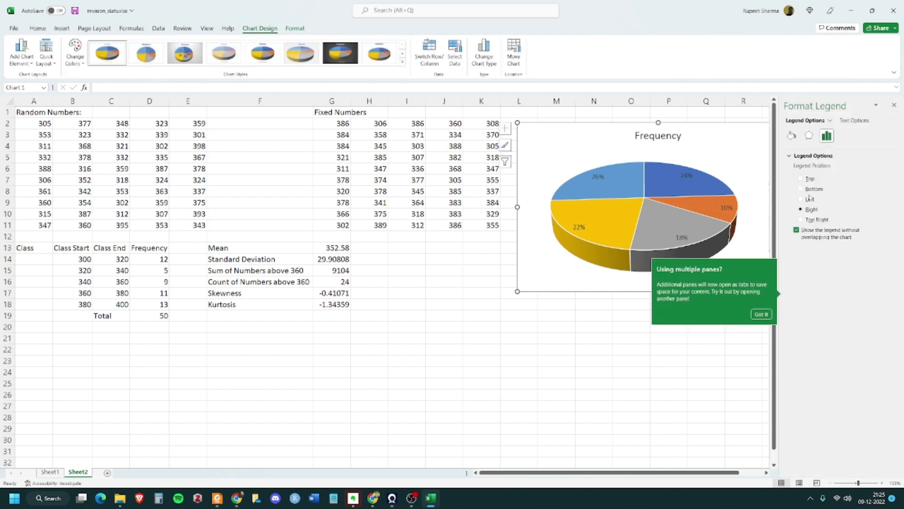
pyautogui.click(854, 120)
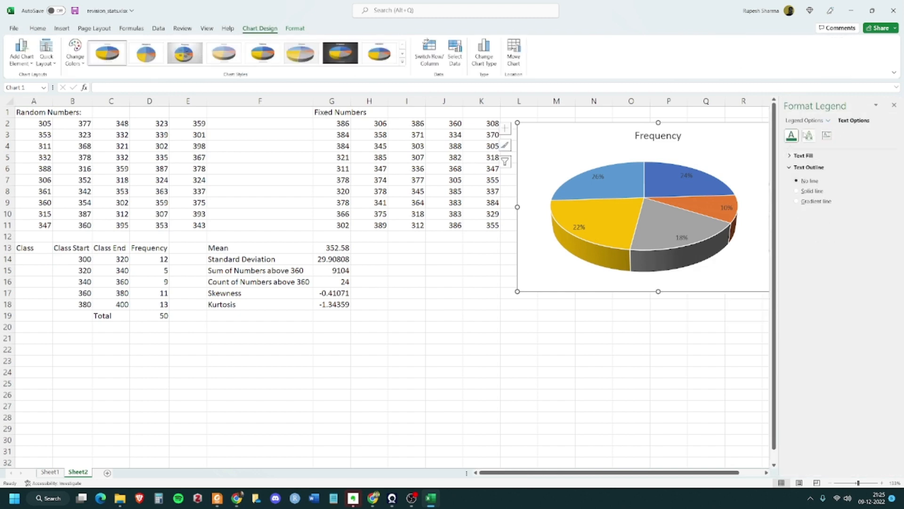
pyautogui.click(894, 105)
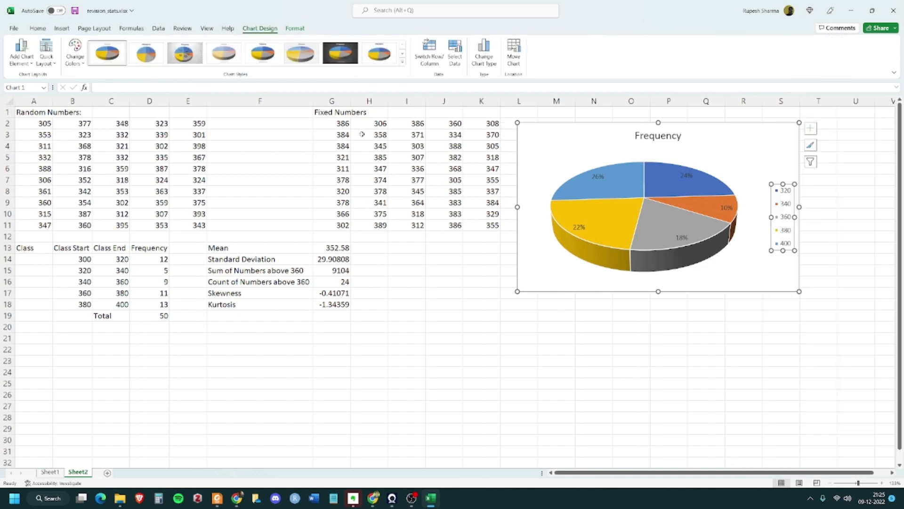
pyautogui.click(460, 55)
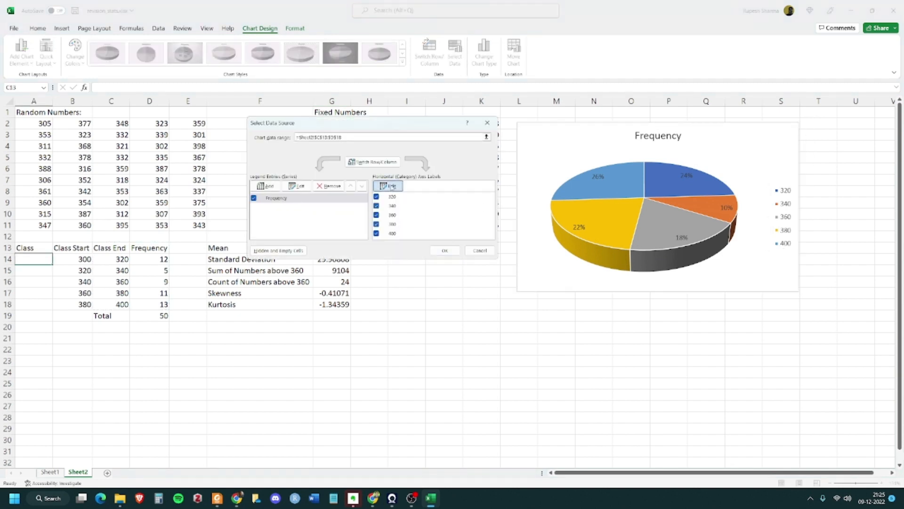
pyautogui.click(387, 185)
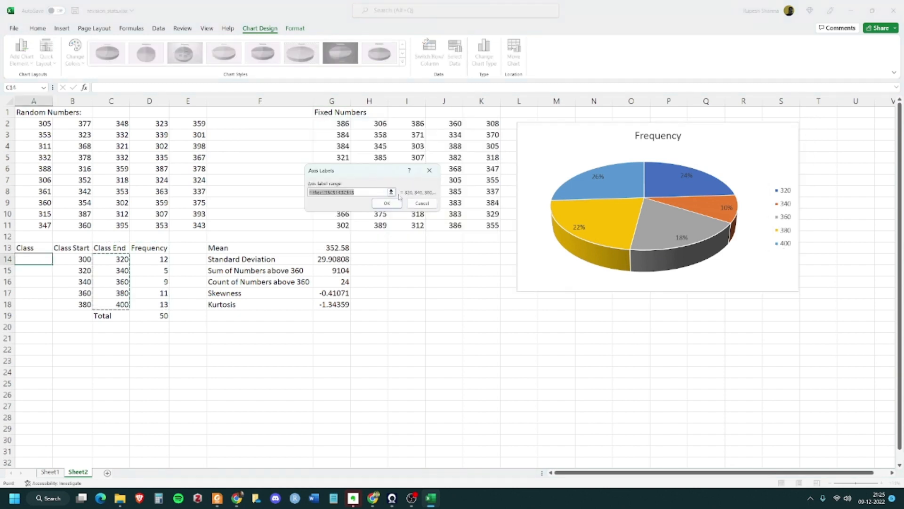
pyautogui.click(322, 192)
pyautogui.moveTo(312, 192); pyautogui.dragTo(358, 193)
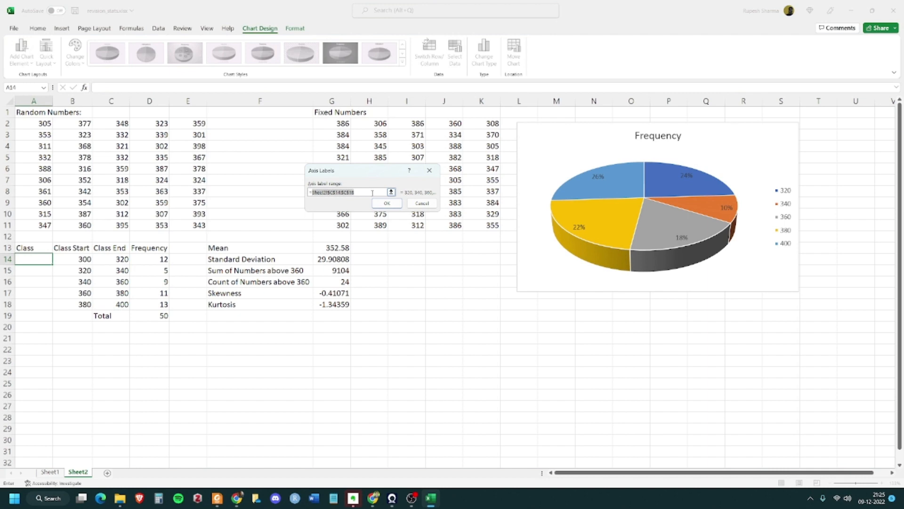
pyautogui.press('BackSpace')
pyautogui.write('320')
pyautogui.click(422, 203)
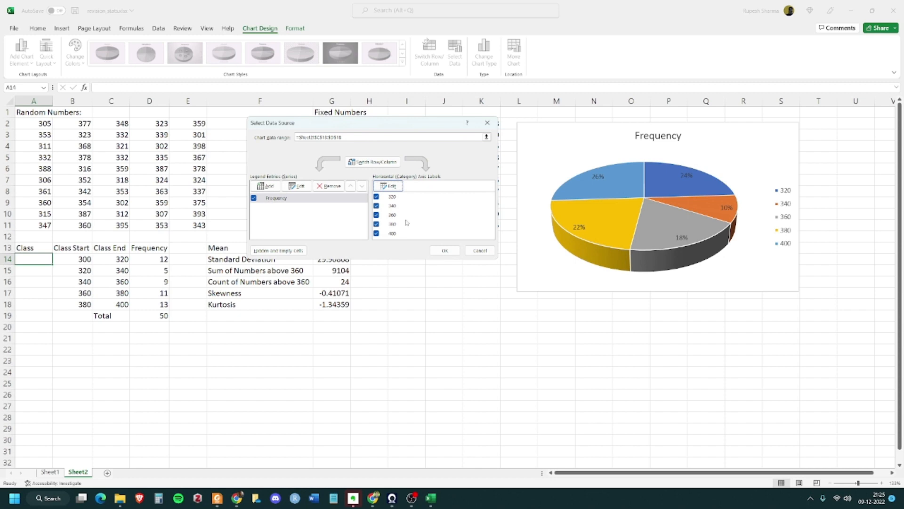
pyautogui.click(480, 250)
pyautogui.click(814, 362)
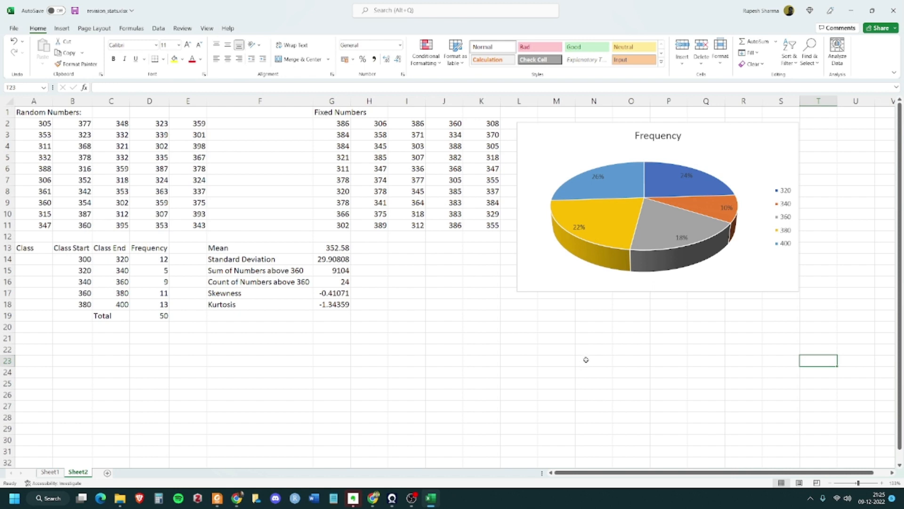
pyautogui.click(542, 265)
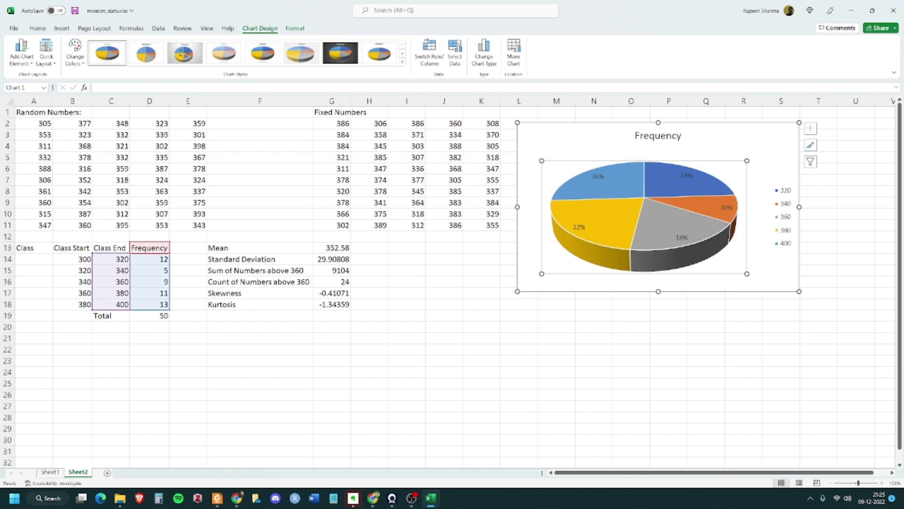
pyautogui.hotkey('alt', 'Tab')
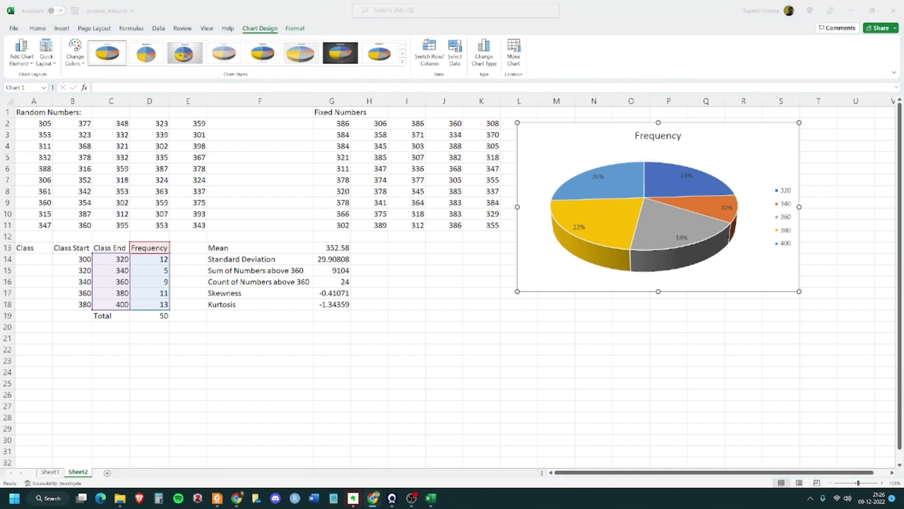